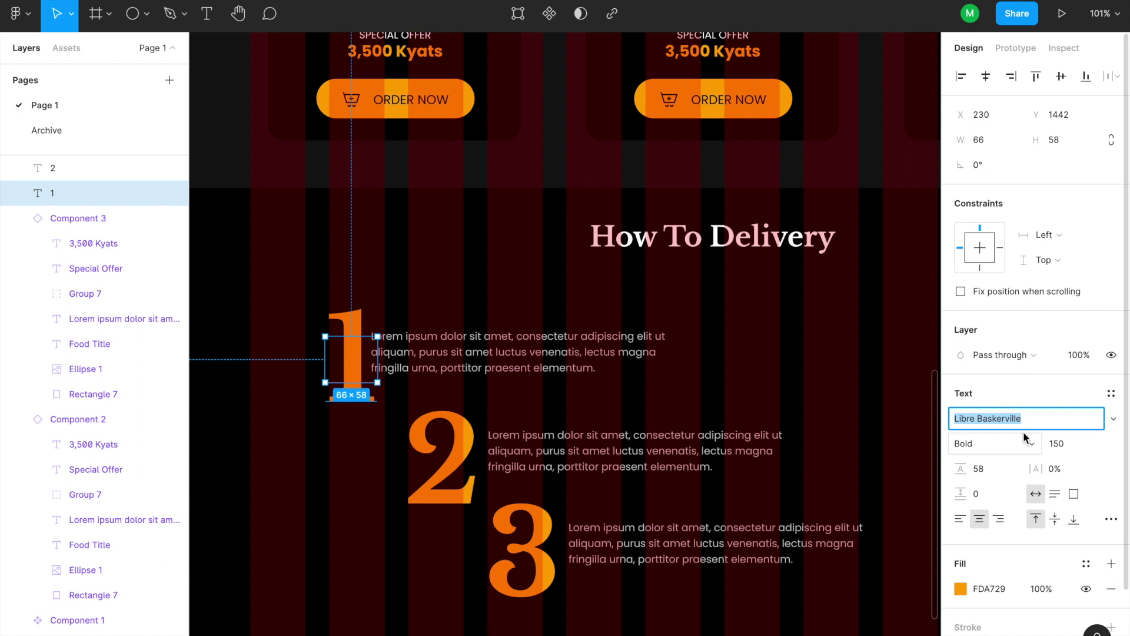
Step: Try Open Sans, Lato and Roboto as the font of the large numeral 1
text(Open)
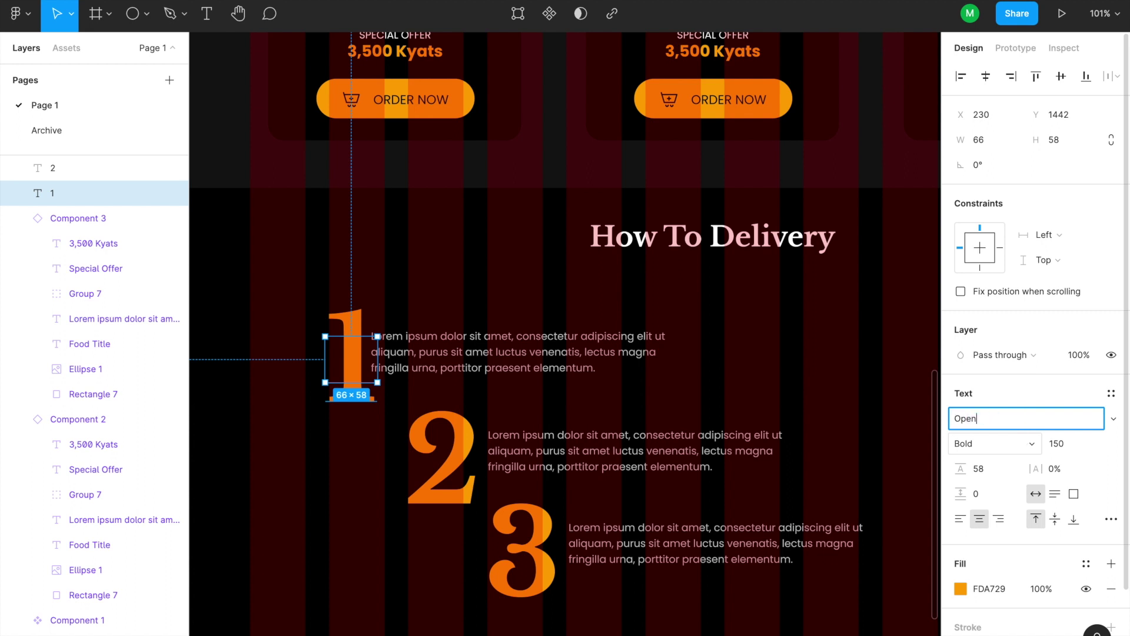
key(Return)
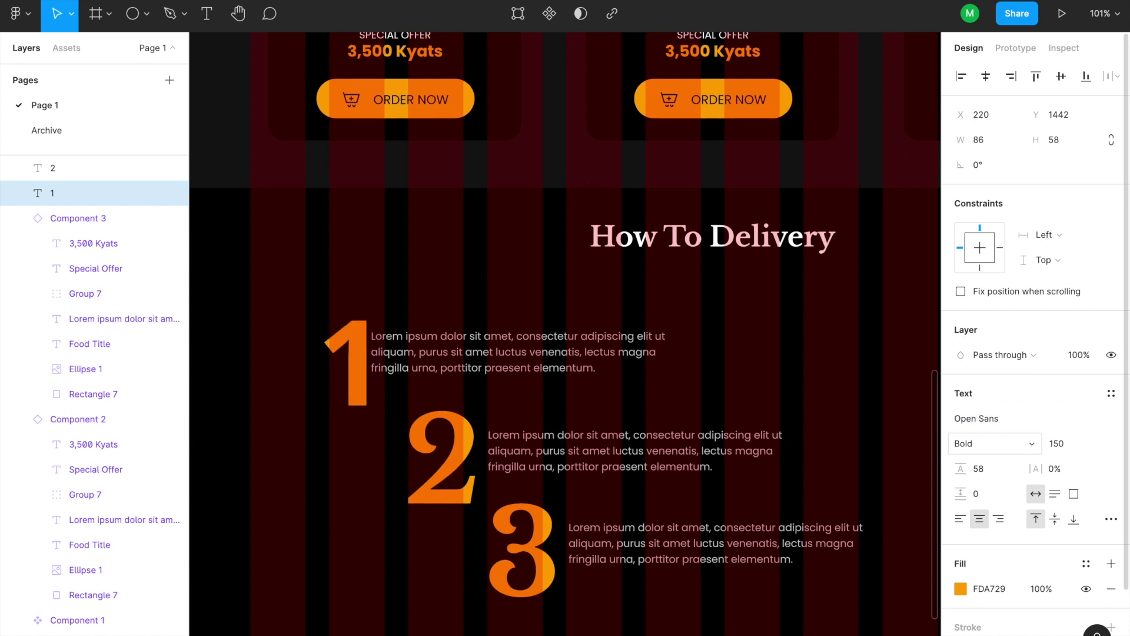
click(992, 425)
text(Lato)
key(Return)
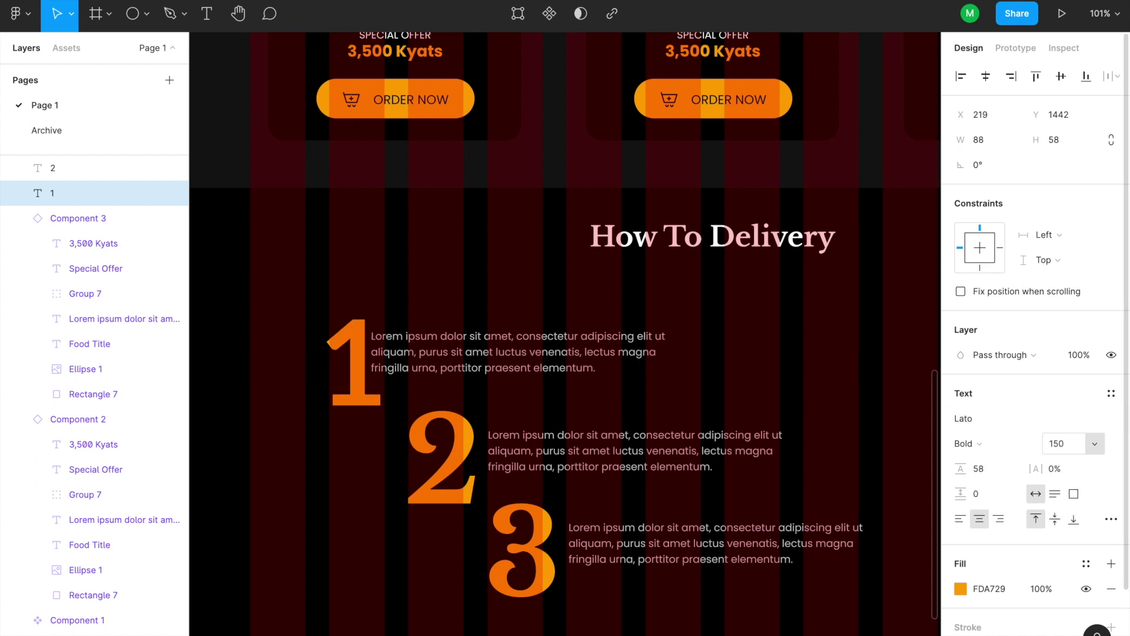
click(994, 419)
text(Roboto)
key(Return)
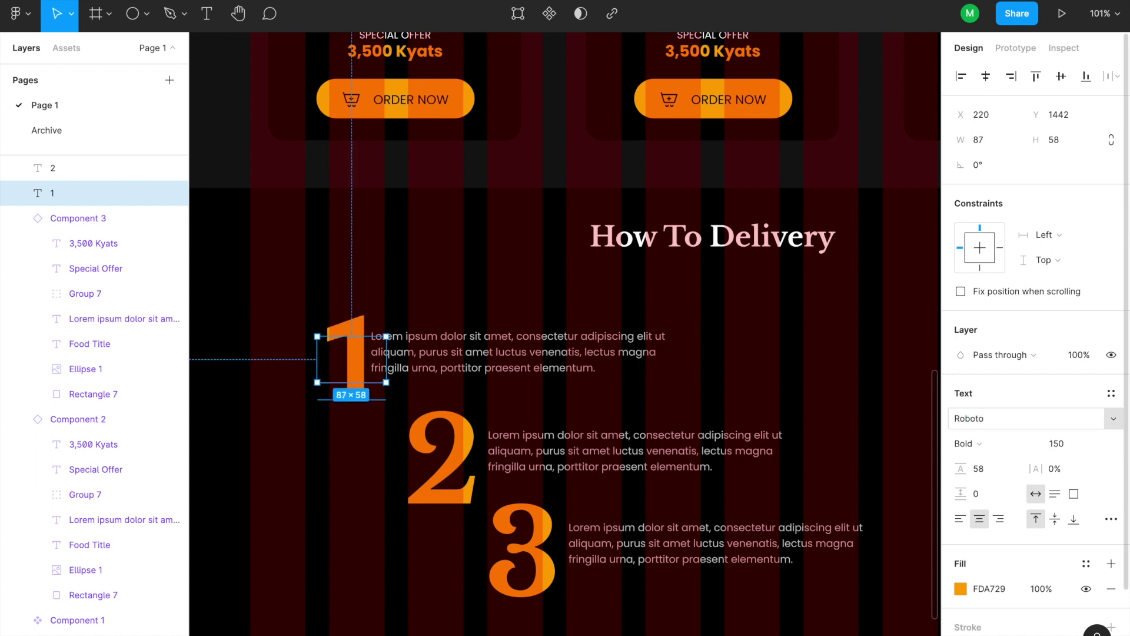
click(304, 456)
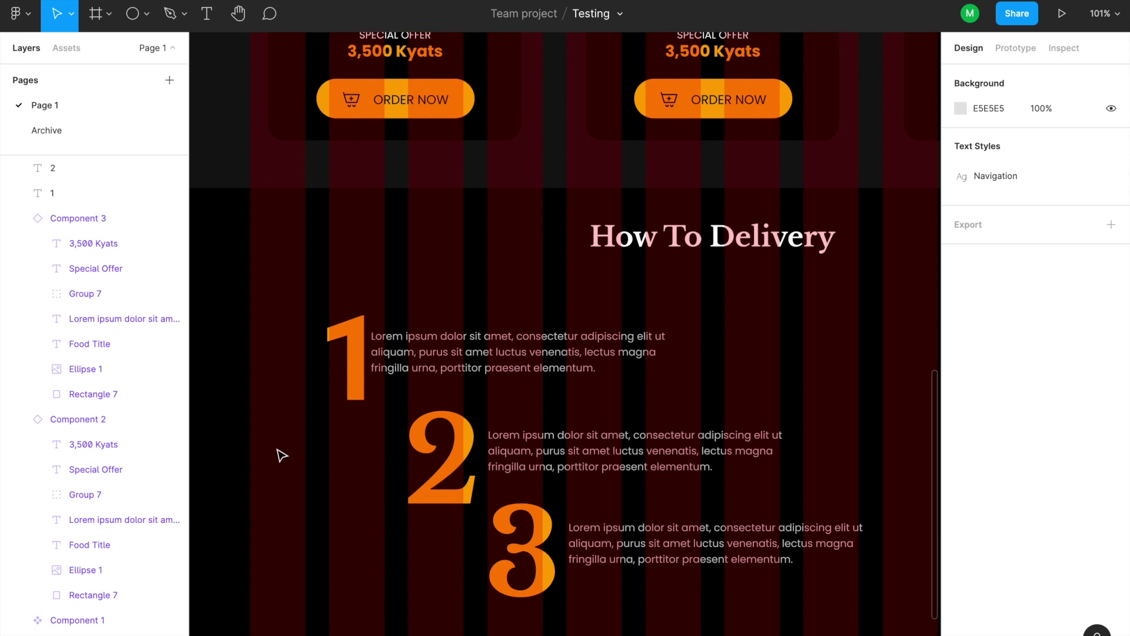
Step: Set the font of the large numeral 1 in the How To Delivery section to Montserrat
click(354, 370)
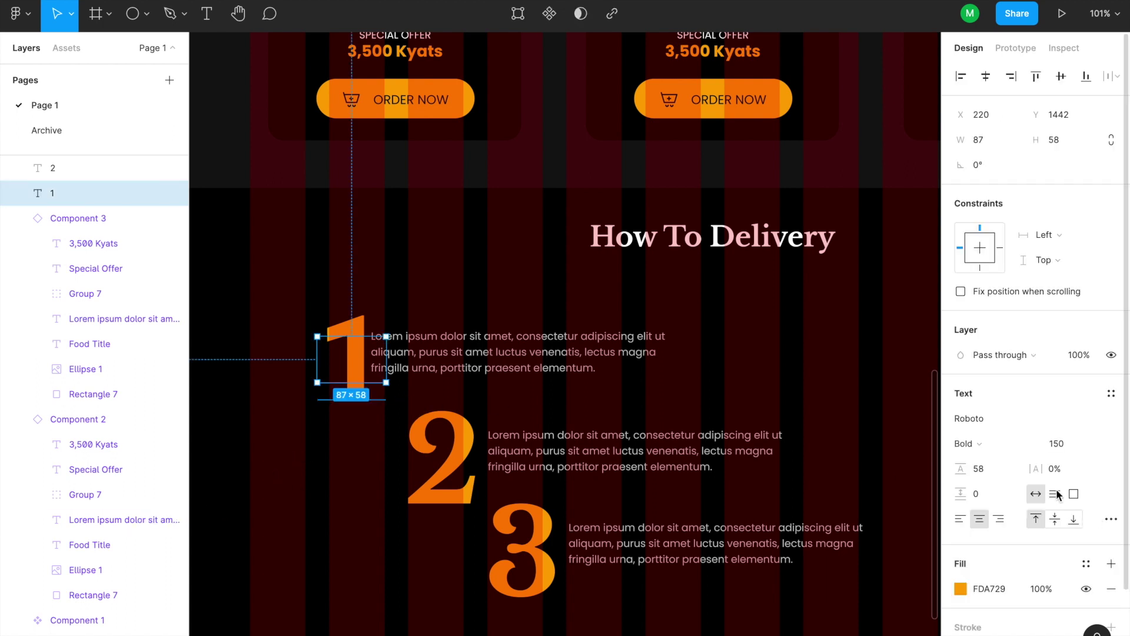
drag(981, 415, 1006, 426)
key(ctrl+a)
text(Mons)
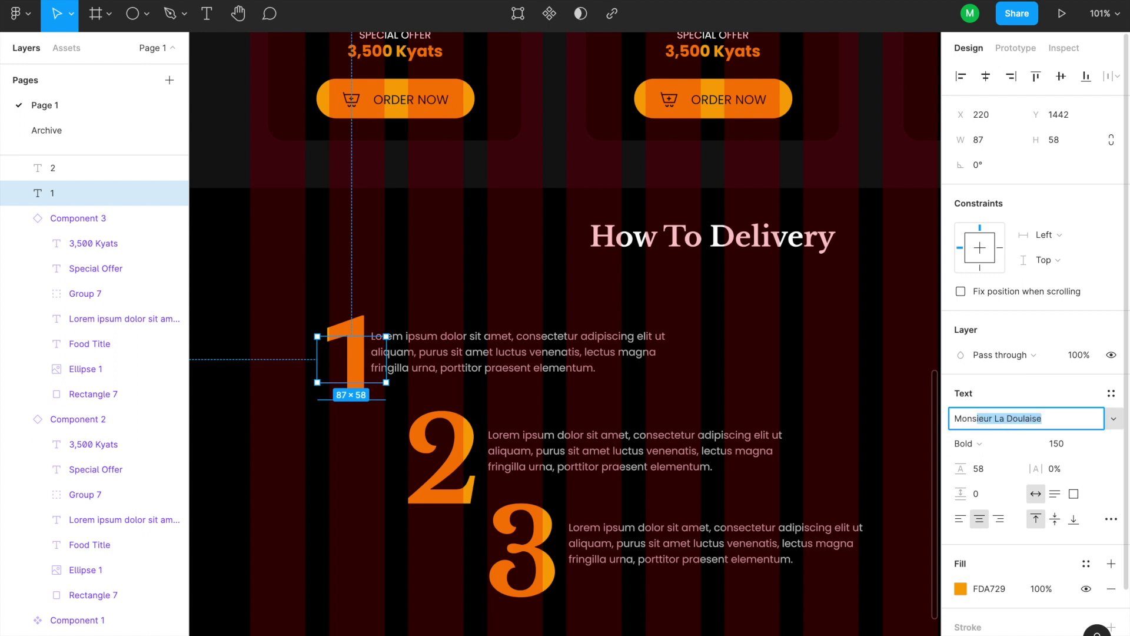
key(BackSpace)
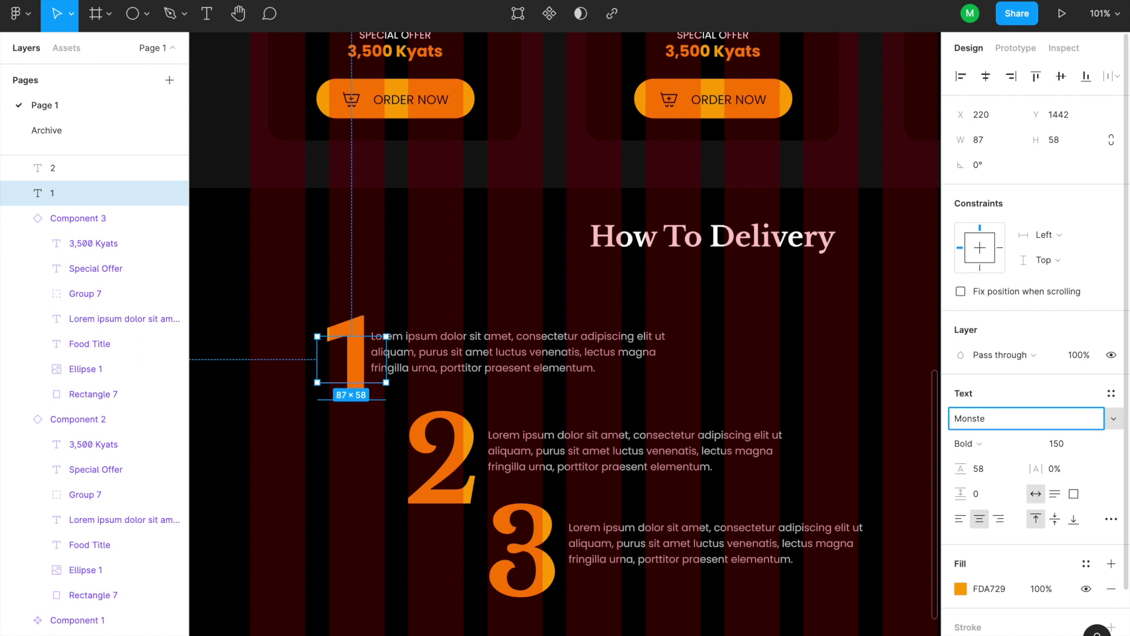
key(BackSpace)
text(tserrat)
key(Return)
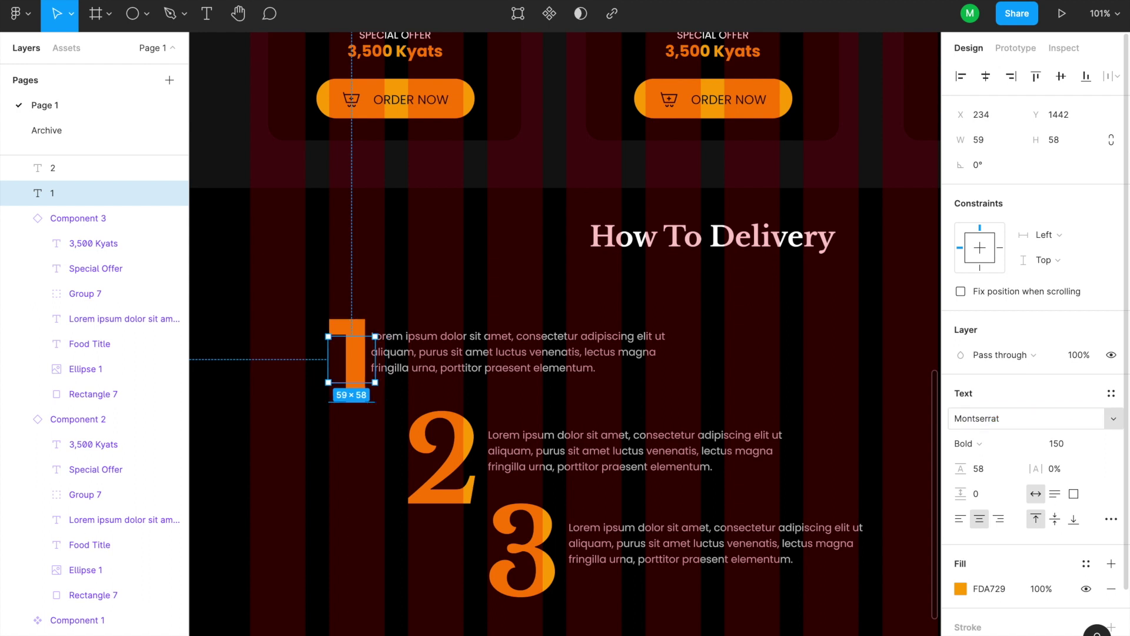
click(1036, 447)
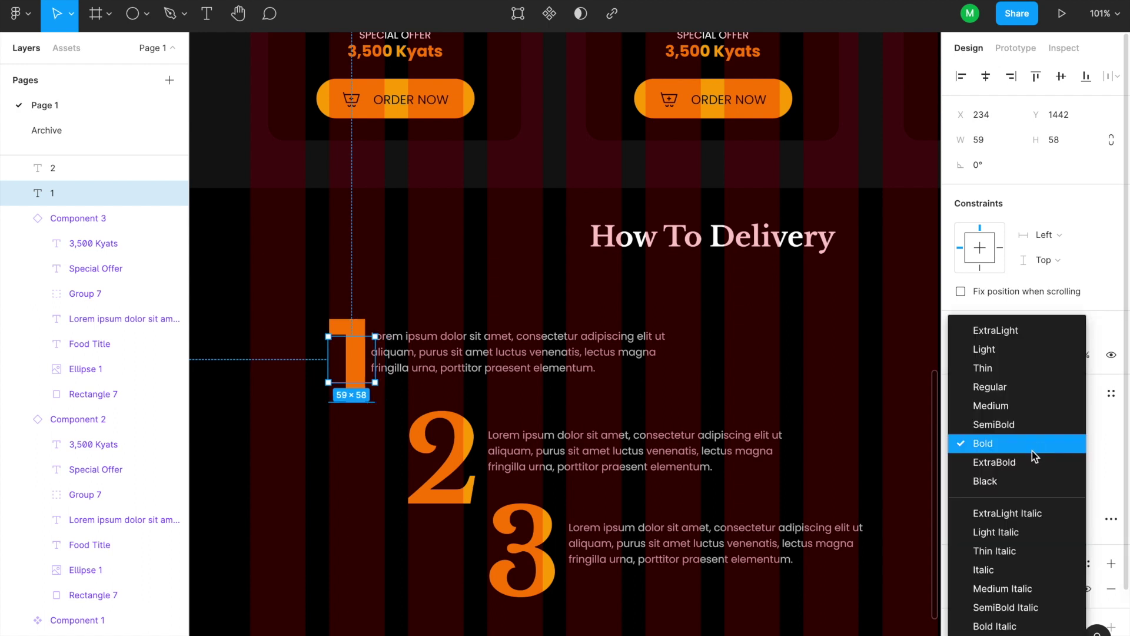
click(1020, 423)
click(991, 442)
click(997, 463)
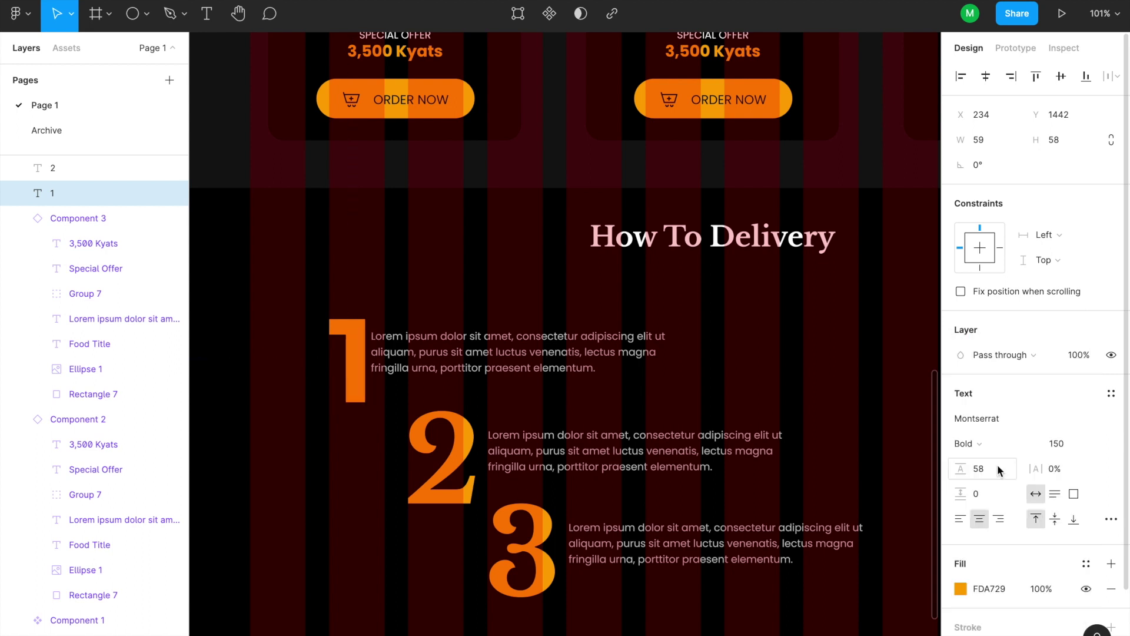
Step: Change the first numeral's text to 01 and set its font size to 120
double_click(346, 366)
key(Left)
text(0)
key(Escape)
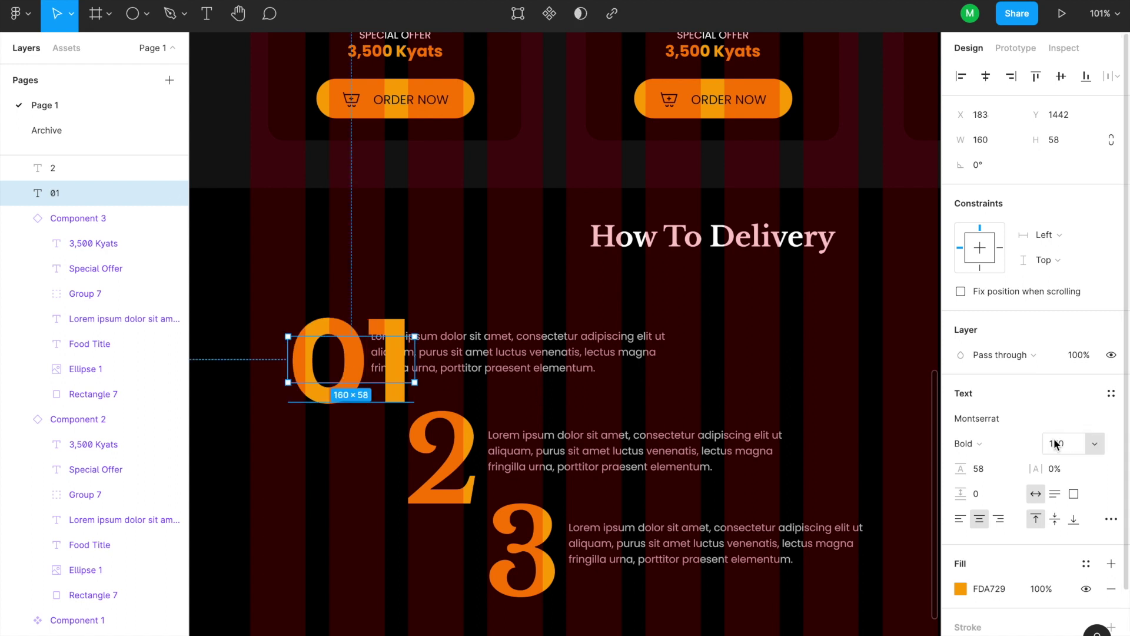
text(120)
key(Return)
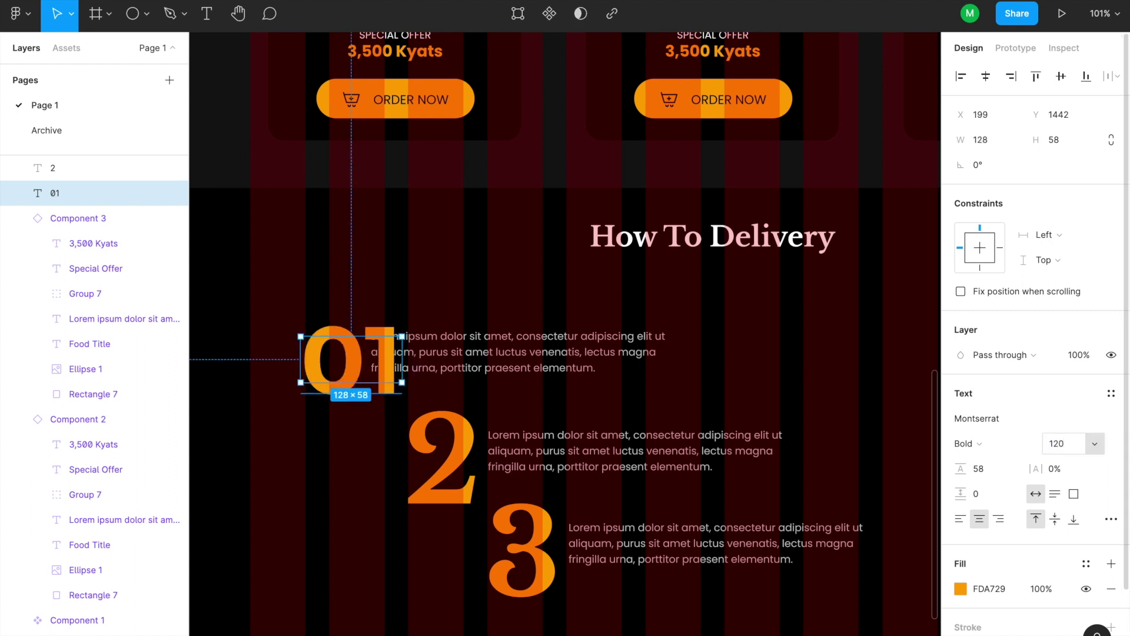
Step: Recolour the numeral 01 with the light grey from the document colours
click(959, 588)
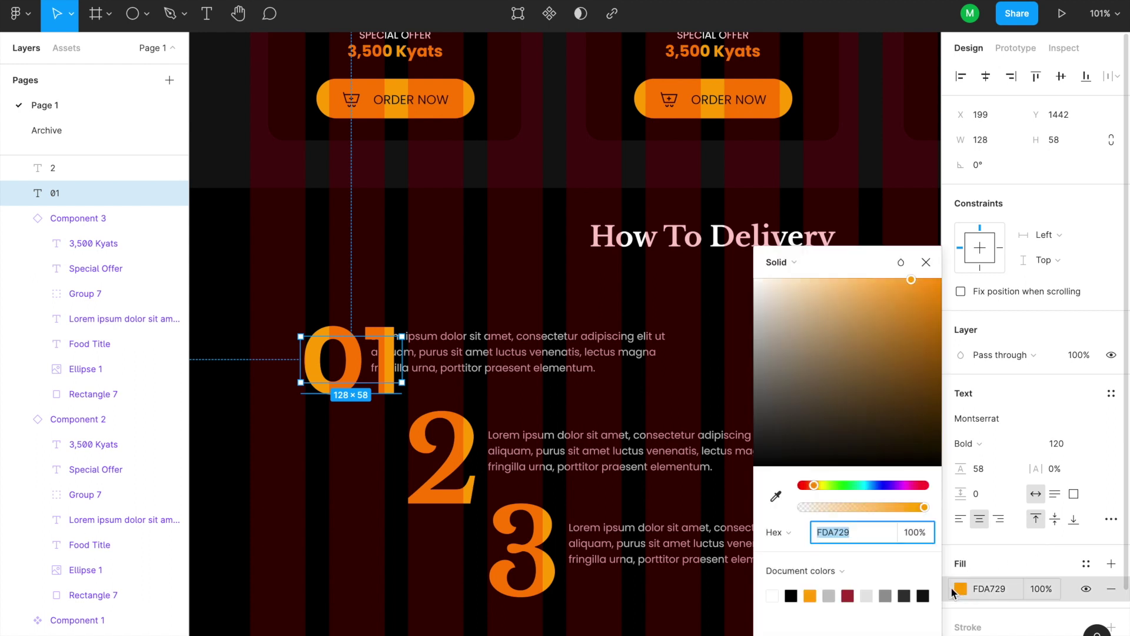
click(829, 596)
click(245, 434)
Step: Move the first paragraph clear of the numeral 01 and add the line "Step One" above its text
drag(478, 365, 510, 377)
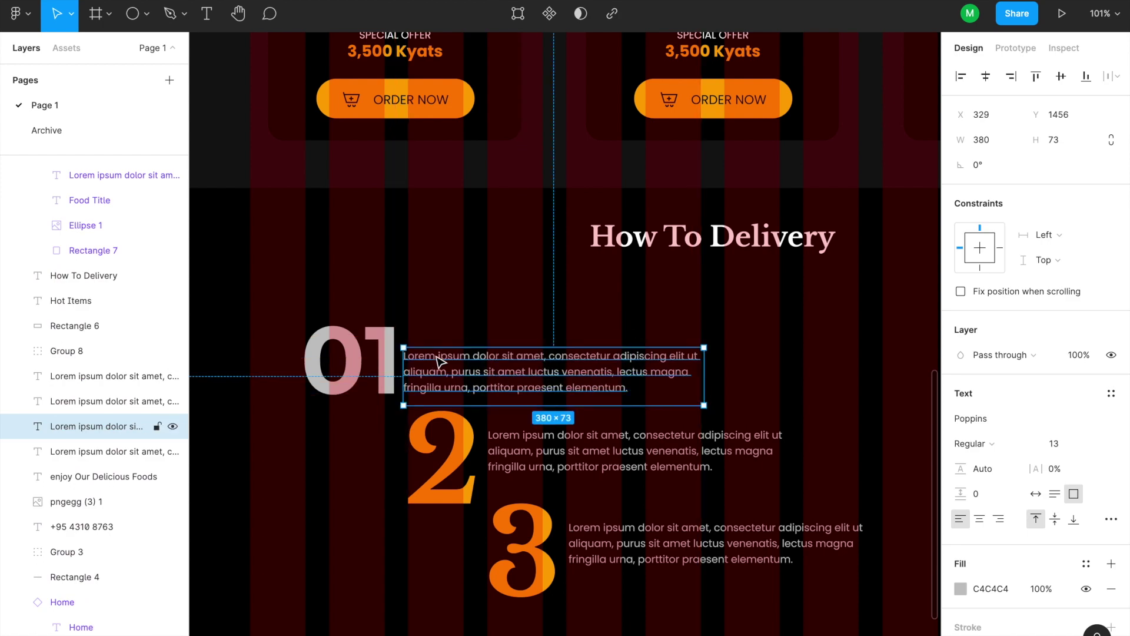
double_click(449, 361)
key(Left)
key(Return)
key(Up)
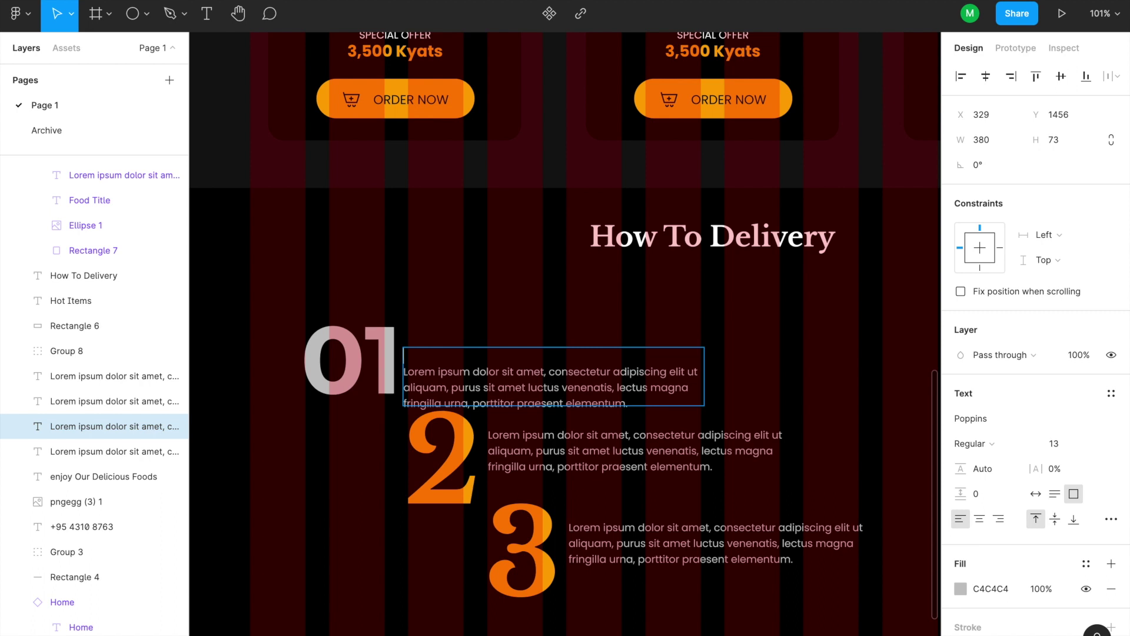
text(Ste)
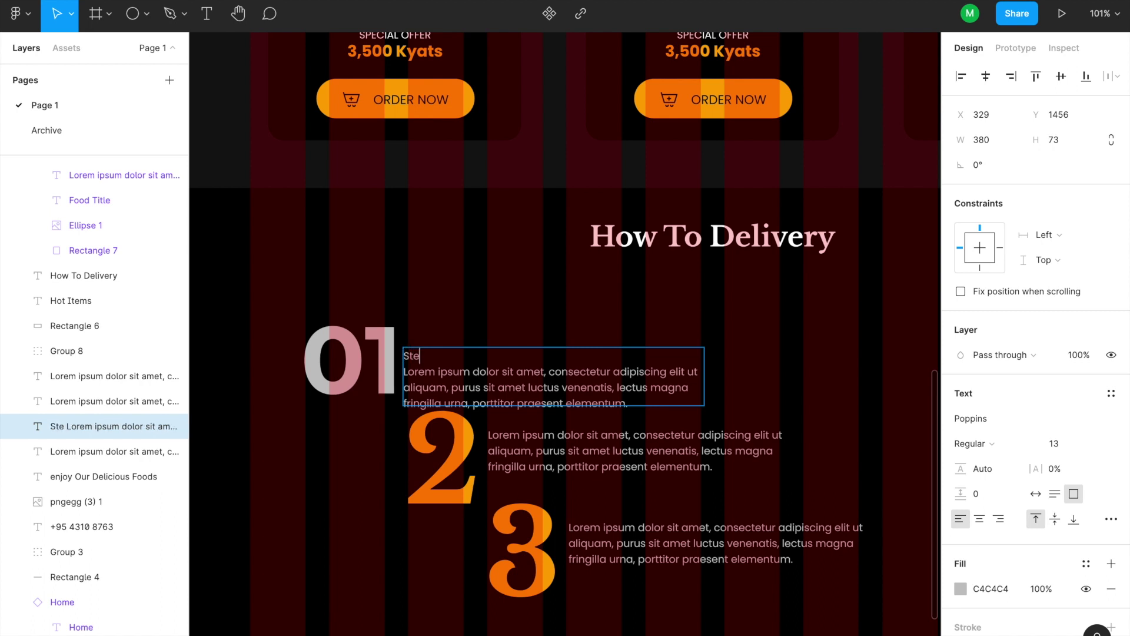
text(p One)
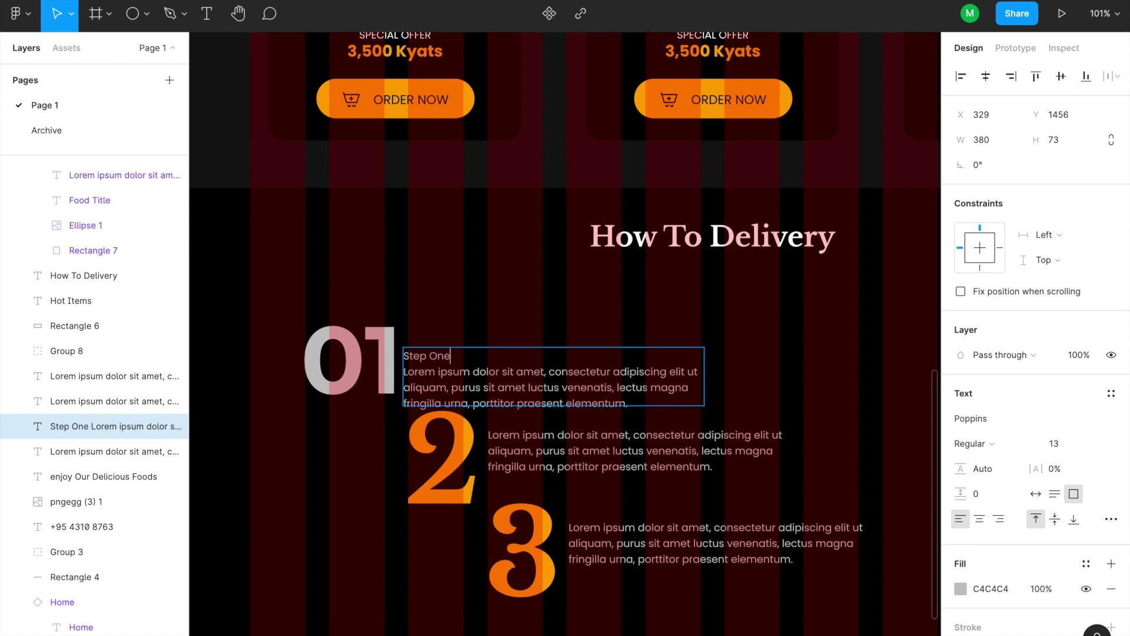
Step: Format the "Step One" line as Bold with the orange fill FDA729
key(shift+Home)
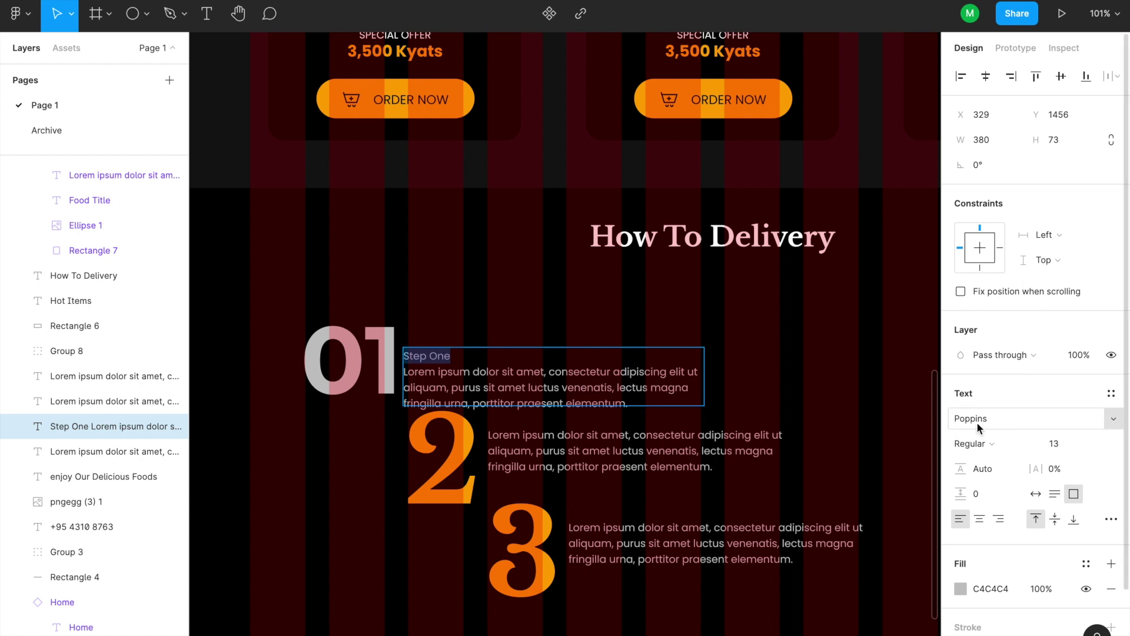
click(1037, 443)
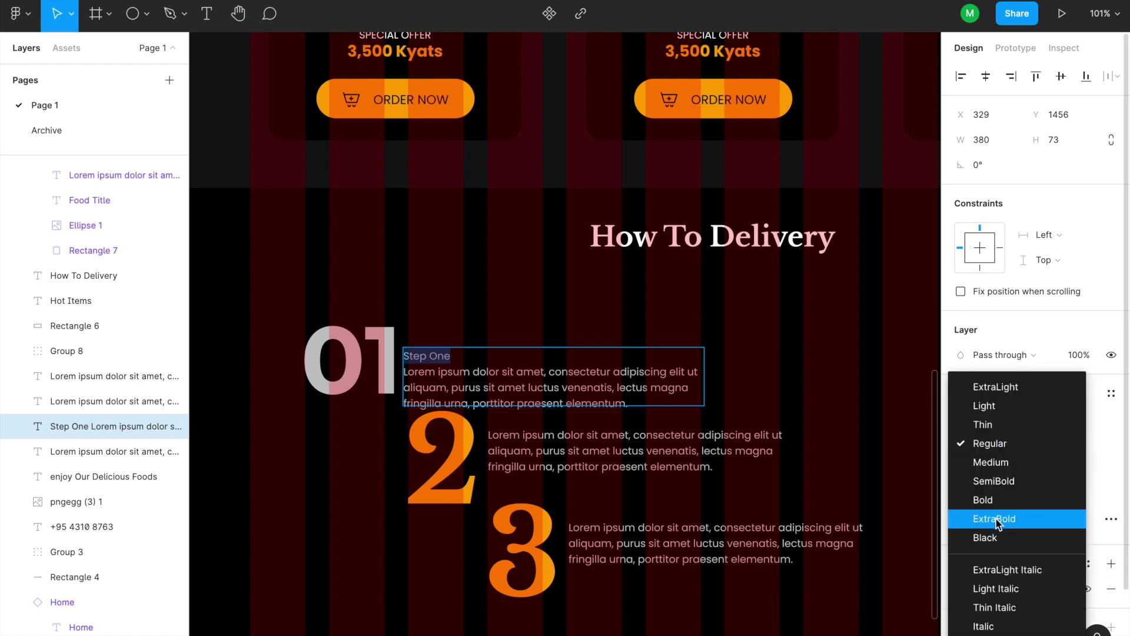
click(995, 499)
click(959, 589)
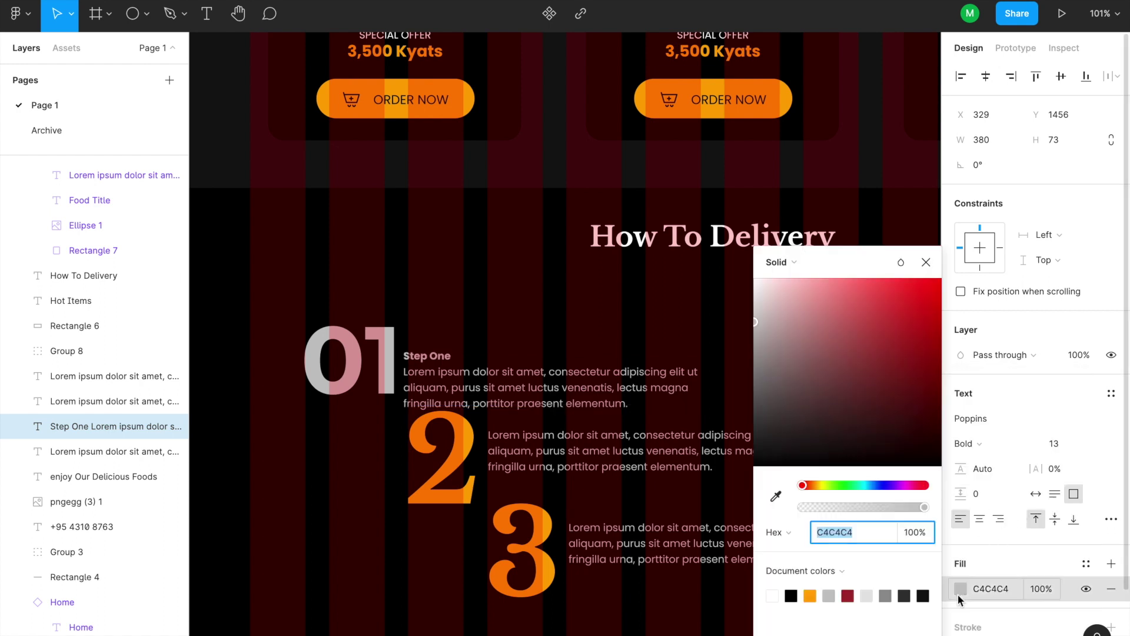
click(810, 596)
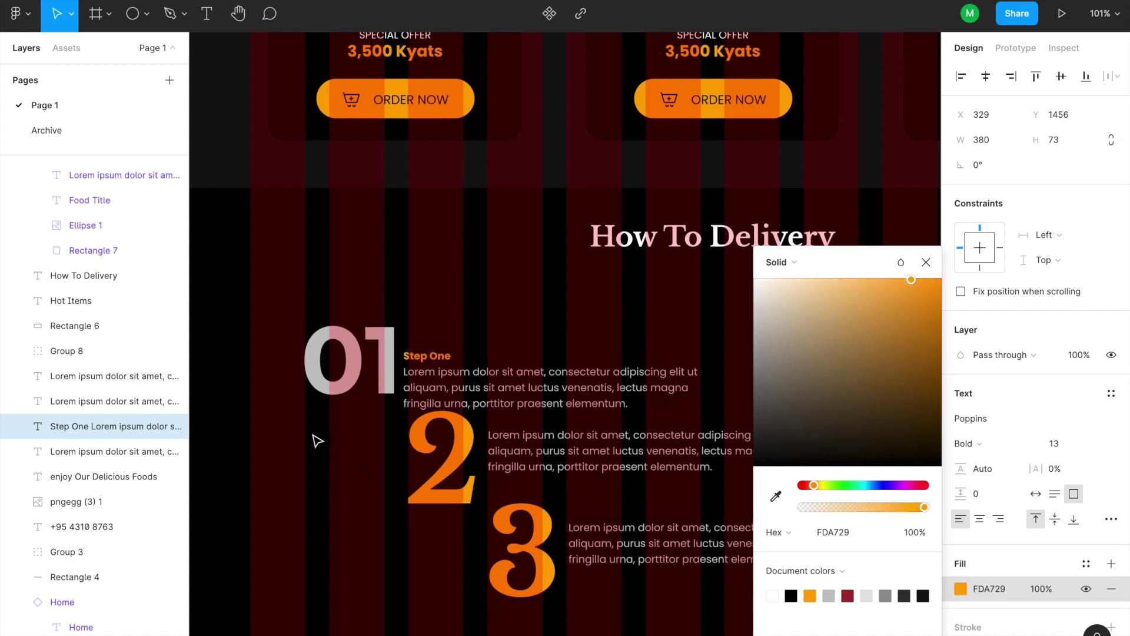
key(Escape)
key(Escape)
Step: Move the Step One text block up beside the numeral 01, to about X 335, Y 1439
scroll(487, 368, up, 5)
drag(406, 360, 412, 337)
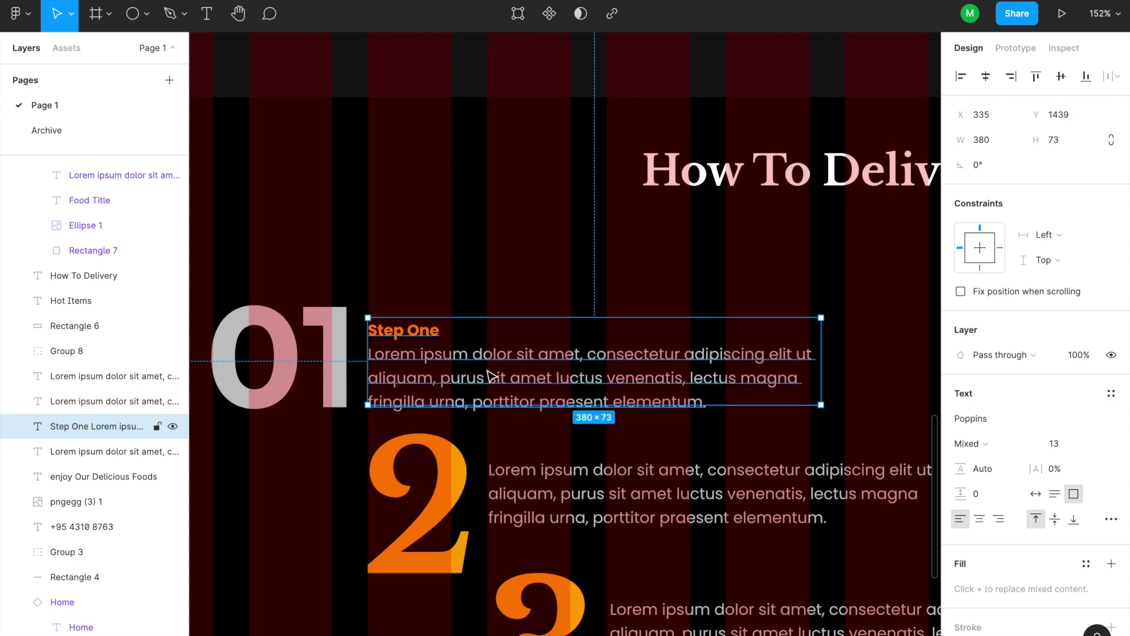
Step: Change the numeral 2 to 02 and set its font size to 120
scroll(449, 511, down, 3)
click(446, 508)
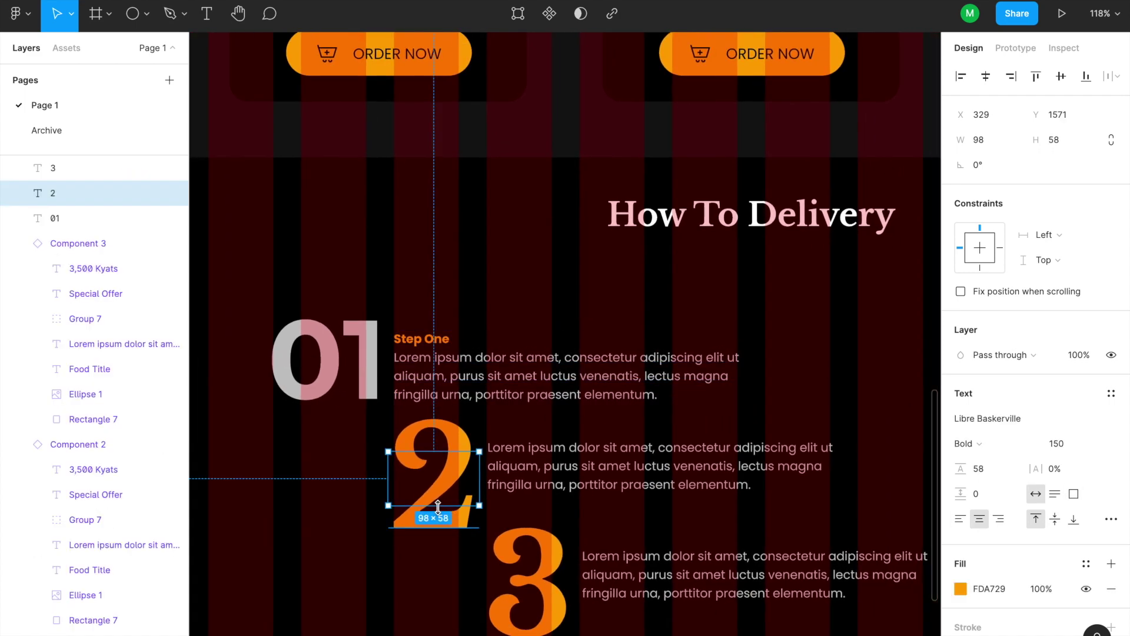
double_click(454, 502)
text(02)
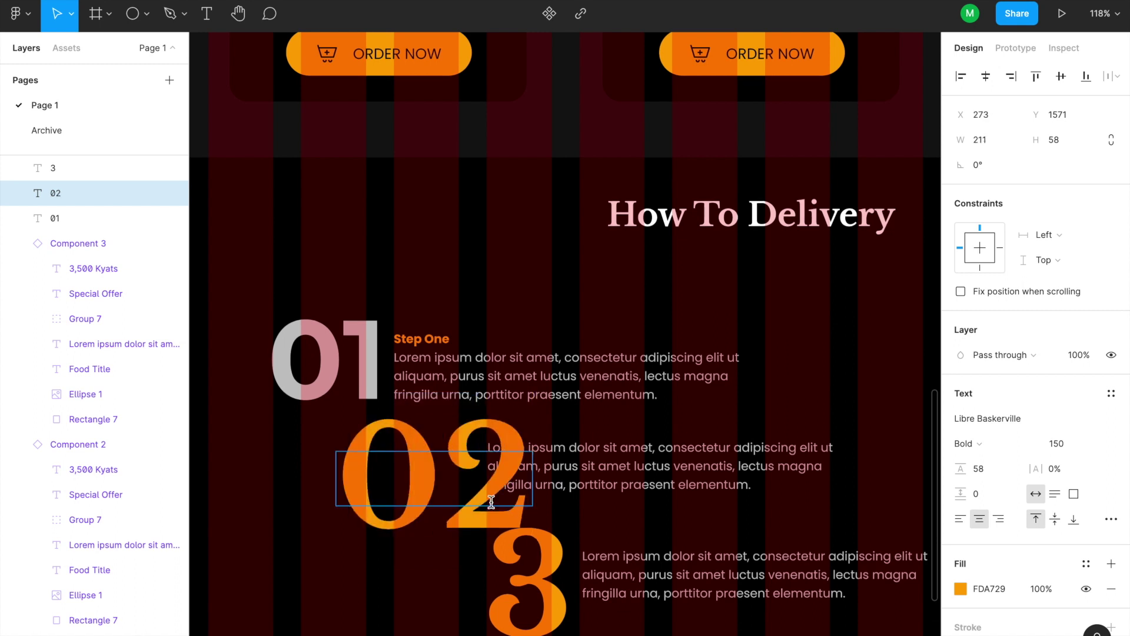
key(Escape)
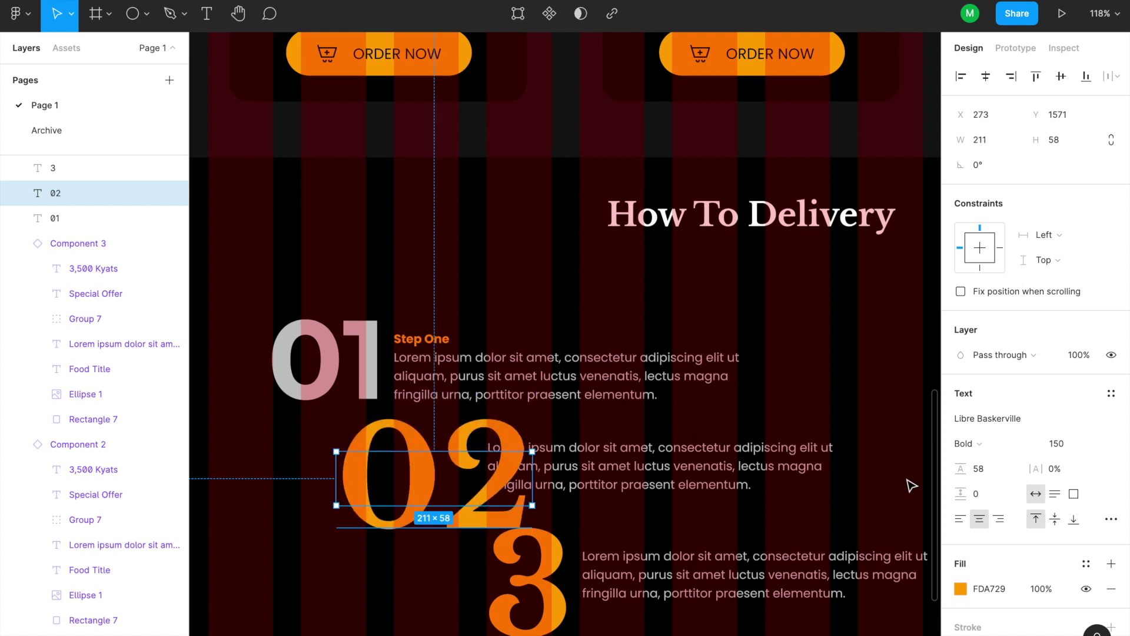
click(1053, 444)
text(120)
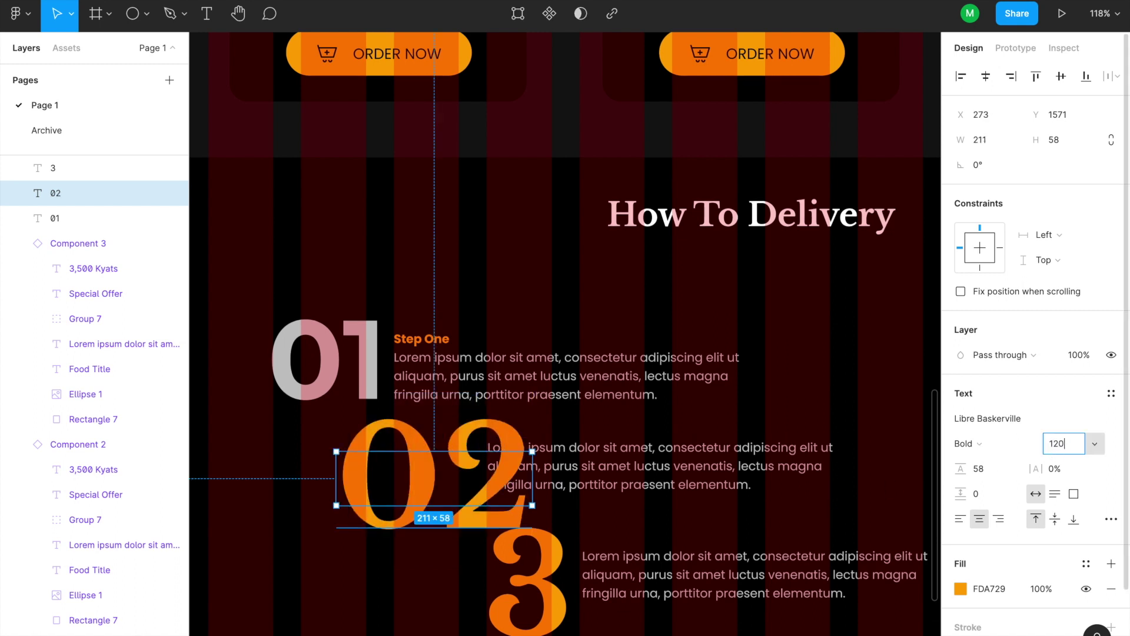
key(Return)
Step: Set the numeral 02's font to Montserrat and its fill to the light grey E5E5E5
click(993, 425)
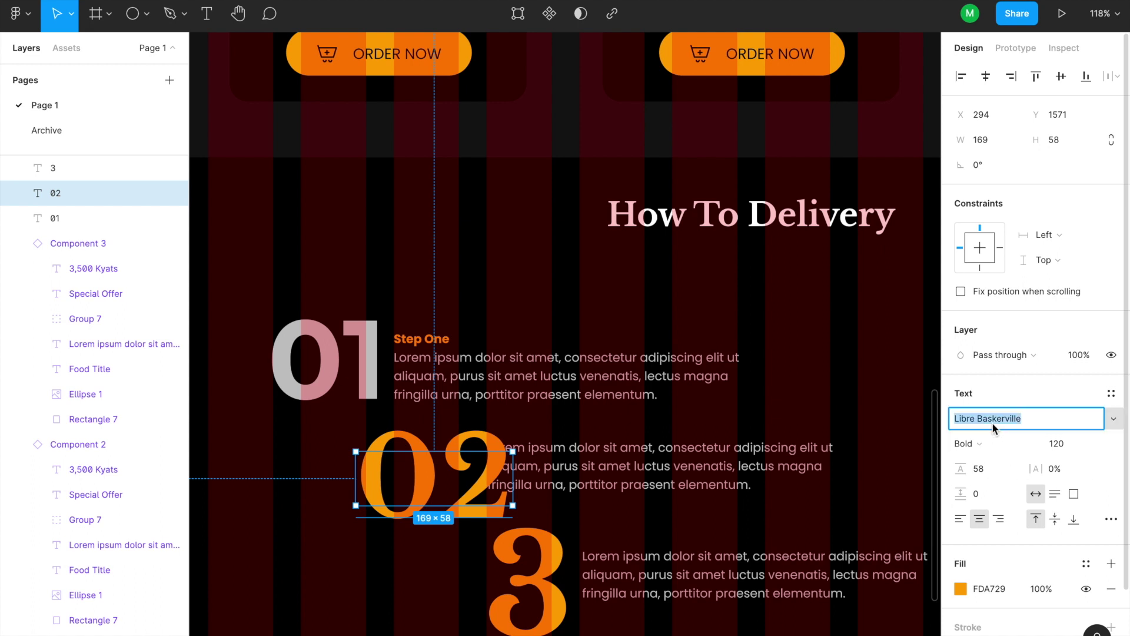
text(Mont)
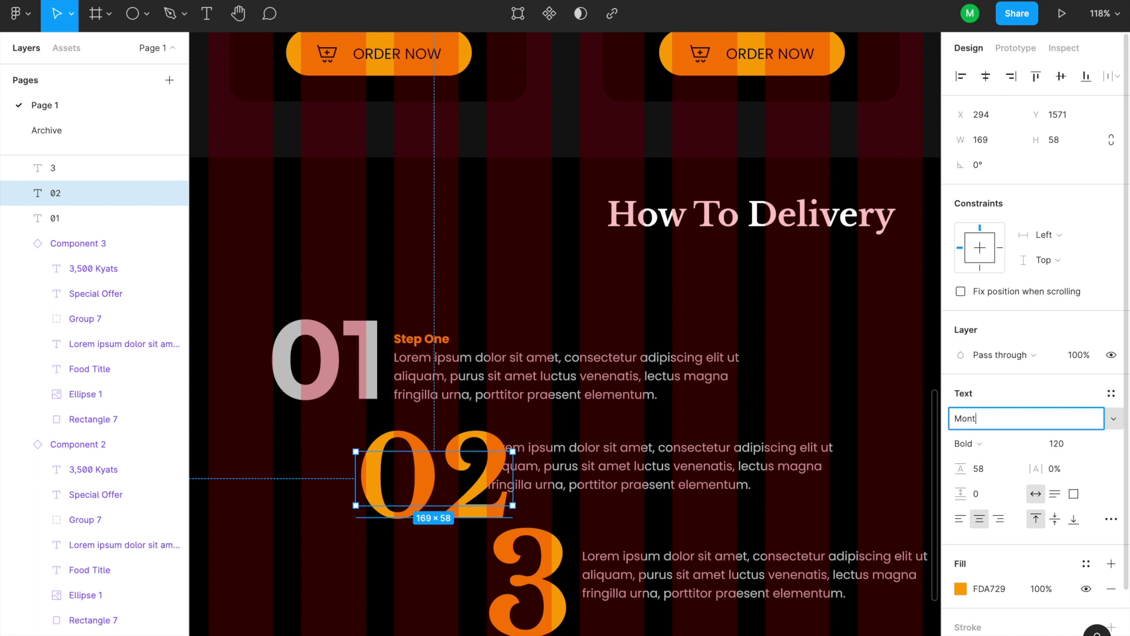
text(rse)
key(Return)
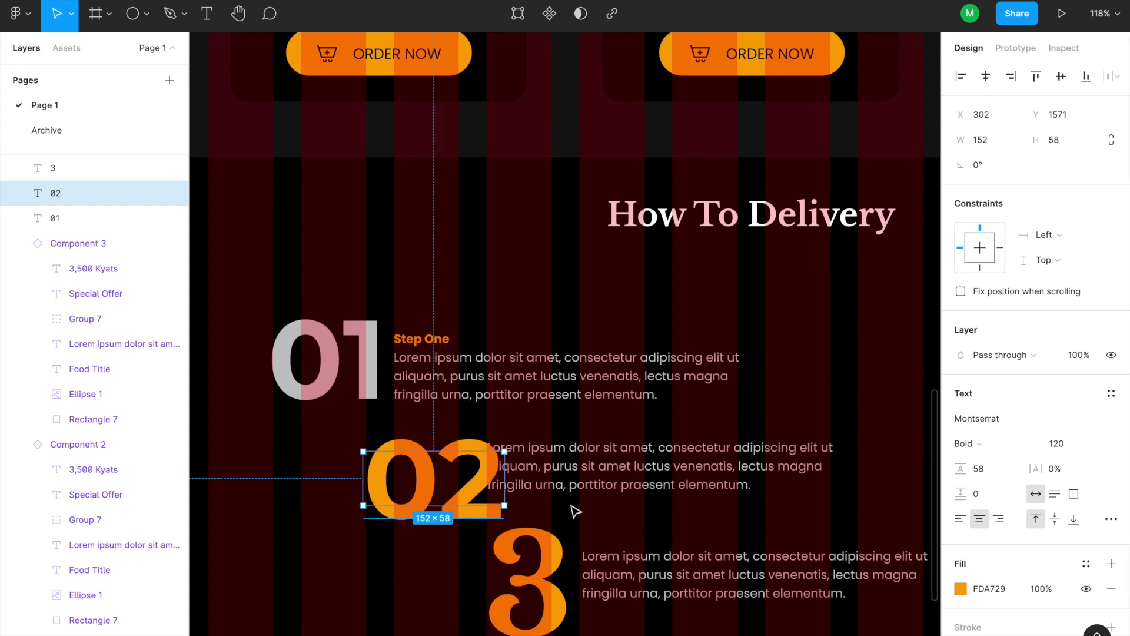
click(961, 588)
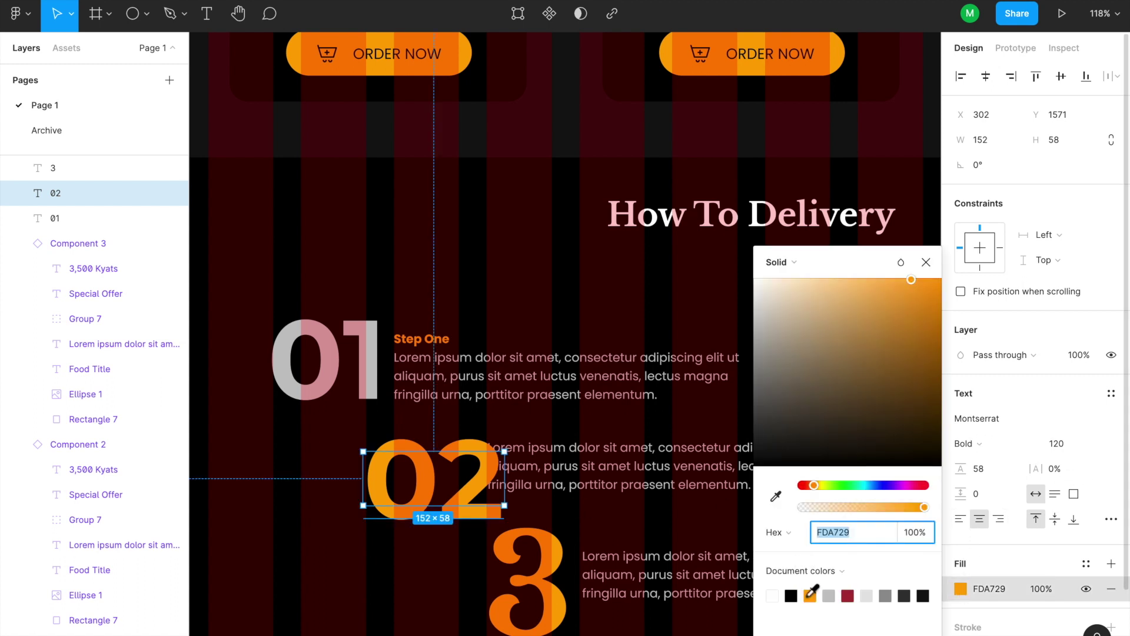
click(869, 596)
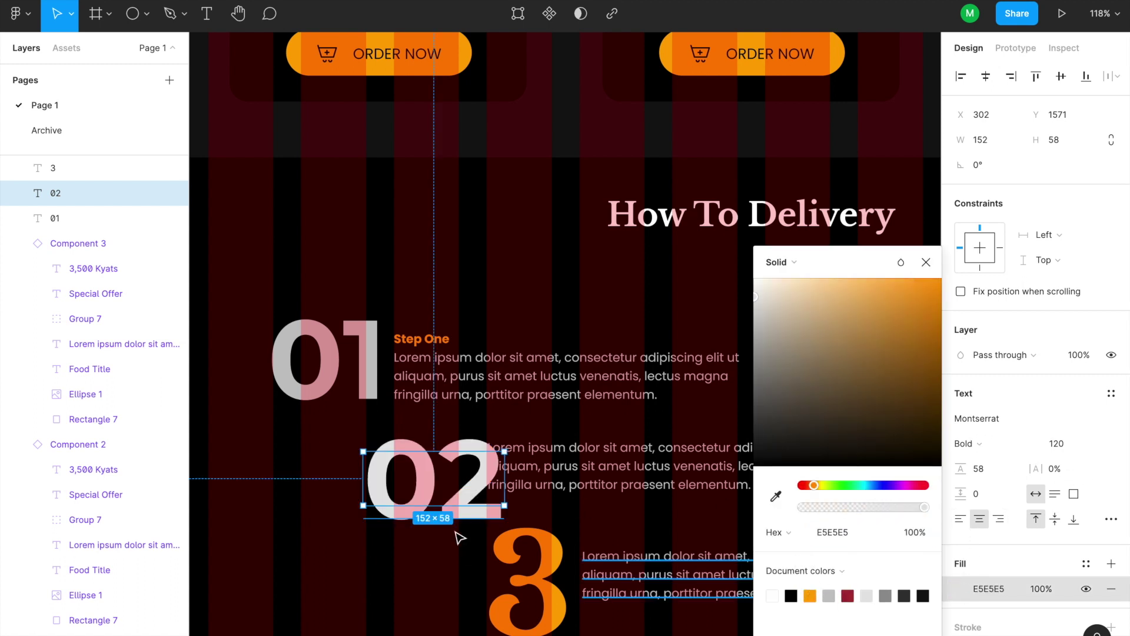
Step: Replace the paragraph beside 02 with a copy of the Step One text block at about X 465, Y 1568
click(583, 473)
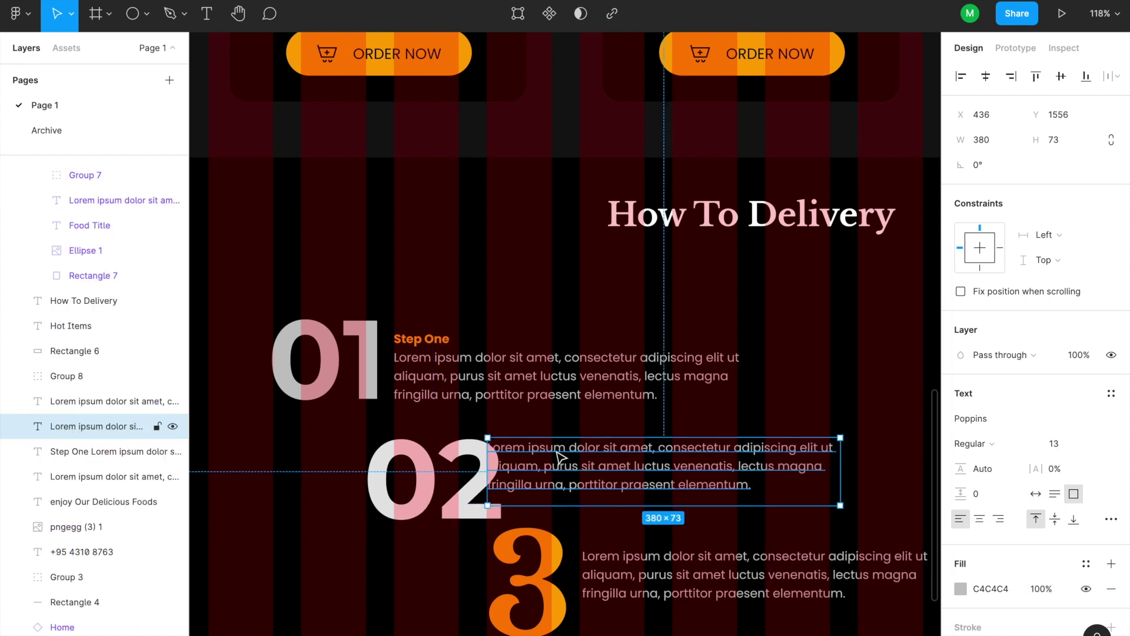
key(Delete)
click(472, 387)
drag(432, 348, 564, 465)
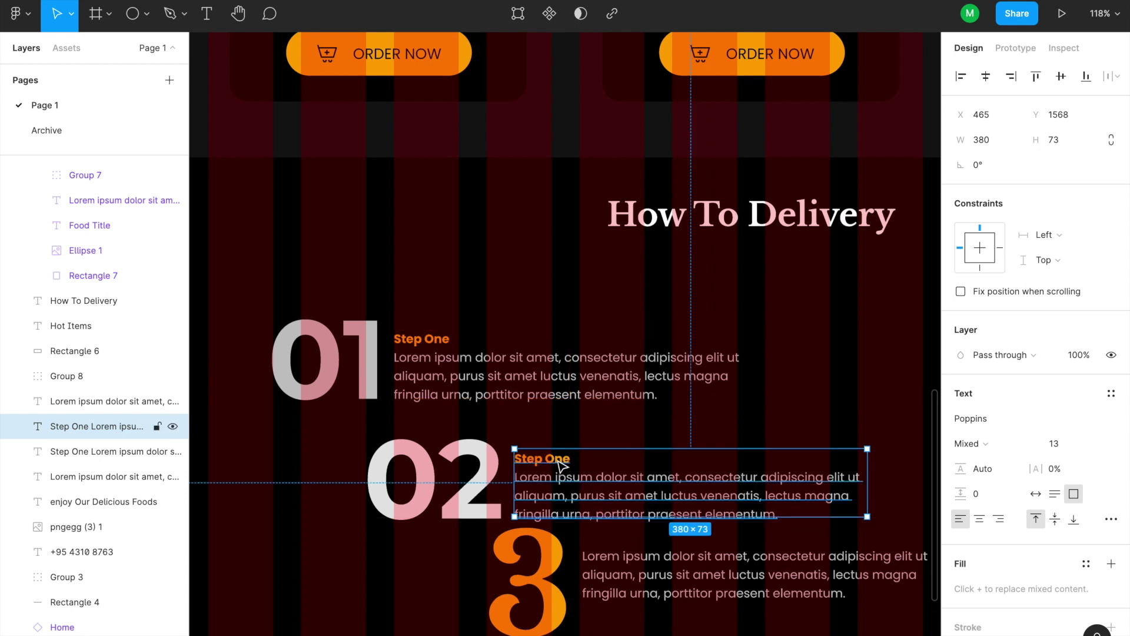
Step: Change the heading of the text block beside 02 to Step Two
double_click(571, 461)
click(587, 462)
key(BackSpace)
key(BackSpace)
key(BackSpace)
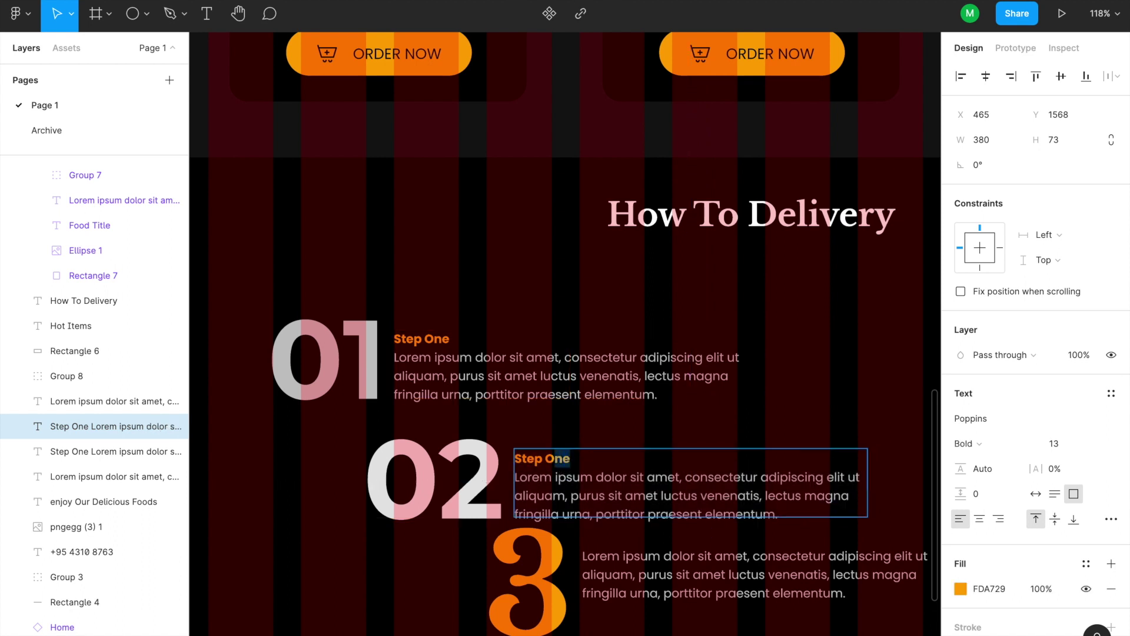
text(Two)
key(Escape)
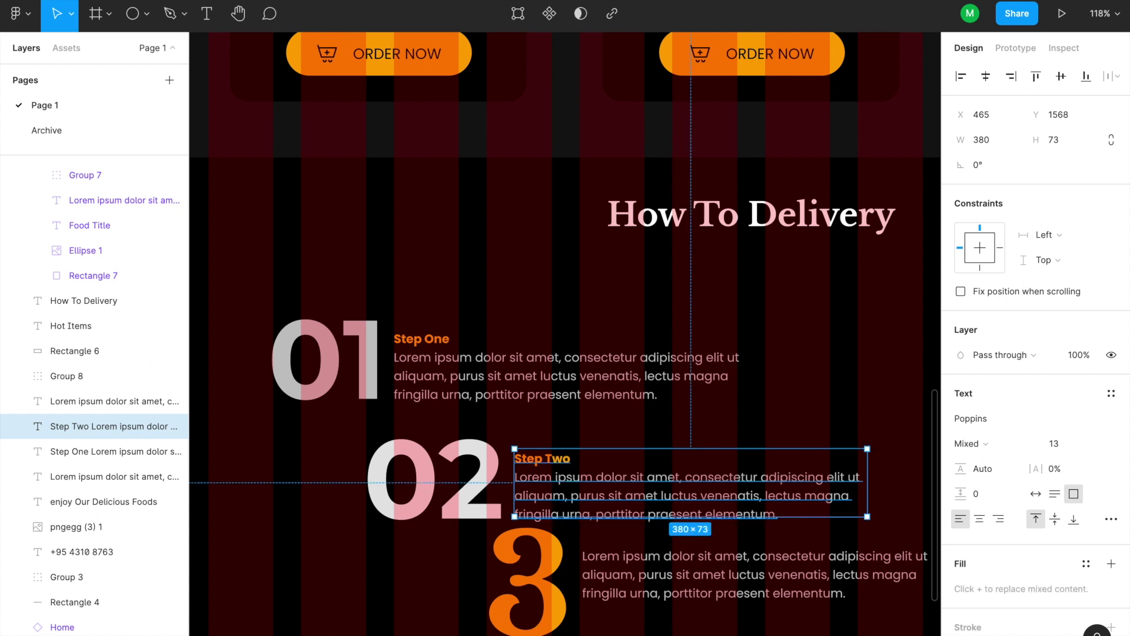
Step: Delete the old orange numeral 3 together with the plain paragraph beside it
scroll(567, 472, down, 4)
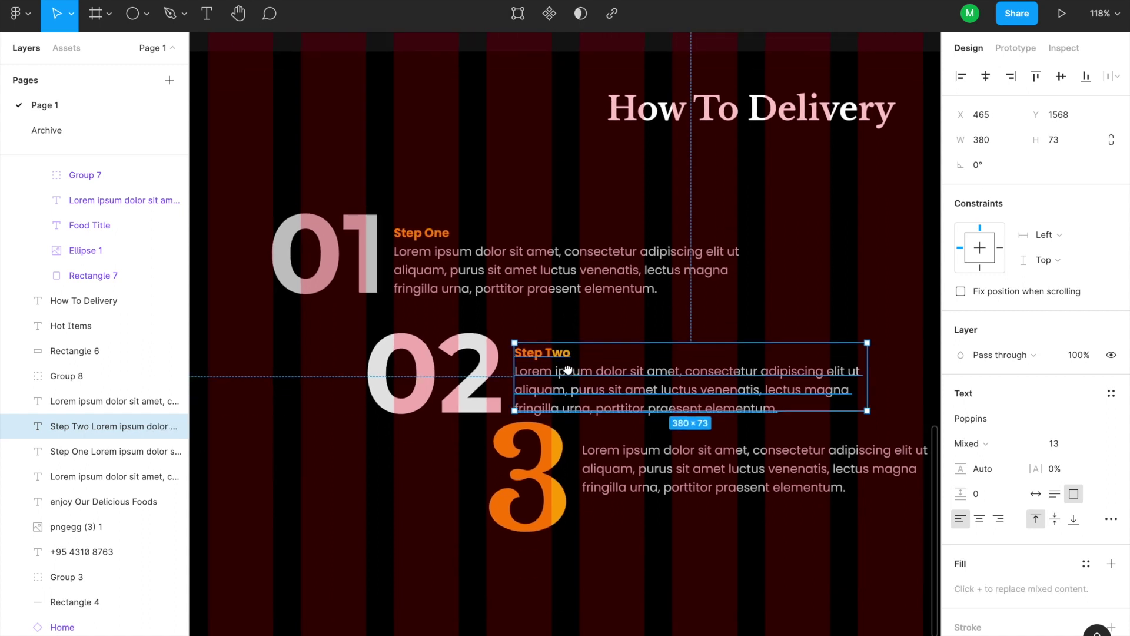
click(532, 462)
shift+click(685, 482)
key(Delete)
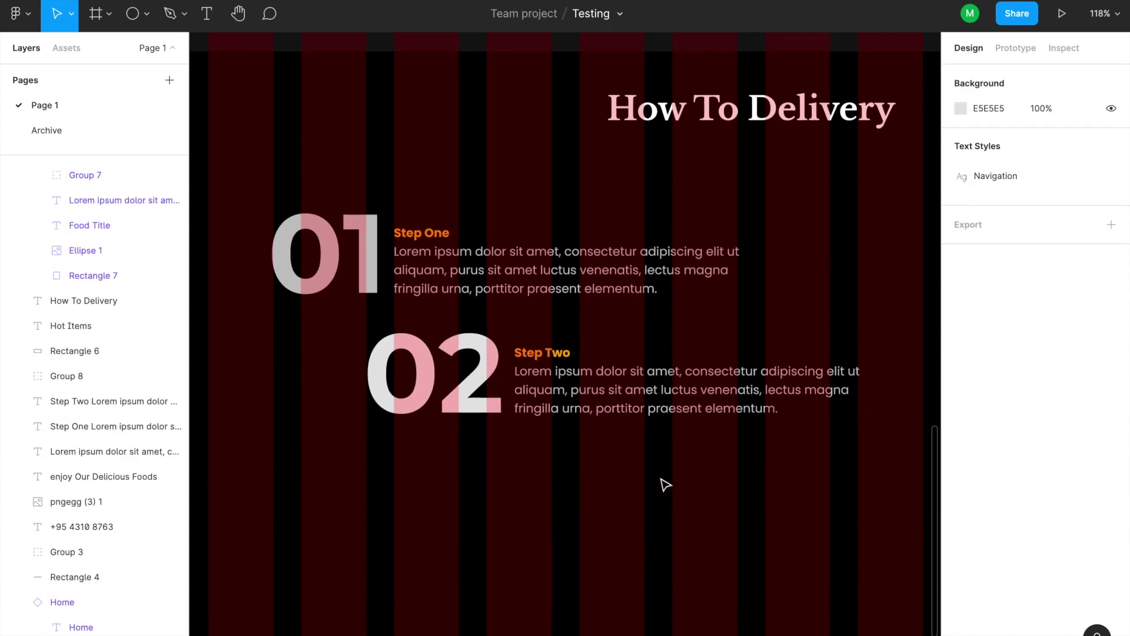
Step: Nudge the numeral 02 and its Step Two text block up together to narrow the gap below the Step One row
click(465, 400)
shift+click(590, 400)
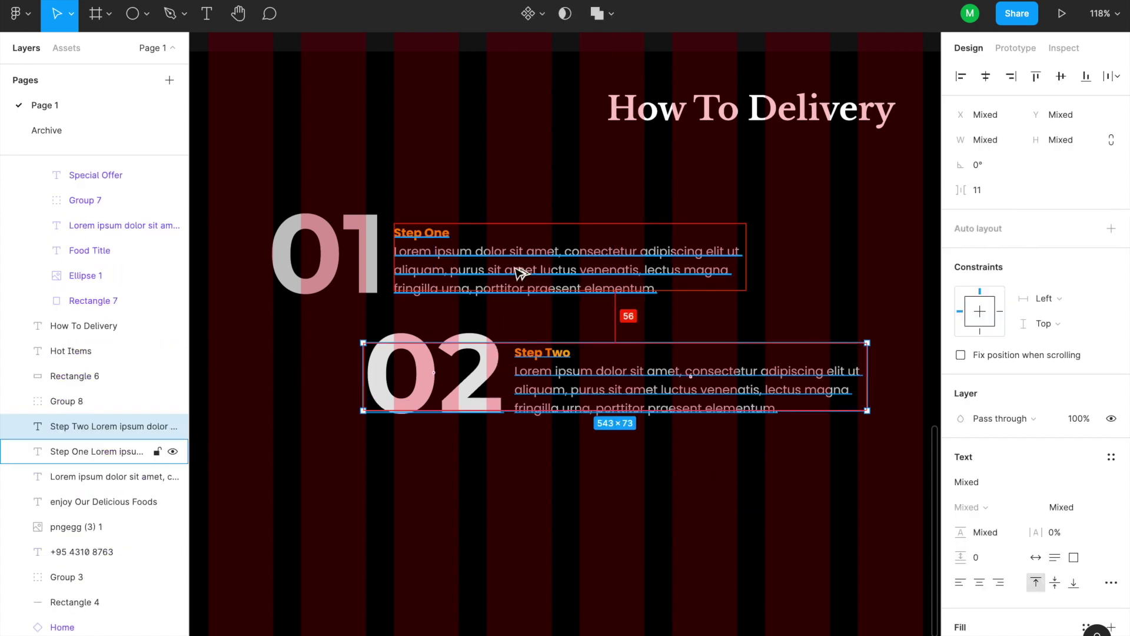
key(alt)
key(Up)
key(Up)
key(Up)
key(Up)
key(Up)
key(Up)
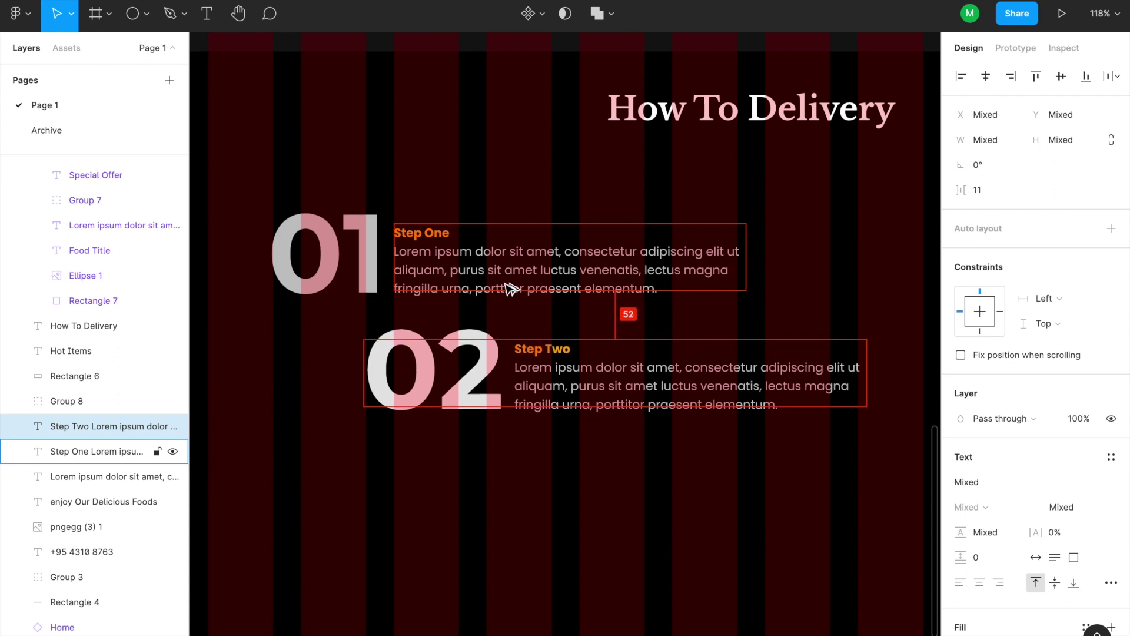
key(Up)
key(Up)
key(Up)
key(Up)
key(Up)
key(Up)
key(Up)
key(Down)
key(Down)
key(Down)
Step: Duplicate the 02 row below itself and shift the copy right to continue the stagger, with its numeral at about X 414, Y 1678
drag(469, 387, 461, 493)
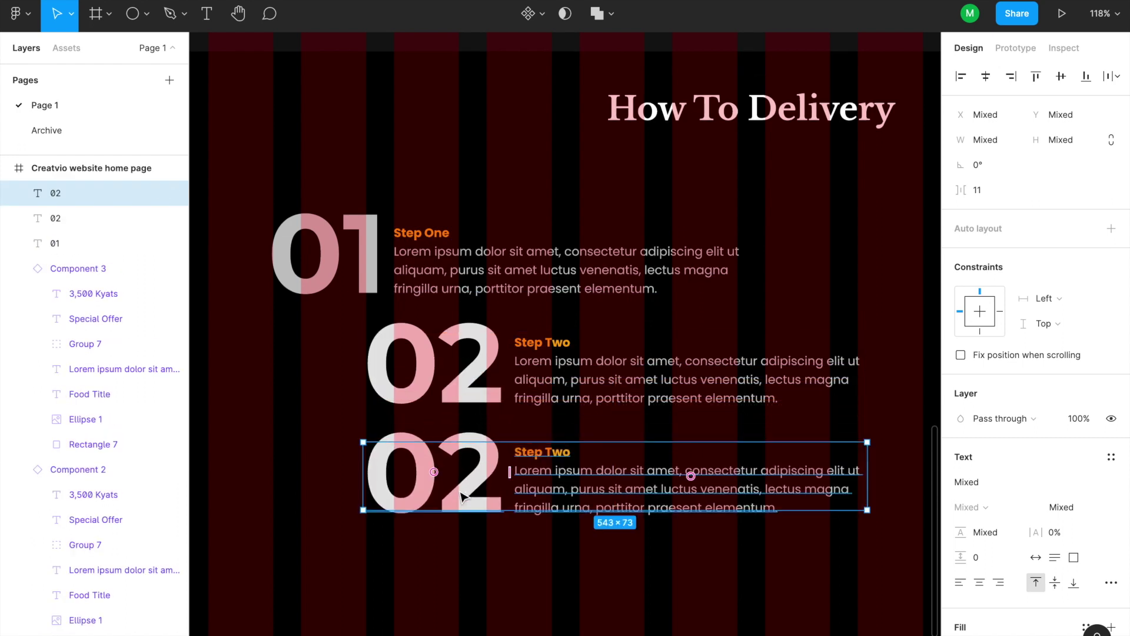
key(Right)
key(Right)
key(Right)
key(Right)
key(Right)
key(Right)
key(Right)
key(Right)
key(Right)
key(Right)
key(Right)
key(Right)
key(Right)
key(Right)
key(Right)
key(Right)
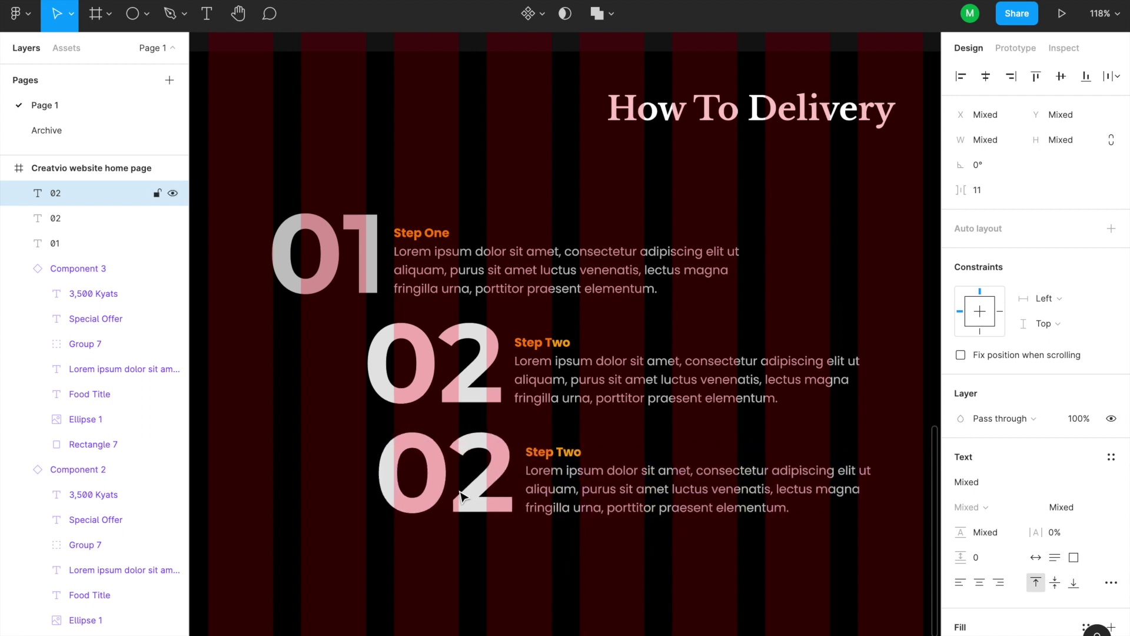
key(shift+Right)
key(shift+Right)
key(shift+Right)
key(shift+Right)
key(shift+Right)
key(shift+Right)
key(shift+Right)
key(shift+Right)
key(shift+Right)
key(shift+Right)
key(shift+Right)
key(shift+Right)
key(shift+Right)
key(shift+Right)
key(shift+Right)
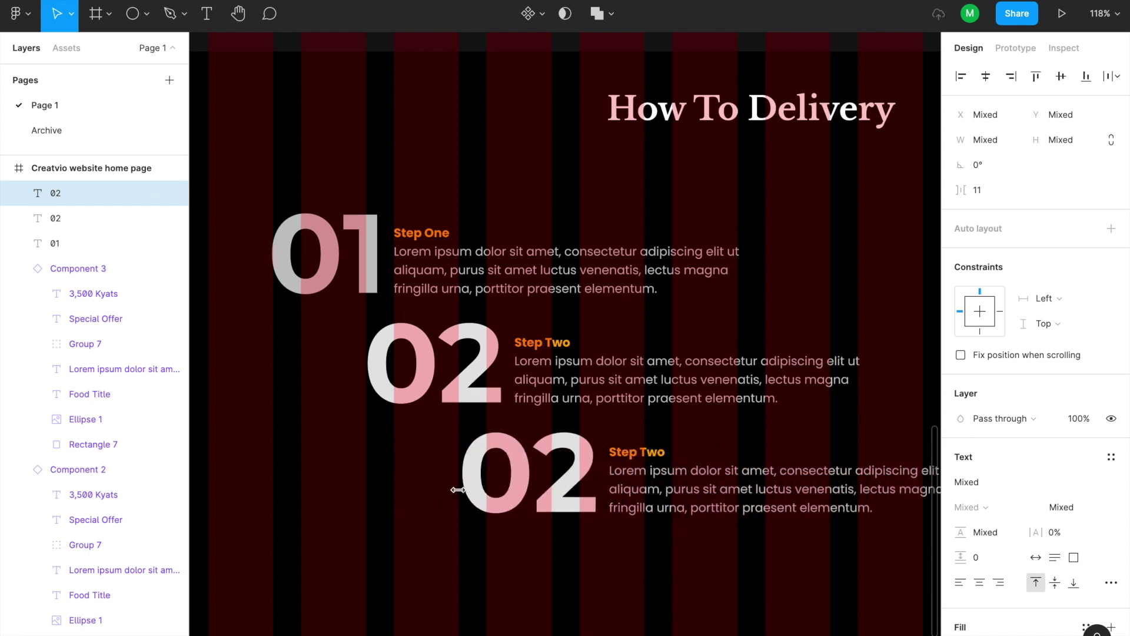
Step: Change the duplicated numeral in the third row to 03
double_click(578, 483)
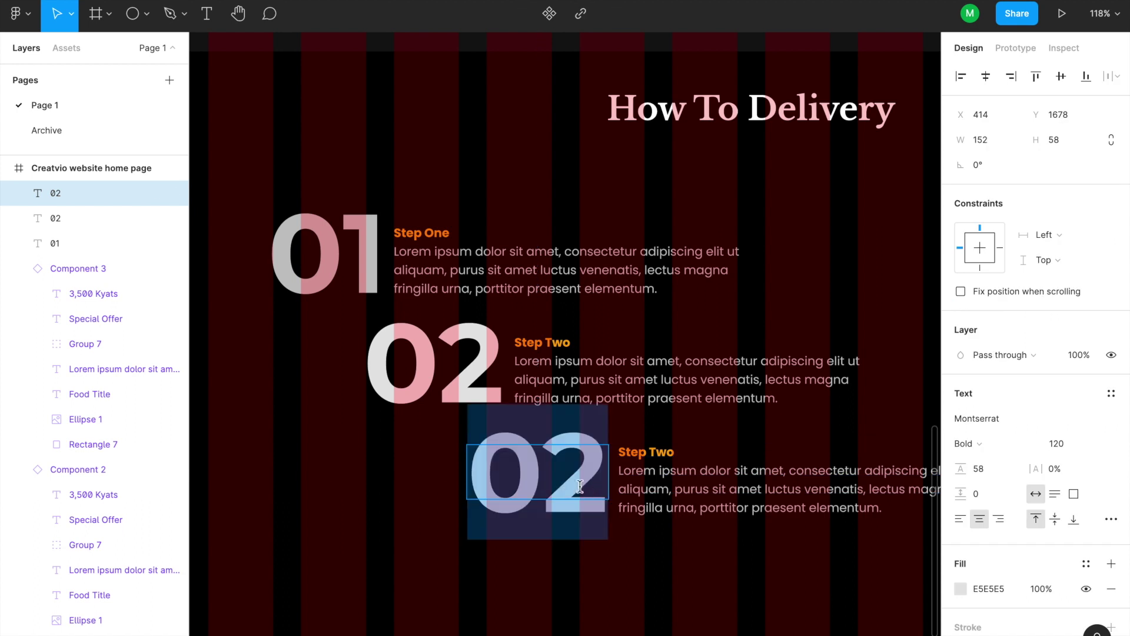
key(shift+Left)
text(3)
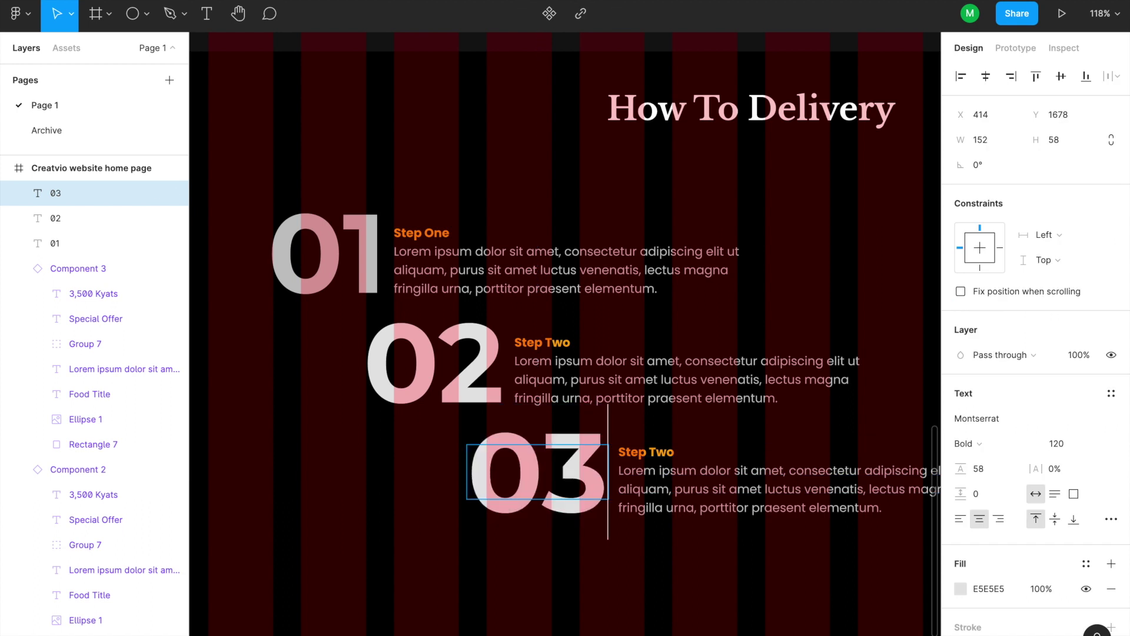
Step: Change the heading of the text block beside 03 to Step Three
double_click(662, 454)
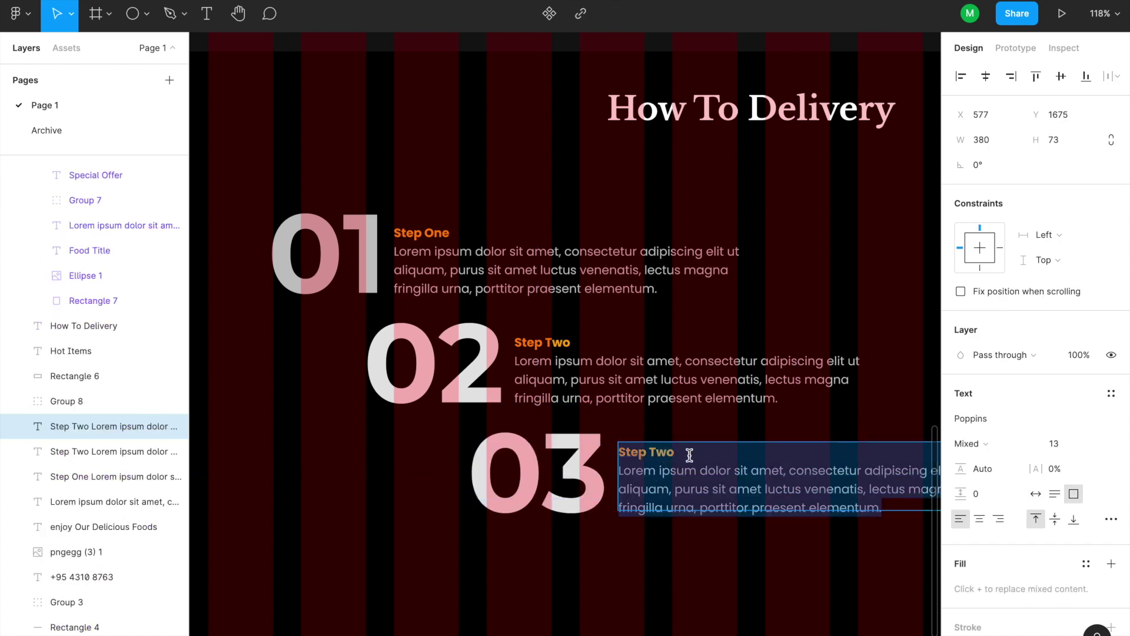
key(Right)
key(Up)
key(Up)
key(Up)
key(shift+Left)
key(shift+Left)
key(shift+Left)
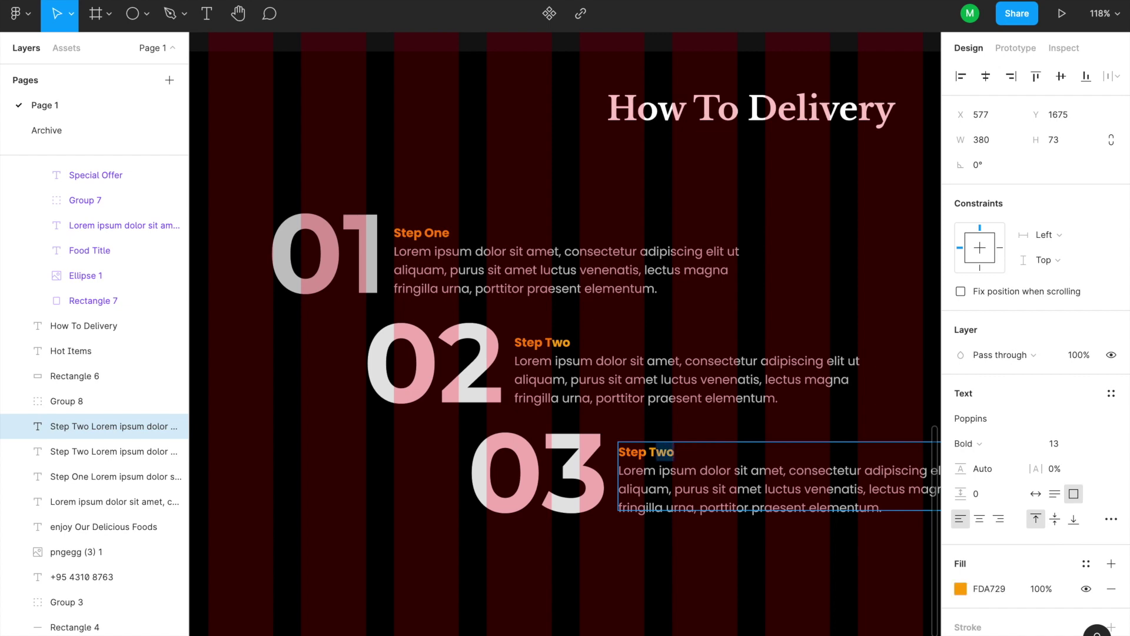
text(Three)
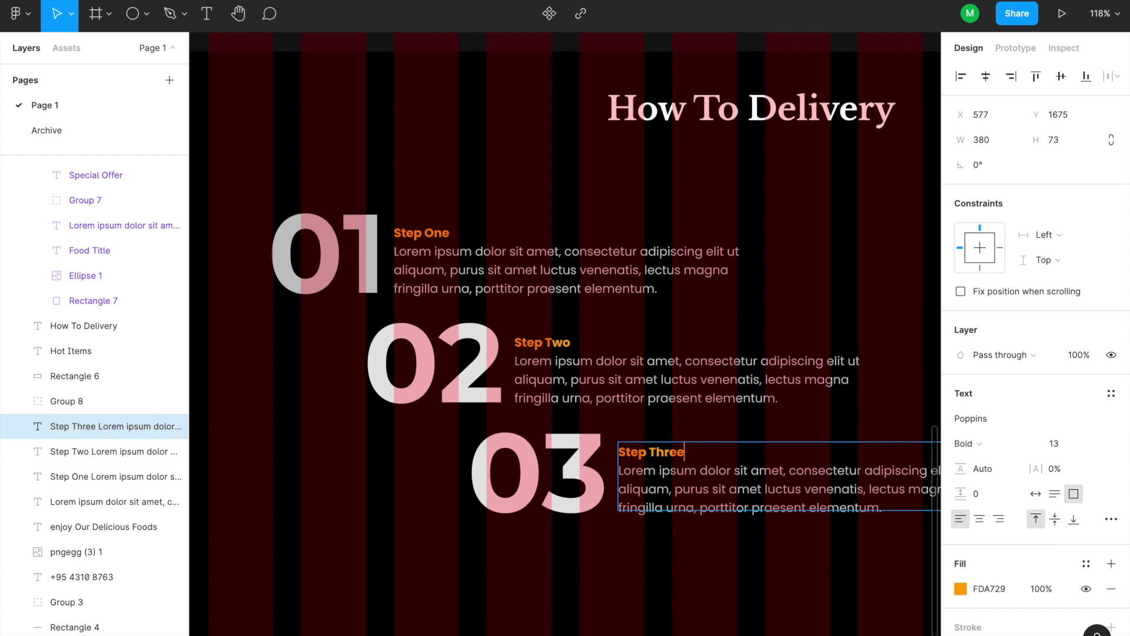
click(530, 570)
Step: Review the spacing and look of the How To Delivery section on the canvas and in the prototype preview
click(551, 478)
scroll(588, 385, up, 3)
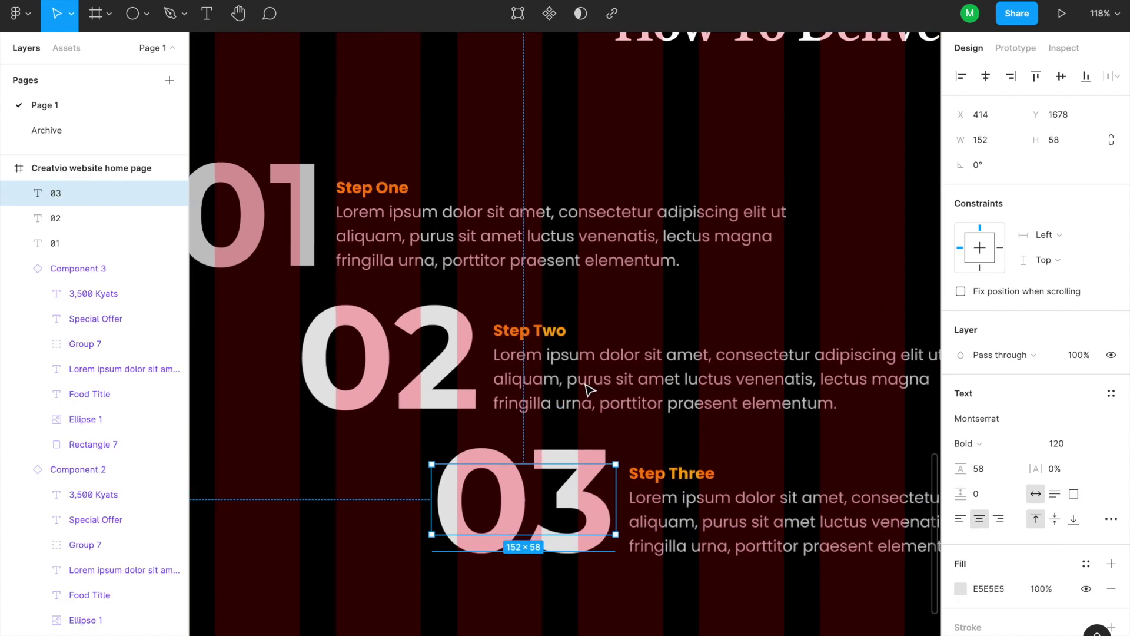
scroll(588, 386, down, 5)
scroll(587, 385, down, 1)
key(space)
drag(624, 409, 577, 374)
click(590, 498)
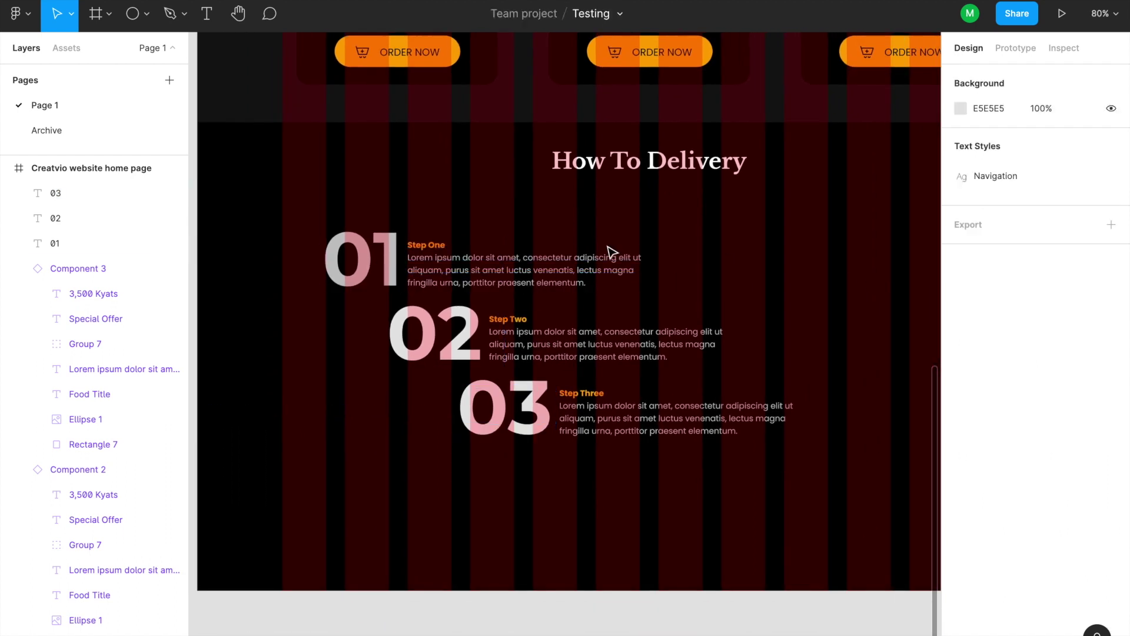
scroll(454, 242, down, 5)
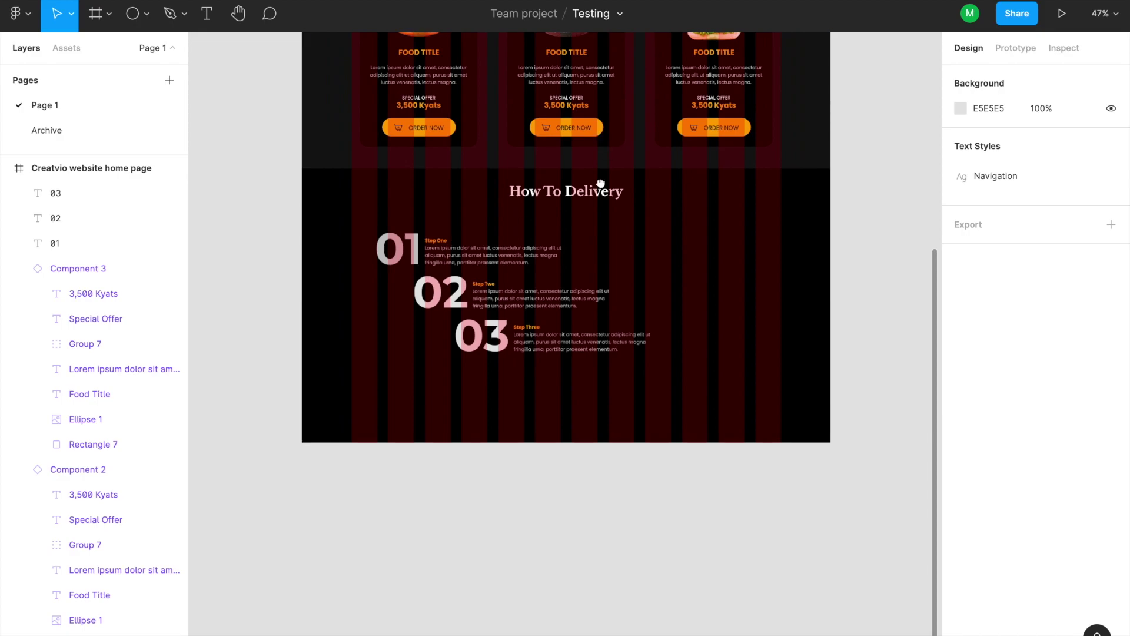
scroll(598, 140, up, 3)
click(173, 1)
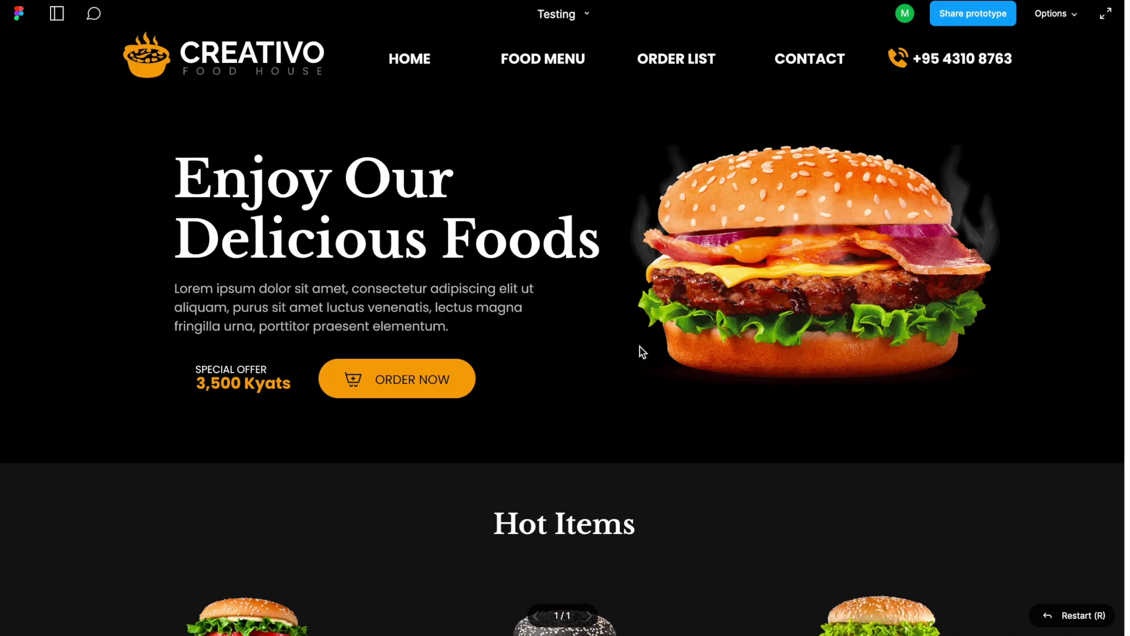
scroll(641, 352, down, 10)
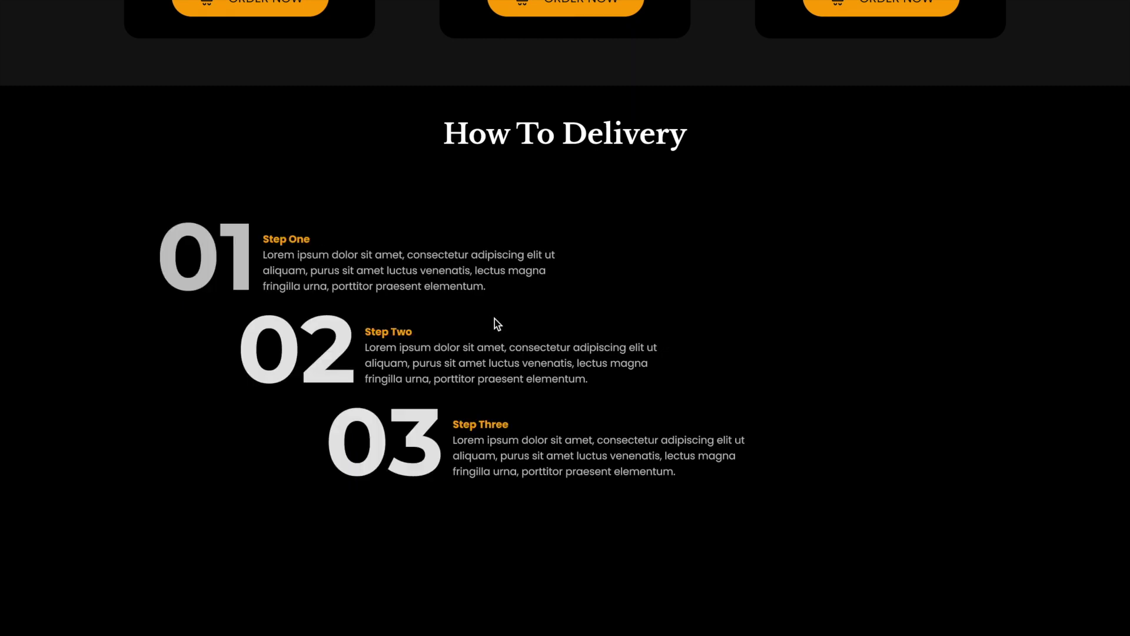
click(76, 2)
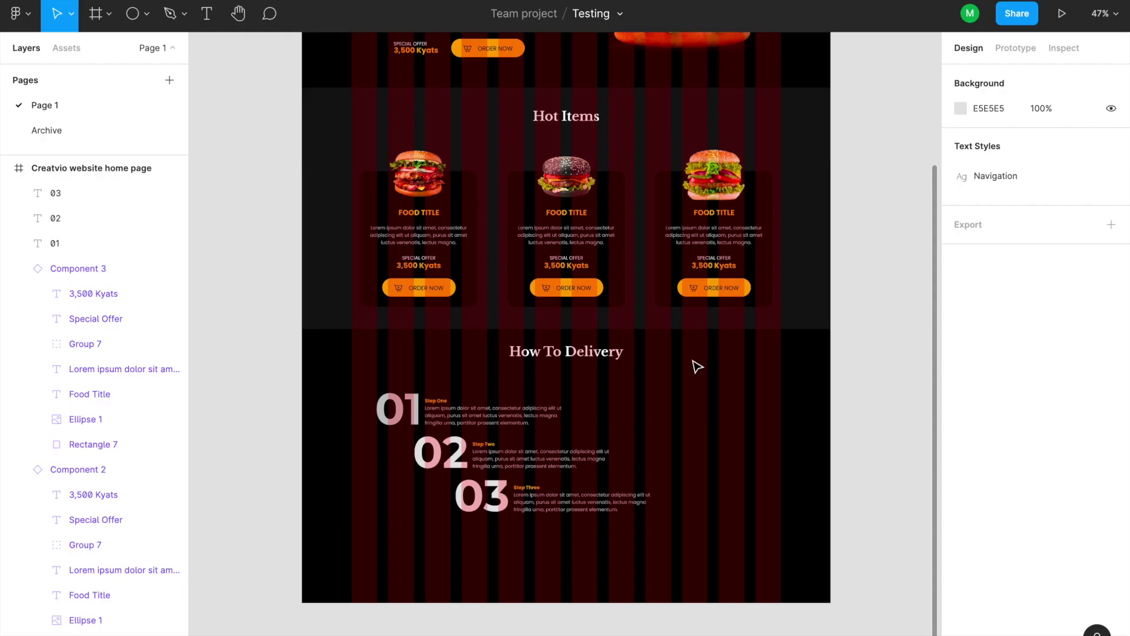
Step: Switch to the browser's unDraw delivery search page and close the open On the way illustration dialog
key(super+Tab)
click(471, 342)
key(ctrl+Left)
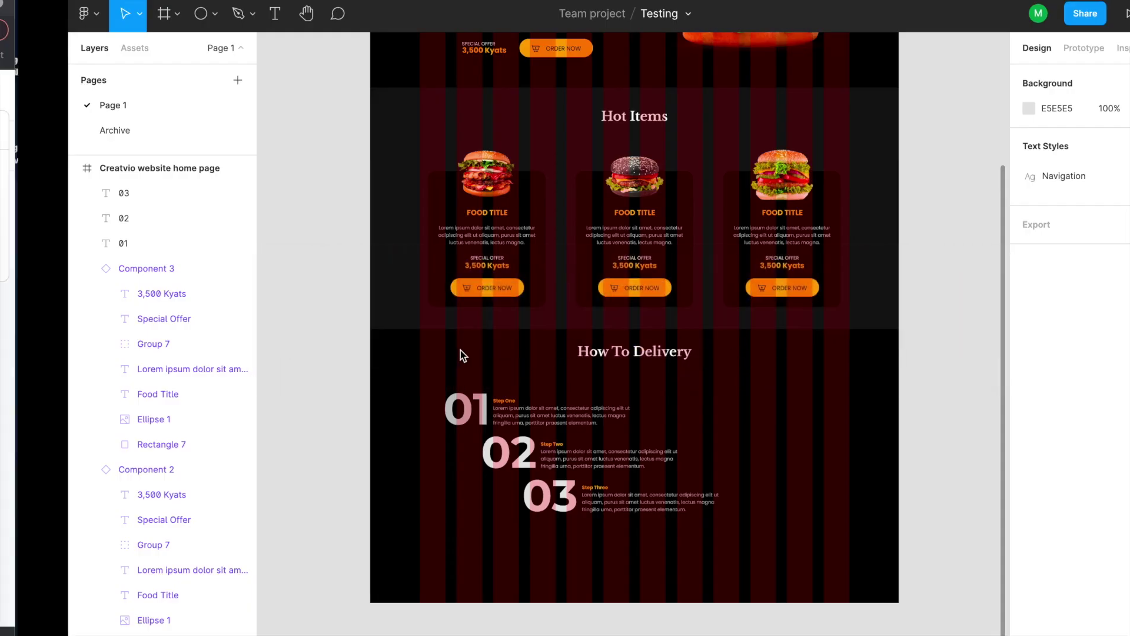
key(super+Tab)
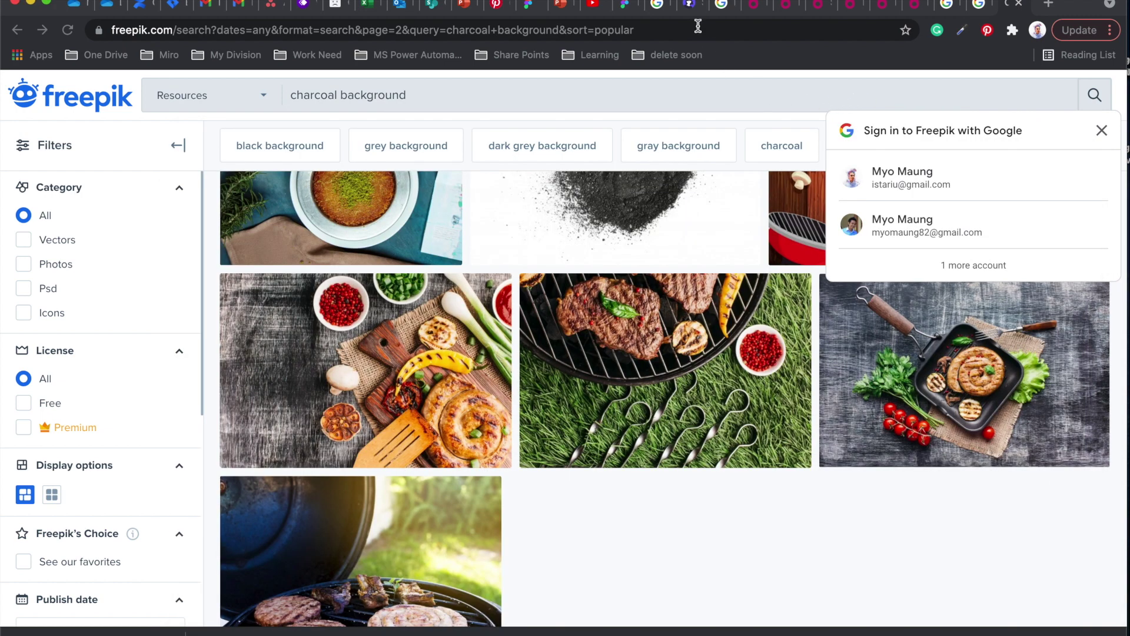
click(692, 6)
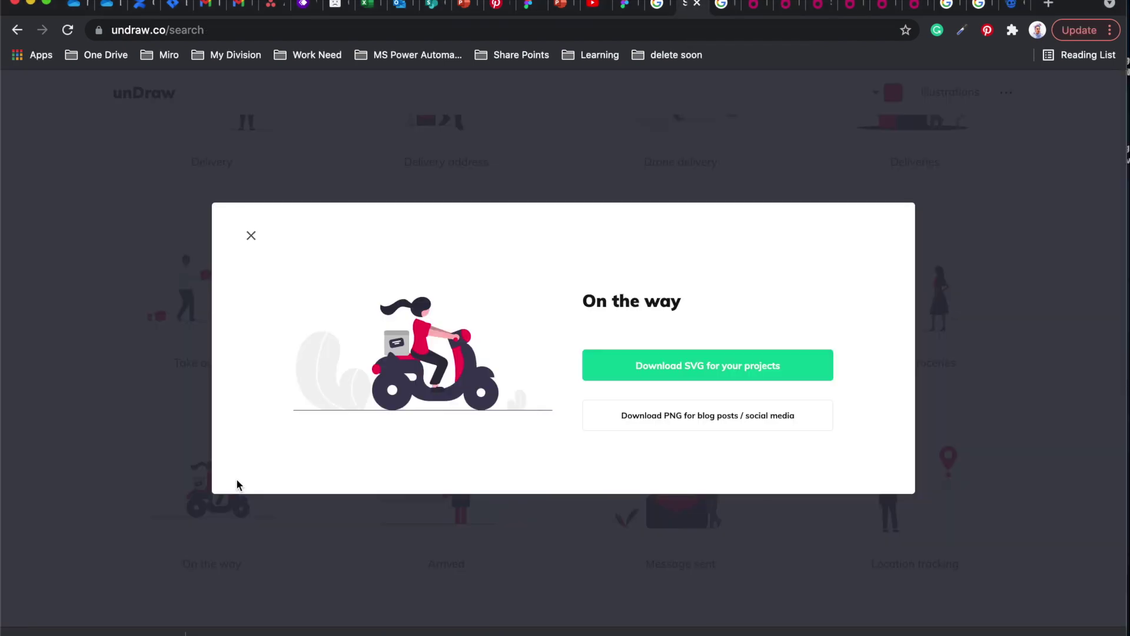
click(168, 439)
Step: Set the unDraw illustration accent colour to the orange preset F9A826
scroll(635, 412, up, 6)
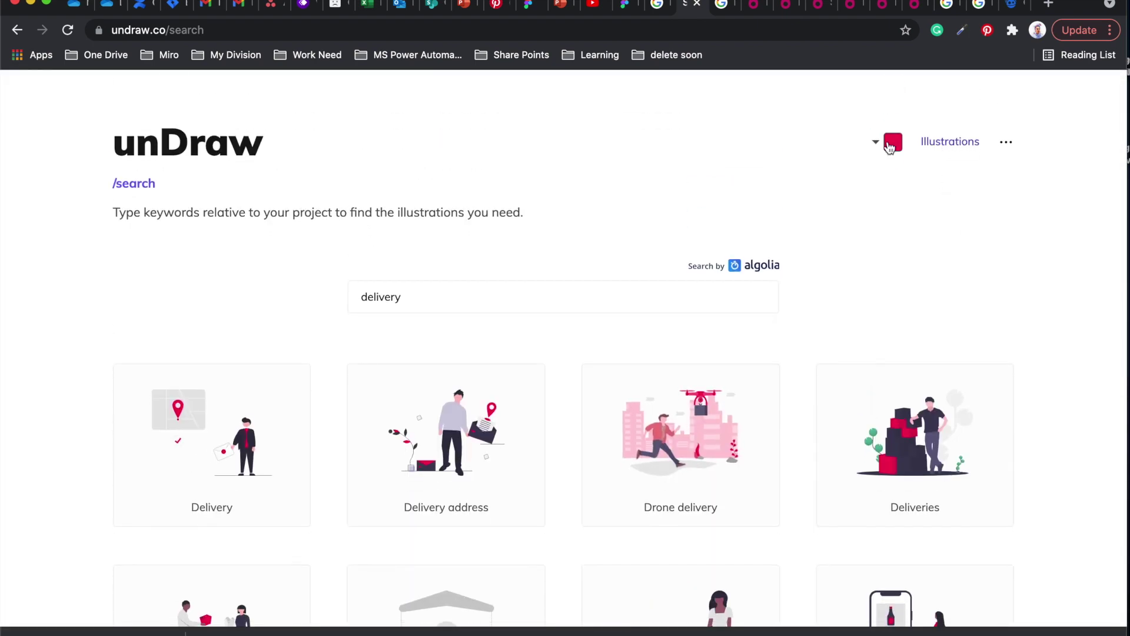
click(892, 143)
click(847, 340)
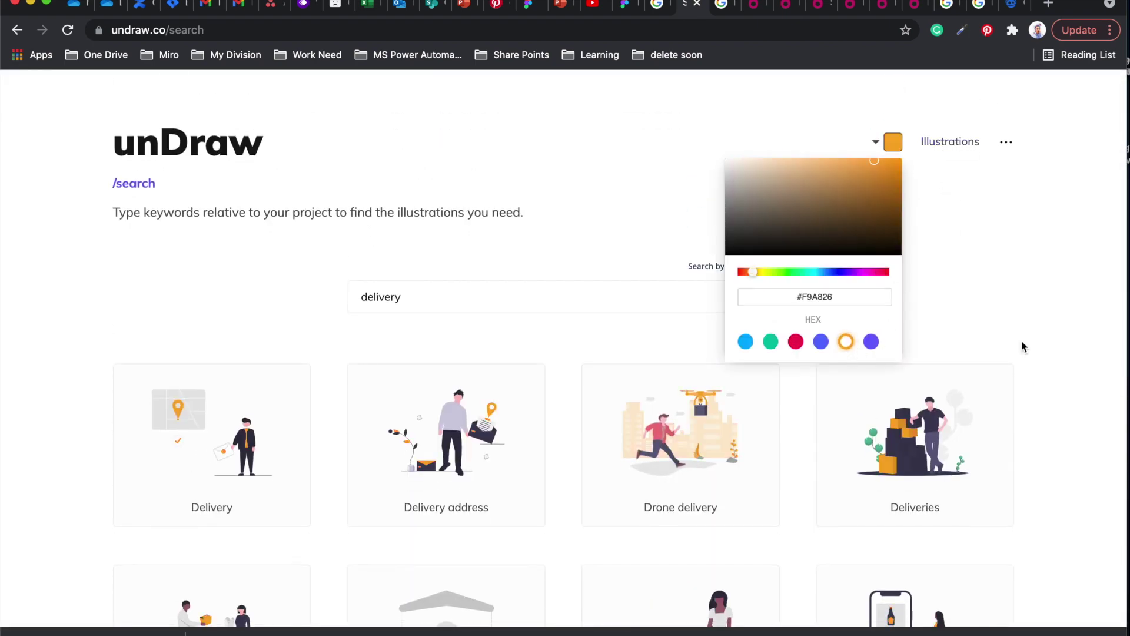
click(1037, 354)
Step: Download the On the way scooter illustration as an SVG
scroll(1037, 355, down, 7)
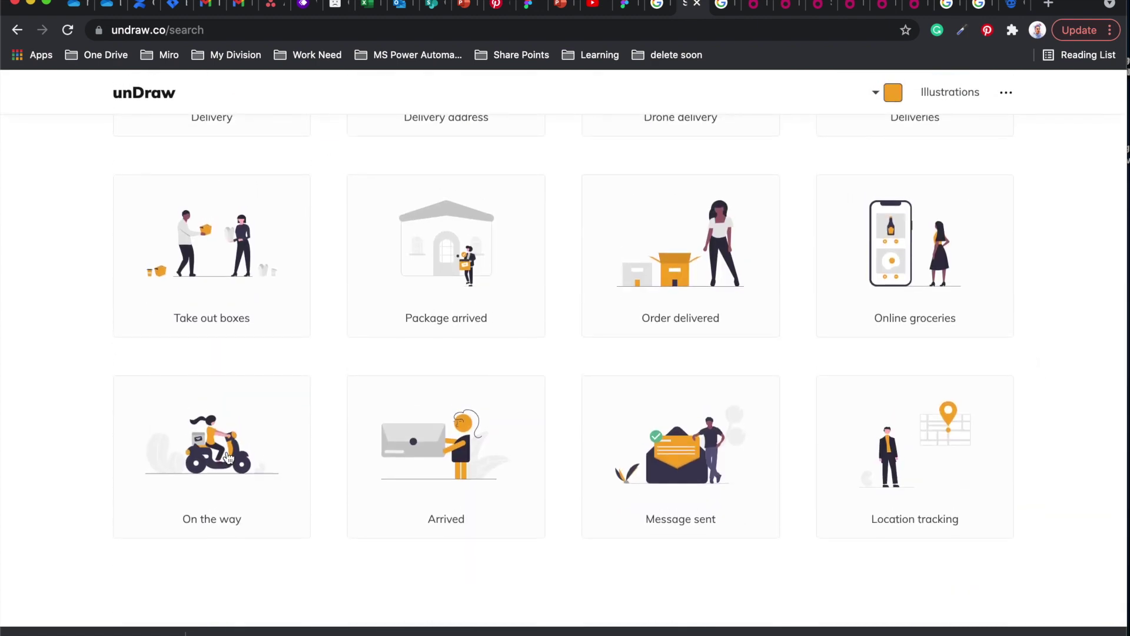
click(252, 456)
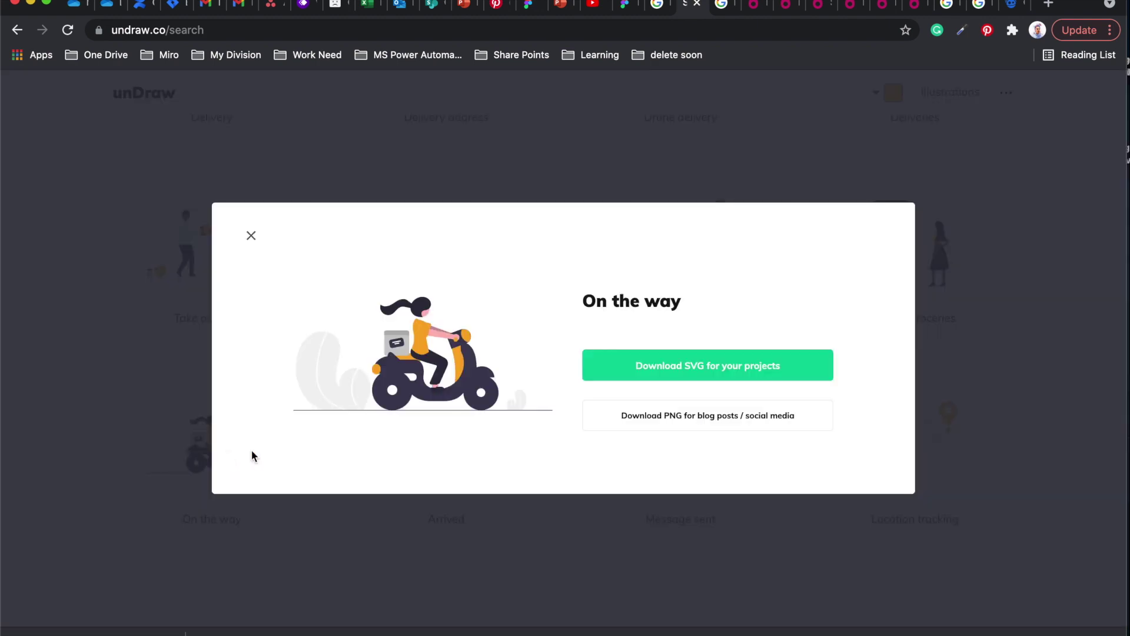
click(779, 367)
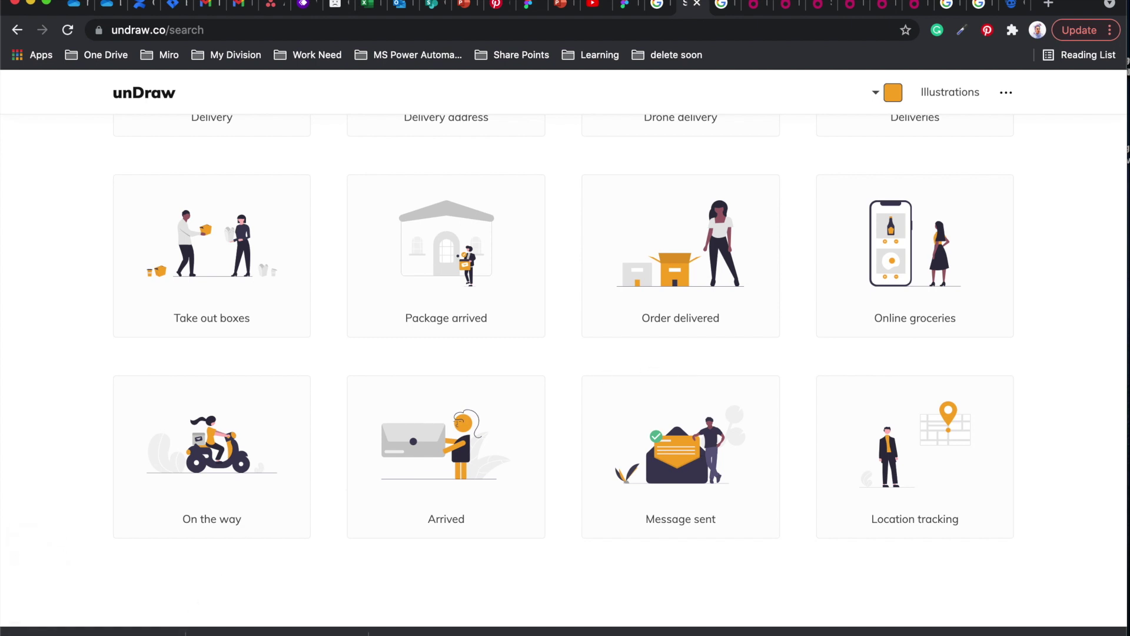
Step: Reveal the downloaded undraw_On_the_way_re_swjt.svg file in Finder's Downloads folder
click(225, 614)
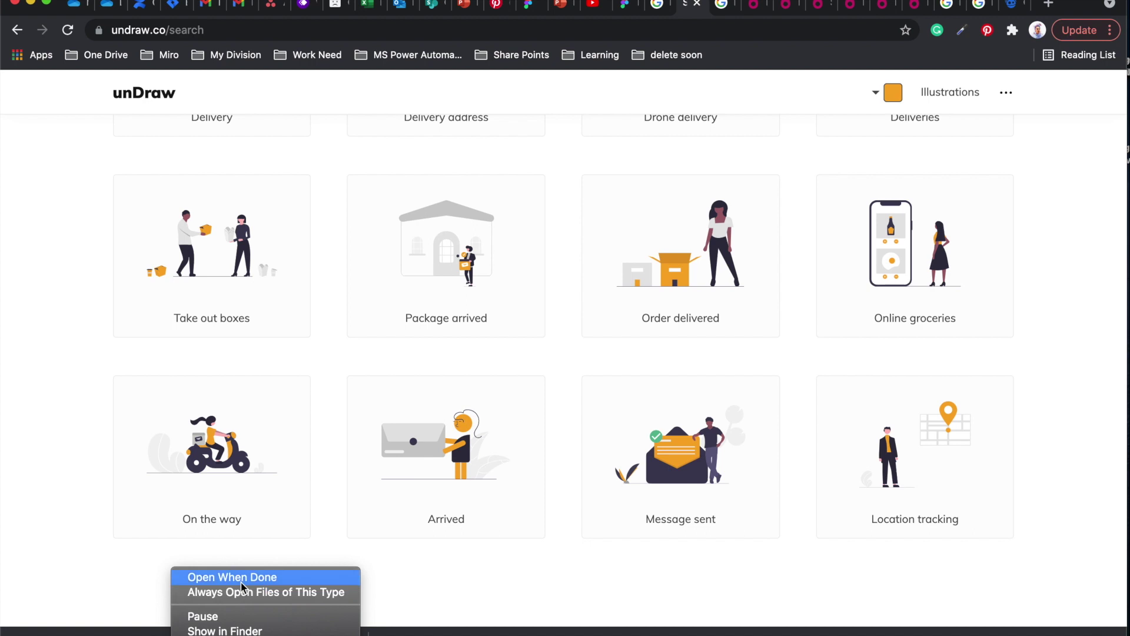
click(144, 572)
click(169, 634)
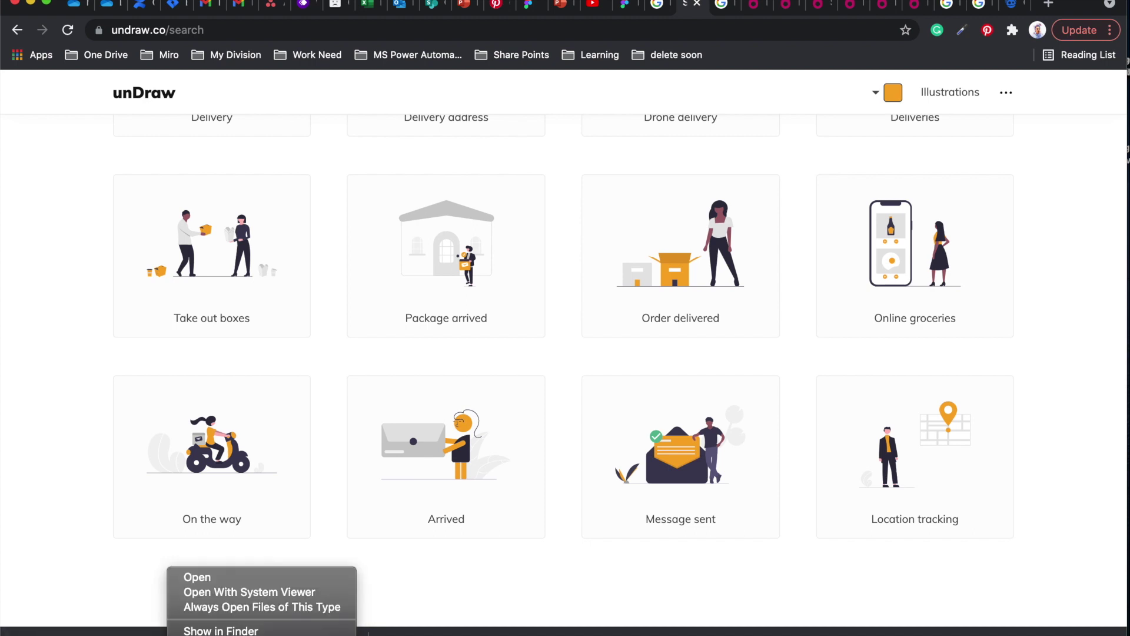
click(226, 598)
click(168, 635)
click(225, 631)
click(173, 635)
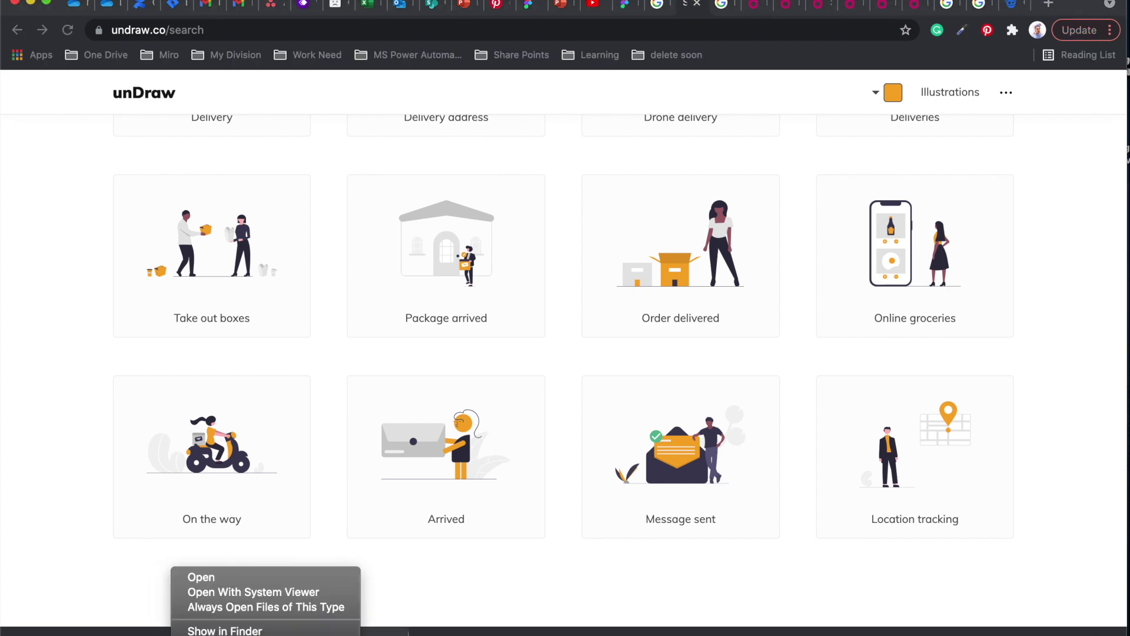
click(203, 631)
click(173, 635)
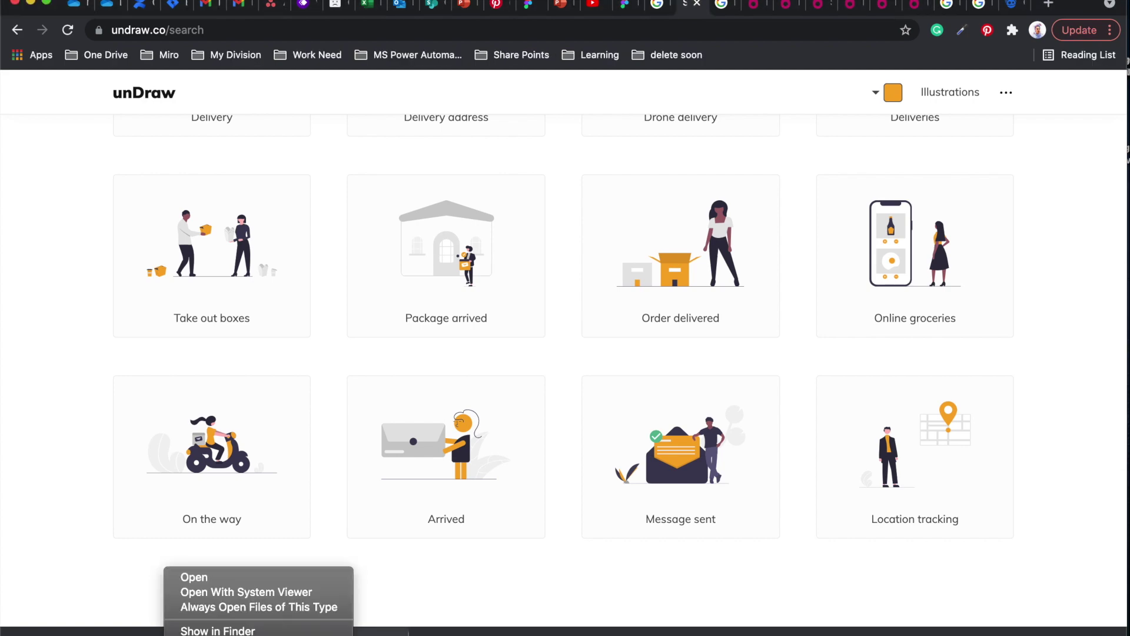
click(221, 631)
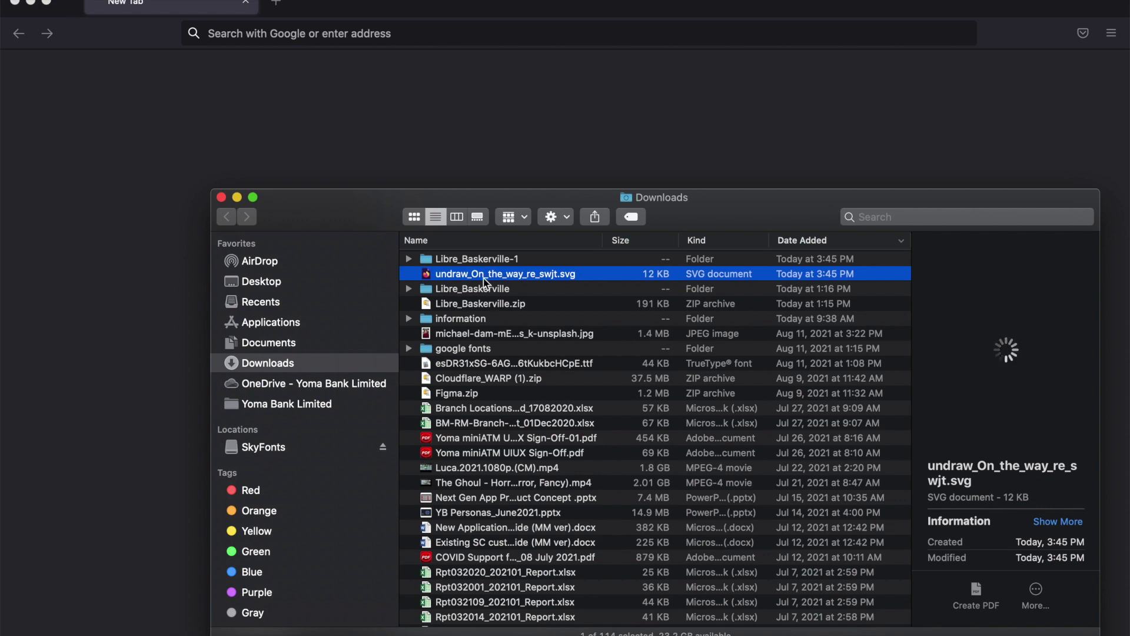
Step: Place undraw_On_the_way_re_swjt.svg into the Figma page at about X 438, Y 1222, and allow Firefox access to the Downloads folder
drag(470, 273, 619, 391)
key(super+Tab)
key(super+Tab)
key(super+Tab)
key(super+Tab)
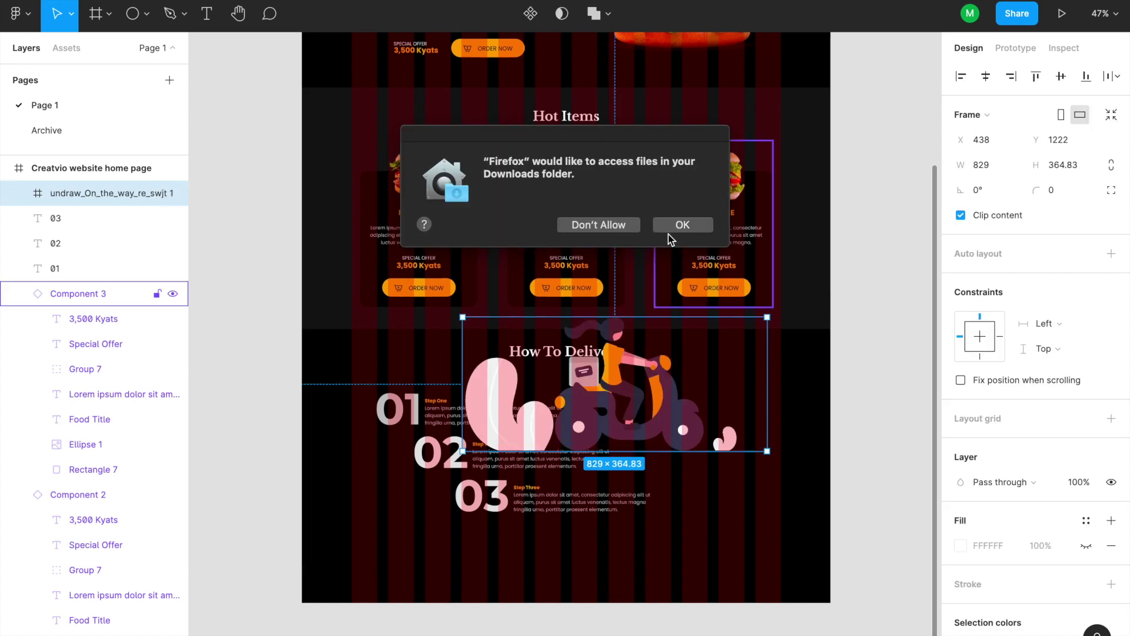
click(684, 225)
click(821, 408)
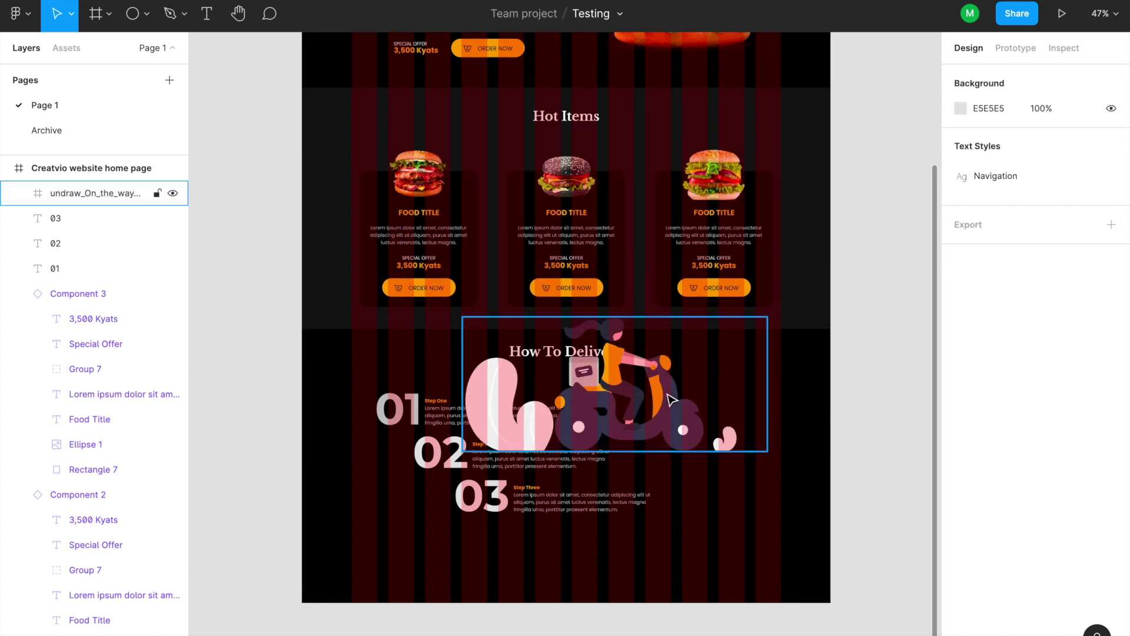
Step: Resize the scooter illustration proportionally to about 633 × 279 and place it beside the numbered steps, below the How To Delivery heading
click(659, 418)
drag(769, 316, 681, 355)
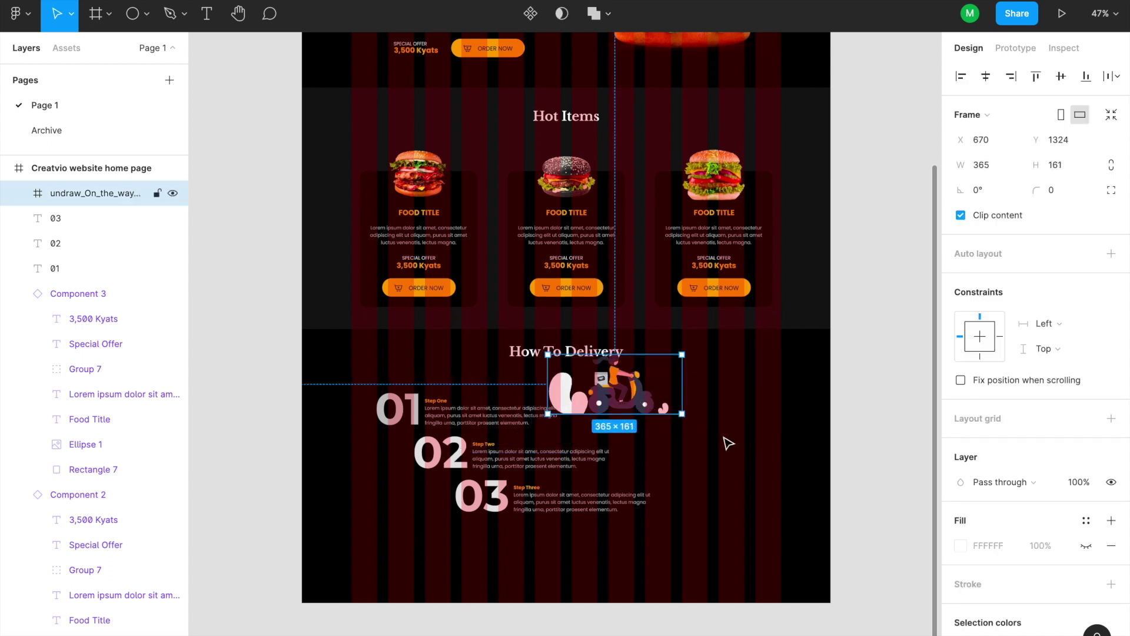
drag(652, 405, 749, 447)
drag(778, 398, 792, 371)
drag(740, 460, 731, 454)
click(853, 435)
scroll(746, 423, up, 3)
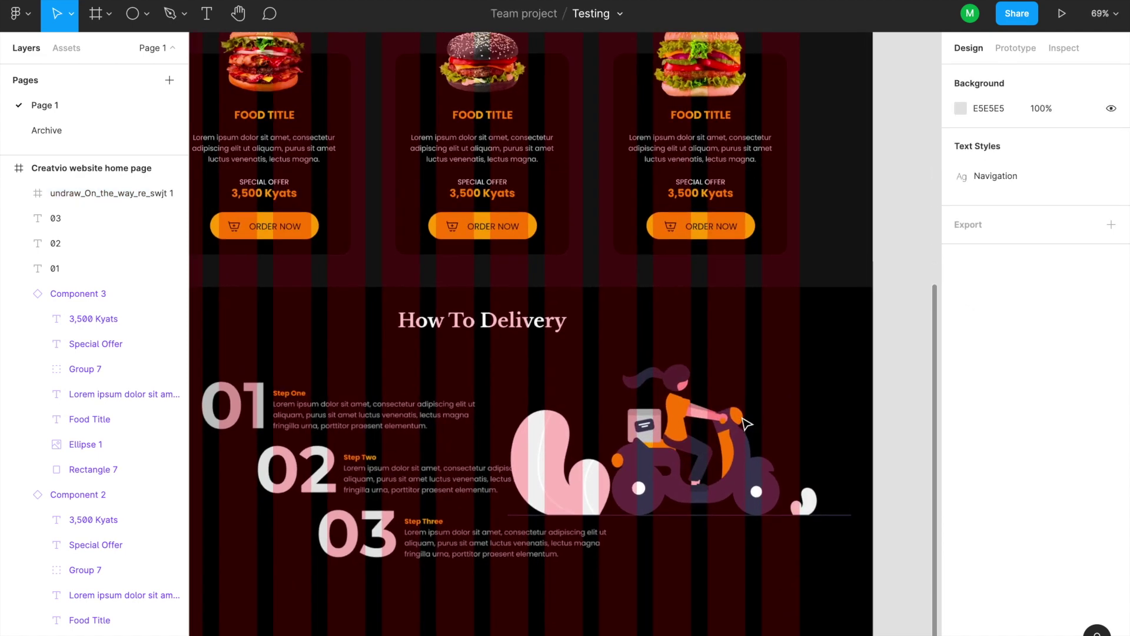
Step: Shift the scooter illustration to about X 754, Y 1399 and send it backward in the layer order, below Component 1
click(714, 465)
drag(714, 465, 714, 465)
key(ctrl+bracketleft)
key(ctrl+bracketleft)
key(ctrl+bracketleft)
key(ctrl+bracketleft)
key(ctrl+bracketleft)
key(ctrl+bracketleft)
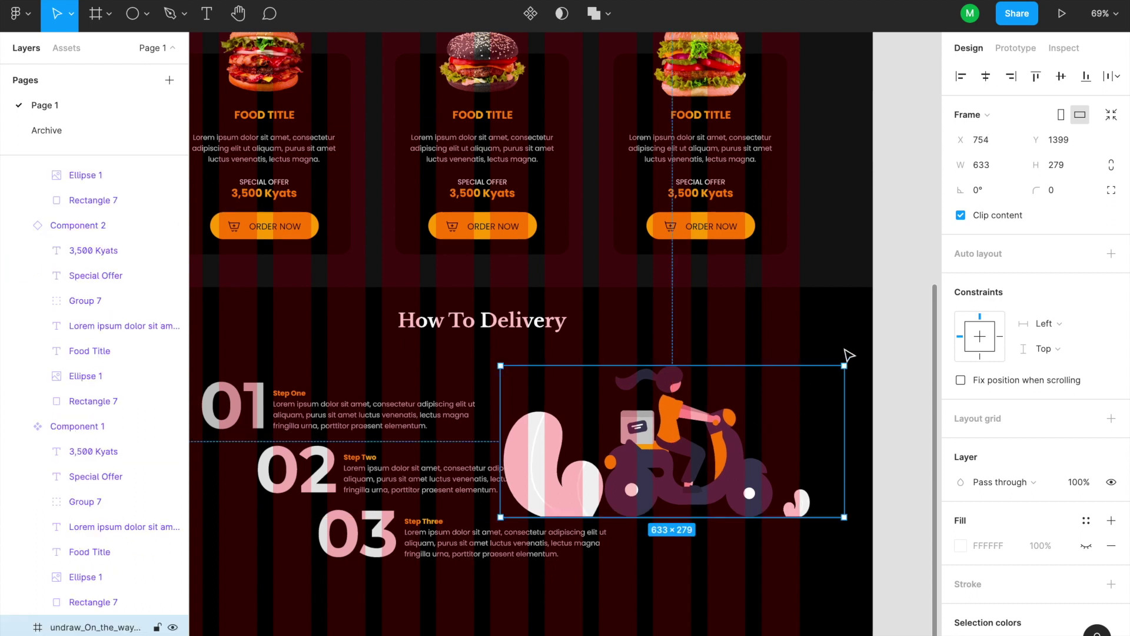
Step: Preview the How To Delivery section without the layout grid in the prototype and return to the design file
key(Escape)
key(ctrl+alt+Return)
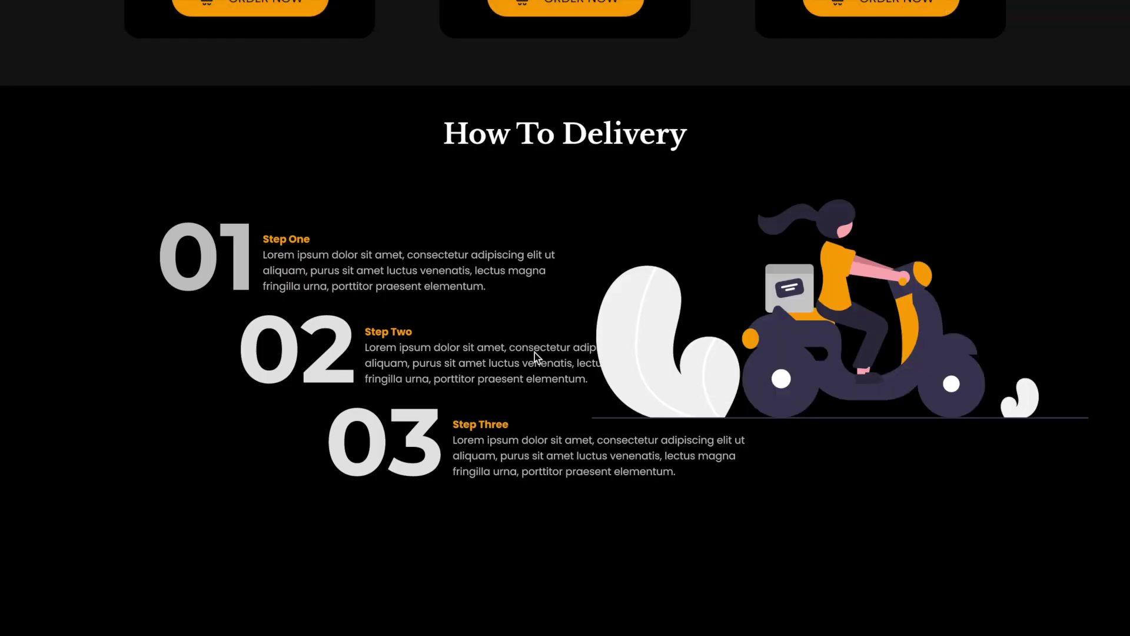
click(133, 1)
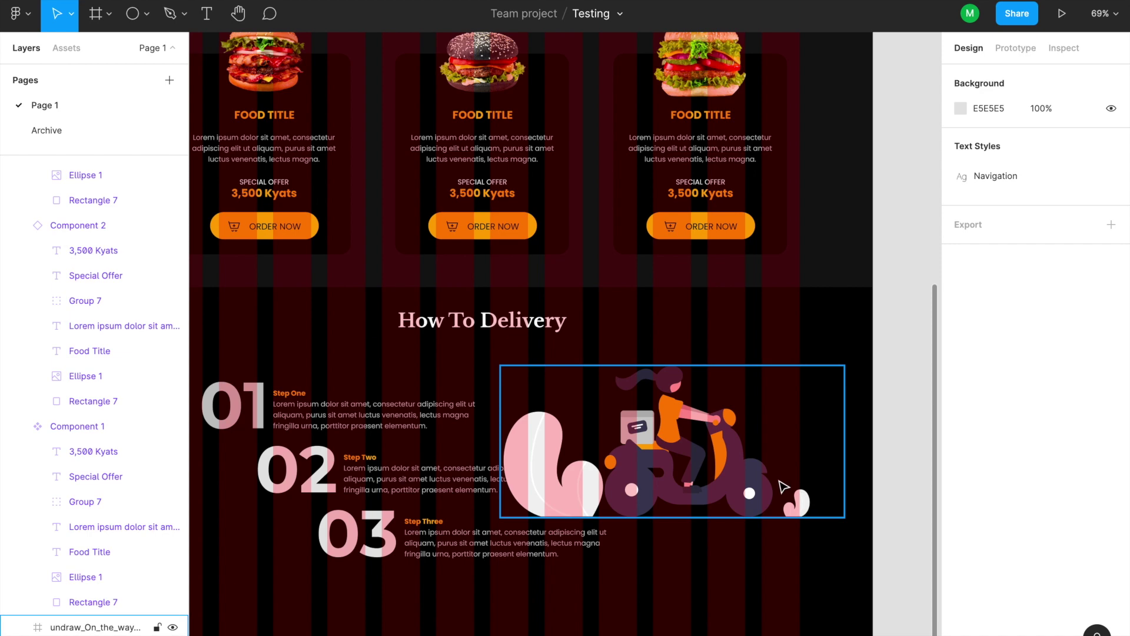
Step: Delete the ground line and the large light-grey bush behind the scooter from the illustration
scroll(778, 479, up, 5)
double_click(736, 525)
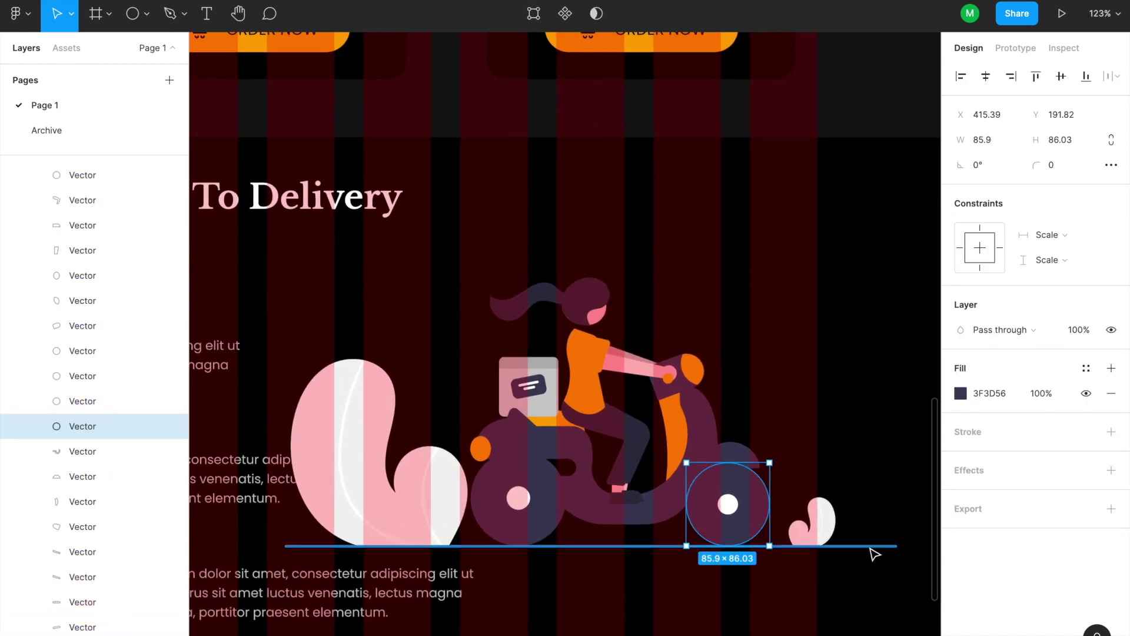
click(874, 547)
click(889, 558)
click(361, 539)
click(355, 535)
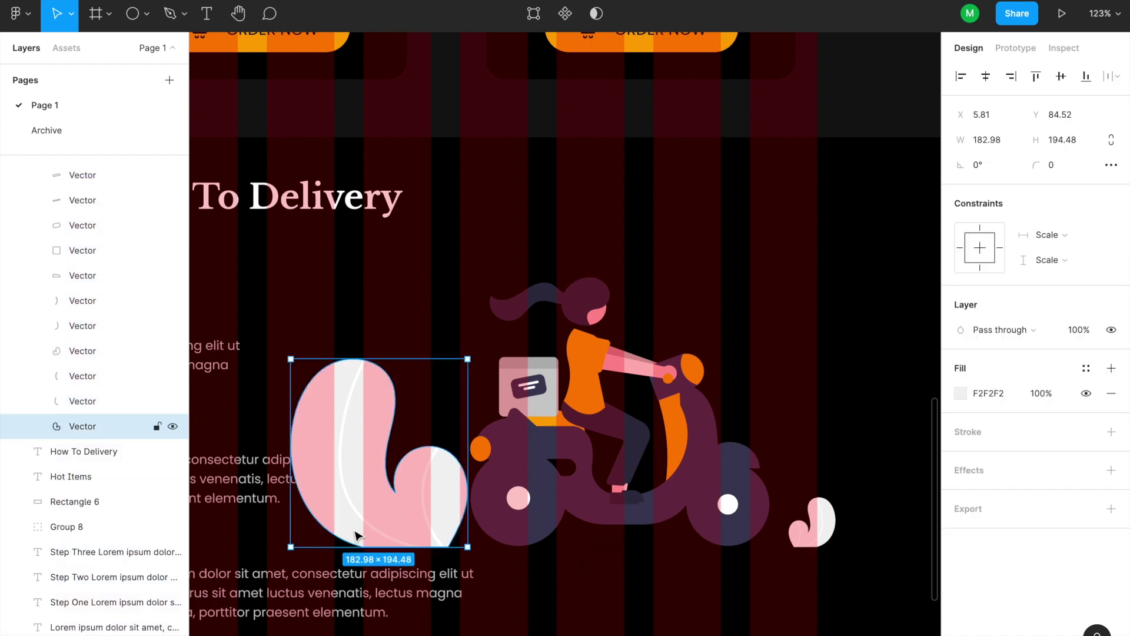
key(Delete)
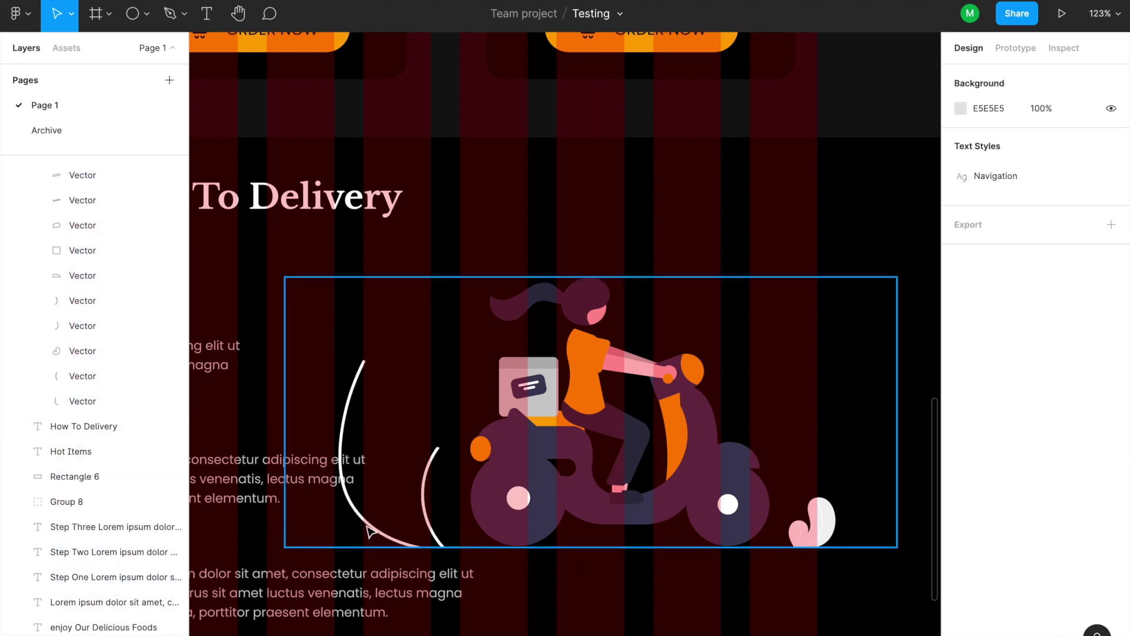
Step: Delete the two curved white vein lines left over from the large bush
click(372, 529)
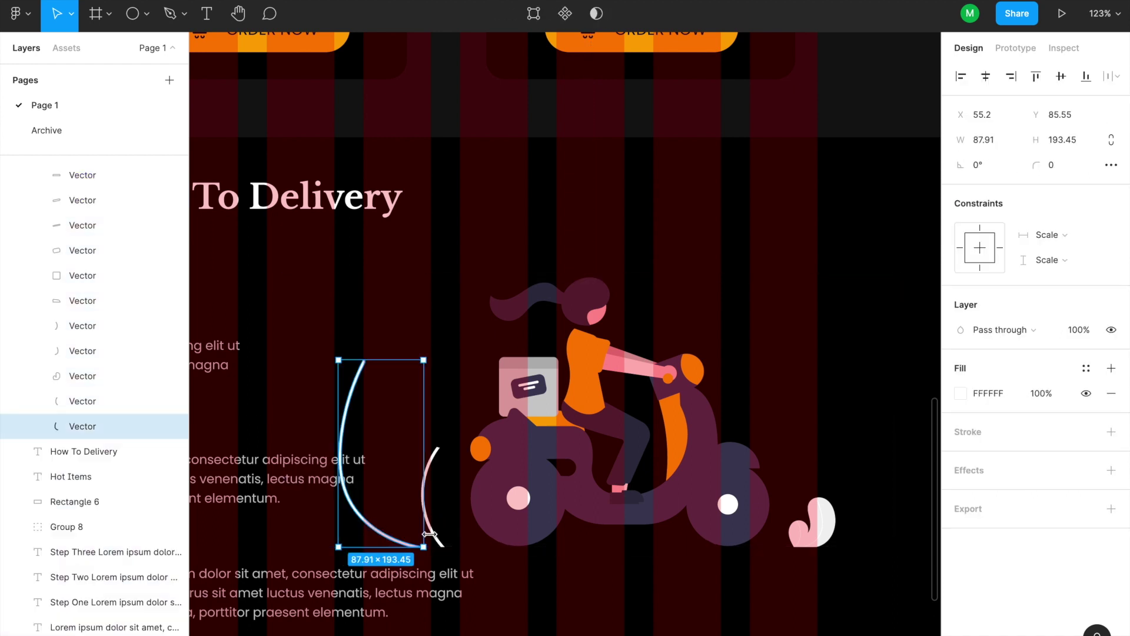
key(Delete)
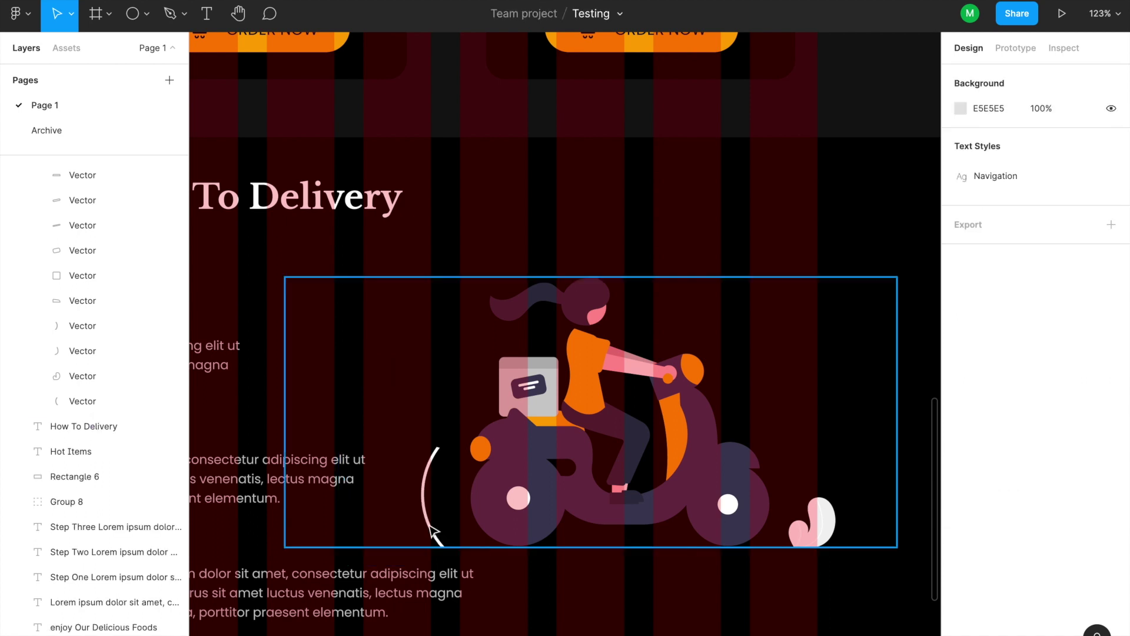
click(433, 532)
click(433, 531)
key(Delete)
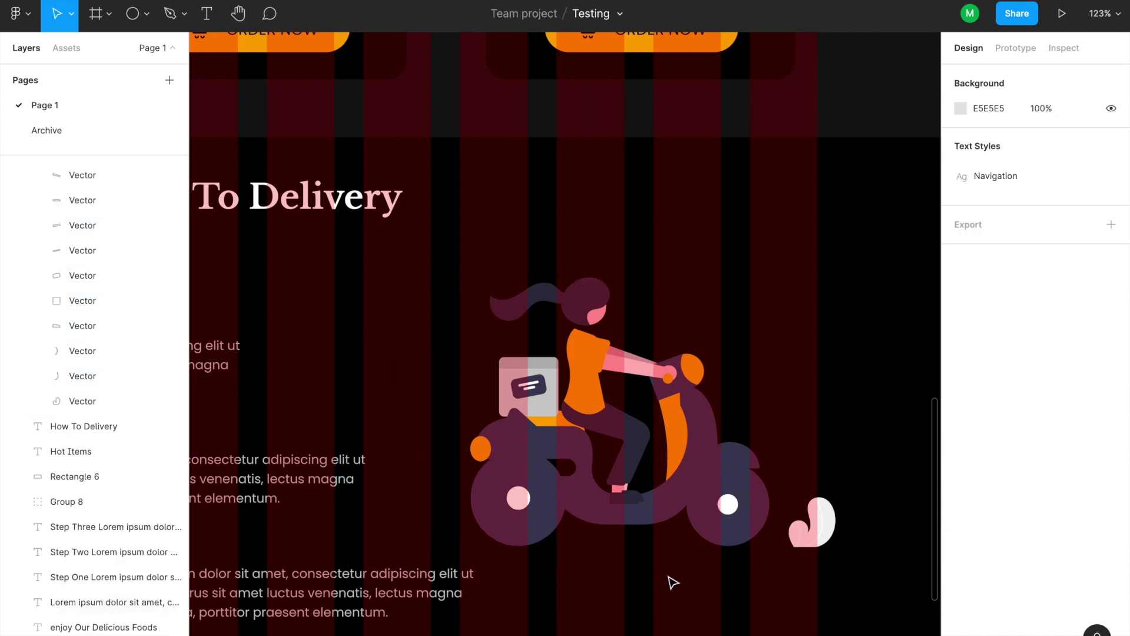
Step: Move the whole scooter illustration left to about X 699, keeping Y 1399
click(524, 514)
click(821, 613)
click(709, 502)
drag(709, 501, 642, 502)
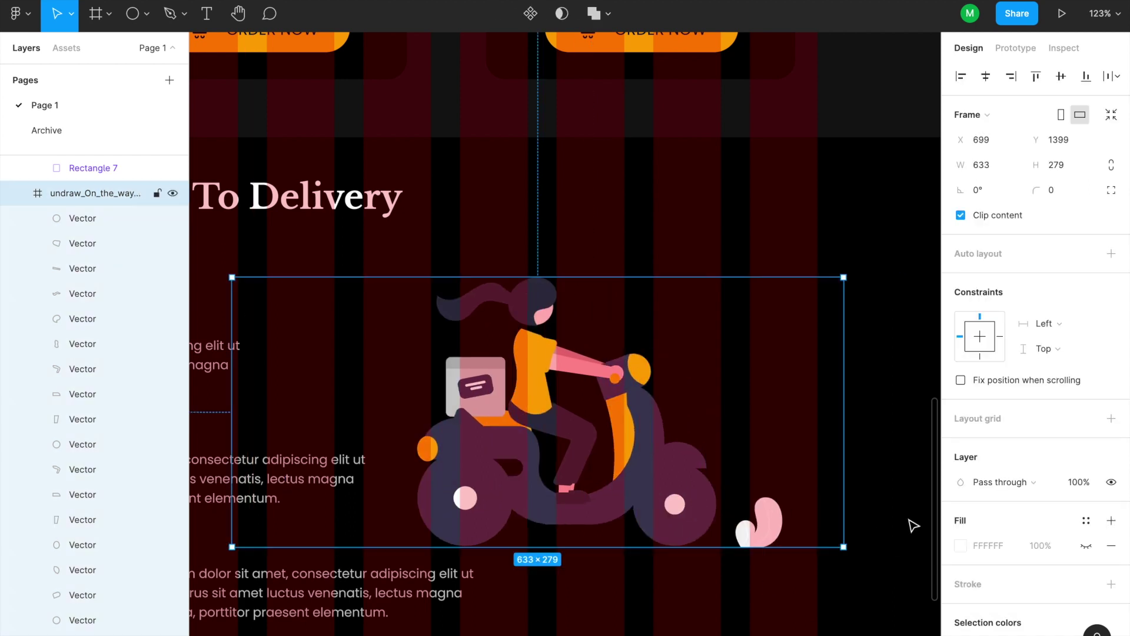
click(885, 530)
Step: Delete the small bush in front of the scooter together with its white vein lines
click(777, 533)
double_click(761, 539)
key(Escape)
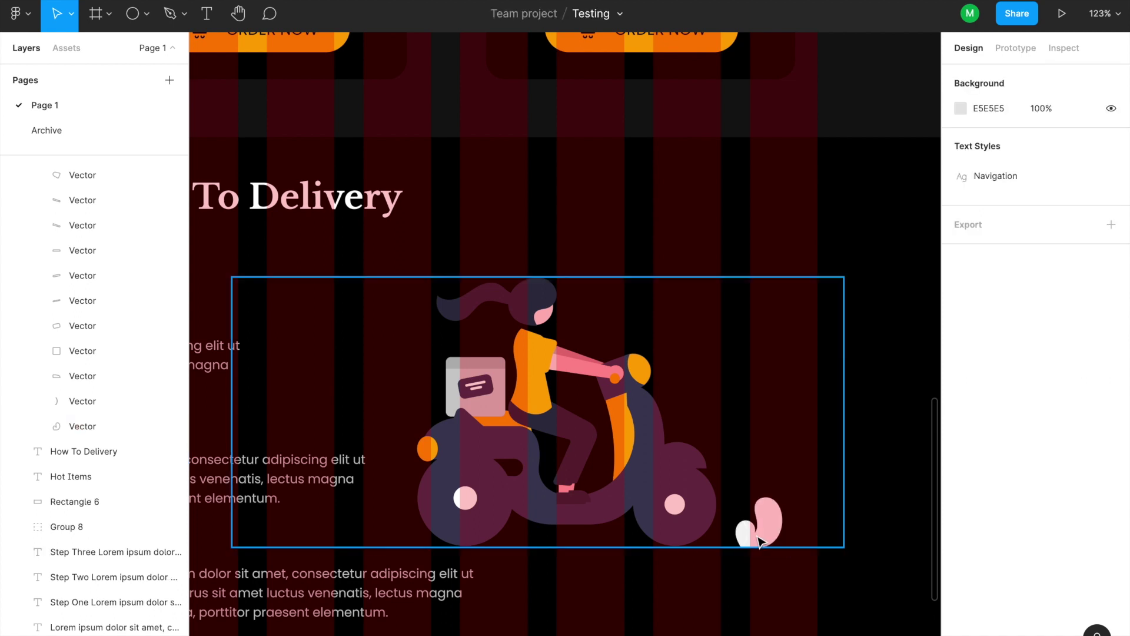
click(760, 540)
double_click(740, 536)
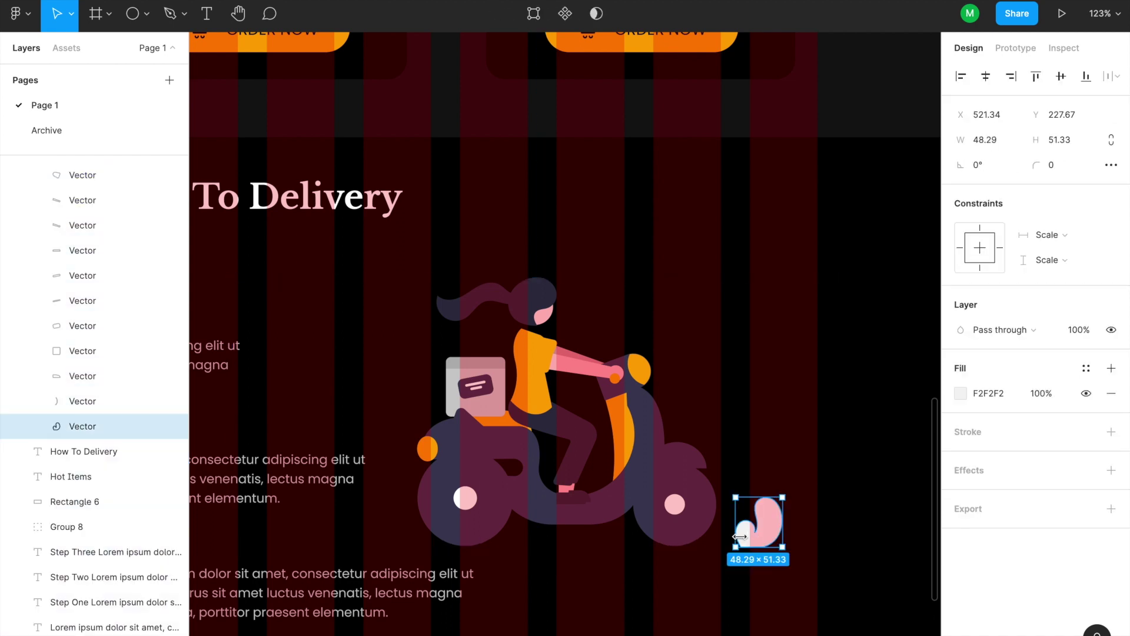
key(Delete)
key(ctrl+z)
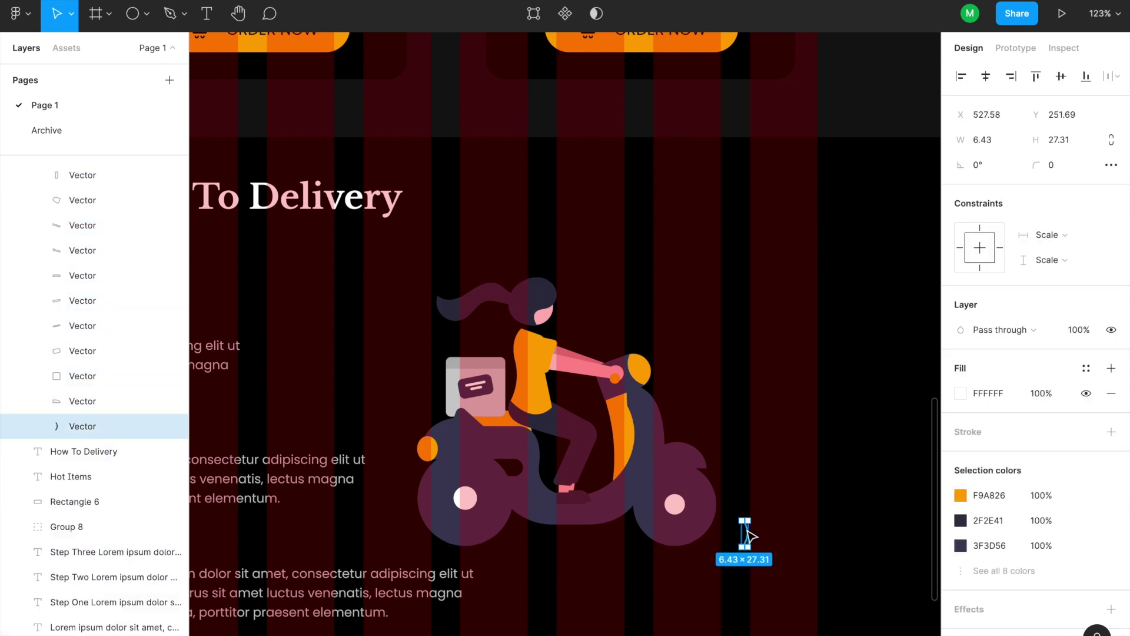
key(Delete)
Step: Move the scooter illustration to about X 705, Y 1396 and check the section in the prototype
drag(624, 480, 629, 477)
click(872, 499)
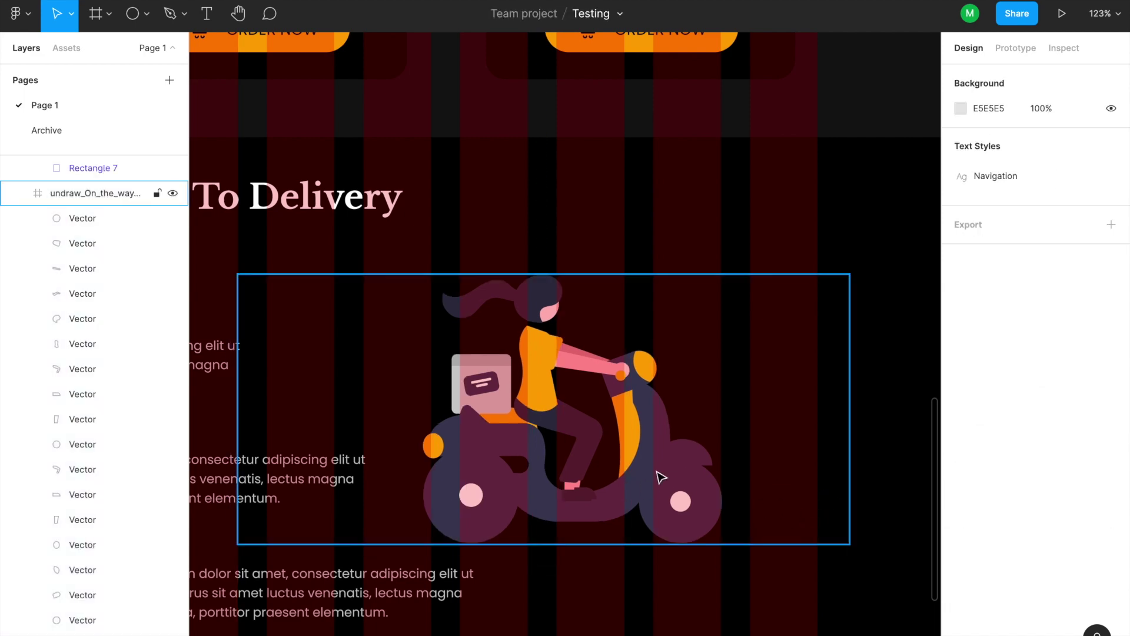
ctrl+scroll(661, 474, down, 5)
click(664, 483)
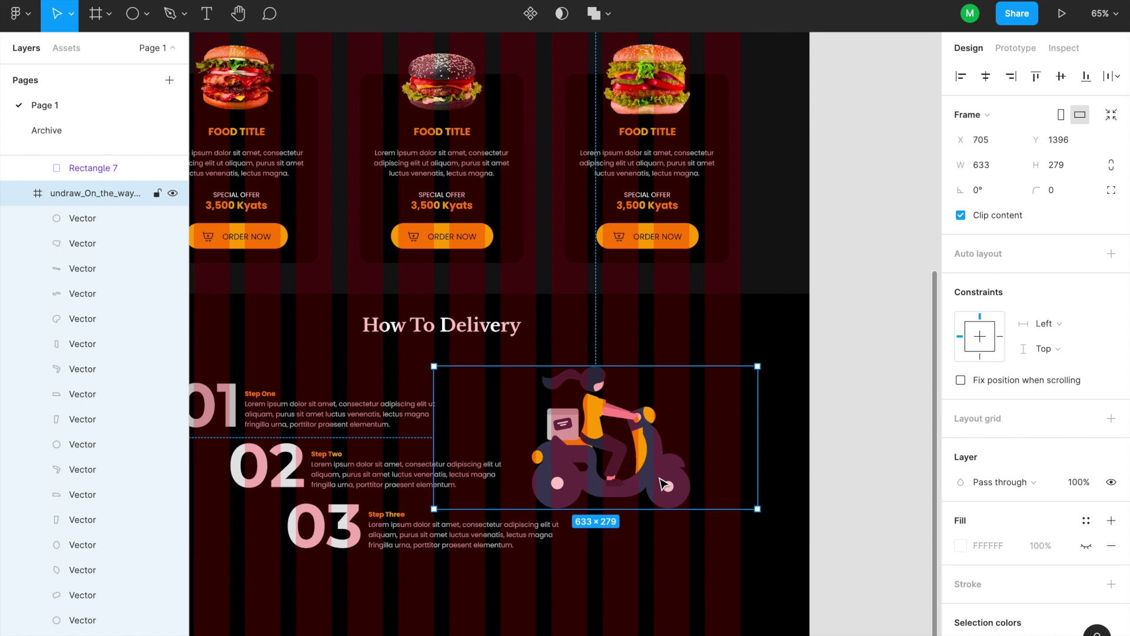
click(773, 541)
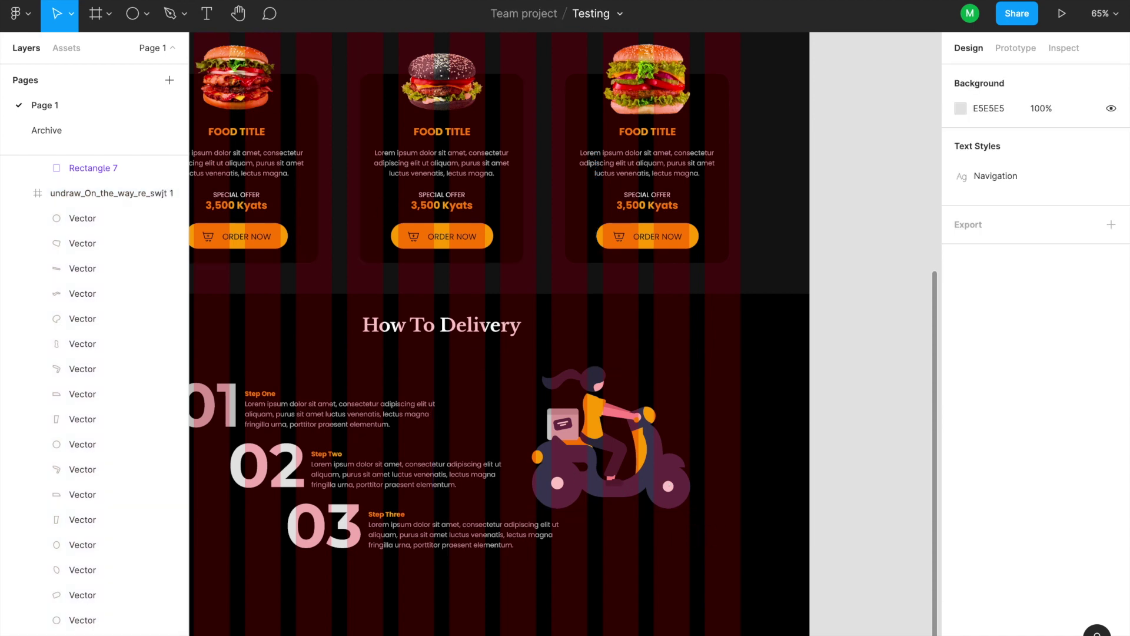
key(ctrl+Tab)
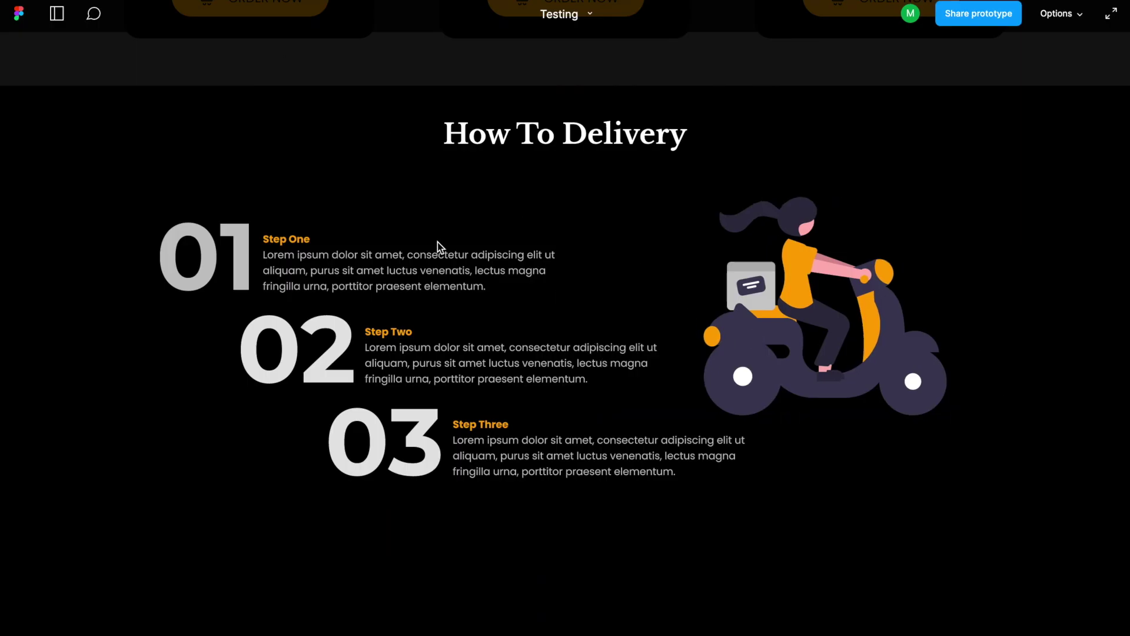
key(ctrl+Tab)
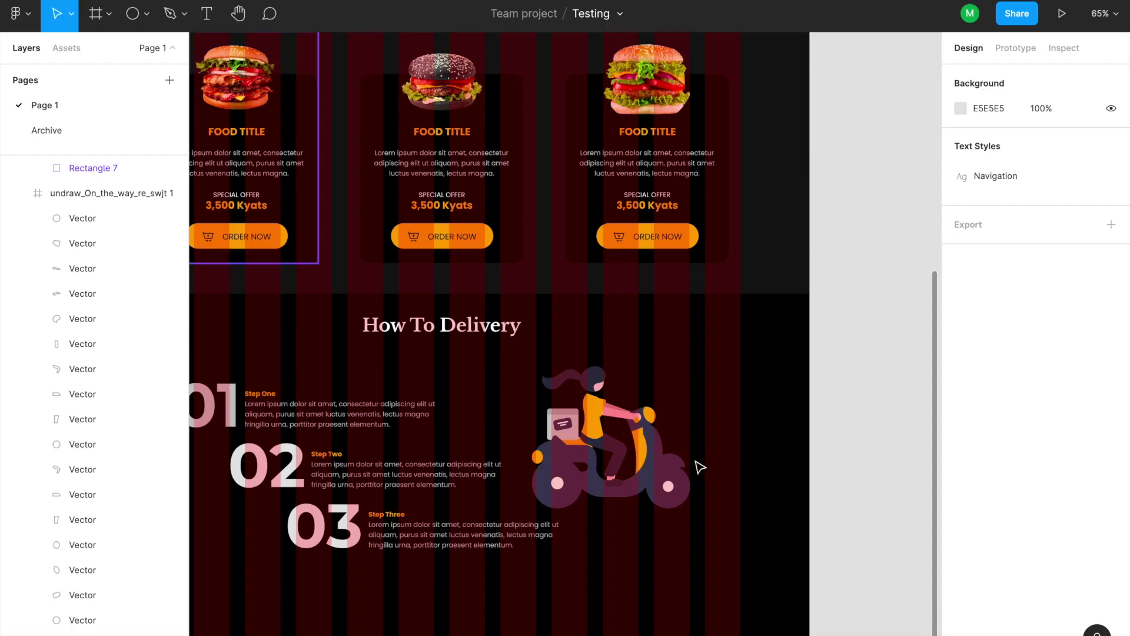
Step: Move the scooter illustration down and right so that its wheels sit level with the Step Three text, at about Y 1478
drag(650, 474, 691, 516)
click(798, 464)
click(802, 449)
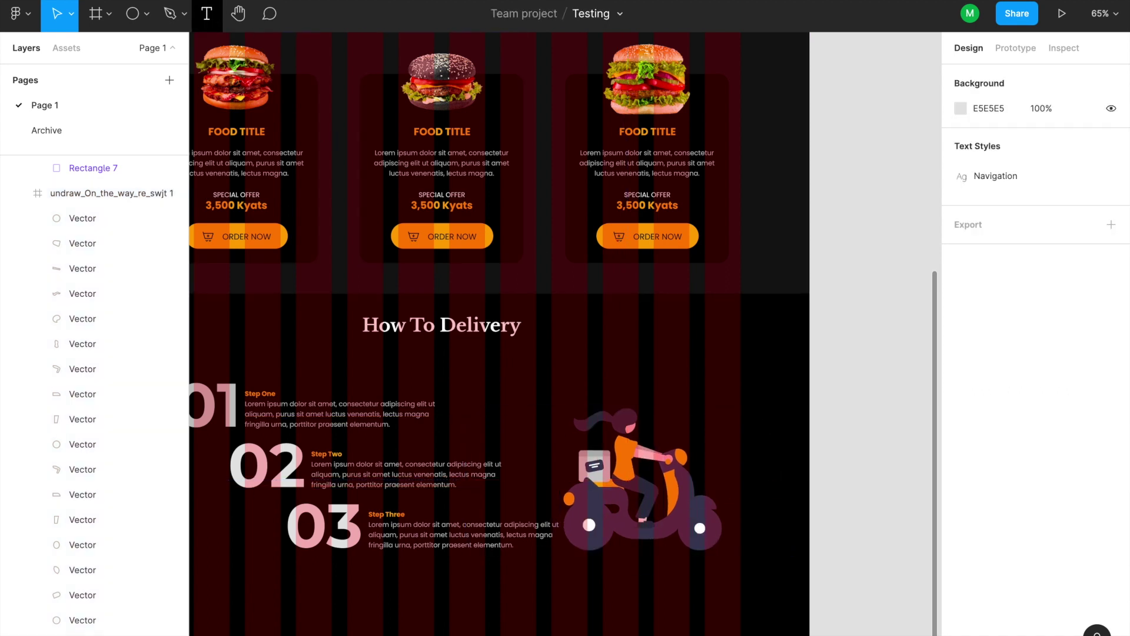
click(211, 0)
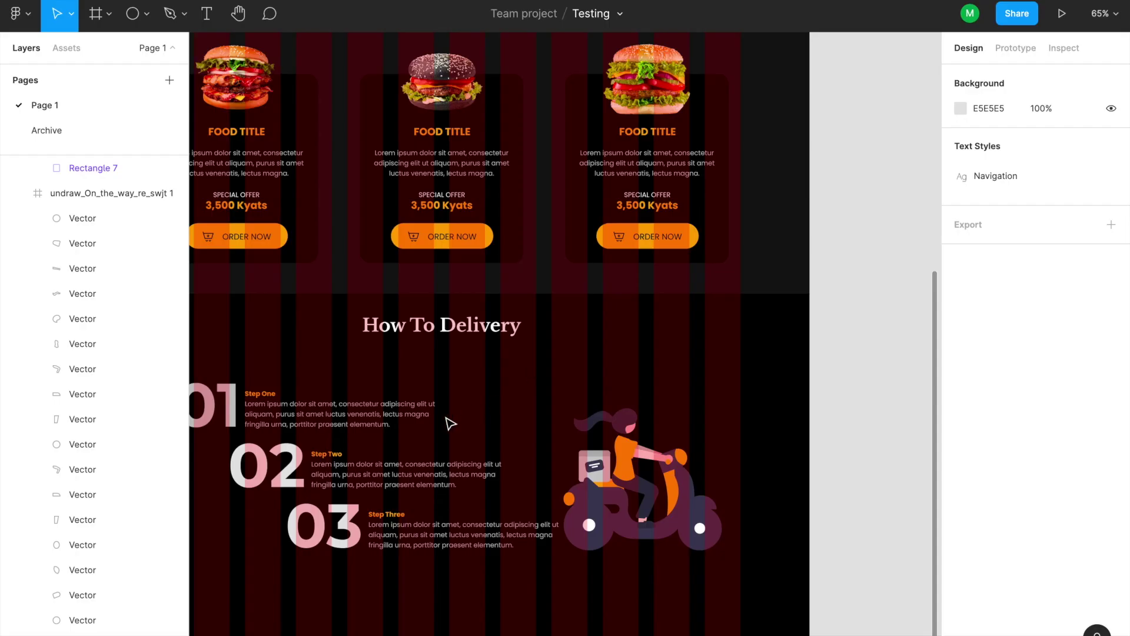
key(c)
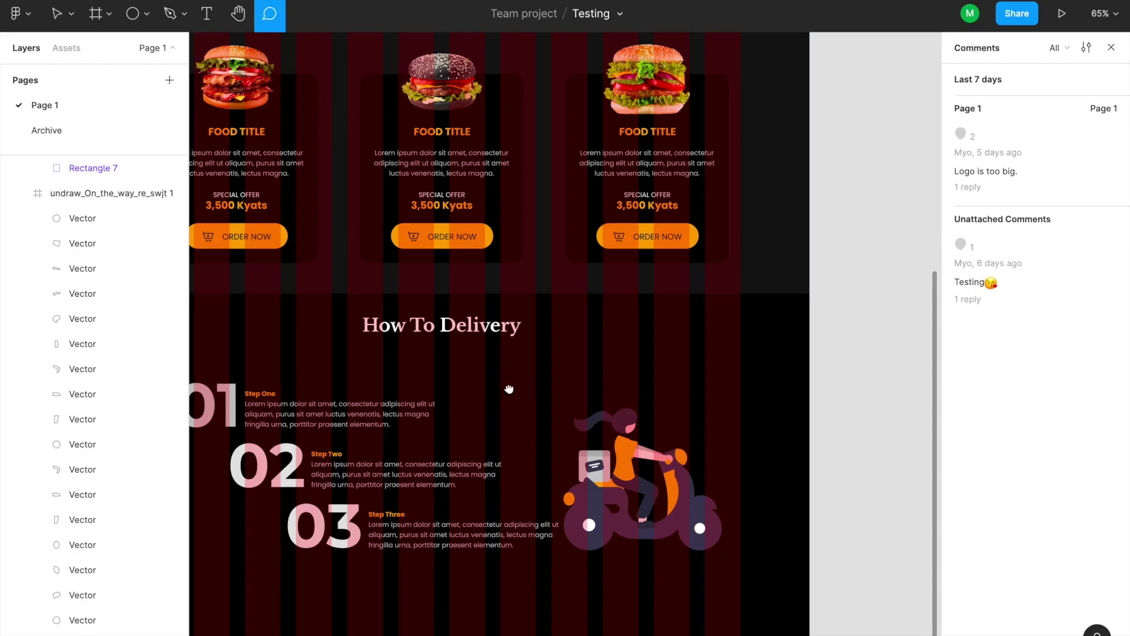
scroll(471, 416, left, 3)
scroll(472, 417, down, 2)
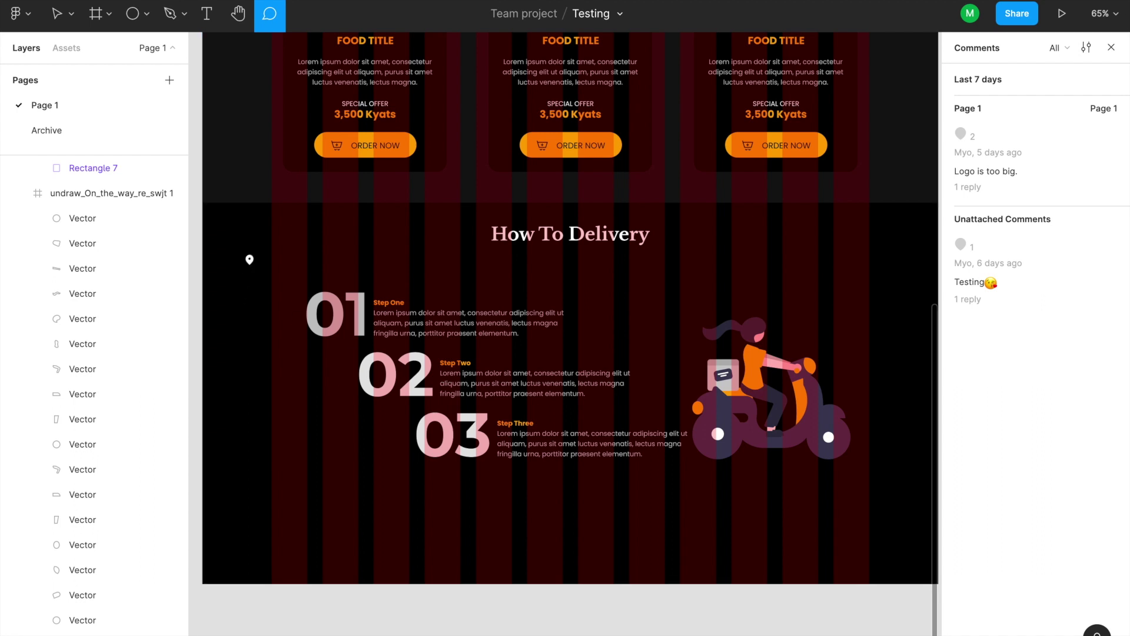
click(545, 475)
drag(548, 476, 612, 491)
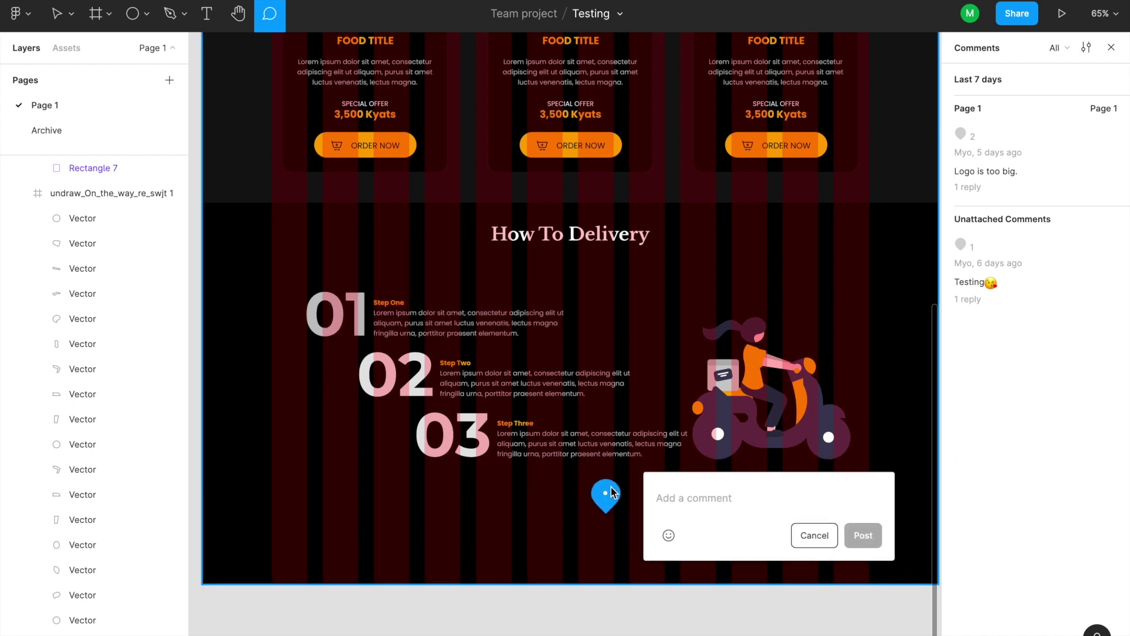
click(817, 536)
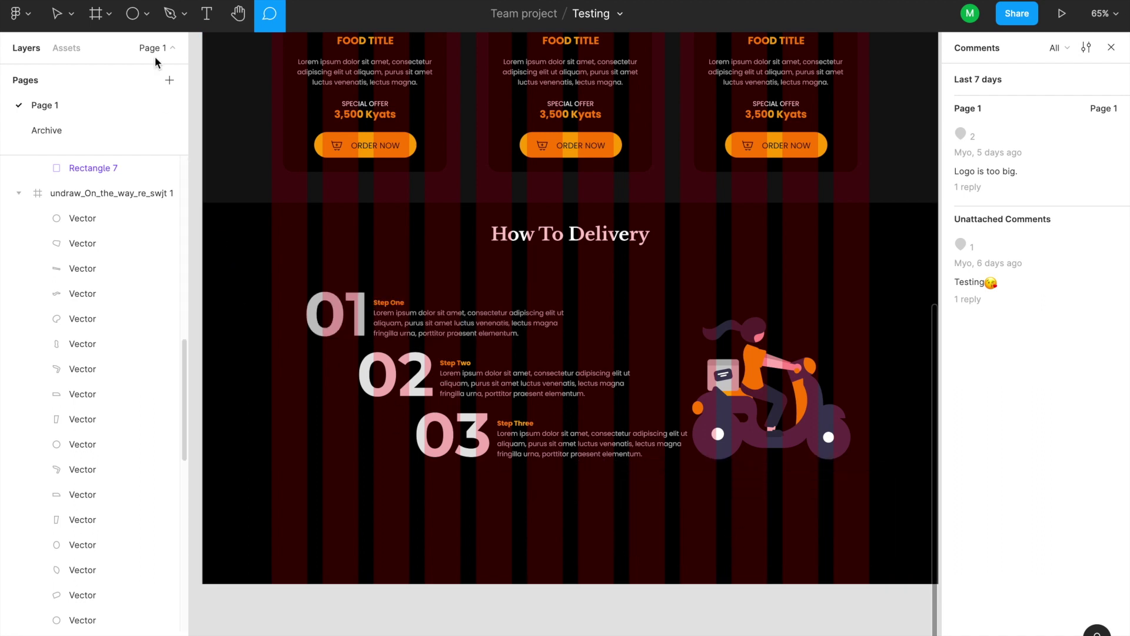
click(71, 13)
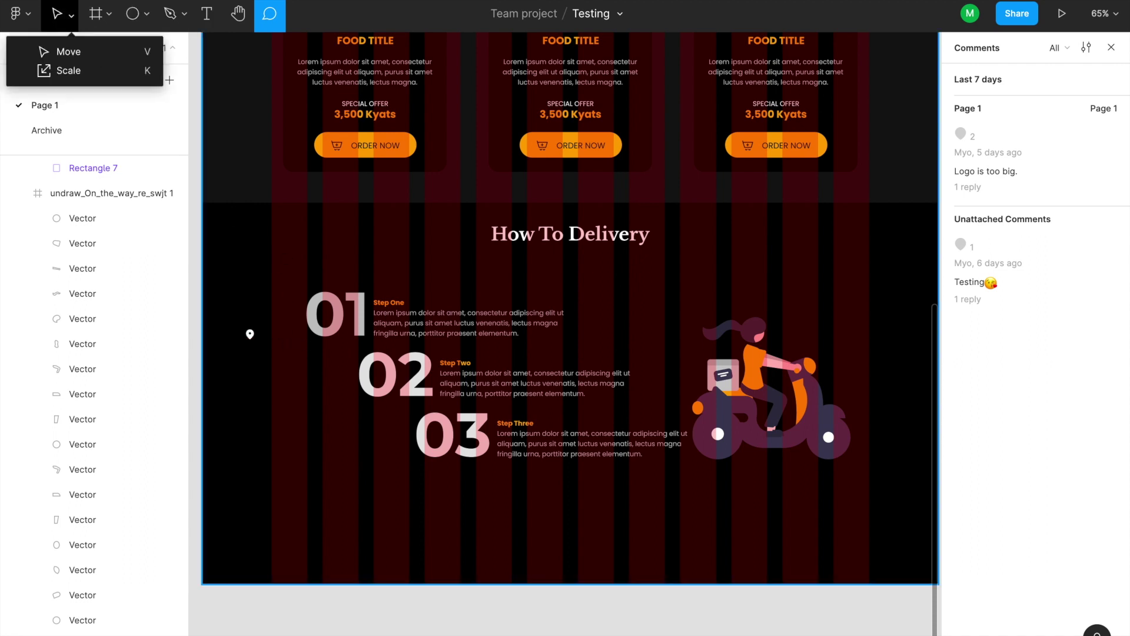
Step: Move the three numbered steps with their texts and the scooter illustration left together, toward the first layout grid column
key(v)
drag(272, 283, 612, 487)
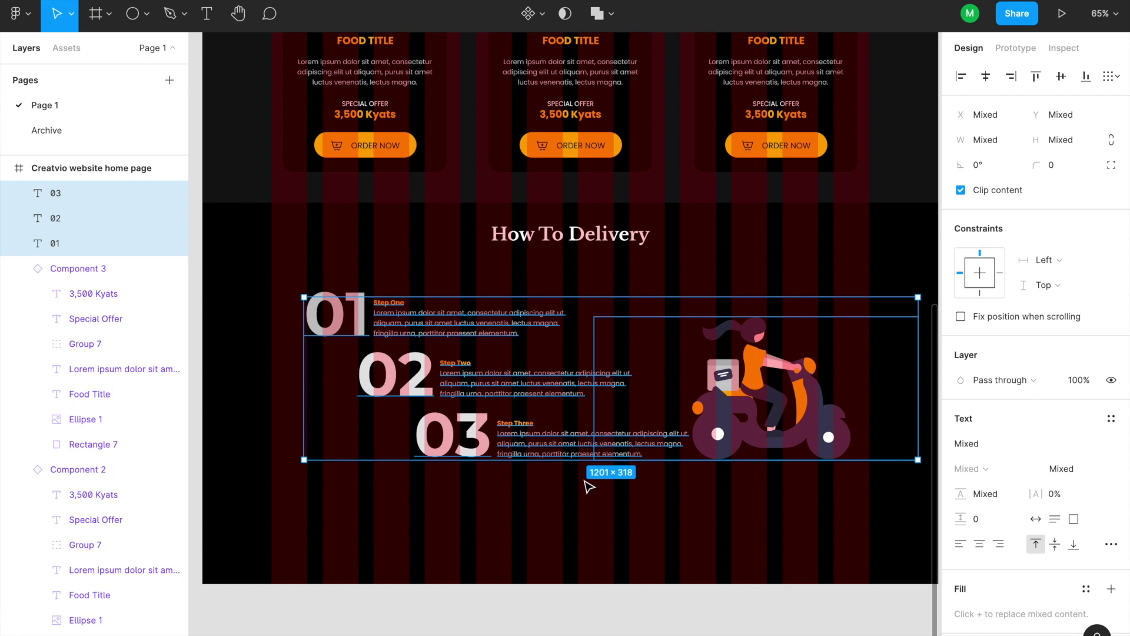
key(shift+Left)
key(shift+Left)
key(shift+Left)
key(shift+Left)
key(shift+Left)
key(shift+Left)
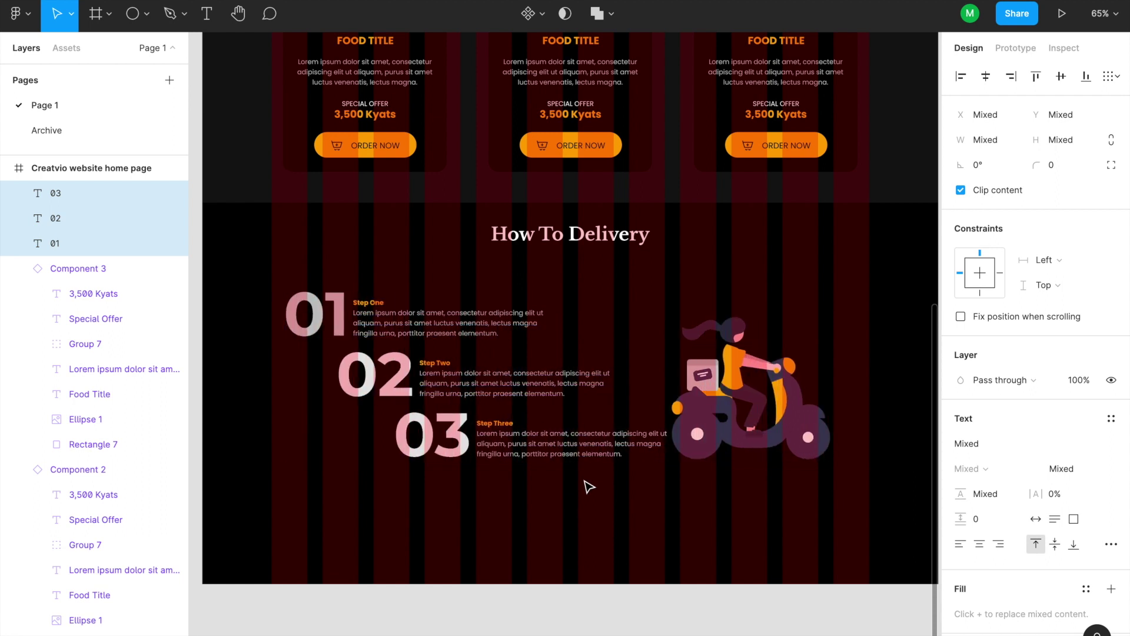
Step: Move only the scooter illustration right to about X 760, away from the Step Three text
click(706, 512)
click(738, 453)
key(shift+Right)
key(shift+Right)
key(shift+Right)
key(shift+Right)
key(shift+Right)
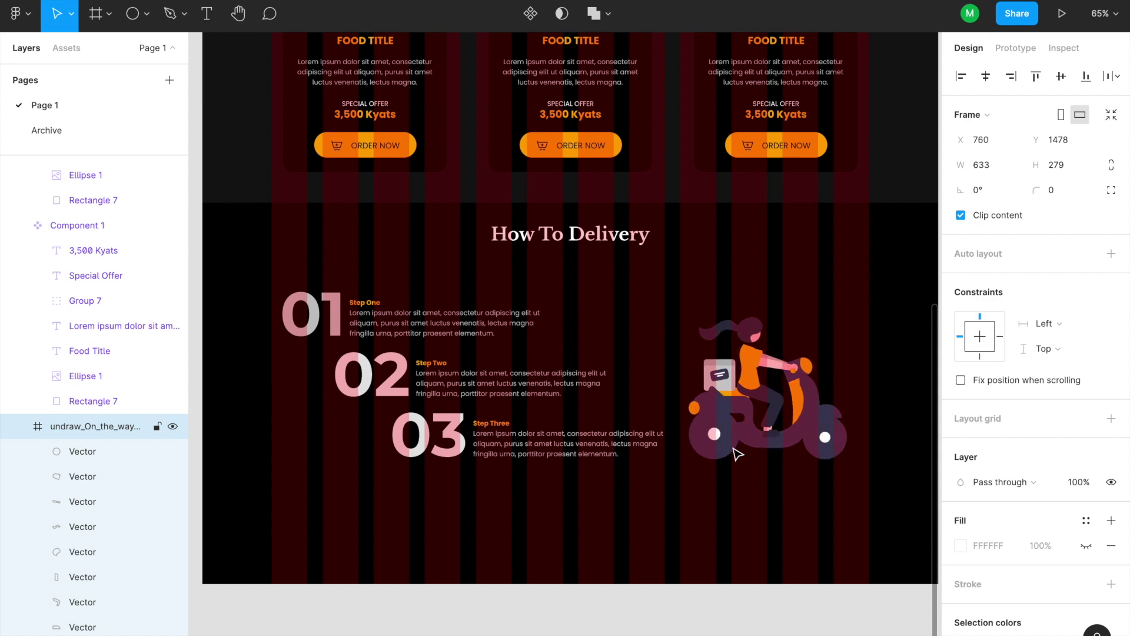
click(546, 464)
Step: Compare the alignment of the How To Delivery section with the Hot Items cards above it in the prototype
key(ctrl+Tab)
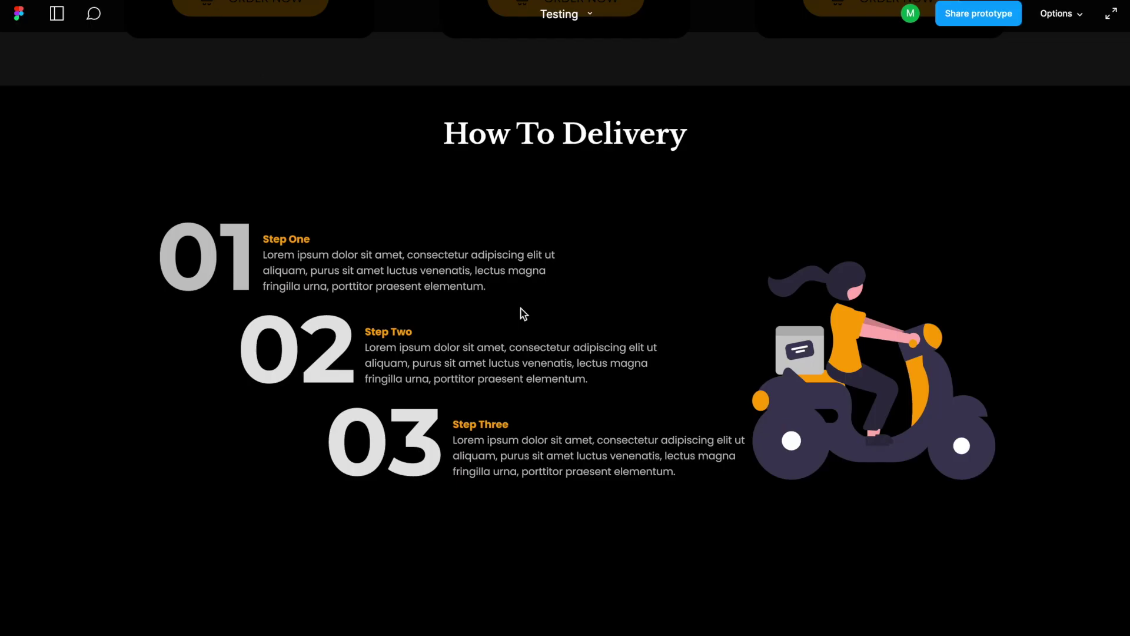
scroll(528, 306, up, 6)
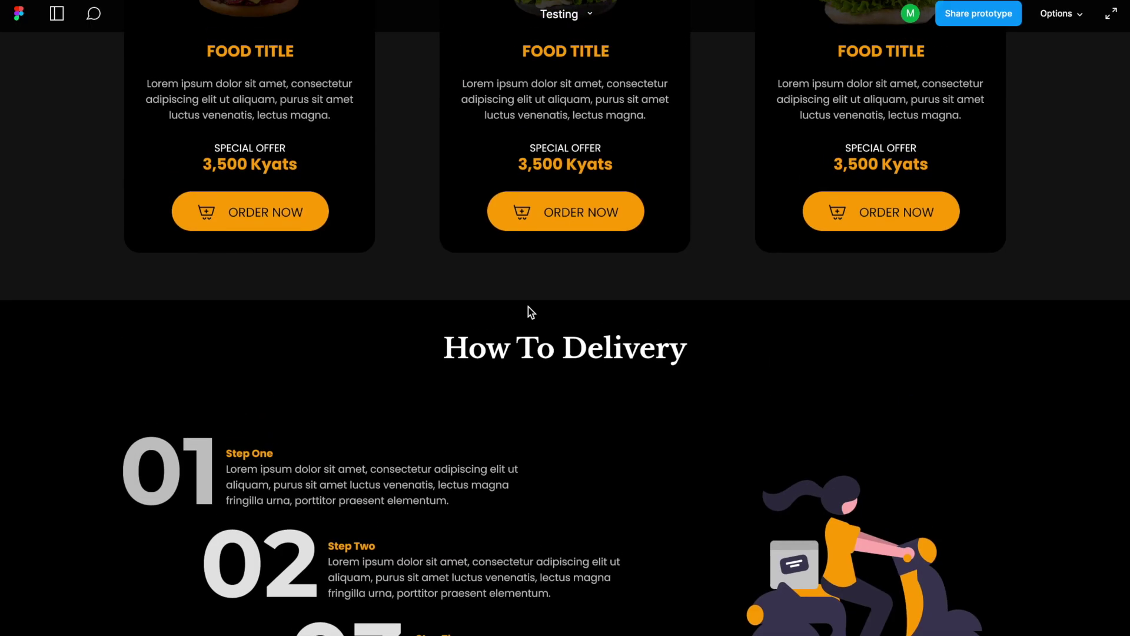
scroll(528, 306, down, 6)
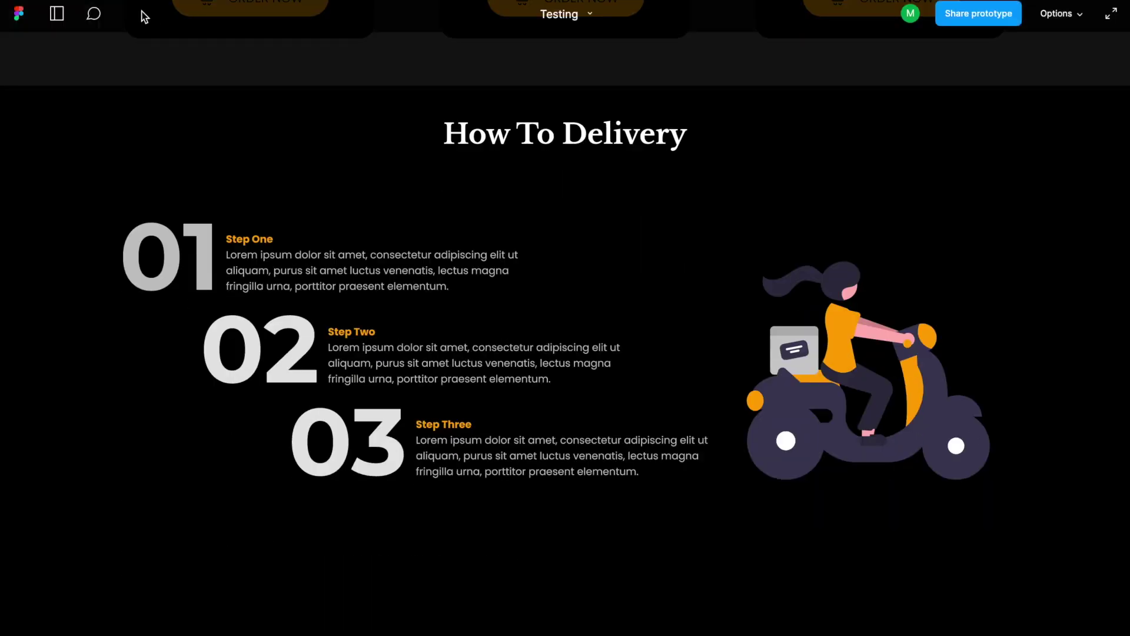
key(ctrl+Tab)
Step: Duplicate the dark Hot Items background rectangle below the delivery section and shorten the copy to about 1440 × 191 near the page bottom
scroll(520, 358, down, 3)
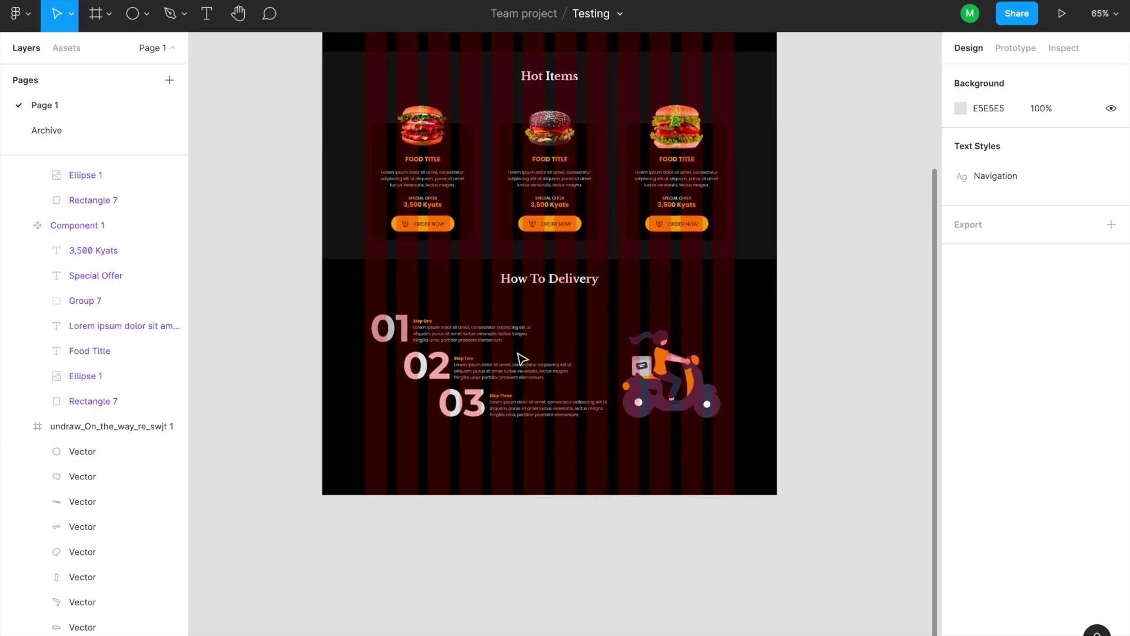
click(764, 192)
drag(760, 183, 763, 562)
drag(560, 633, 563, 489)
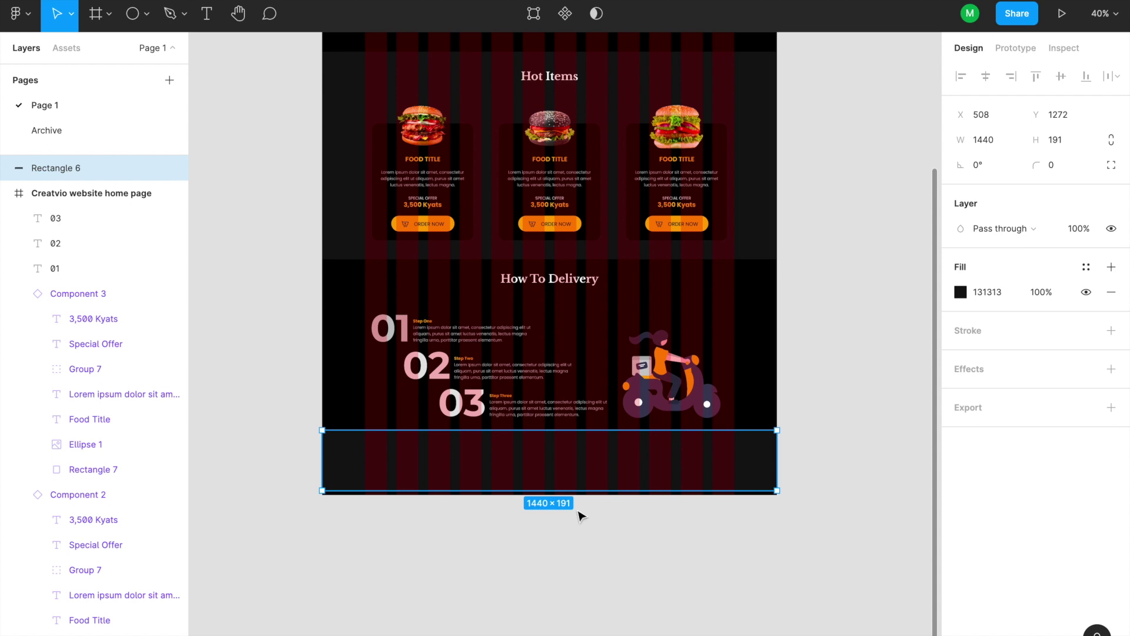
Step: Move the dark band below the delivery section down until it sits flush with the page's bottom edge
click(841, 273)
click(744, 448)
click(814, 467)
click(754, 464)
drag(754, 464, 759, 474)
click(780, 530)
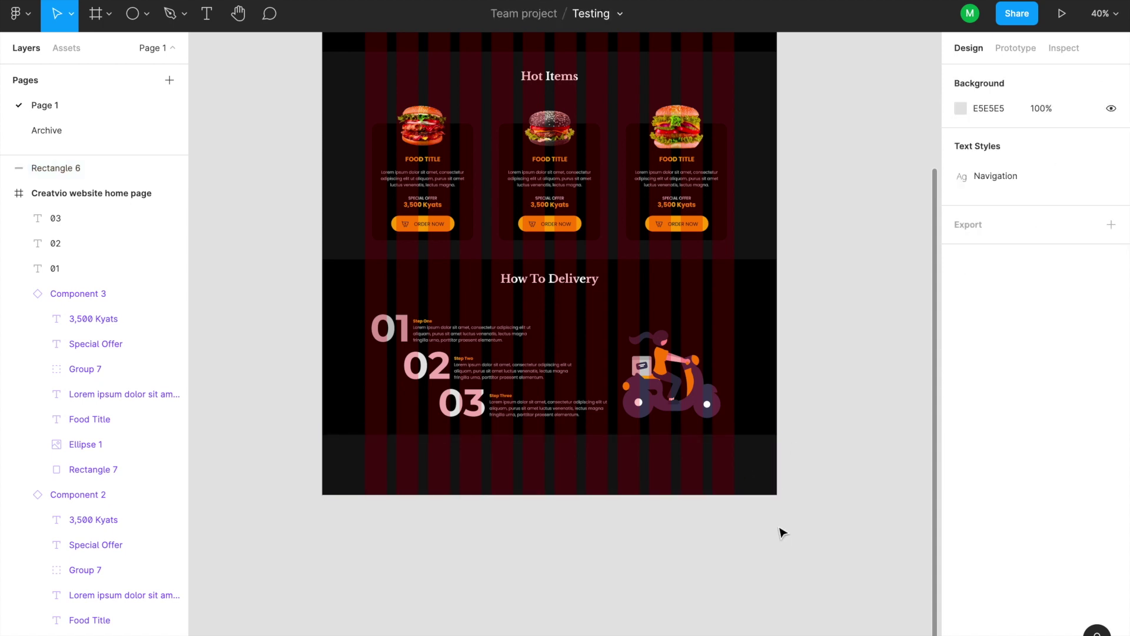
click(744, 469)
click(827, 520)
Step: Review the How To Delivery section and the sections above it in the prototype preview, checking for the new bottom band
drag(623, 270, 606, 356)
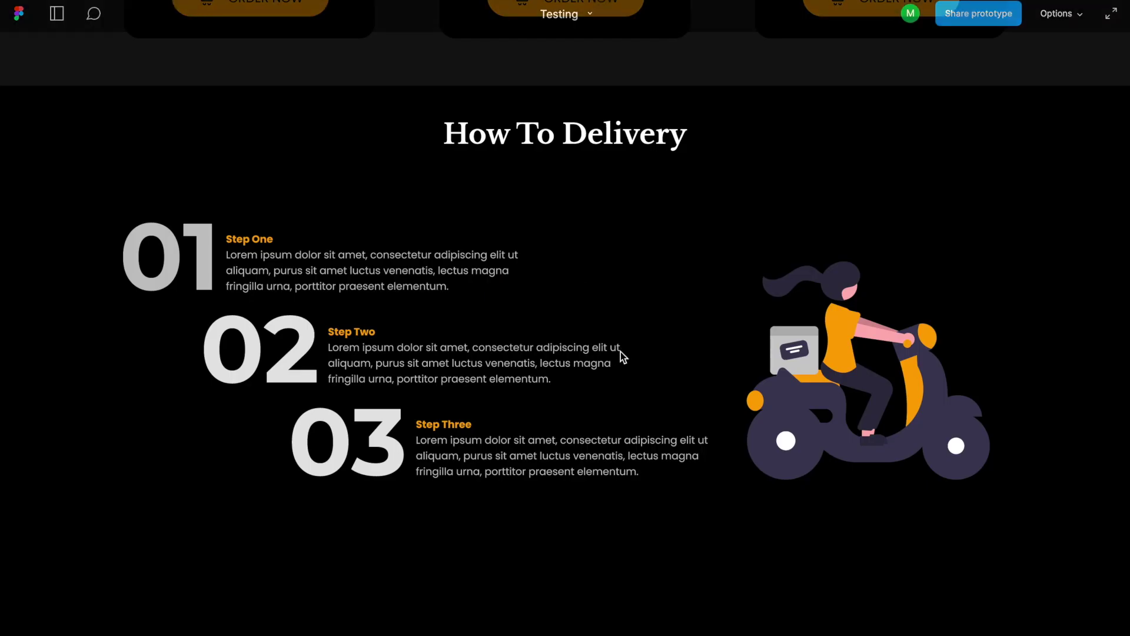
scroll(620, 351, up, 3)
scroll(620, 351, down, 3)
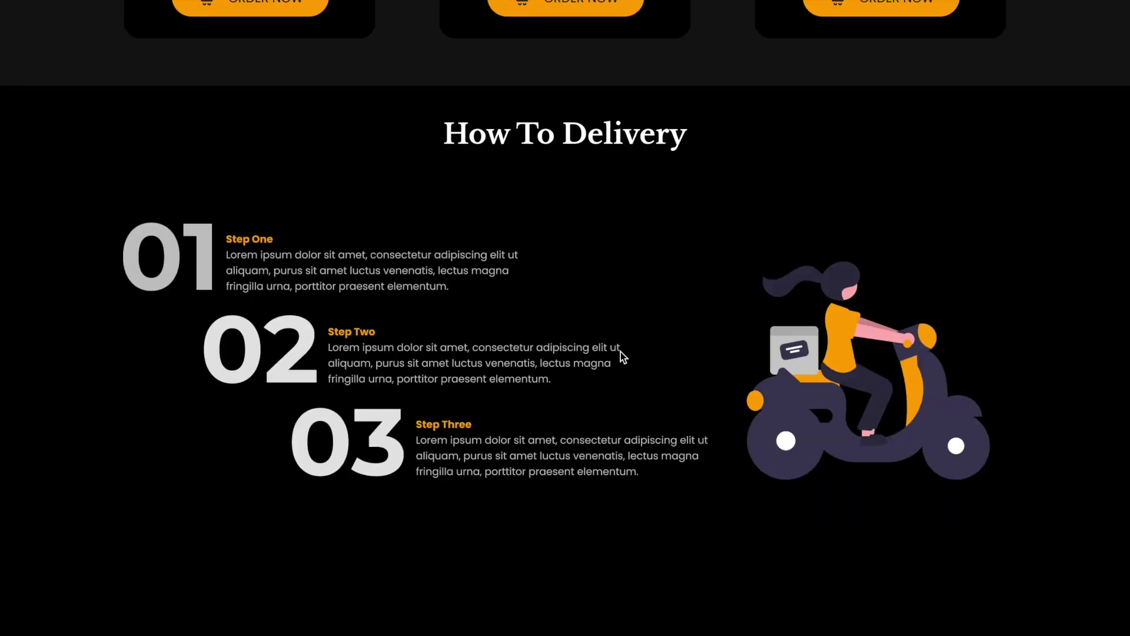
scroll(606, 387, up, 2)
scroll(606, 386, down, 2)
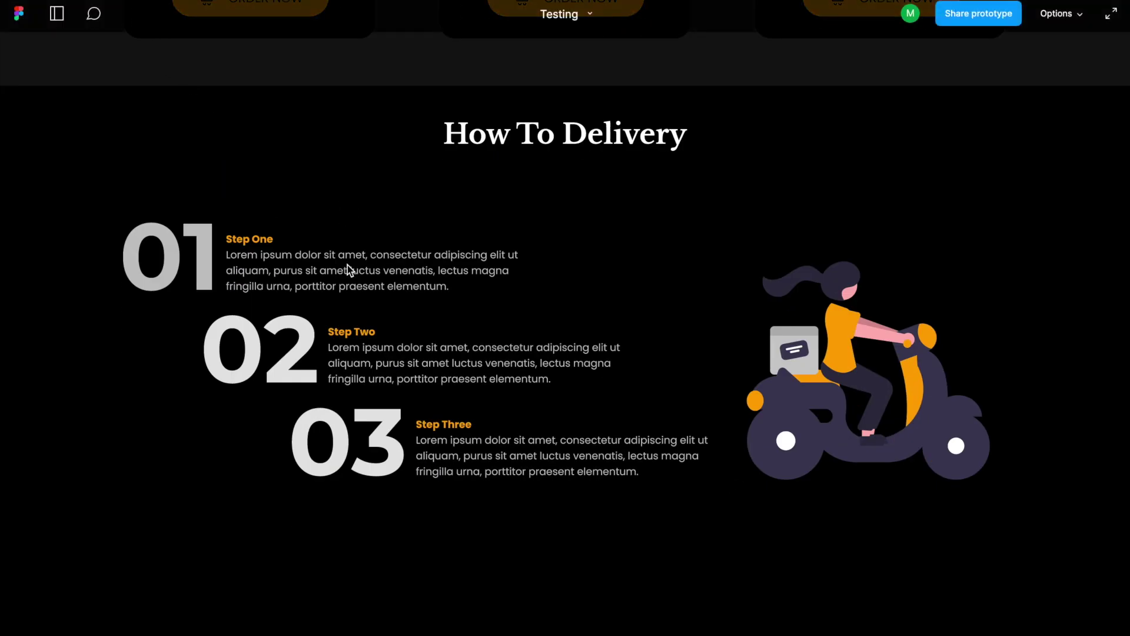
scroll(423, 325, up, 15)
scroll(492, 376, down, 15)
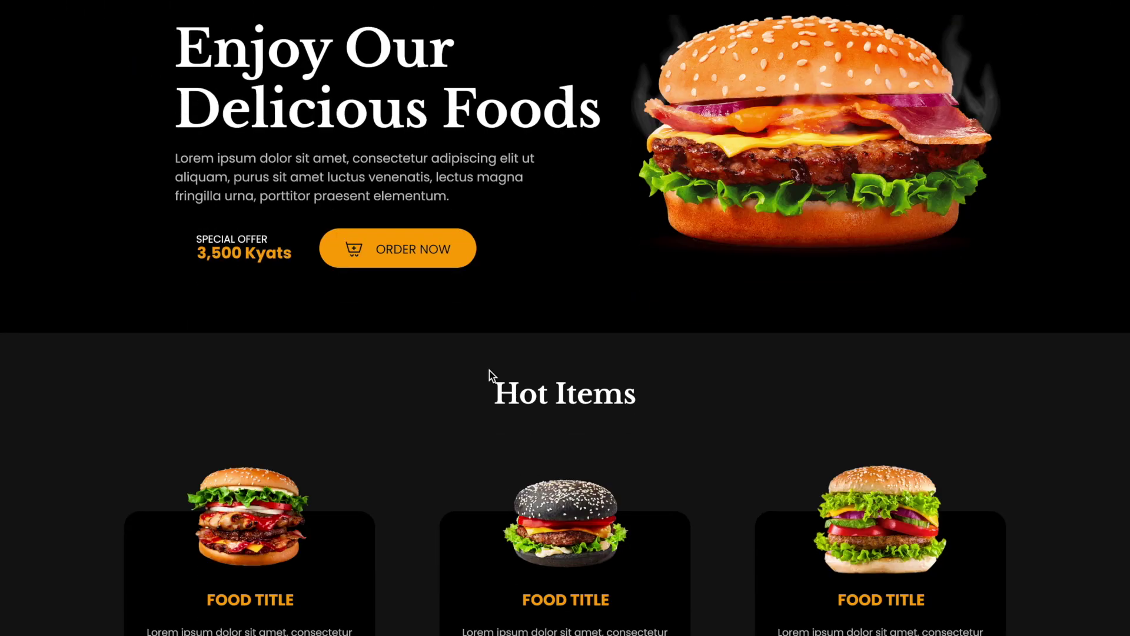
scroll(493, 374, down, 1)
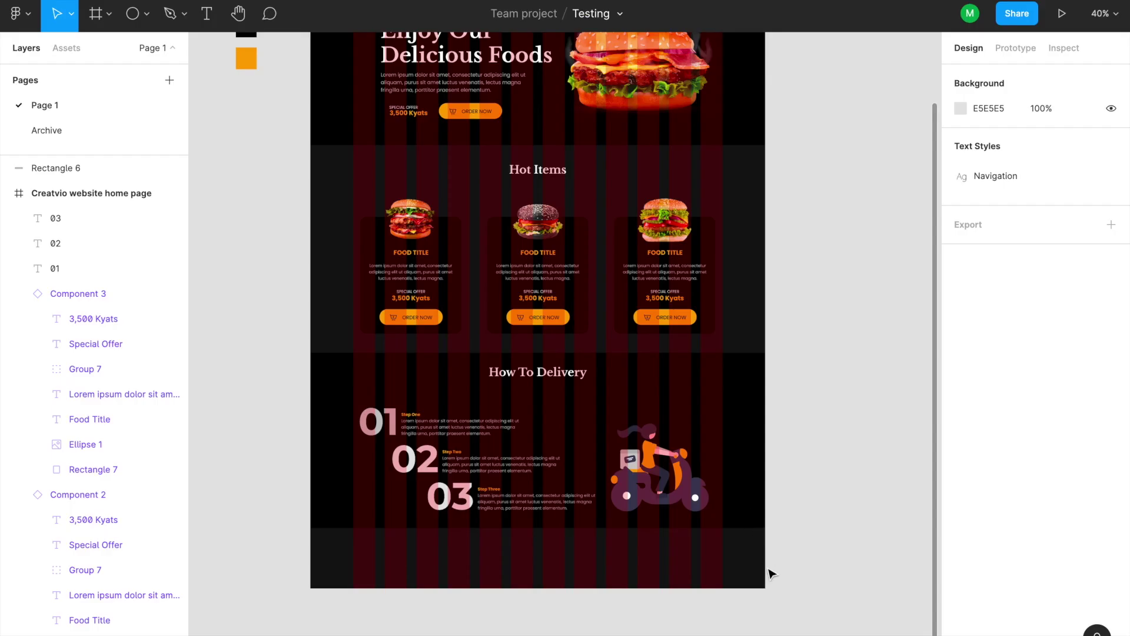
Step: Place the dark band inside the home page frame, centre it horizontally, align it to the frame's bottom and preview it
click(749, 563)
drag(751, 567, 769, 540)
click(818, 519)
click(758, 528)
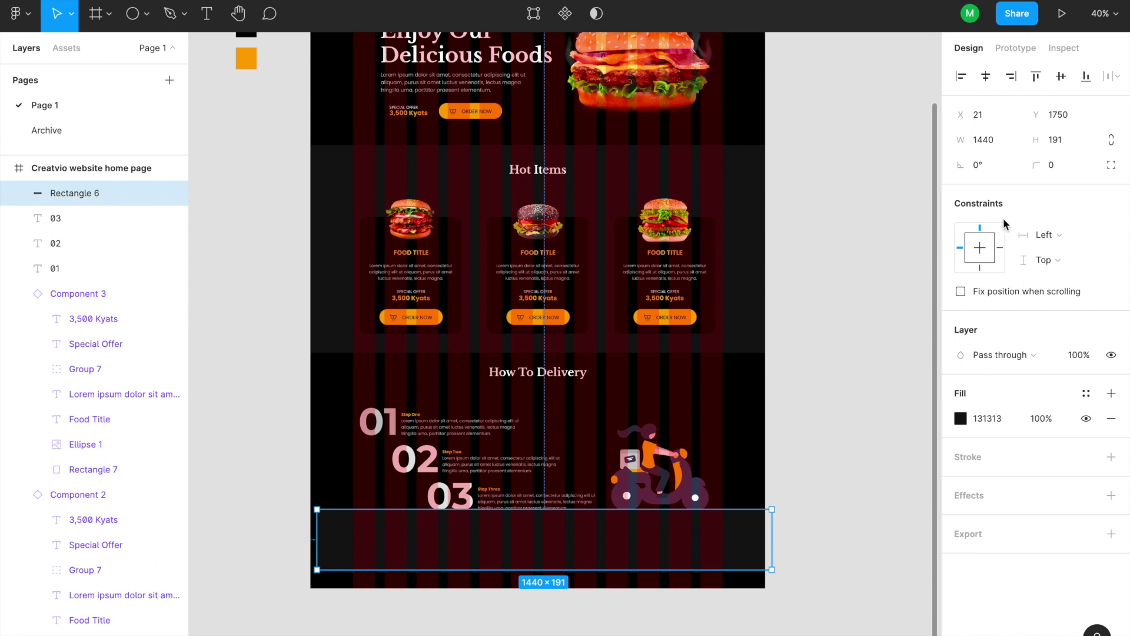
click(986, 76)
click(1086, 77)
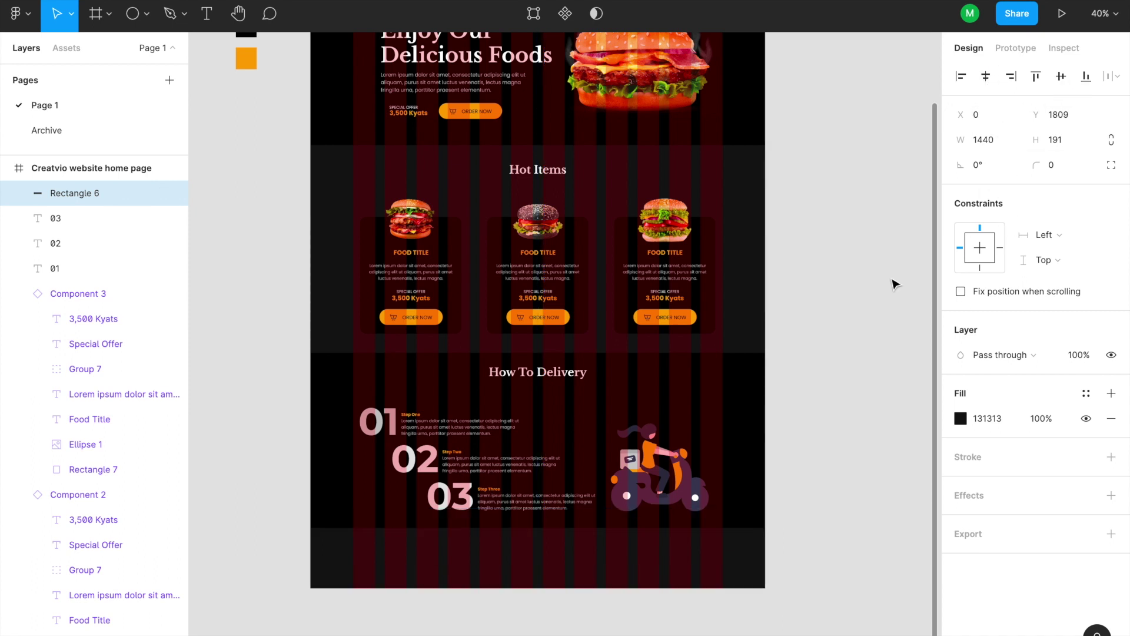
click(838, 293)
click(238, 1)
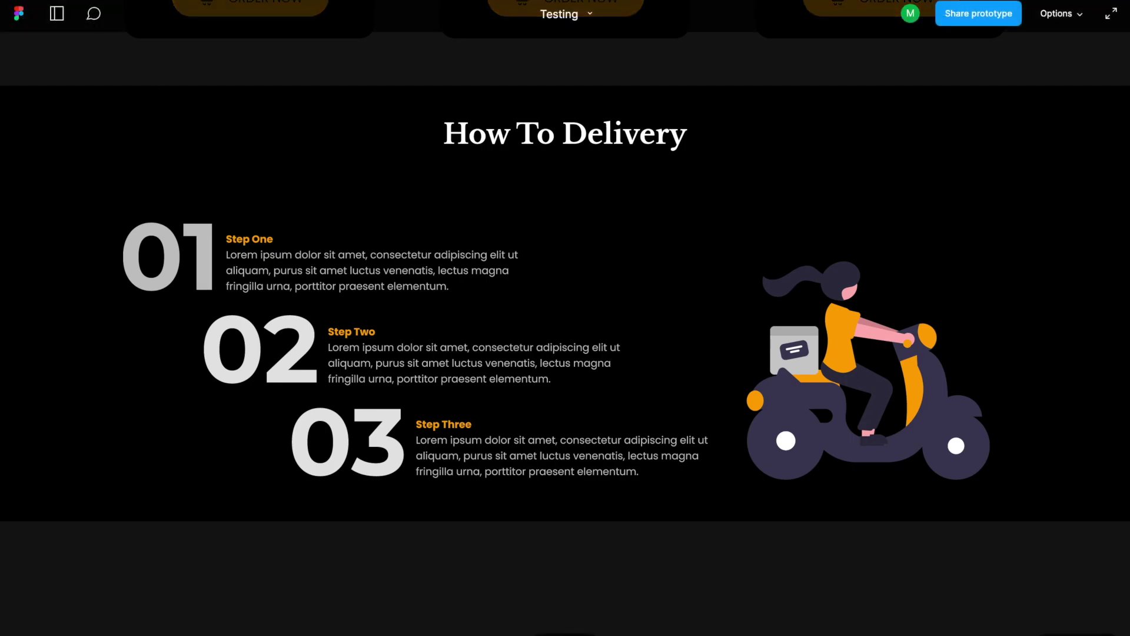
Step: Lower the bottom band's upper edge to make it about 158 high, and check the spacing in the prototype
click(65, 1)
click(541, 546)
drag(548, 528, 547, 538)
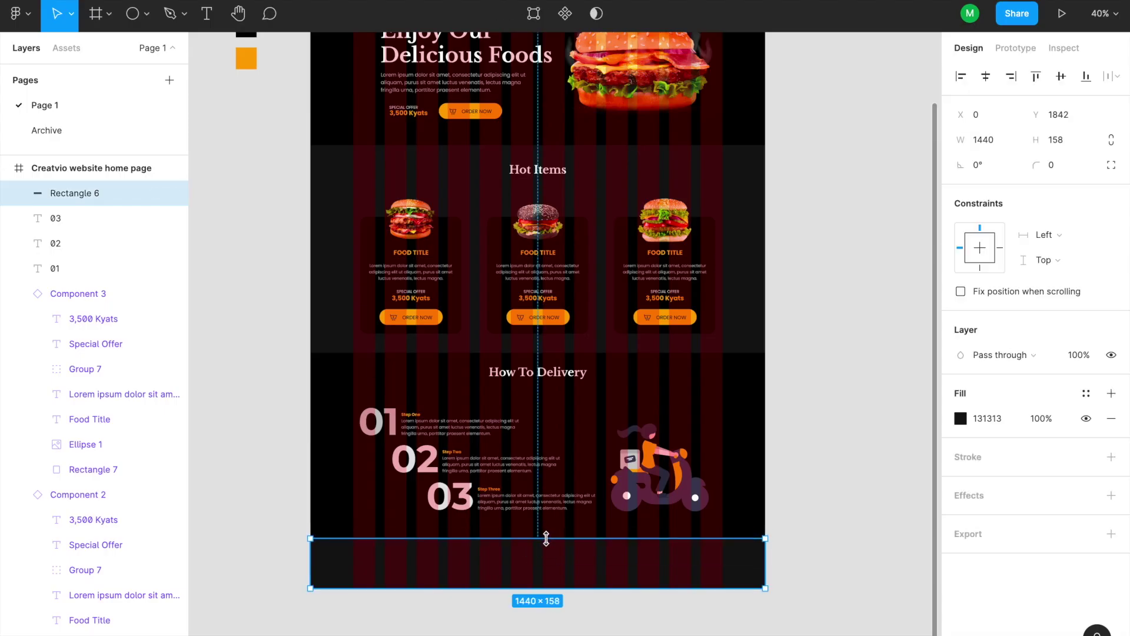
click(786, 498)
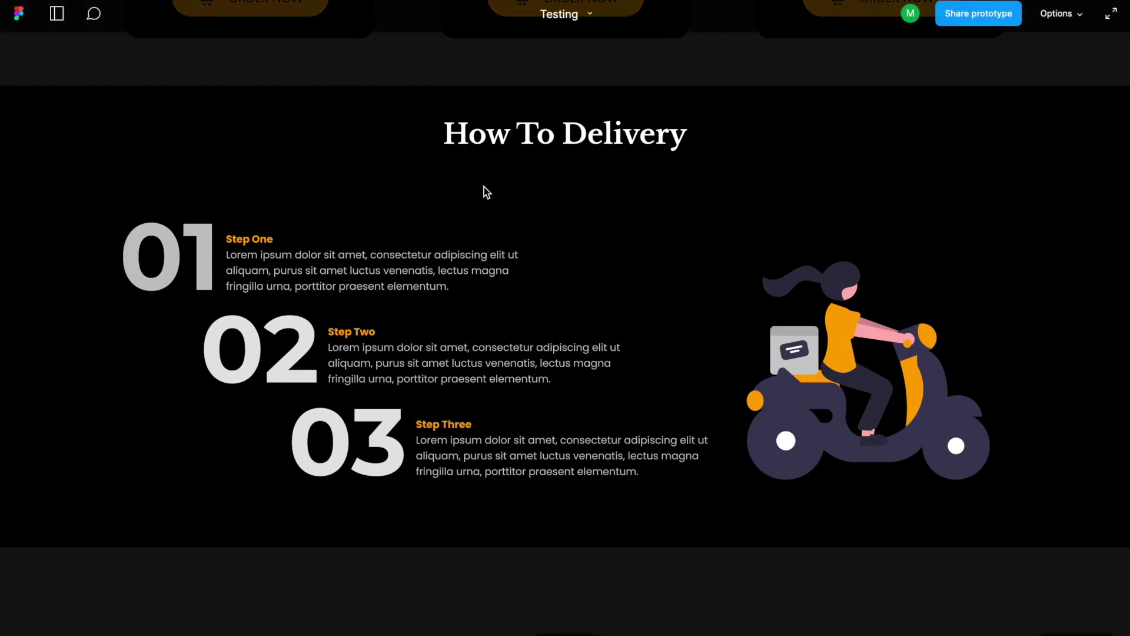
scroll(532, 305, up, 5)
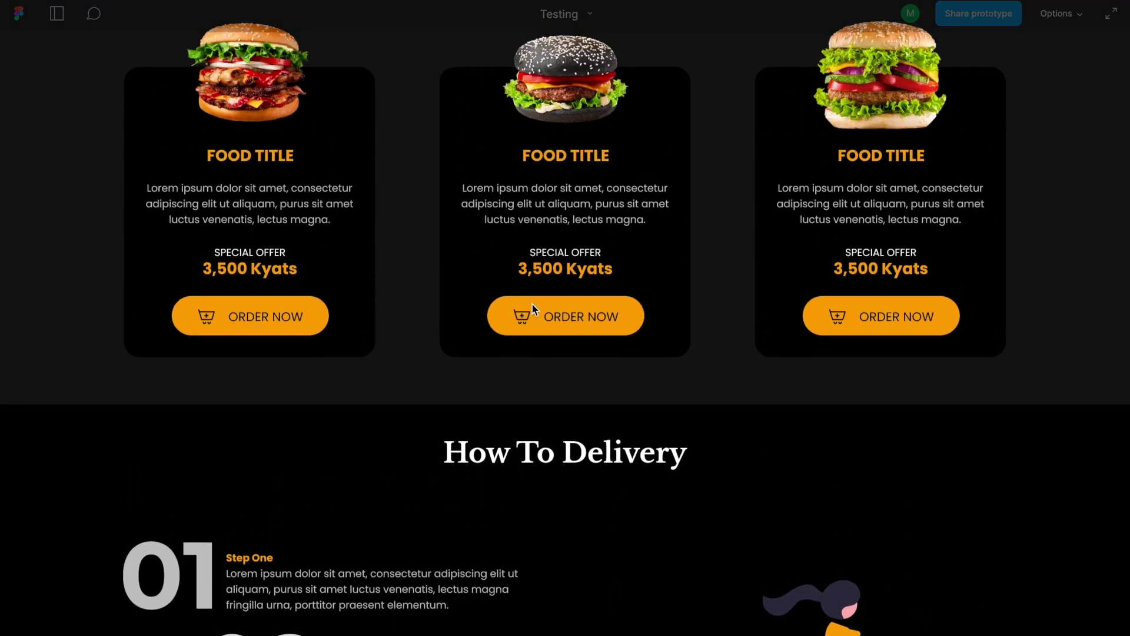
scroll(532, 304, down, 3)
scroll(532, 303, down, 2)
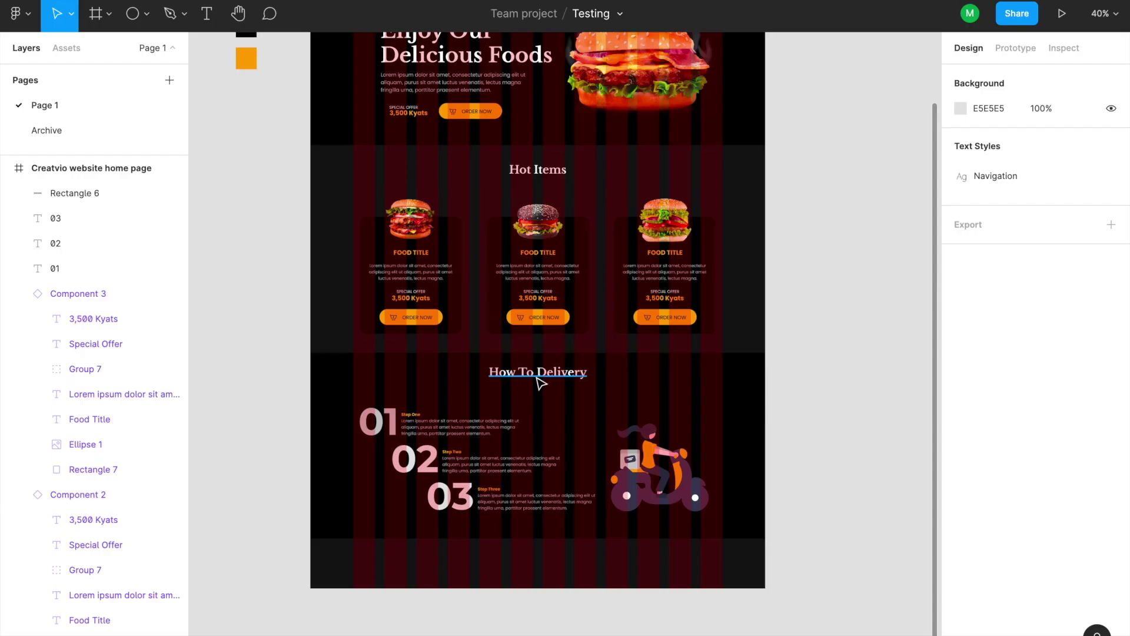
Step: Nudge the How To Delivery heading slightly down and the three steps with the scooter illustration slightly up
click(538, 380)
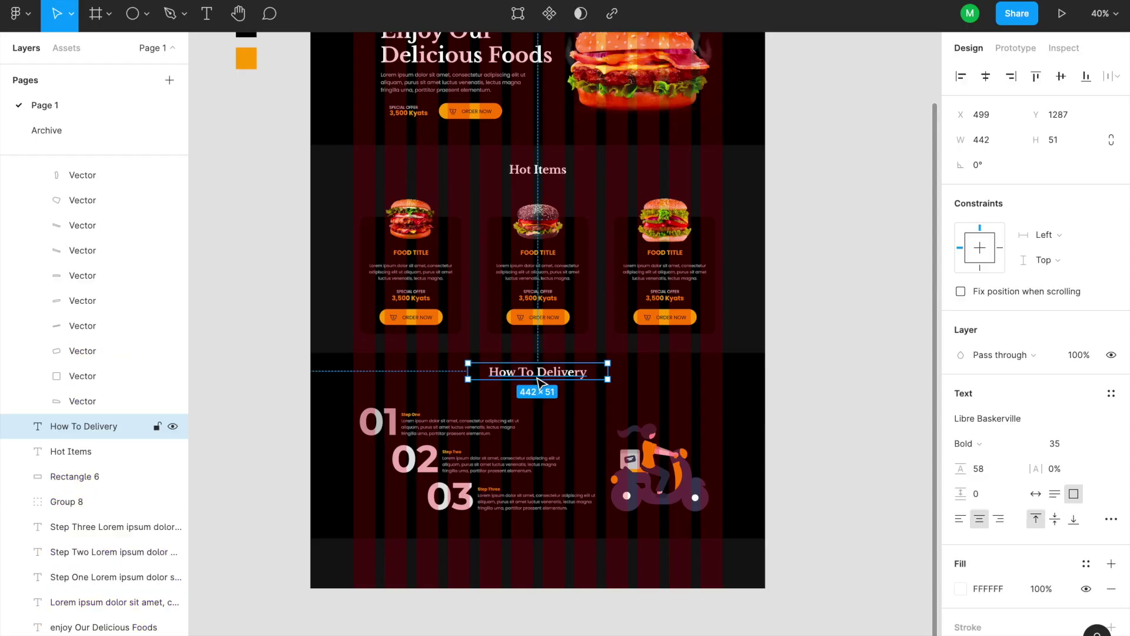
drag(538, 379, 537, 383)
drag(322, 405, 696, 527)
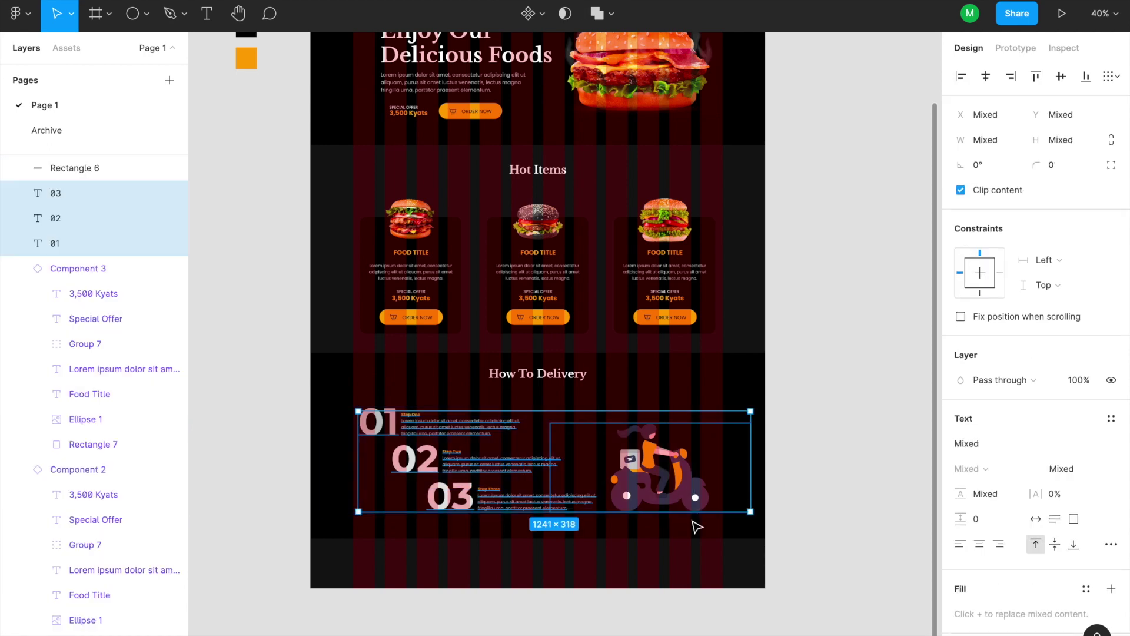
click(886, 414)
Step: Review the whole home page in the prototype preview, from the header through Hot Items to the delivery section
scroll(649, 371, up, 6)
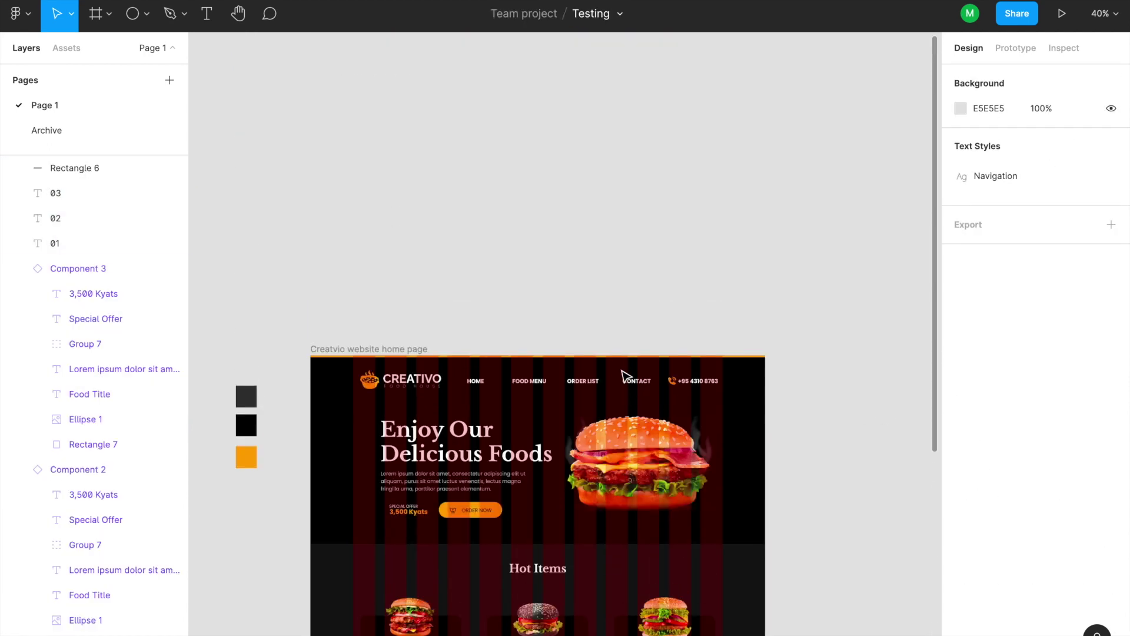
scroll(622, 371, up, 3)
click(235, 1)
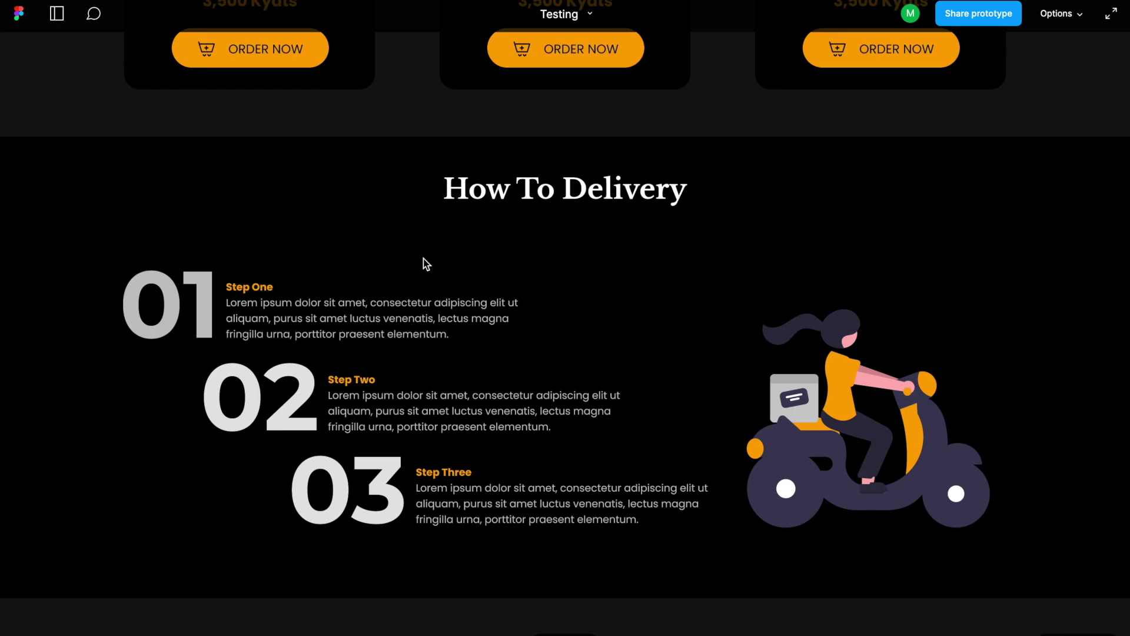
scroll(423, 259, up, 10)
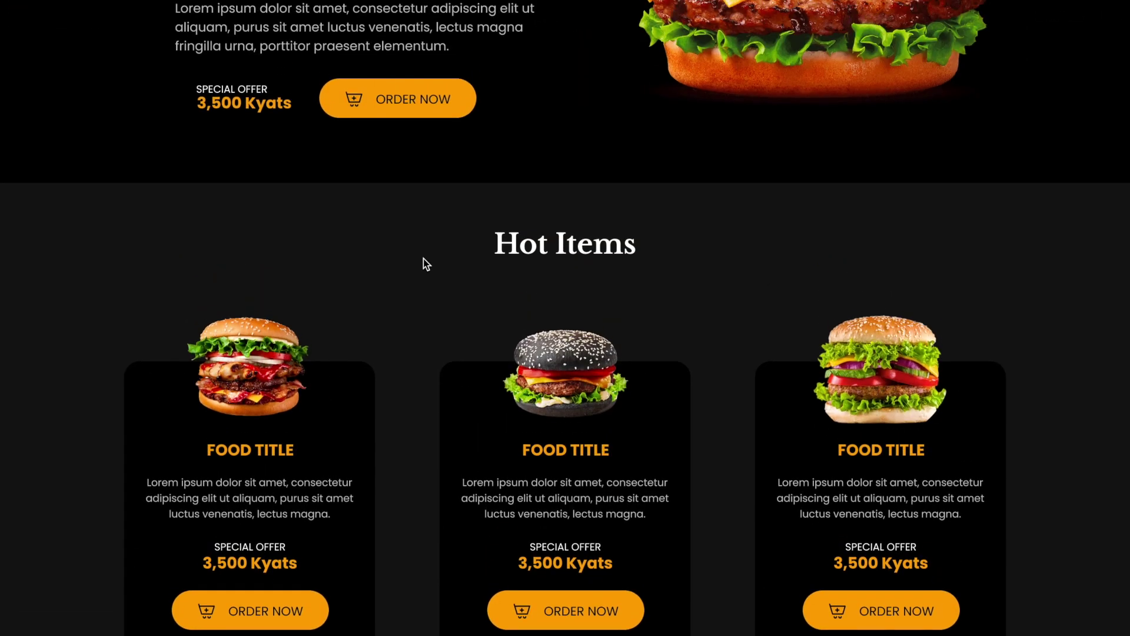
scroll(423, 259, up, 5)
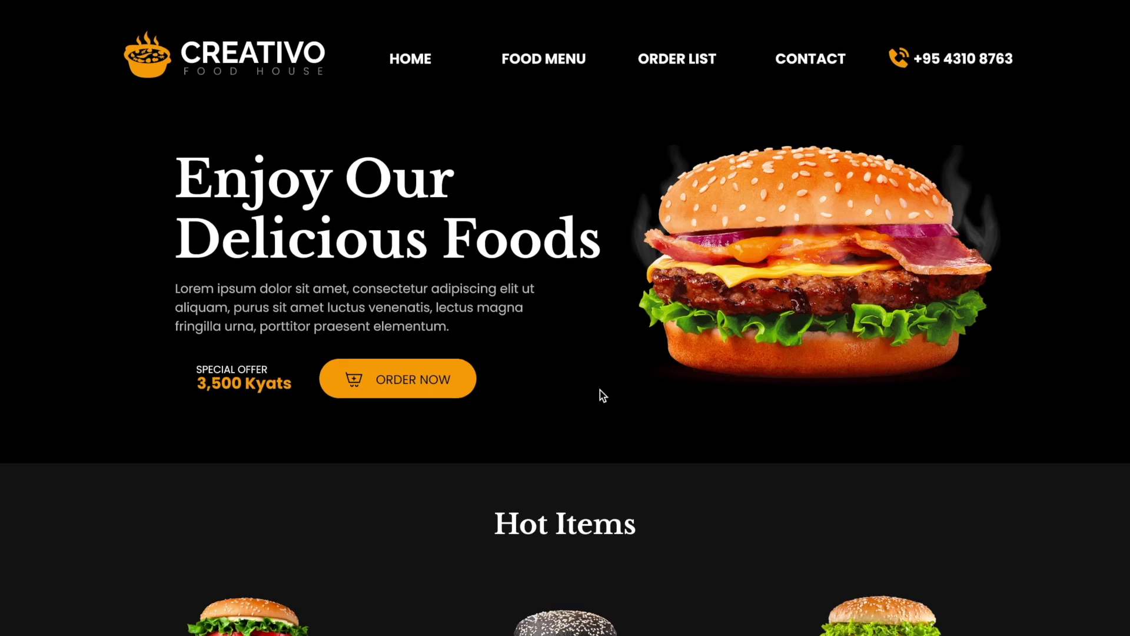
scroll(561, 385, down, 4)
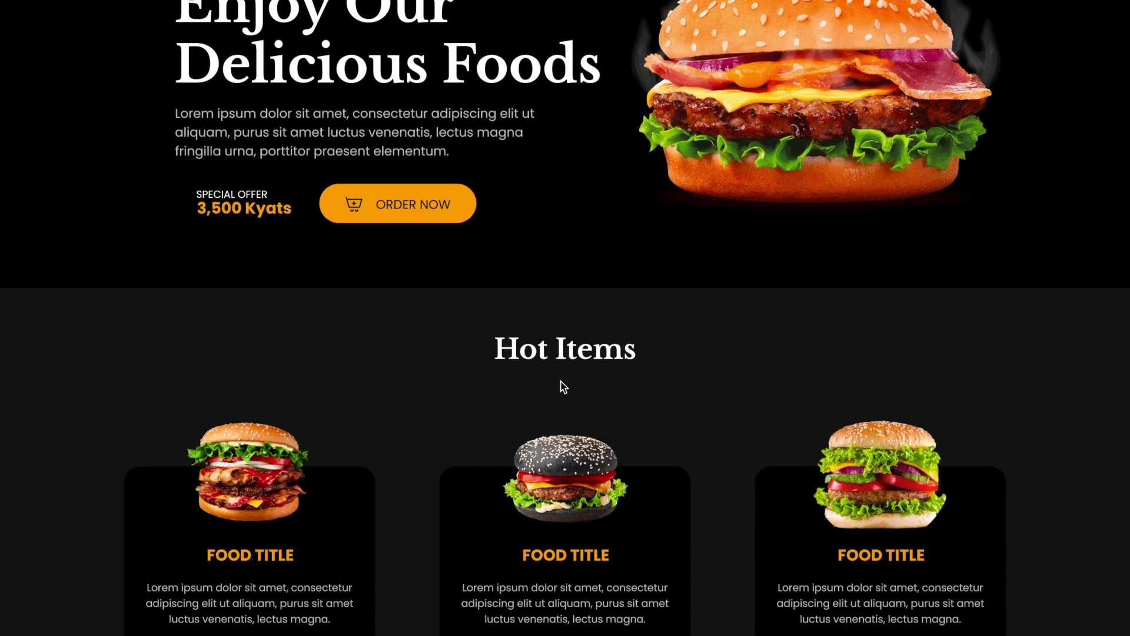
scroll(562, 386, down, 6)
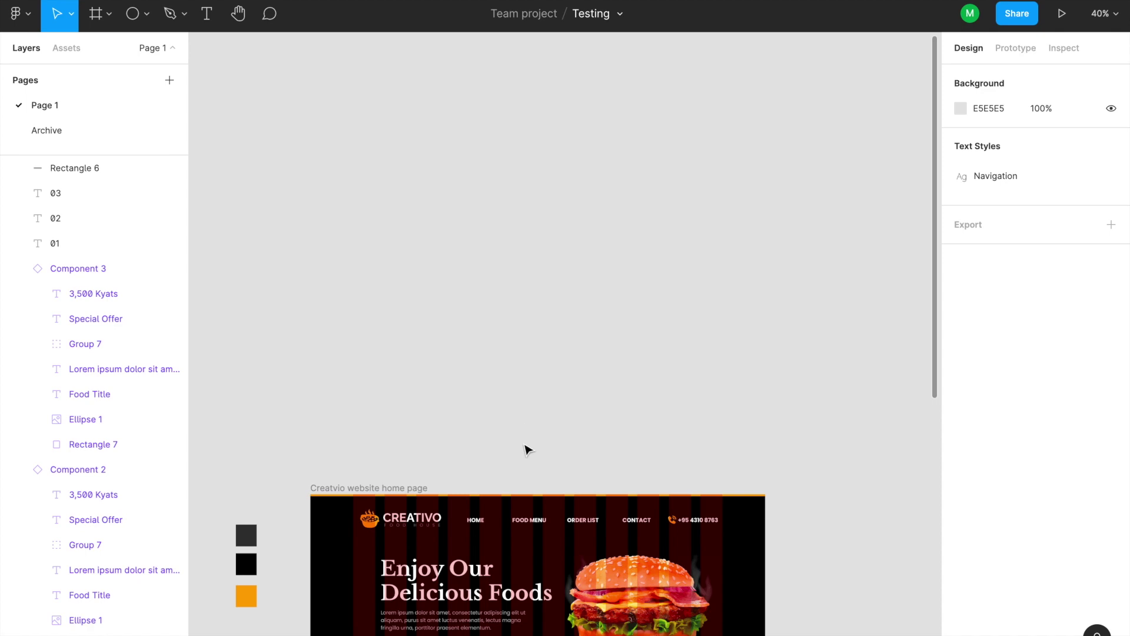
Step: Hide the 12-column layout grid of the home page frame
scroll(530, 436, down, 7)
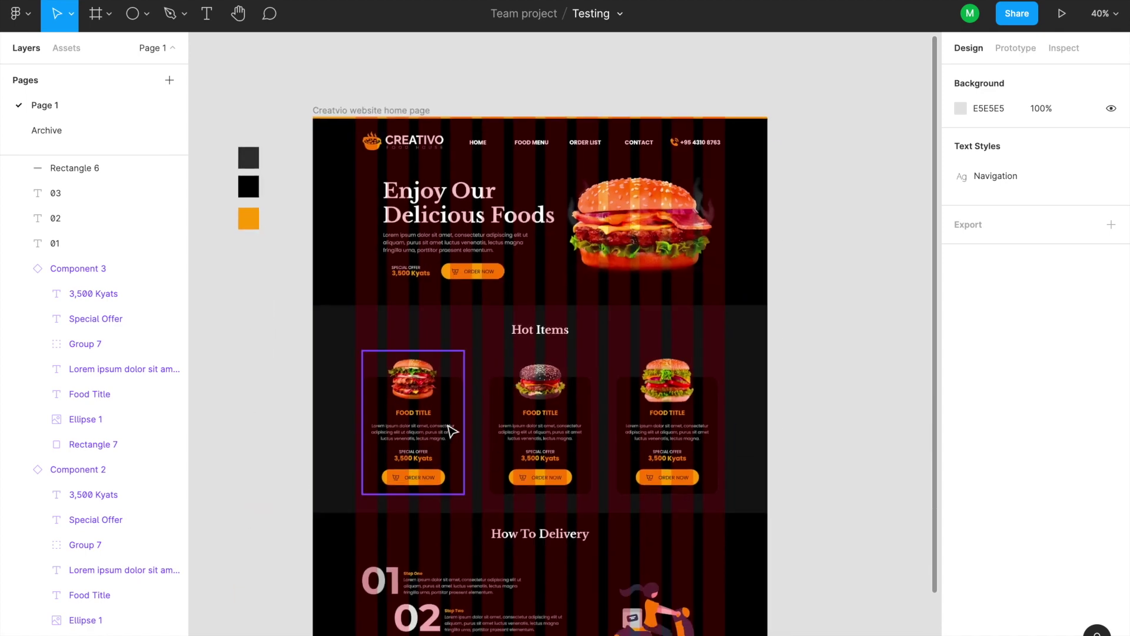
click(345, 111)
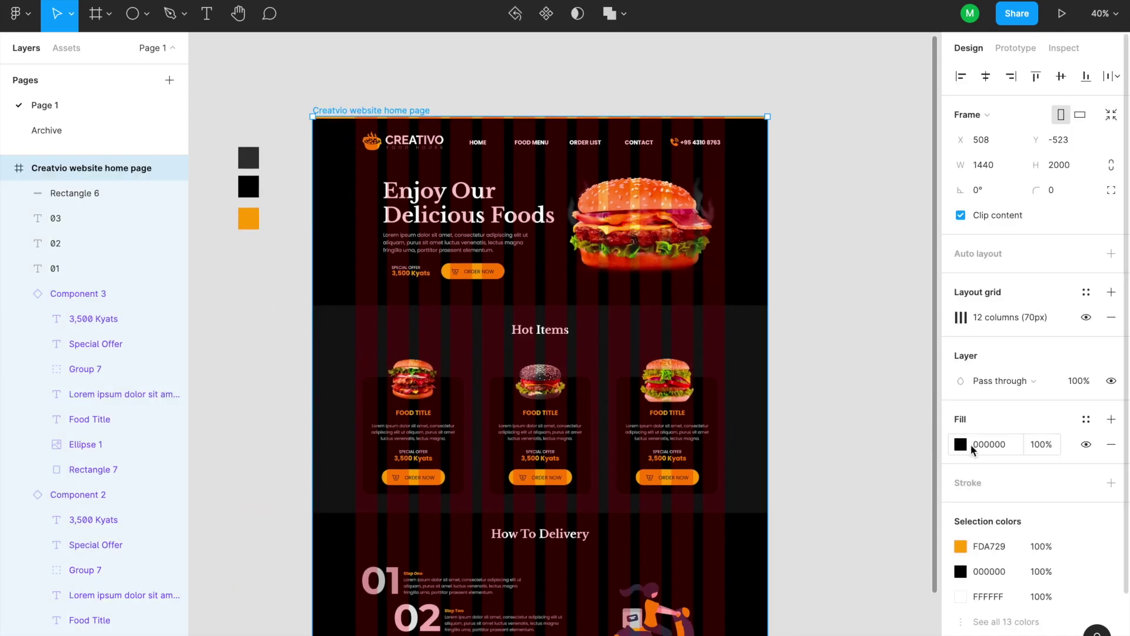
click(1086, 317)
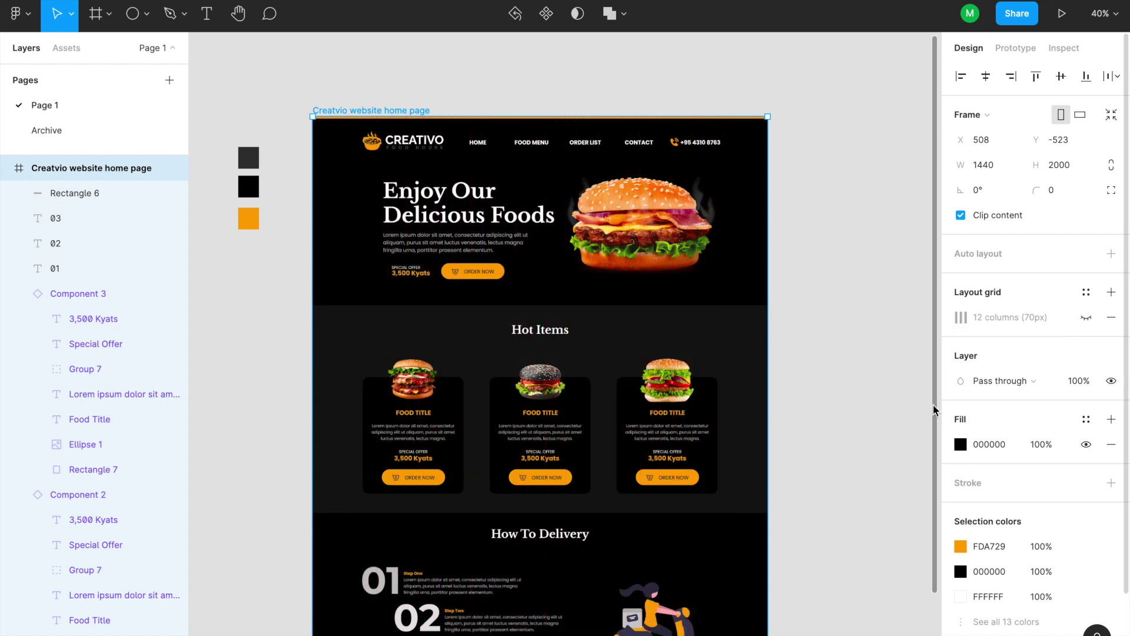
key(Escape)
scroll(542, 462, up, 2)
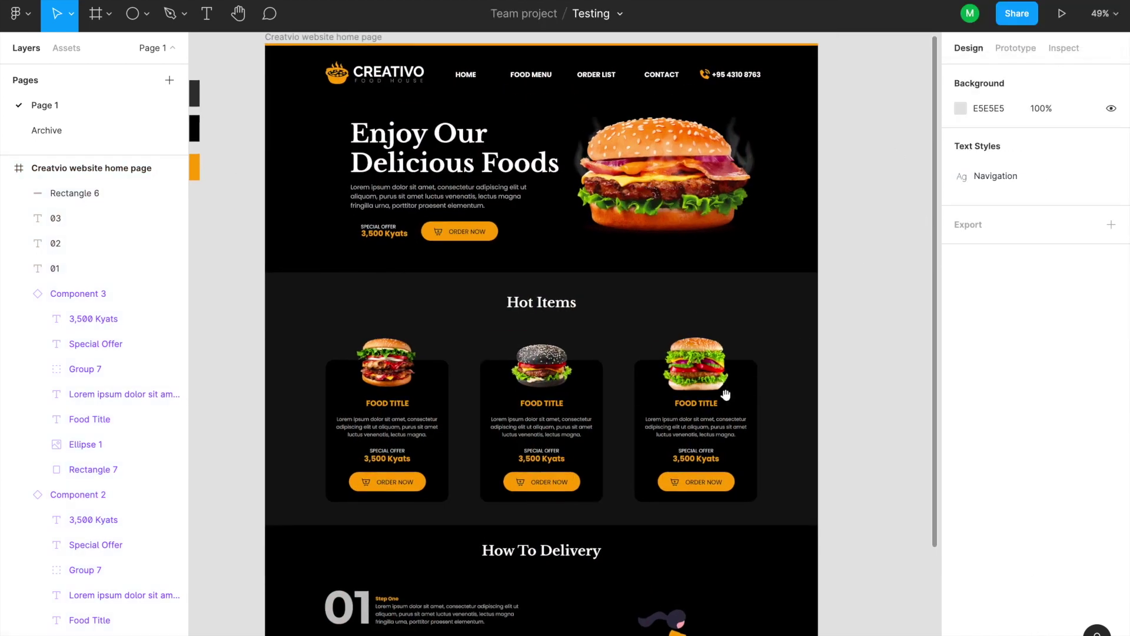
scroll(565, 412, up, 3)
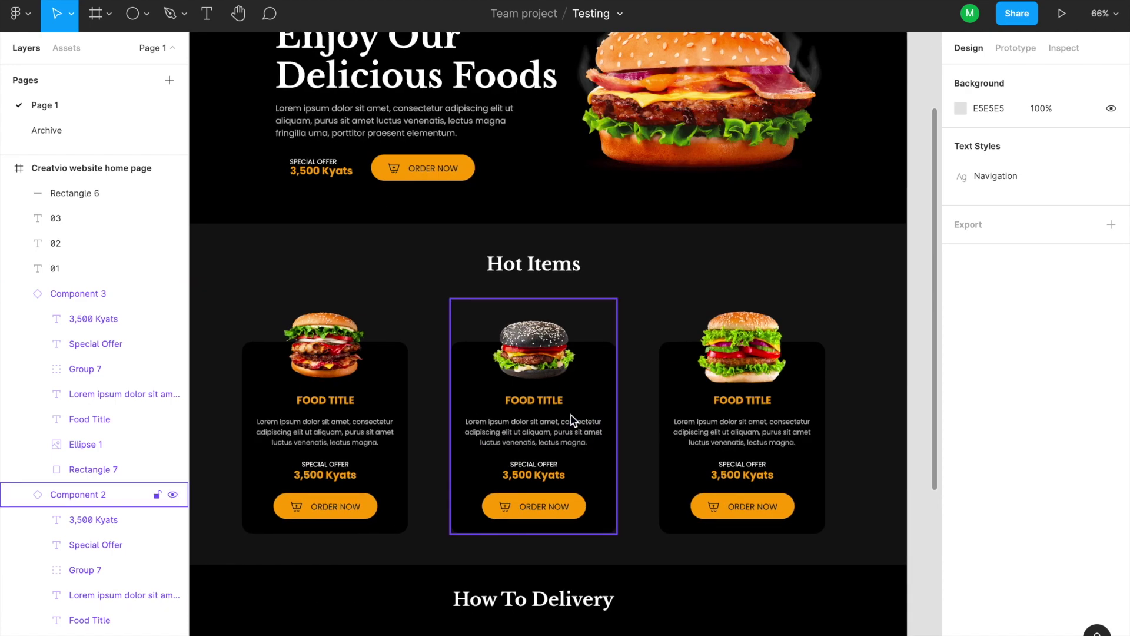
scroll(571, 415, up, 1)
drag(576, 453, 639, 410)
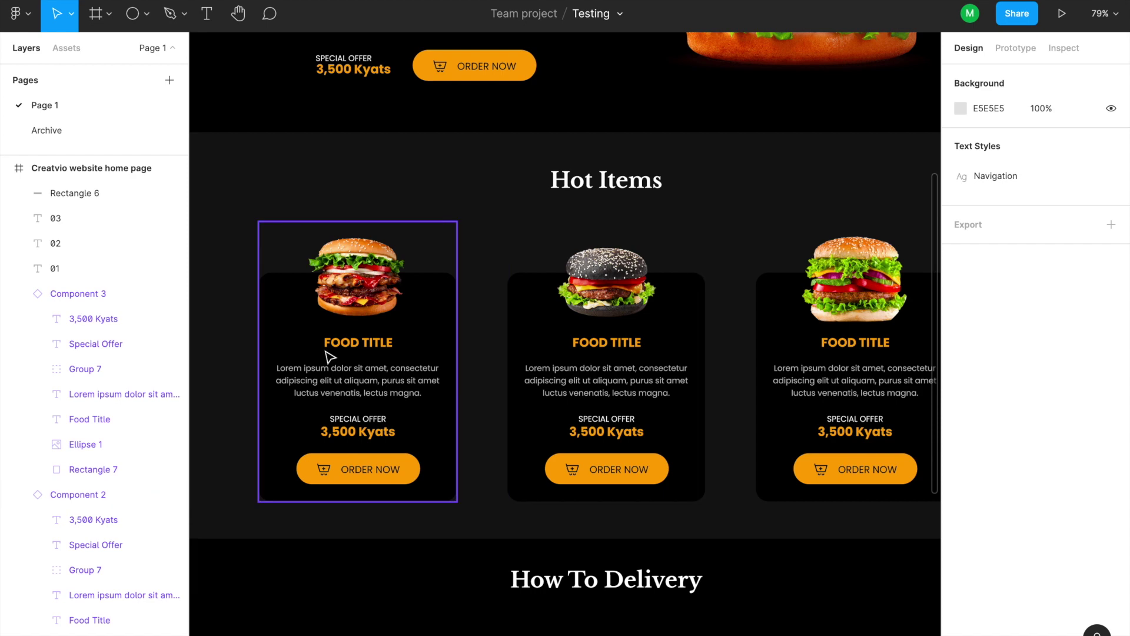
scroll(406, 360, down, 5)
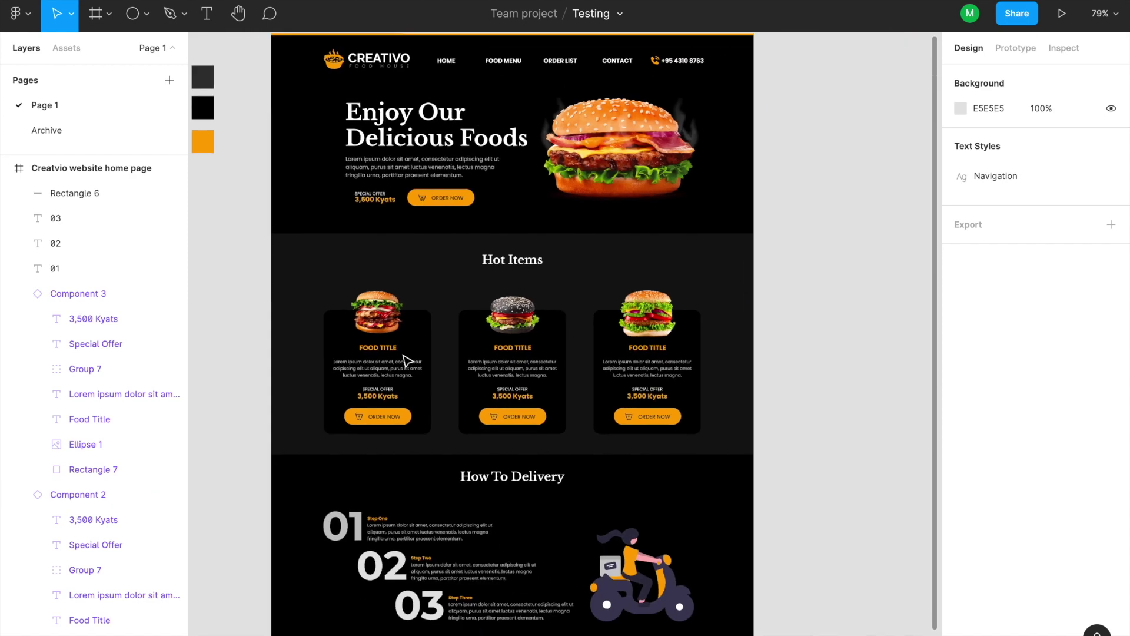
Step: Duplicate the home page frame beside the original at X 2118, look it over and delete the copy
click(353, 41)
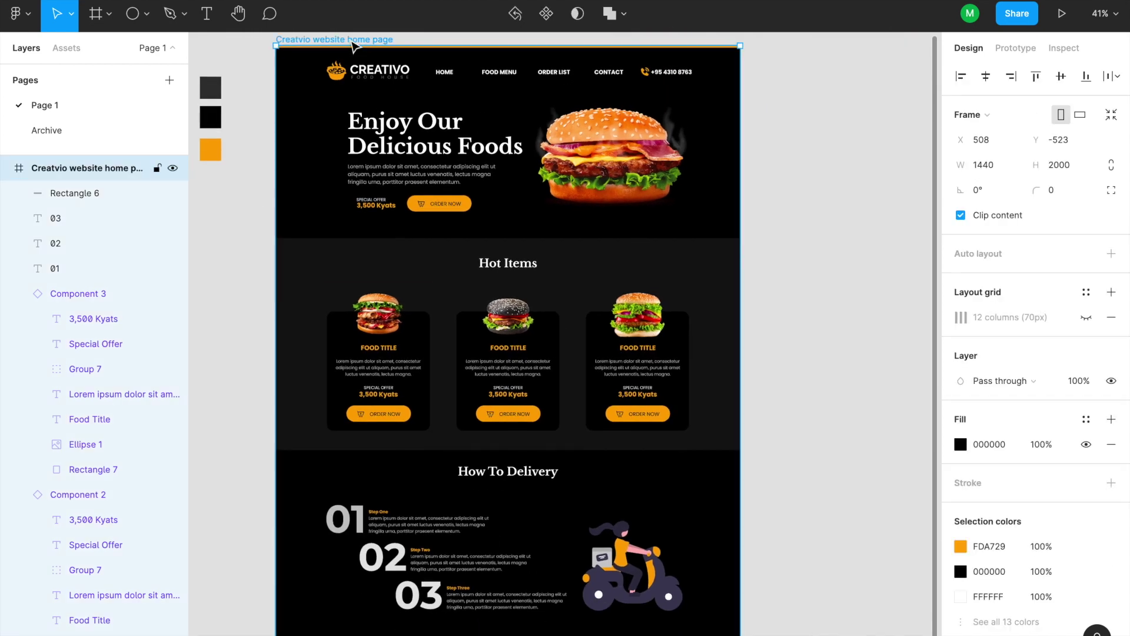
scroll(353, 45, down, 3)
scroll(353, 45, up, 3)
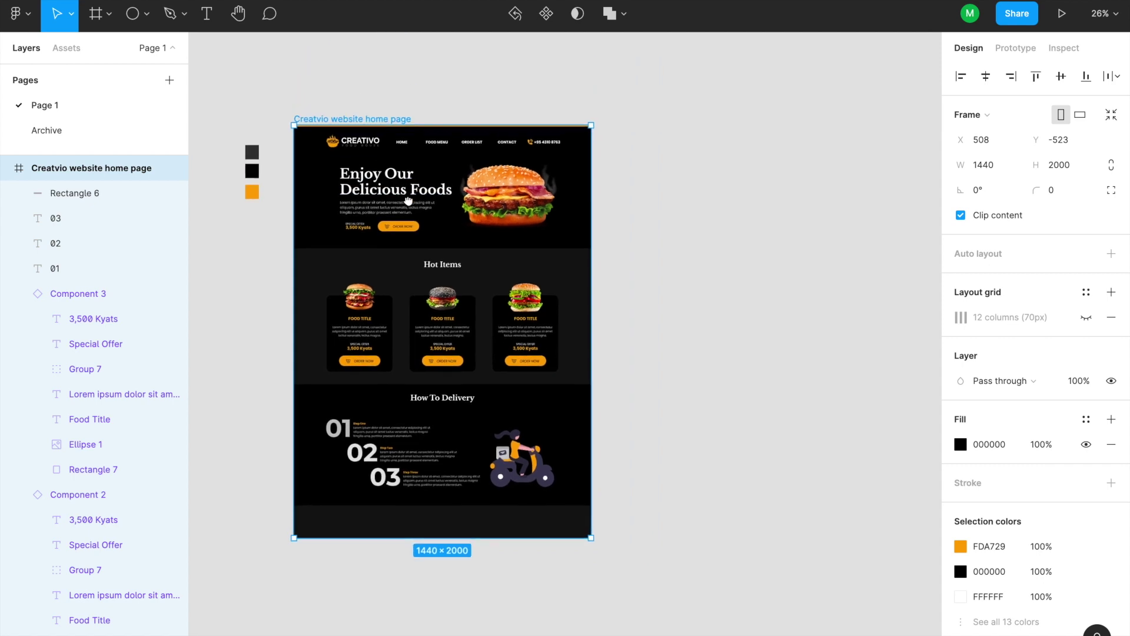
key(ctrl+d)
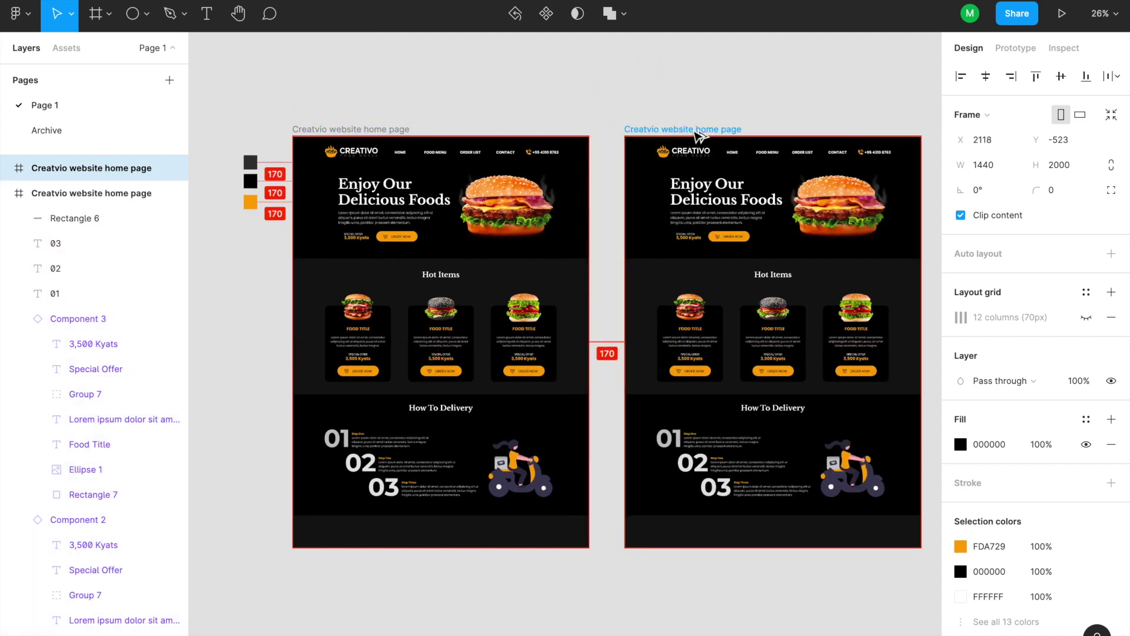
scroll(749, 361, up, 5)
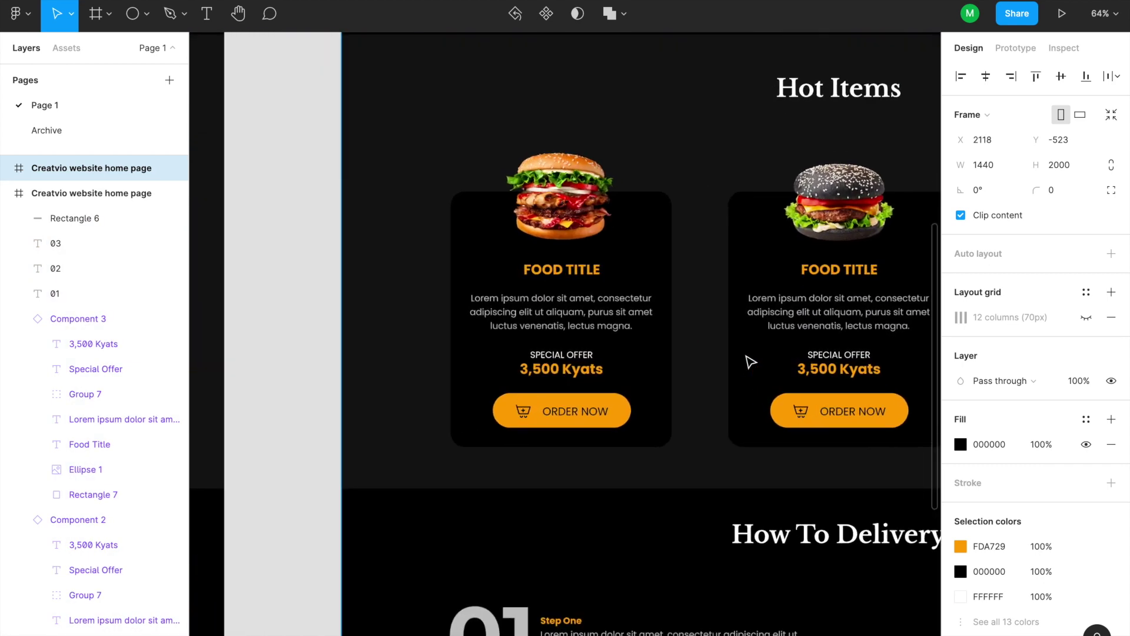
drag(630, 241, 560, 291)
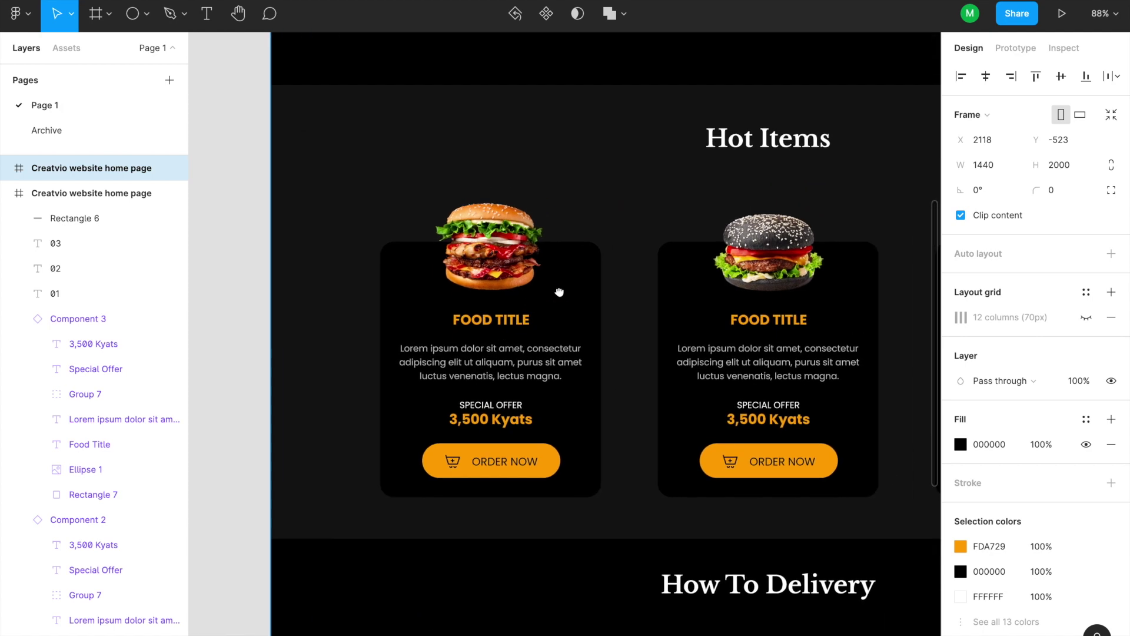
scroll(564, 297, down, 6)
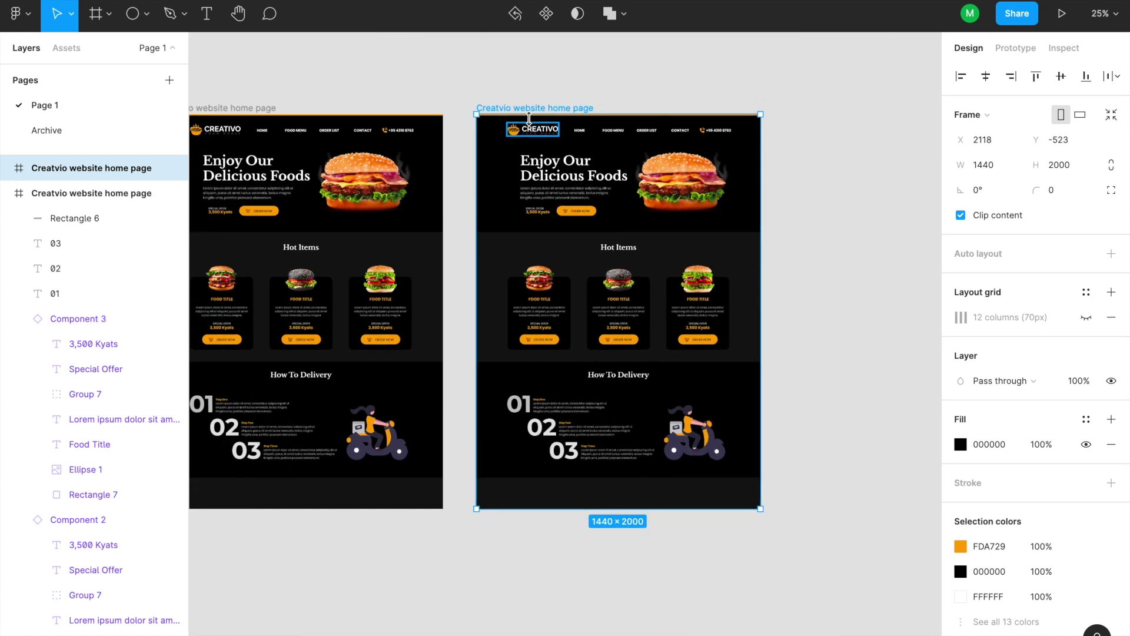
key(Delete)
Step: Show the top of the finished home page in the prototype preview
drag(573, 236, 662, 254)
click(233, 1)
scroll(575, 312, up, 10)
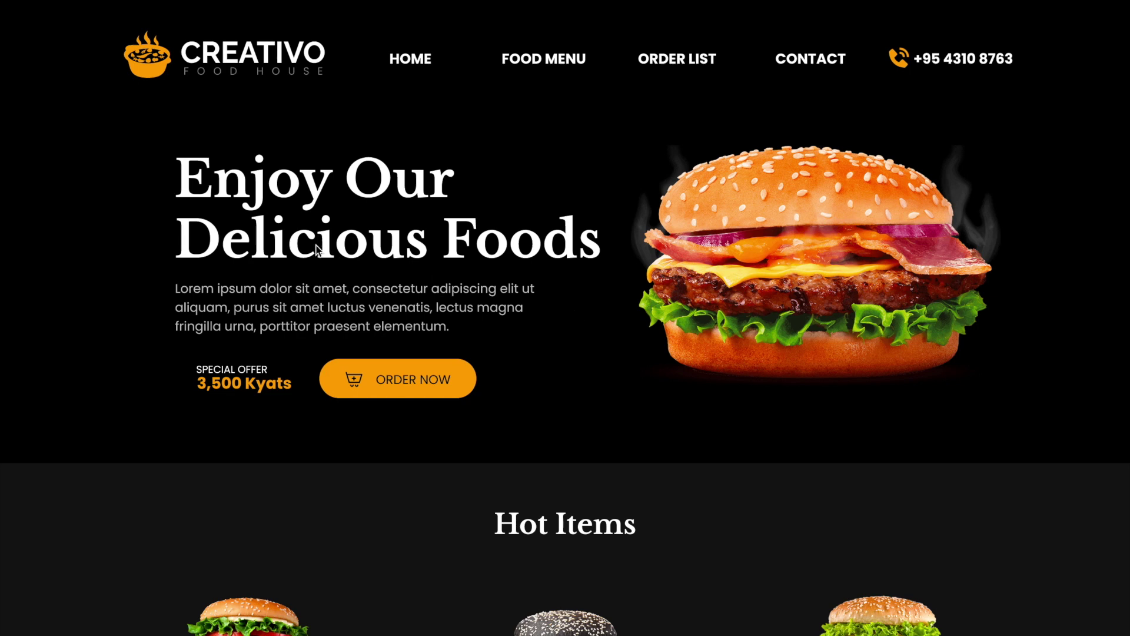
Step: Return to the design file and nudge the hero heading, paragraph and special offer group to the left
click(111, 1)
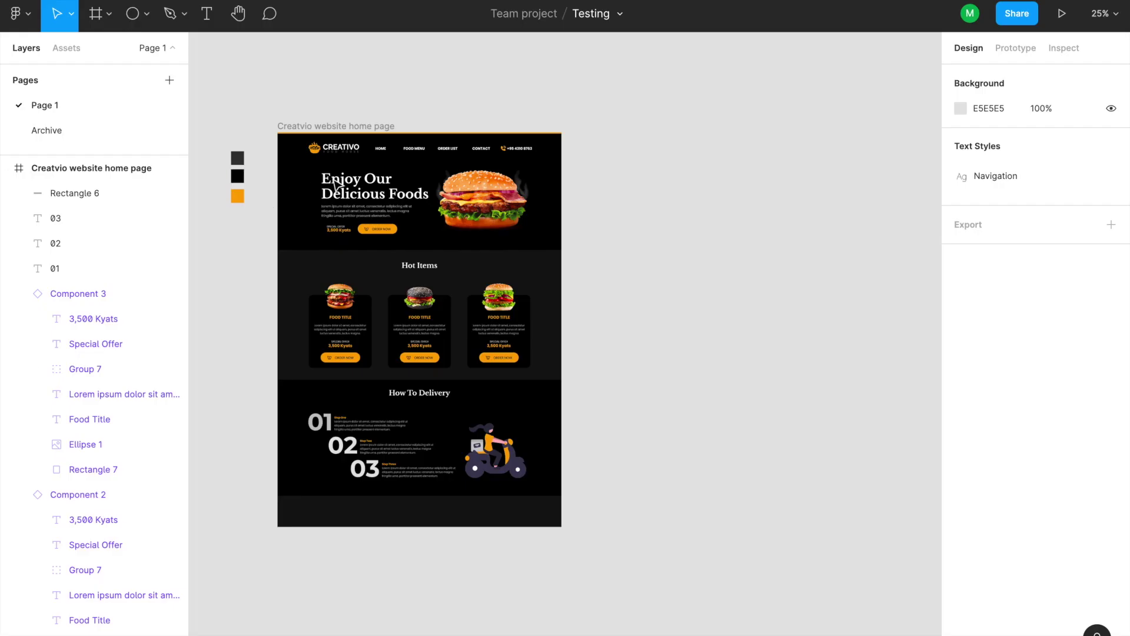
scroll(334, 184, down, 2)
scroll(334, 177, up, 8)
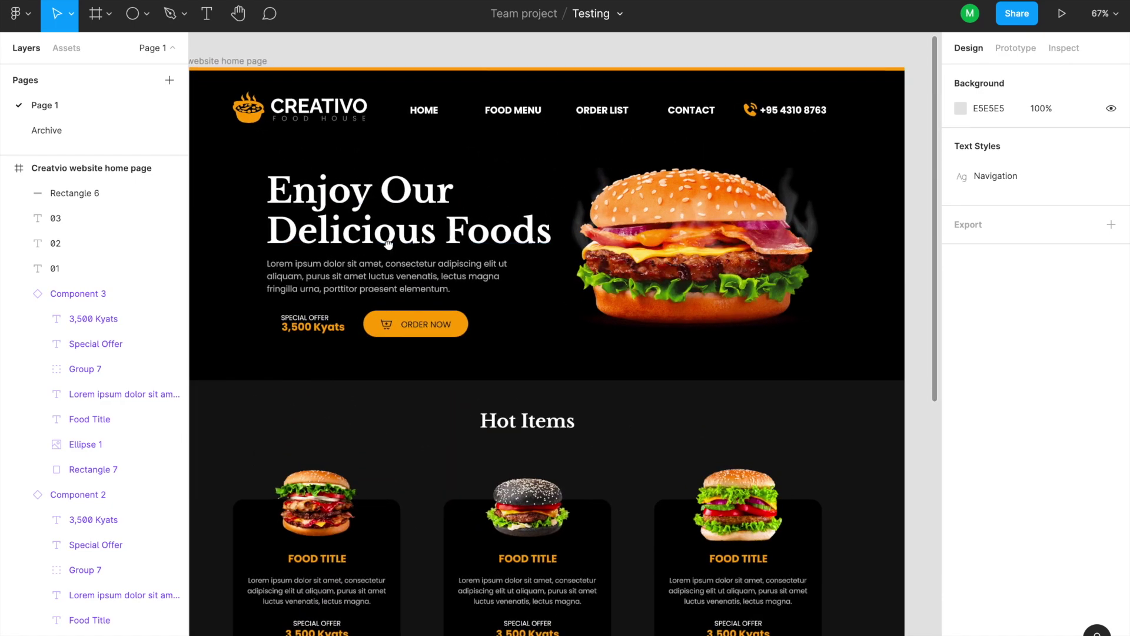
drag(341, 233, 388, 244)
drag(289, 173, 554, 379)
key(shift+Left)
key(shift+Left)
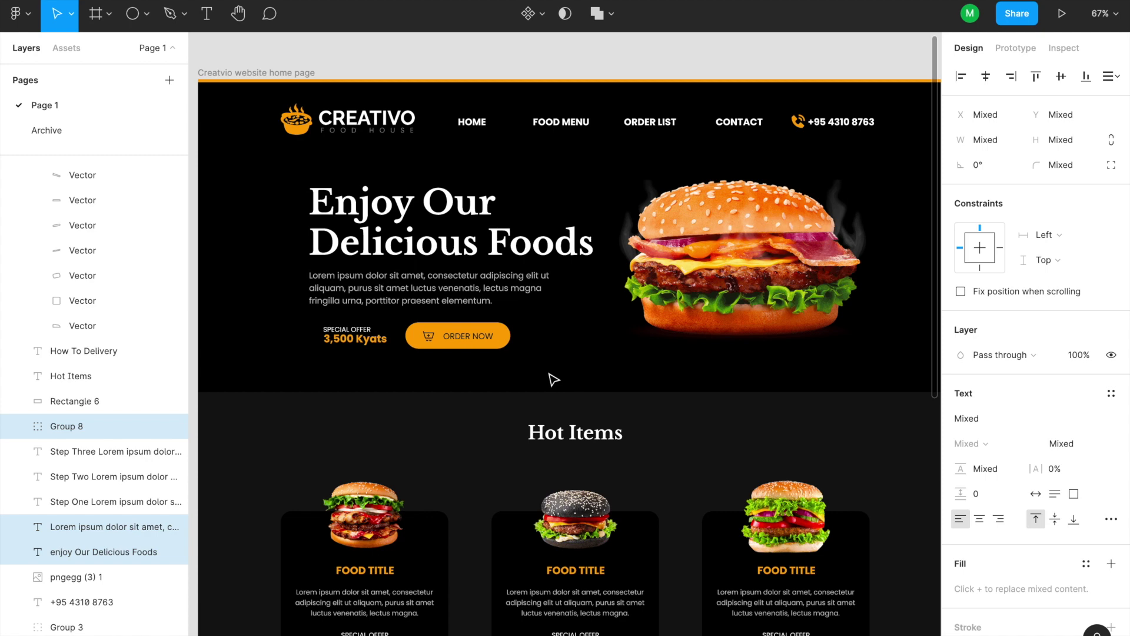
Step: Move the hero burger image slightly right and down to X 804, Y 199
click(696, 294)
key(Right)
key(Right)
key(Down)
key(Down)
key(Down)
key(Down)
key(Down)
key(Down)
key(Down)
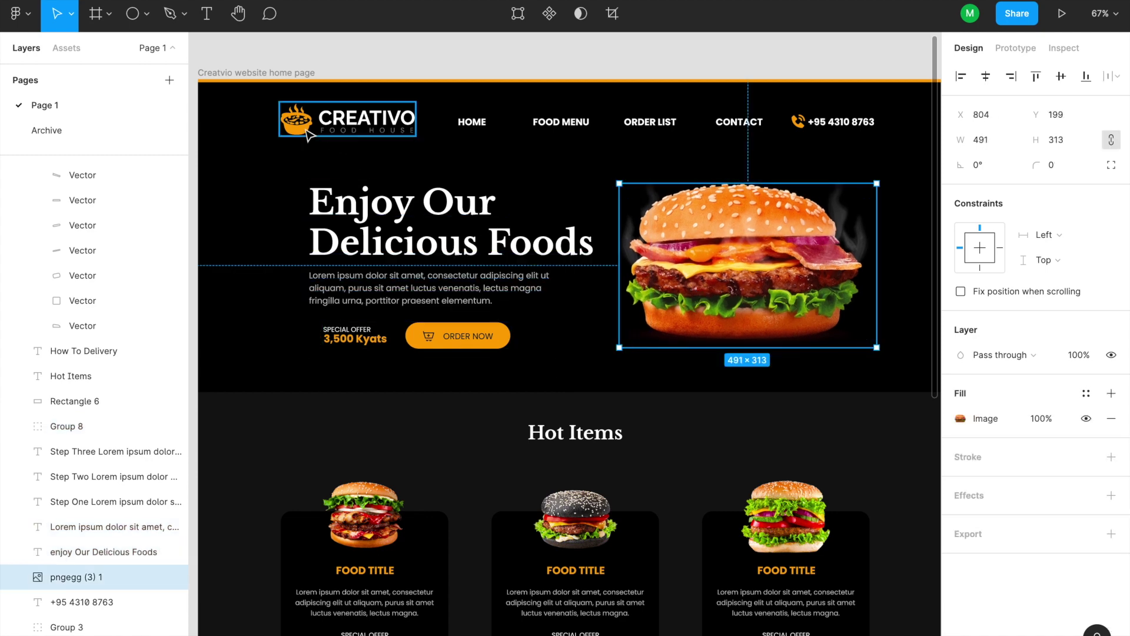
Step: Review the full home page in the prototype preview, down to the How To Delivery section, and return to the design
key(ctrl+alt+Return)
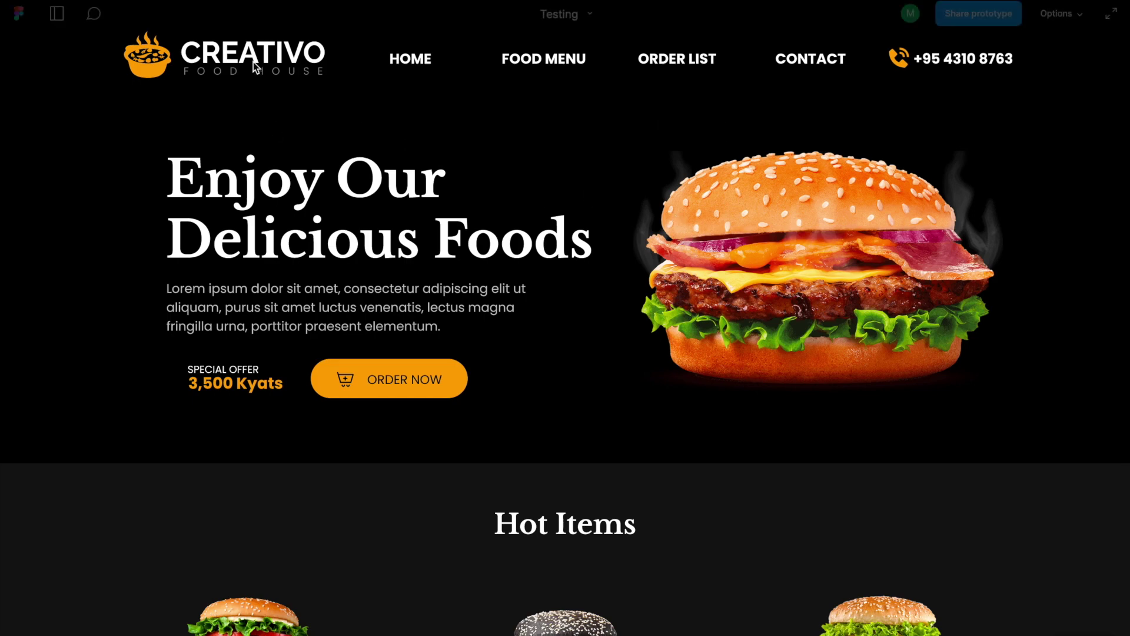
scroll(624, 296, down, 5)
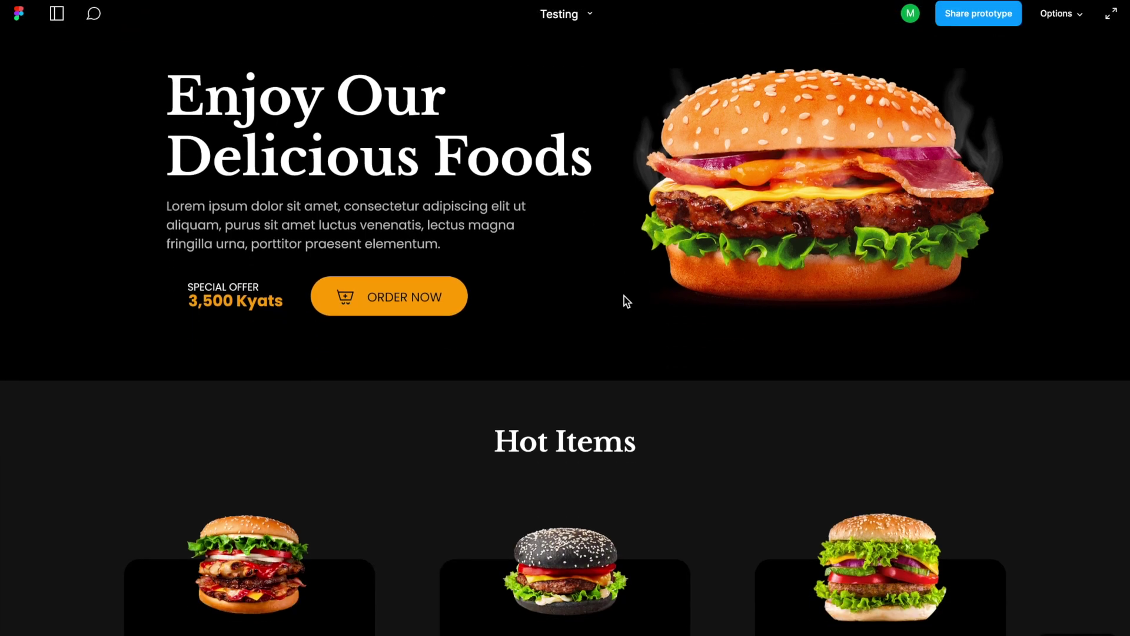
scroll(624, 296, down, 10)
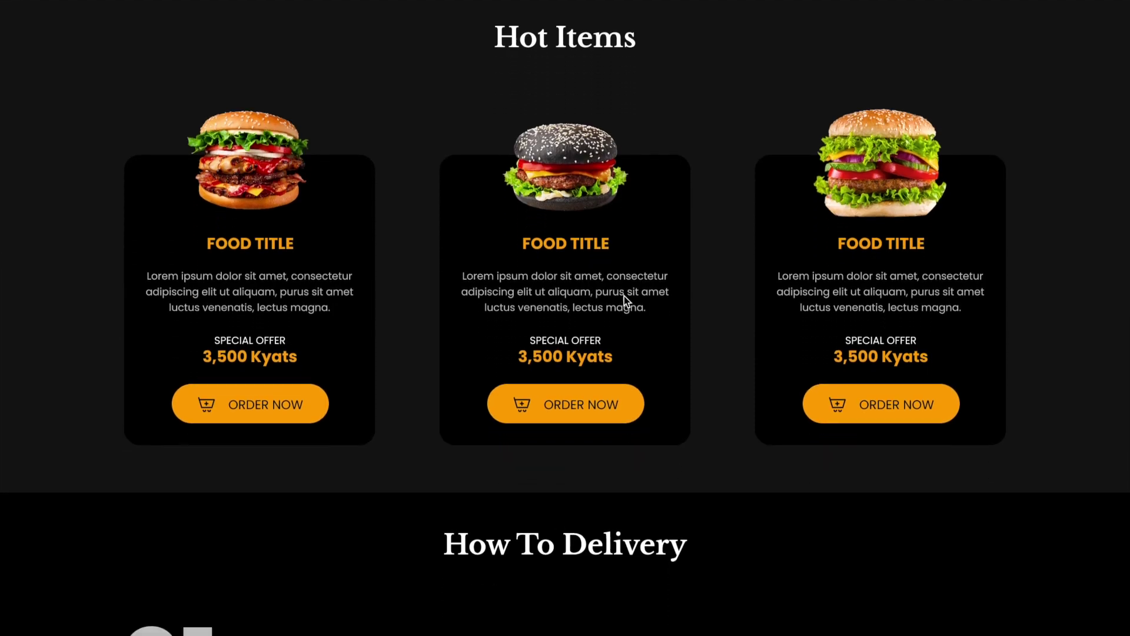
scroll(624, 295, down, 2)
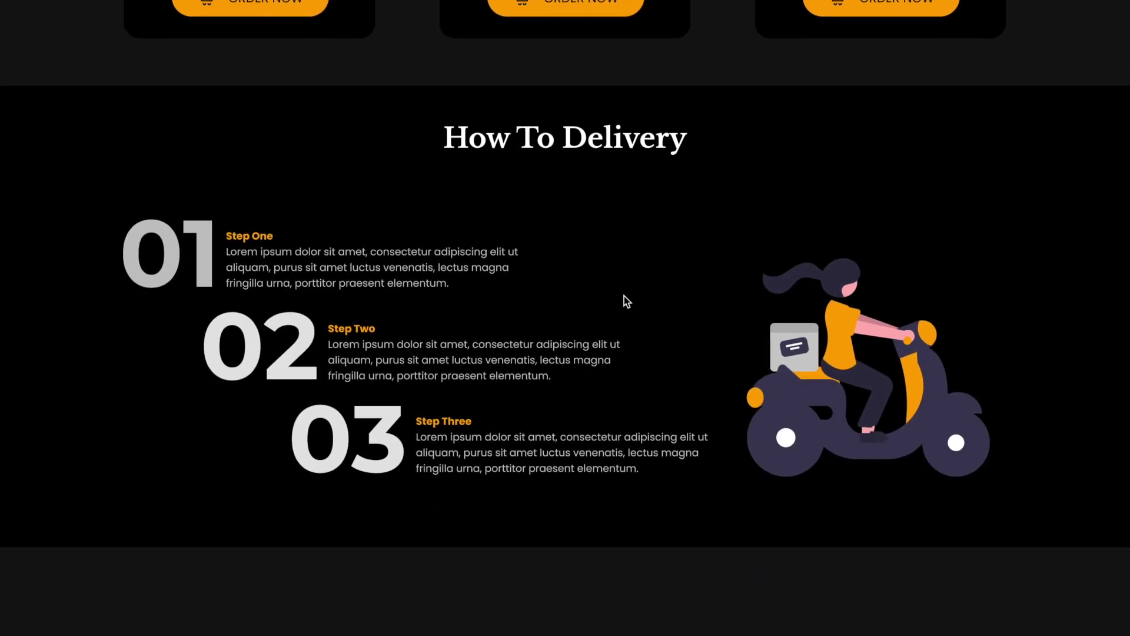
scroll(624, 295, up, 7)
scroll(624, 295, up, 10)
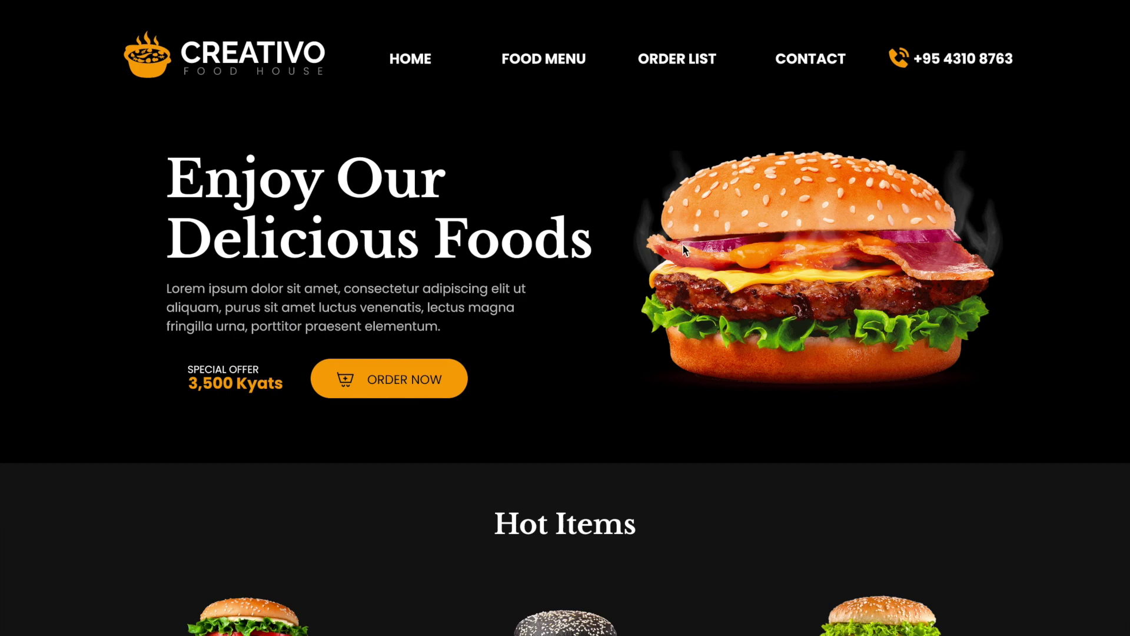
key(Escape)
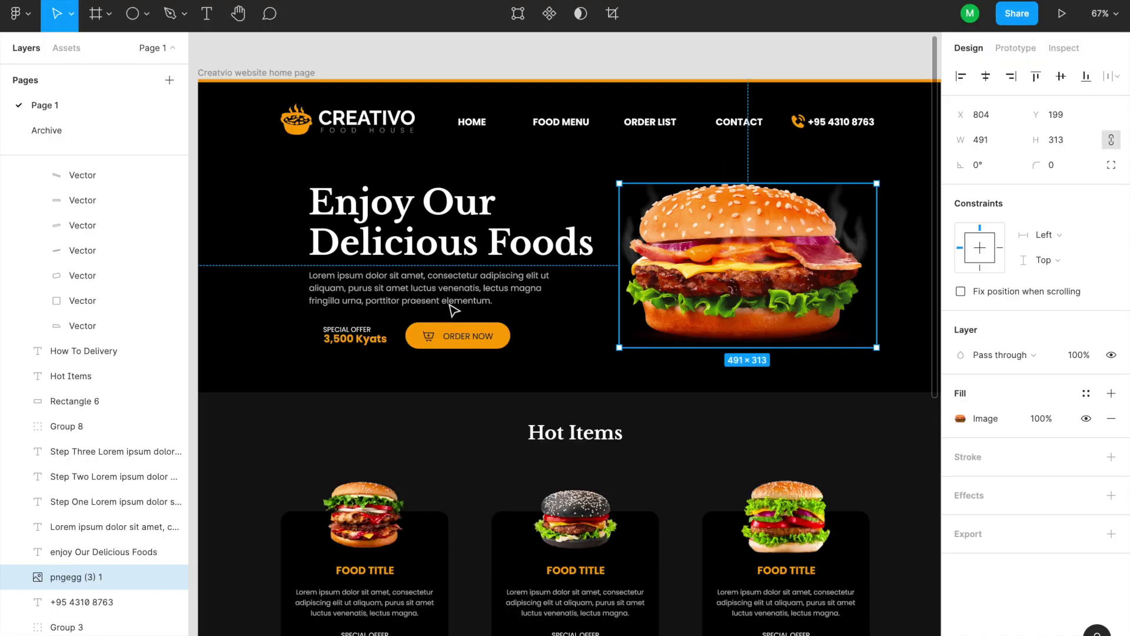
Step: Select everything below the hero section and move it down within the home page frame to make the hero taller
scroll(482, 318, down, 5)
drag(709, 591, 324, 359)
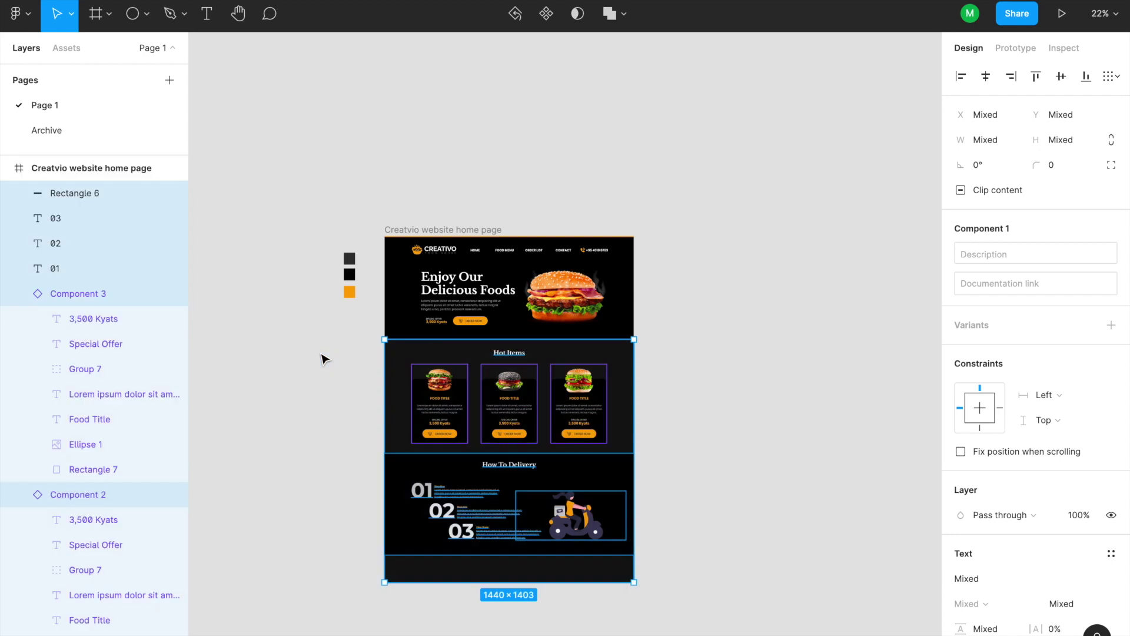
key(shift+Down)
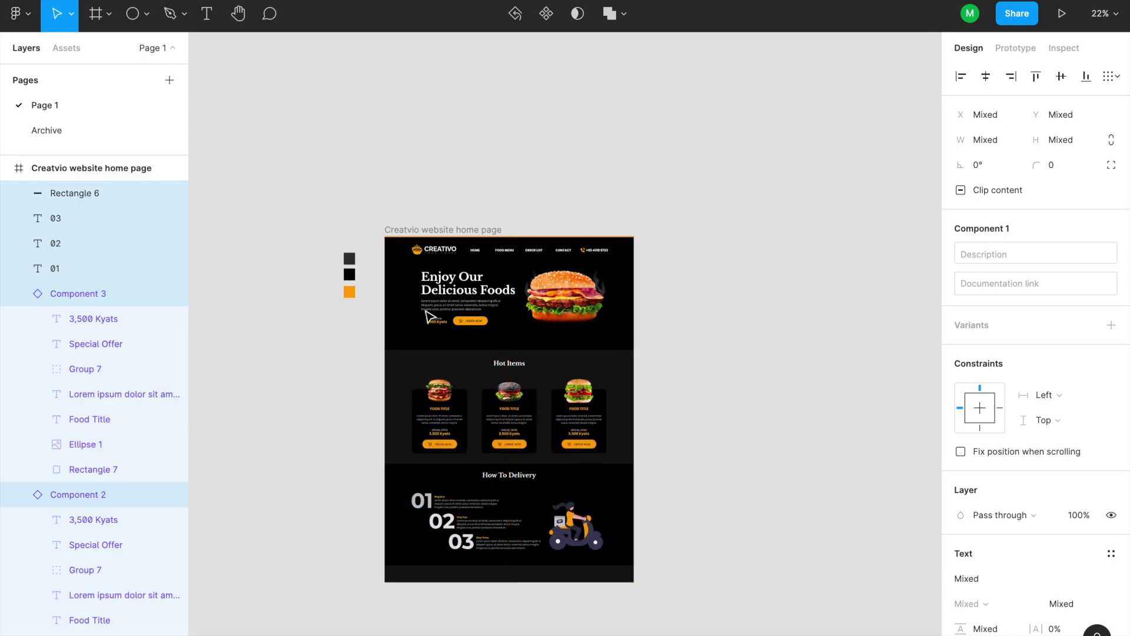
Step: Move the hero text, offer group and burger image down 20 px together and check the hero in the prototype preview
scroll(498, 251, up, 5)
drag(313, 291, 730, 426)
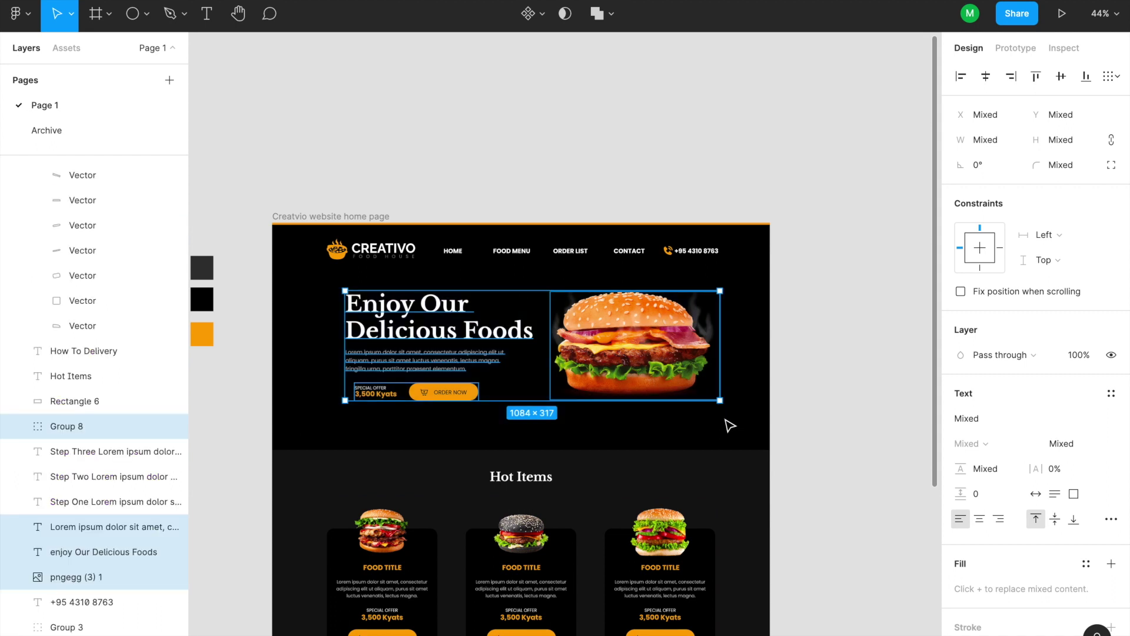
key(shift+Down)
key(shift+Down)
key(shift+Down)
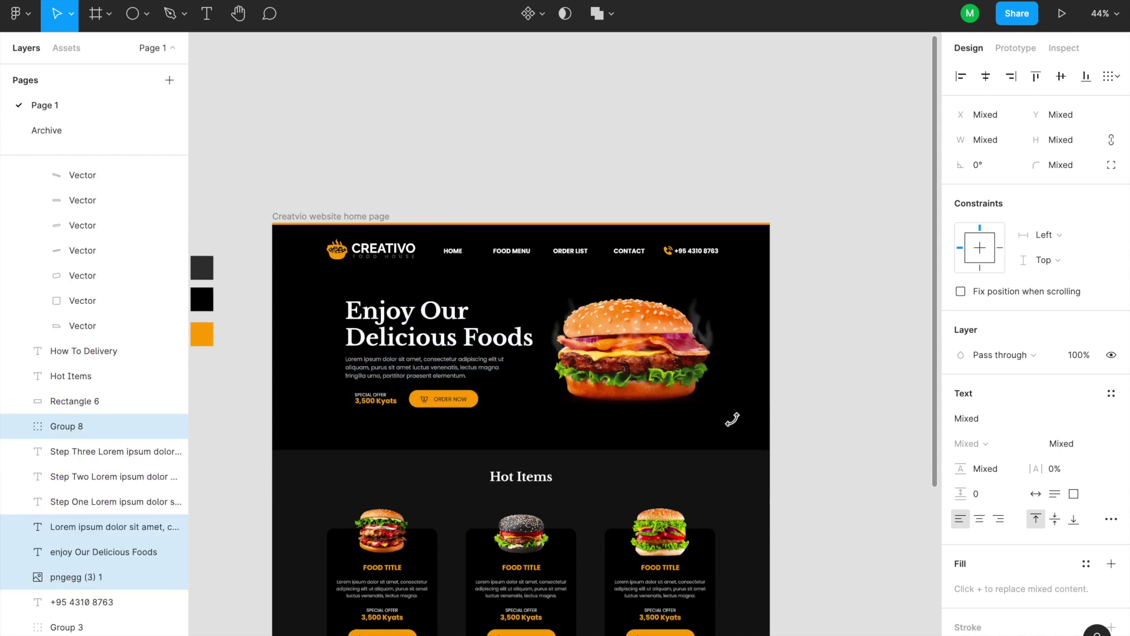
click(823, 397)
click(175, 1)
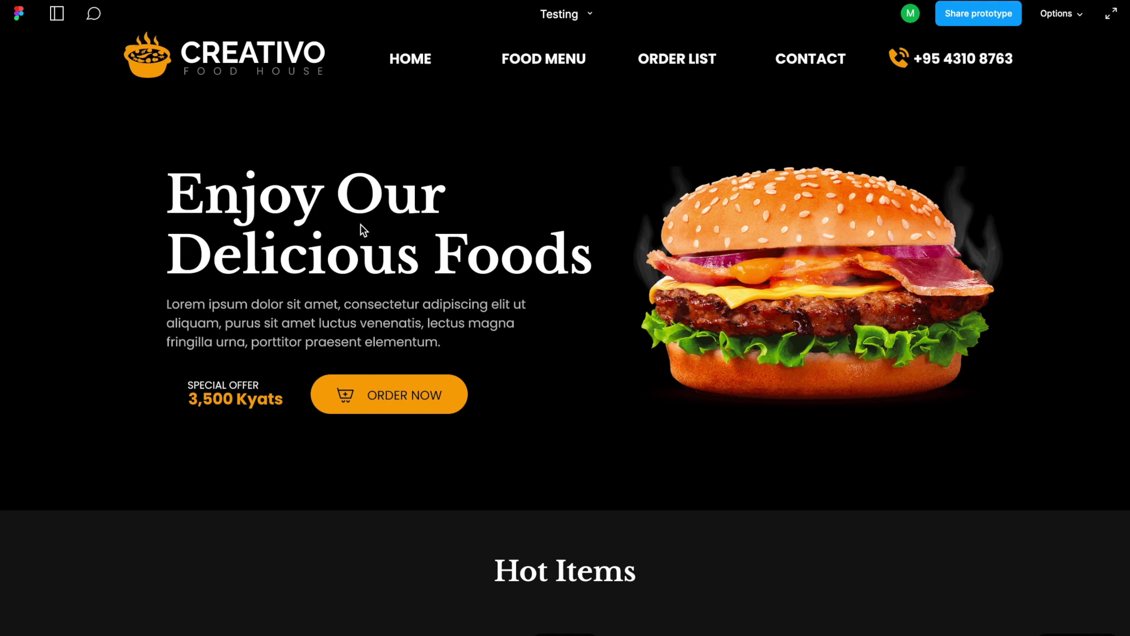
click(112, 5)
Step: Enlarge the hero burger image proportionally from its centre to 509 × 325
click(668, 363)
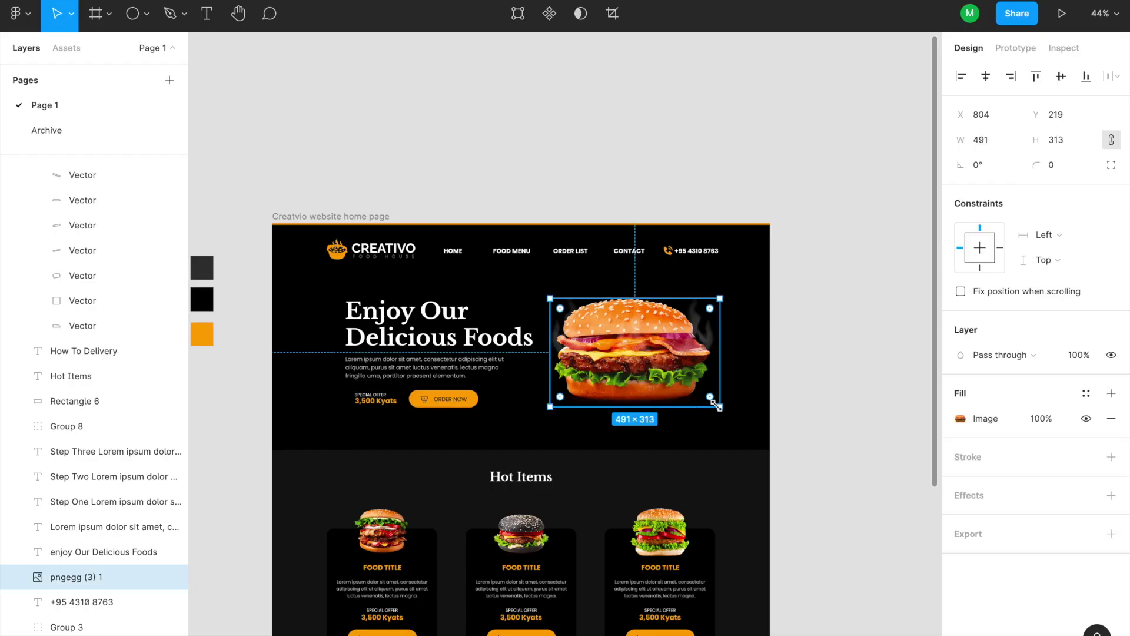
drag(722, 409, 724, 411)
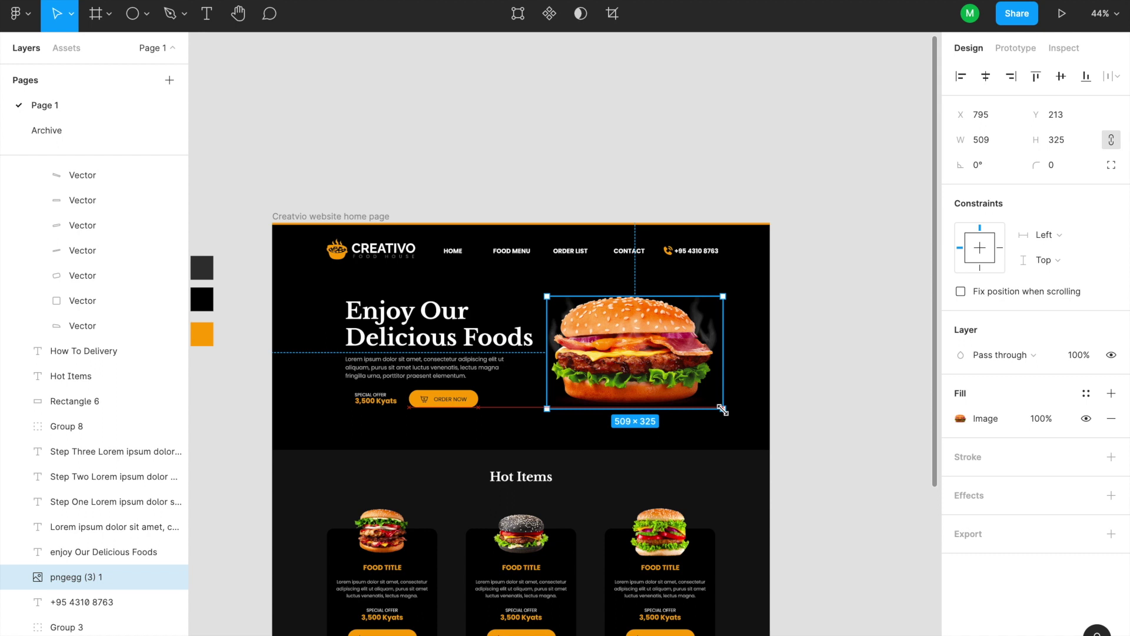
click(815, 402)
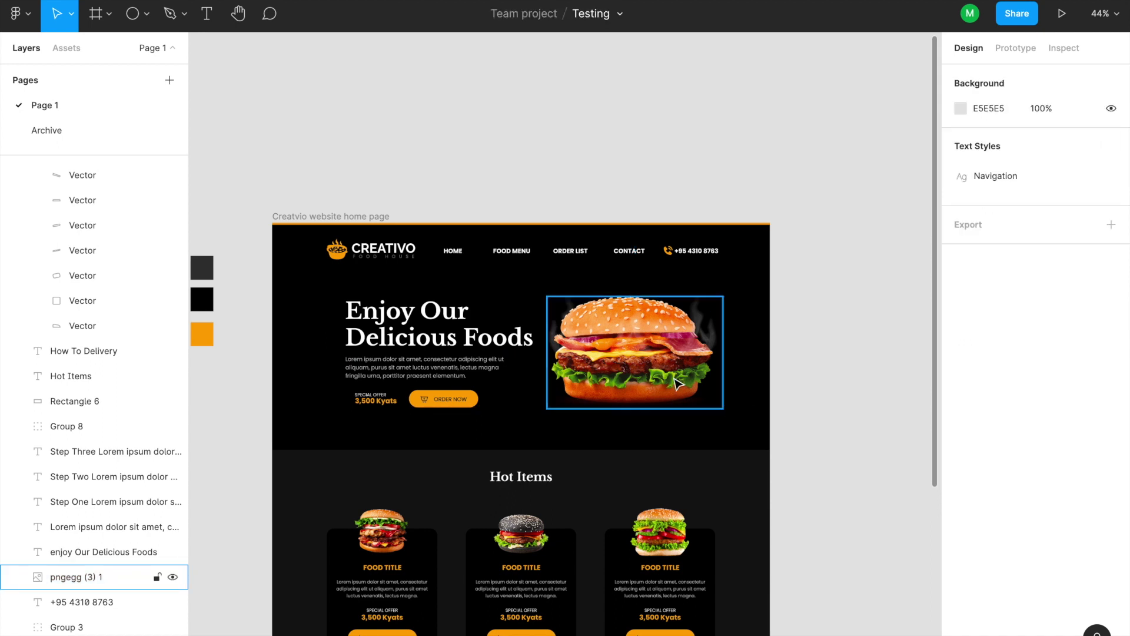
Step: Show the 12-column layout grid on the home page frame
click(335, 219)
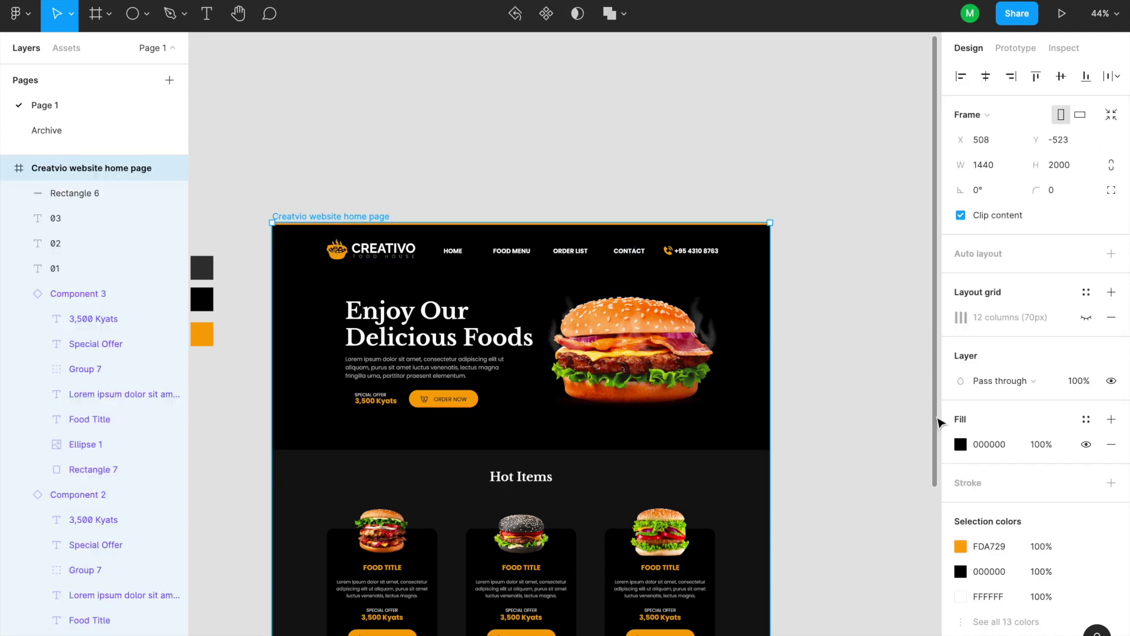
click(1083, 319)
click(813, 366)
Step: Enlarge the hero burger image proportionally about its centre to 581 × 371
scroll(633, 368, up, 2)
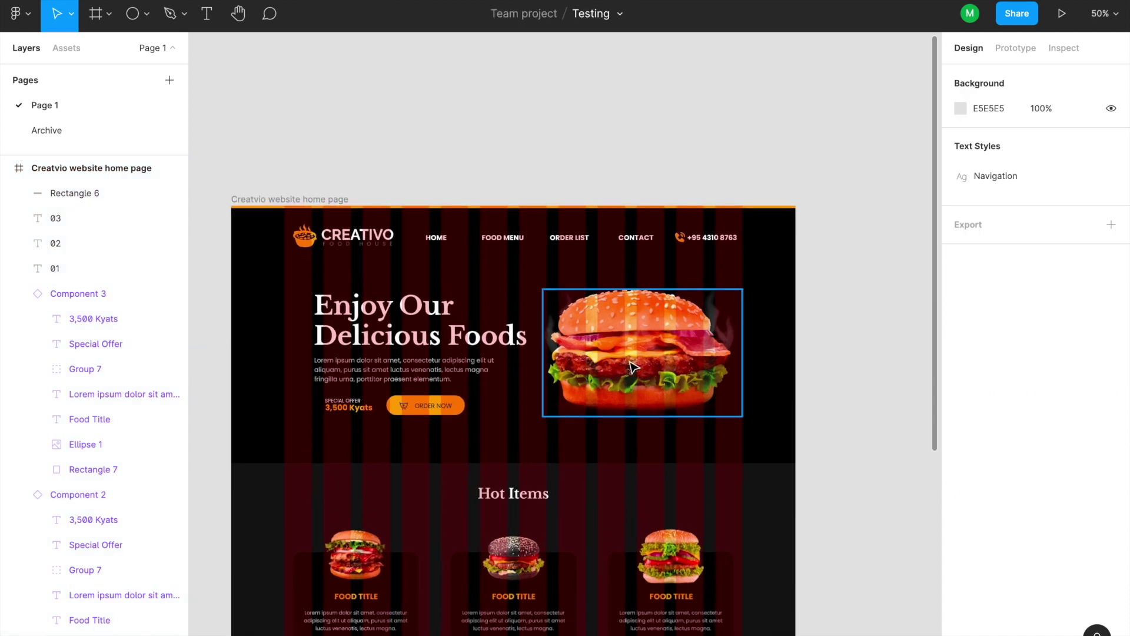
click(633, 368)
drag(739, 417, 748, 425)
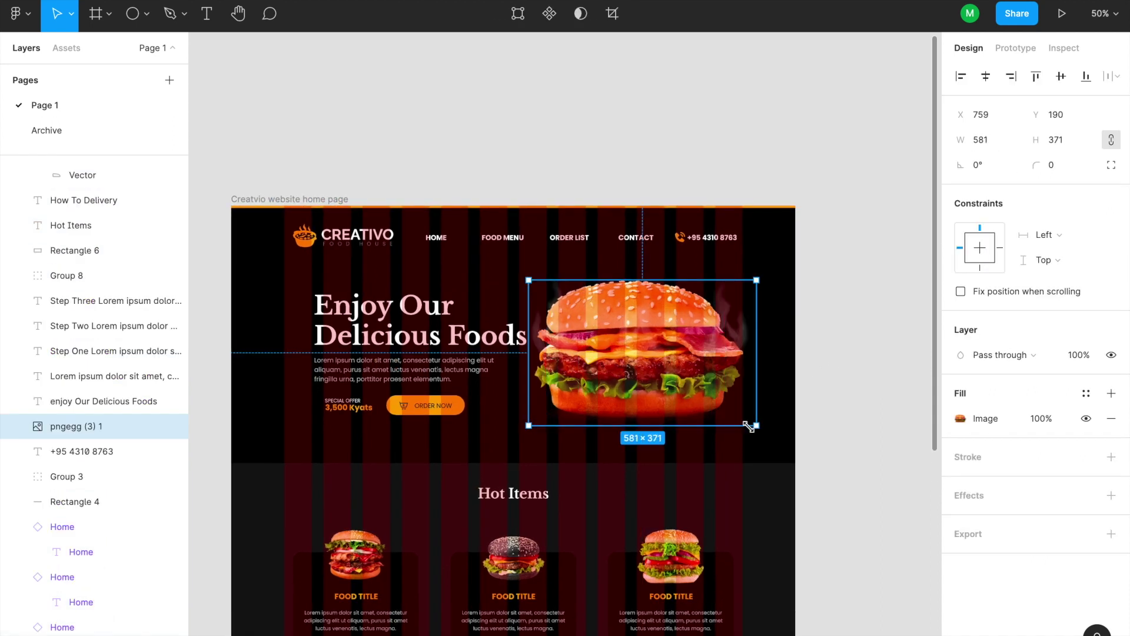
click(852, 438)
Step: Move the hero heading, paragraph and offer group left to put the paragraph at X 168, near the first grid column
drag(273, 298, 498, 438)
key(shift+Left)
key(shift+Left)
key(shift+Left)
key(shift+Left)
key(shift+Left)
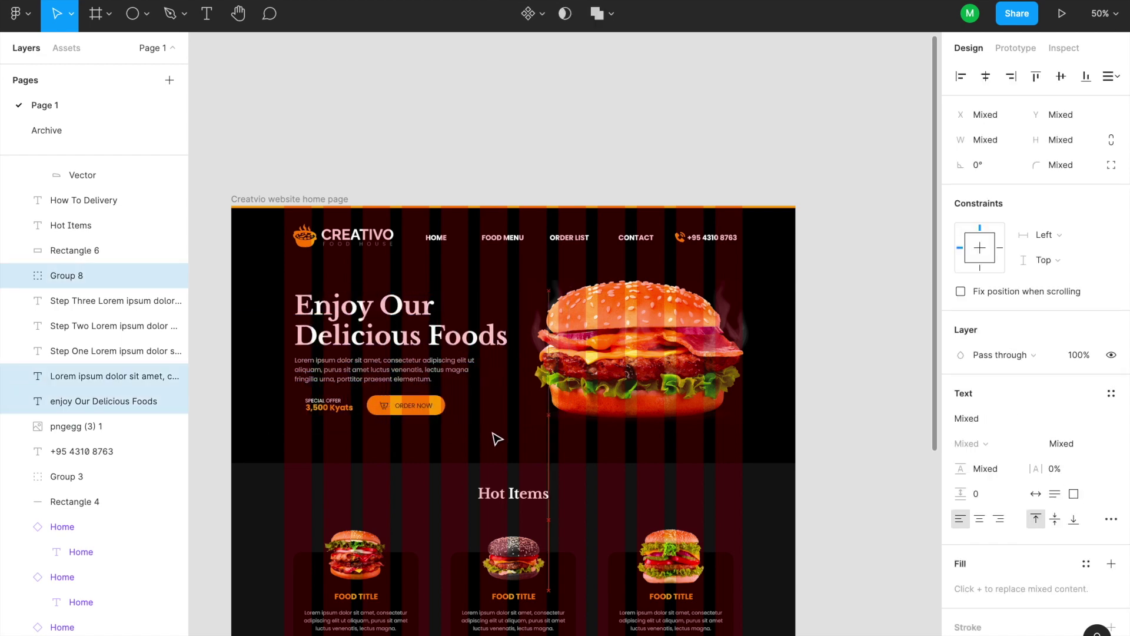
key(Right)
key(Right)
key(Right)
key(Right)
key(Right)
key(Right)
key(Right)
key(Right)
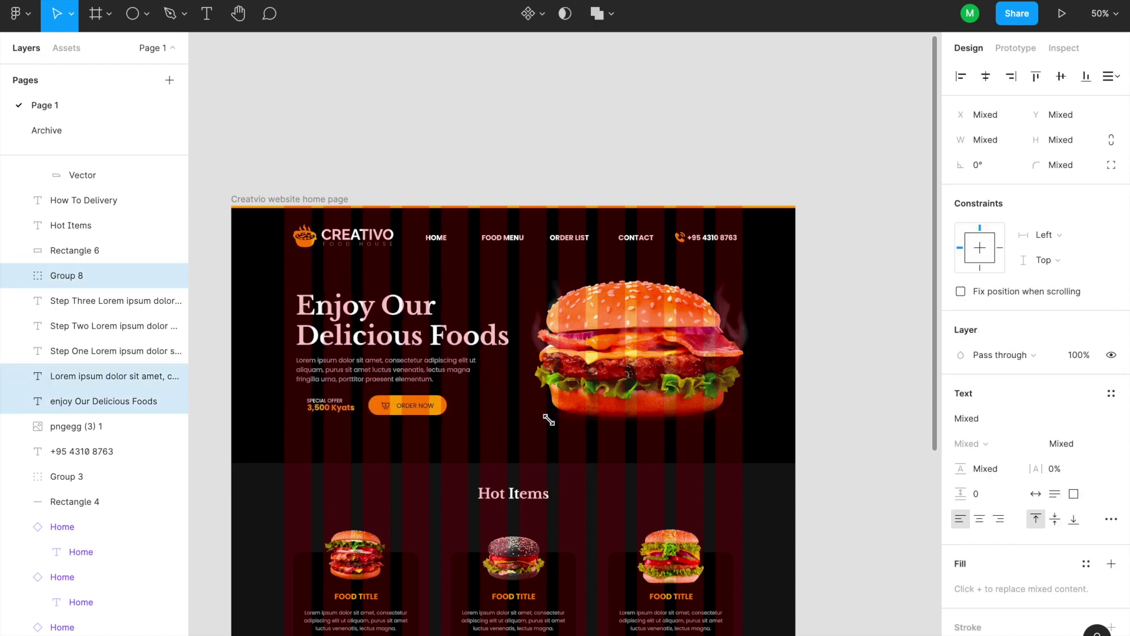
Step: Move the enlarged burger image left and slightly down to X 738, Y 194
click(613, 406)
key(shift+Left)
key(shift+Left)
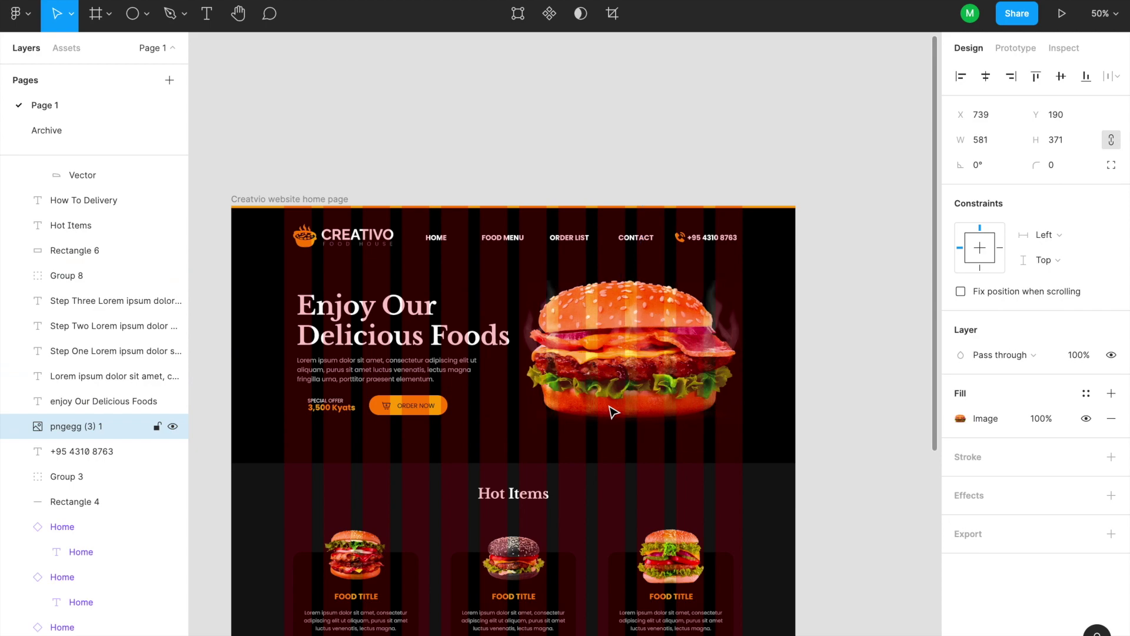
key(Down)
key(Left)
key(Down)
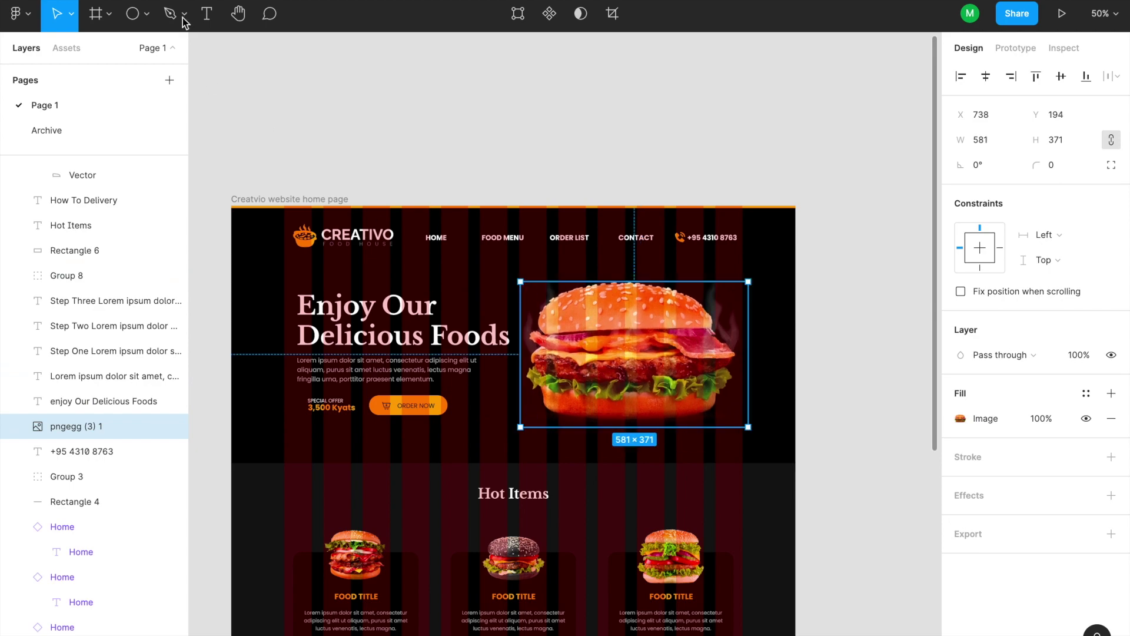
Step: Review the adjusted hero and Hot Items sections in the prototype preview and return to the design
click(235, 1)
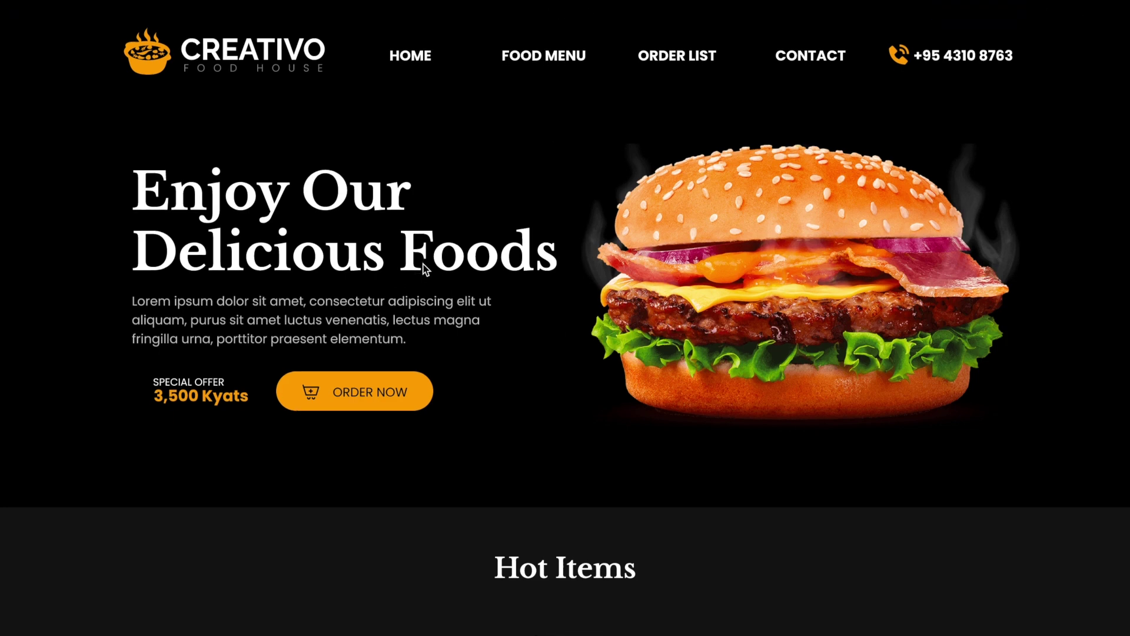
scroll(532, 330, down, 5)
scroll(572, 333, up, 4)
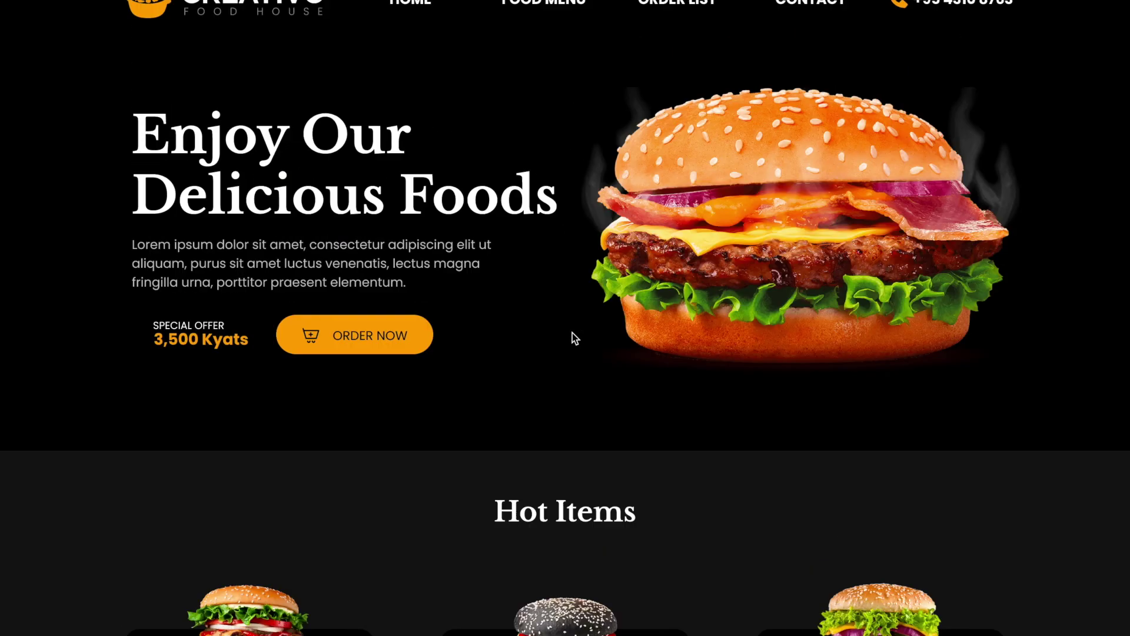
scroll(572, 333, down, 2)
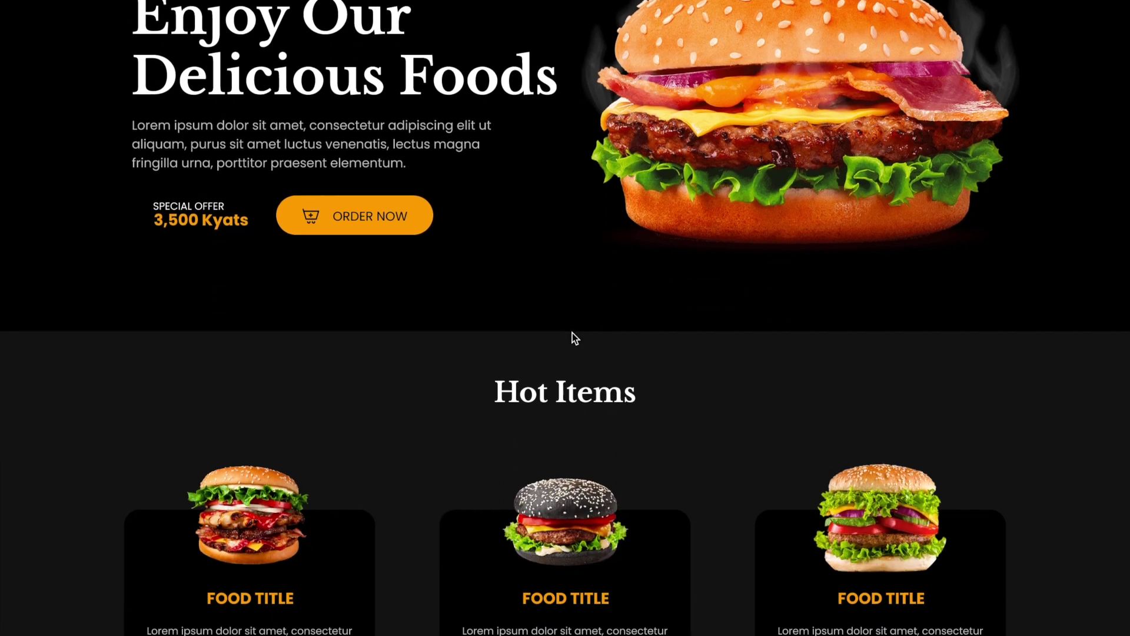
scroll(575, 338, down, 5)
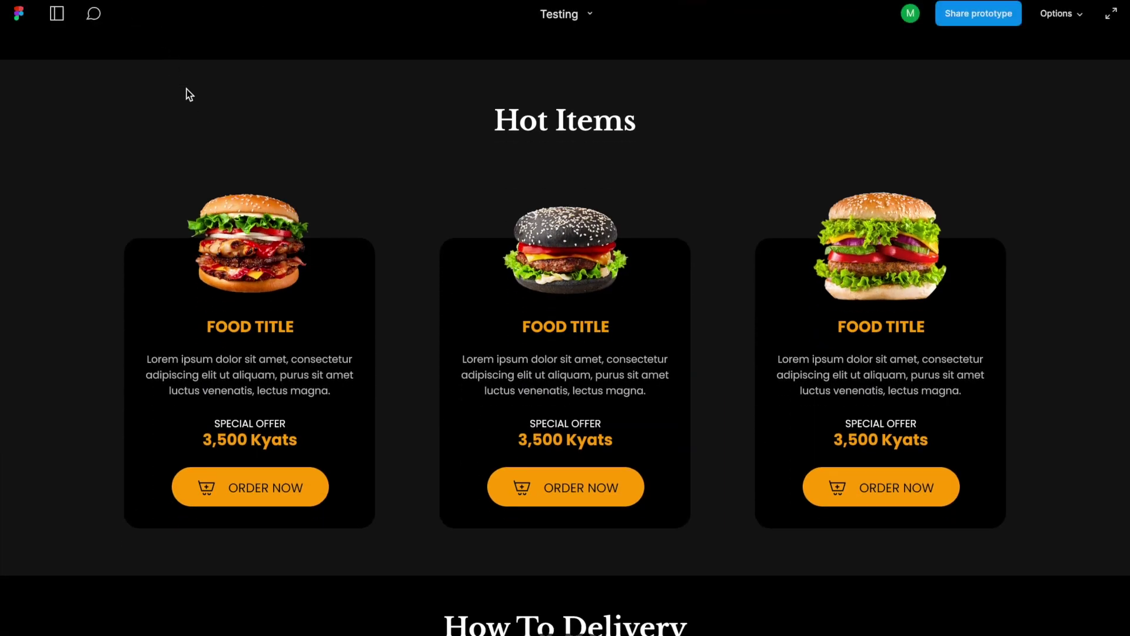
scroll(229, 164, up, 8)
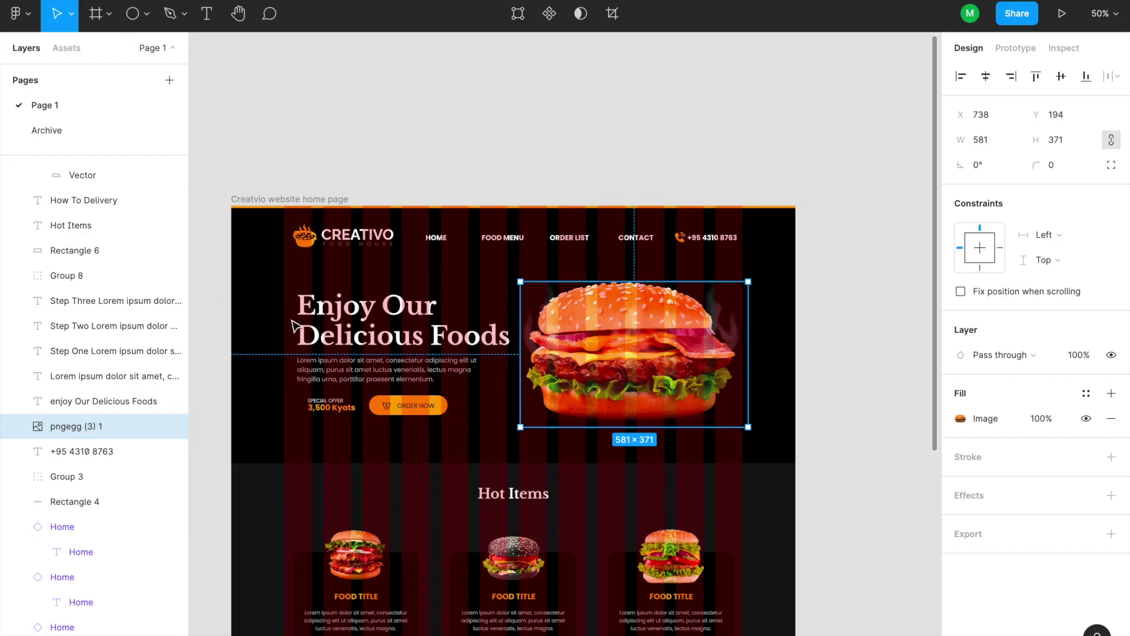
Step: Move the hero's special offer and price text left to line up with the paragraph's left edge at X 168
scroll(293, 325, up, 3)
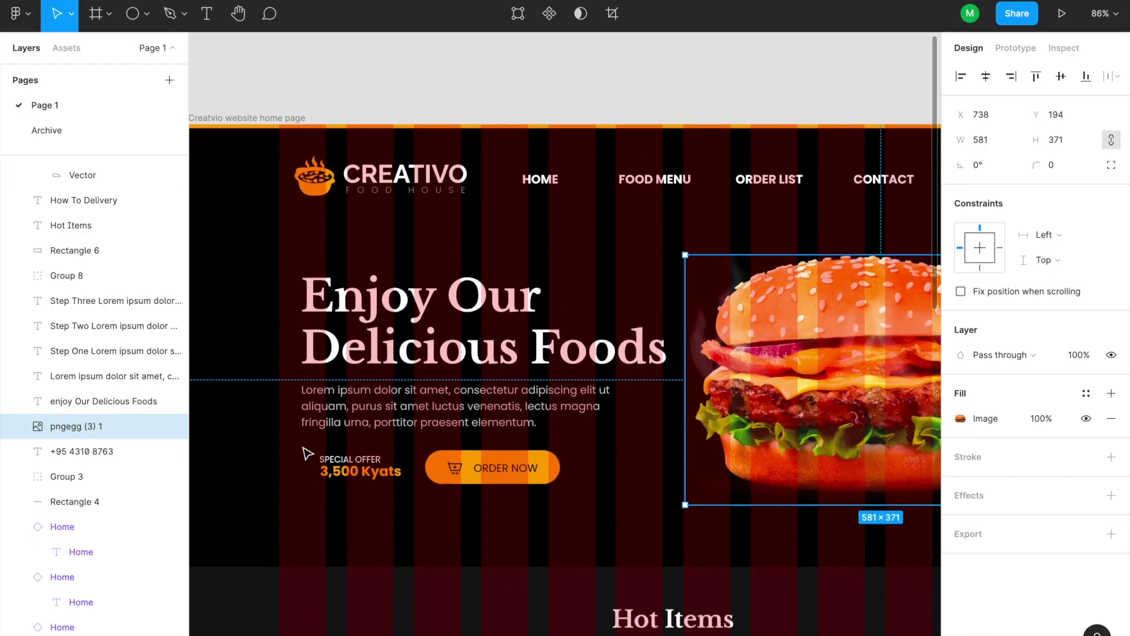
scroll(305, 454, up, 2)
scroll(306, 453, up, 2)
click(410, 491)
drag(410, 492, 380, 498)
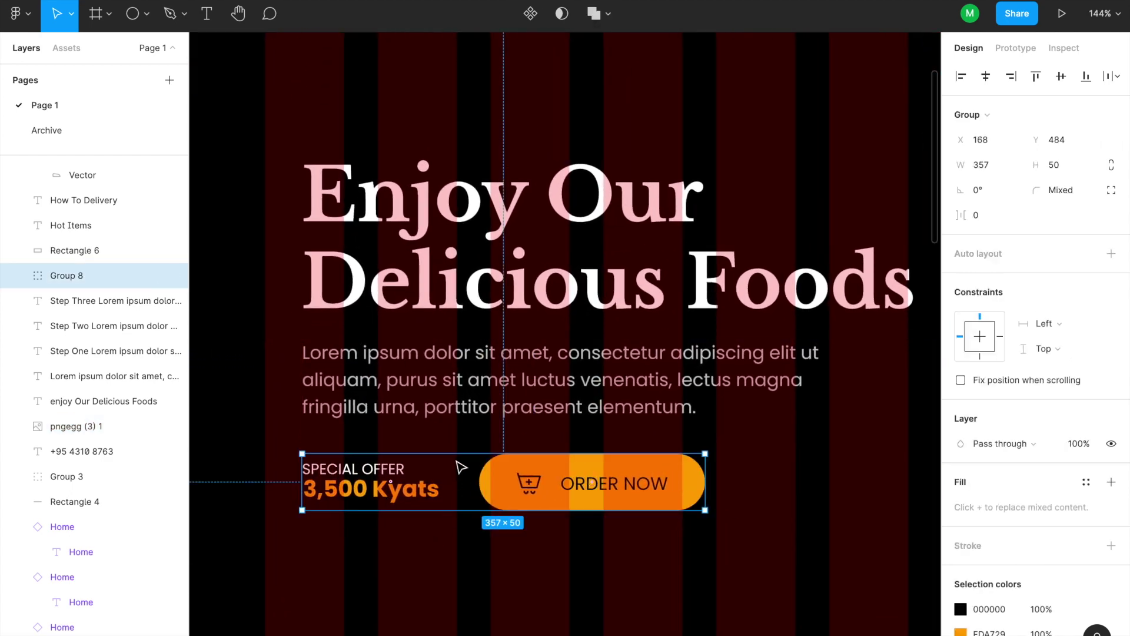
Step: Move the hero's Order Now button 10 px to the right, away from the price text, and clear the selection
click(458, 465)
scroll(457, 465, down, 3)
click(594, 480)
click(628, 490)
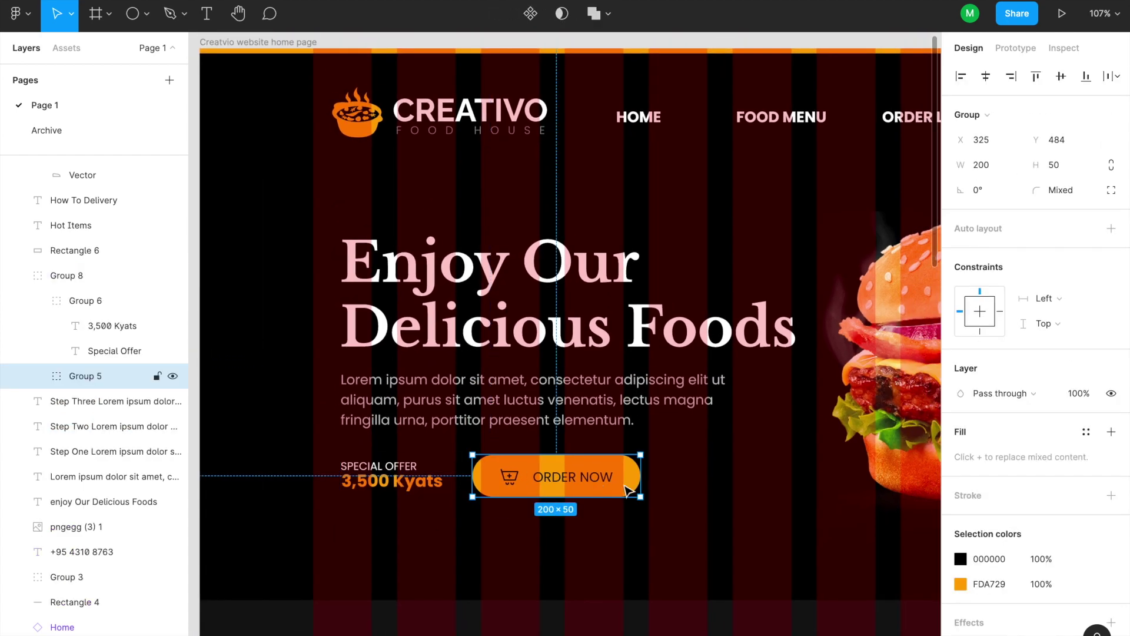
key(shift+Right)
scroll(625, 487, up, 1)
click(507, 467)
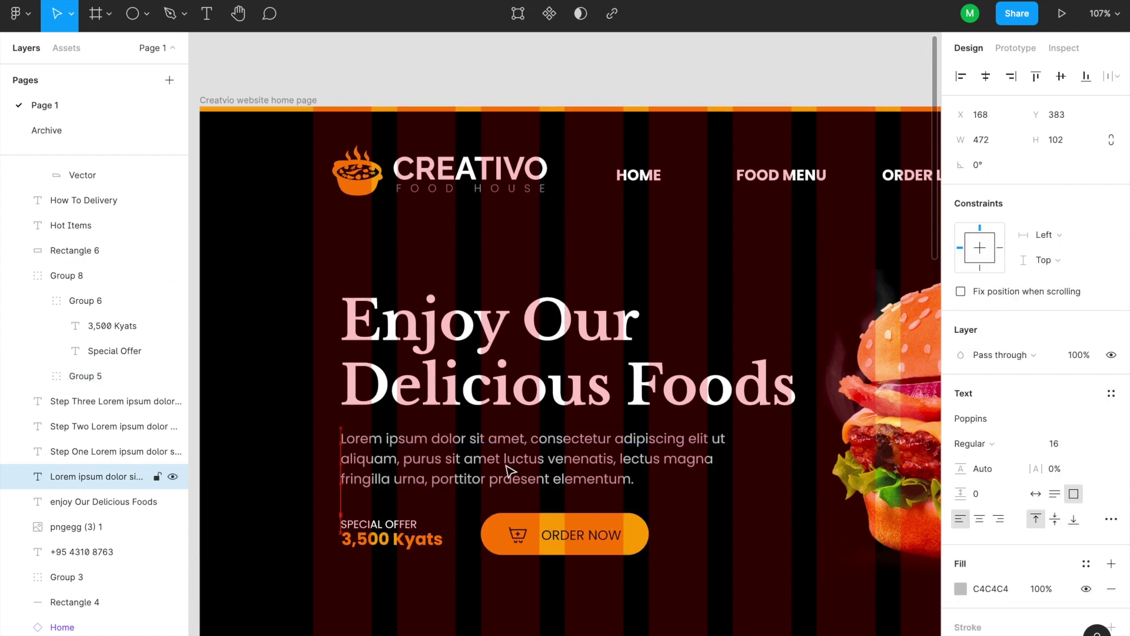
key(Escape)
scroll(583, 382, down, 2)
scroll(583, 383, down, 3)
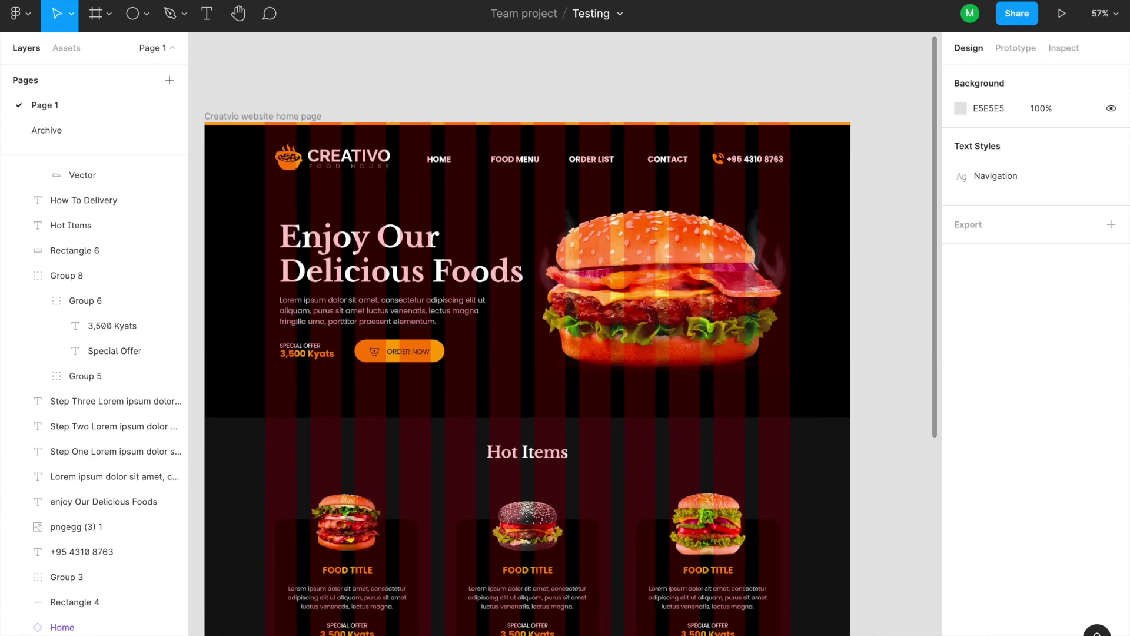
Step: Review the hero section's updated text and button spacing in the prototype preview and return to the design
key(ctrl+alt+Return)
scroll(644, 342, down, 3)
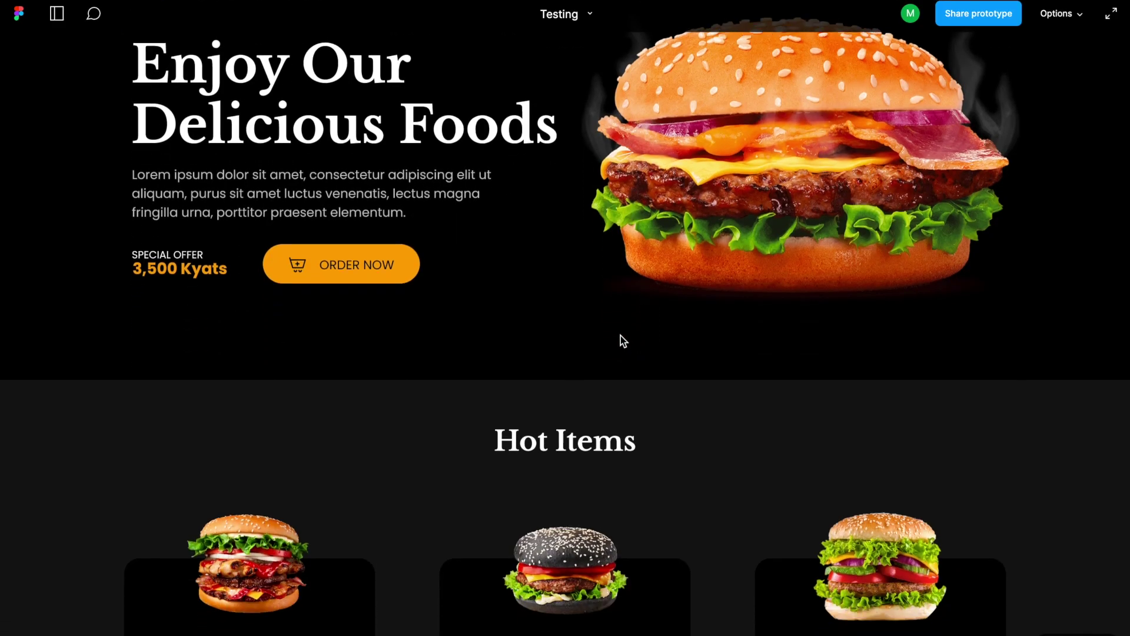
scroll(620, 336, up, 3)
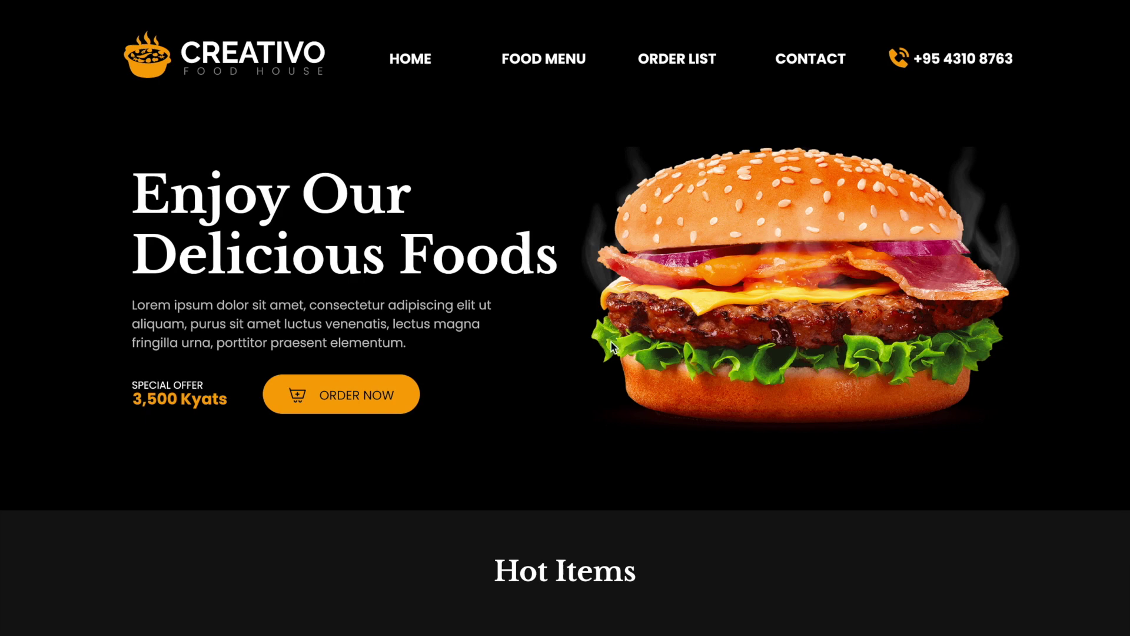
key(Escape)
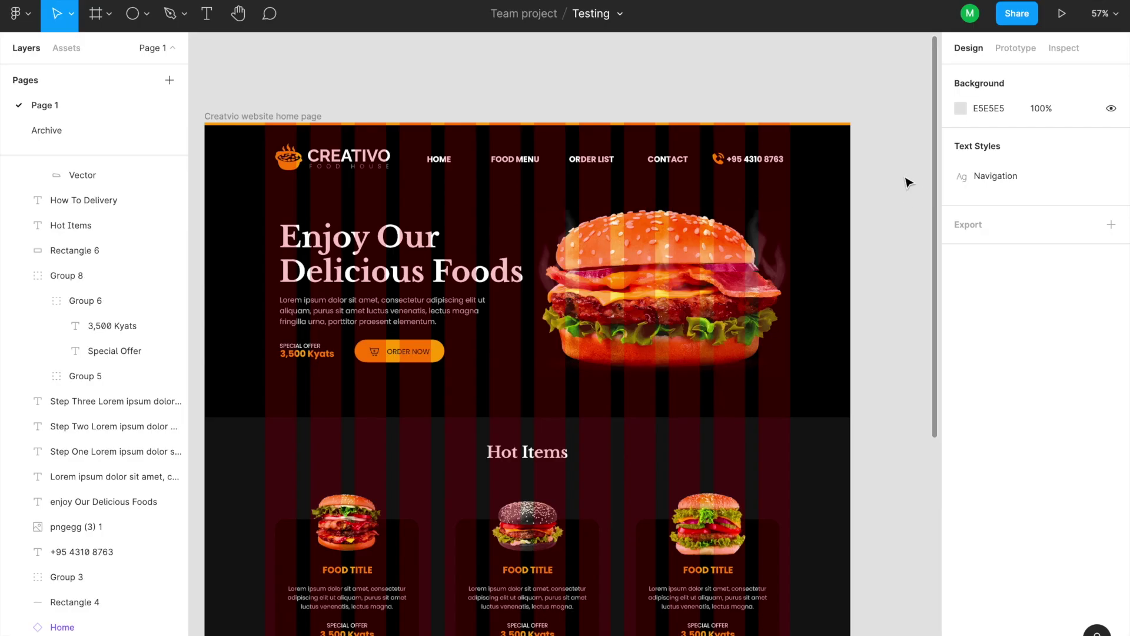
Step: Change the header's phone number text fill from the document colors to orange FDA729
scroll(754, 177, up, 5)
click(736, 151)
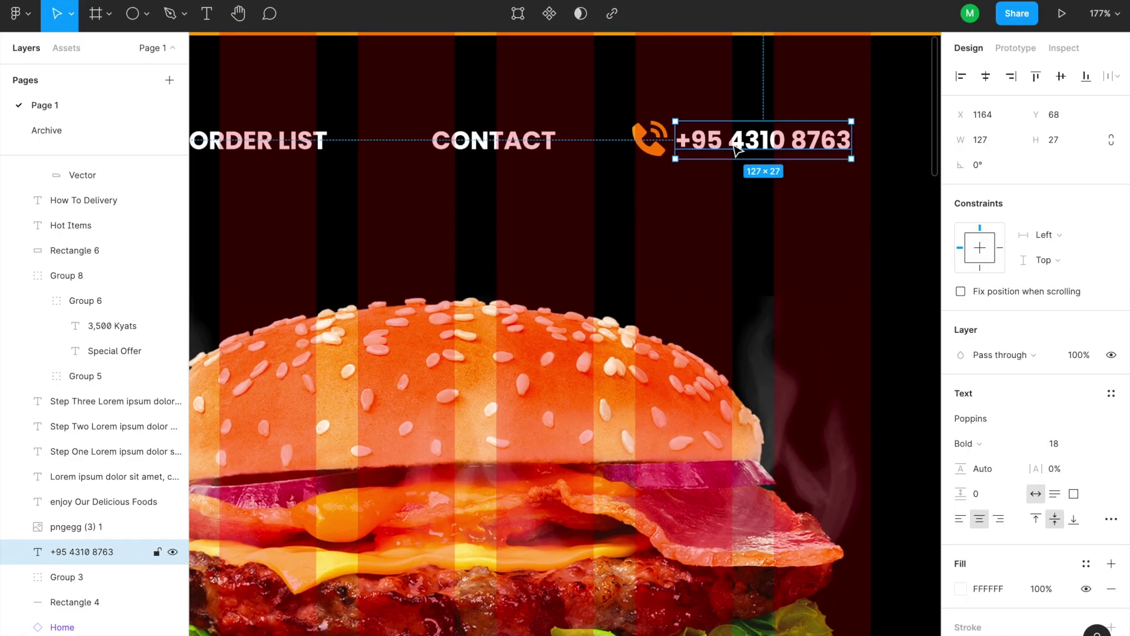
click(962, 590)
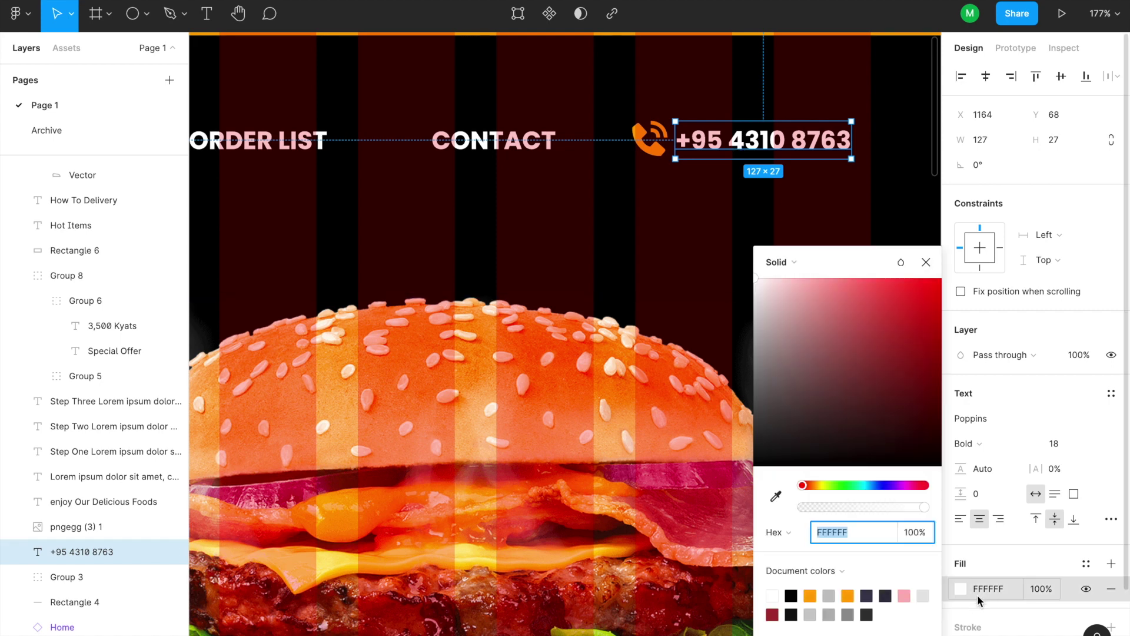
click(811, 596)
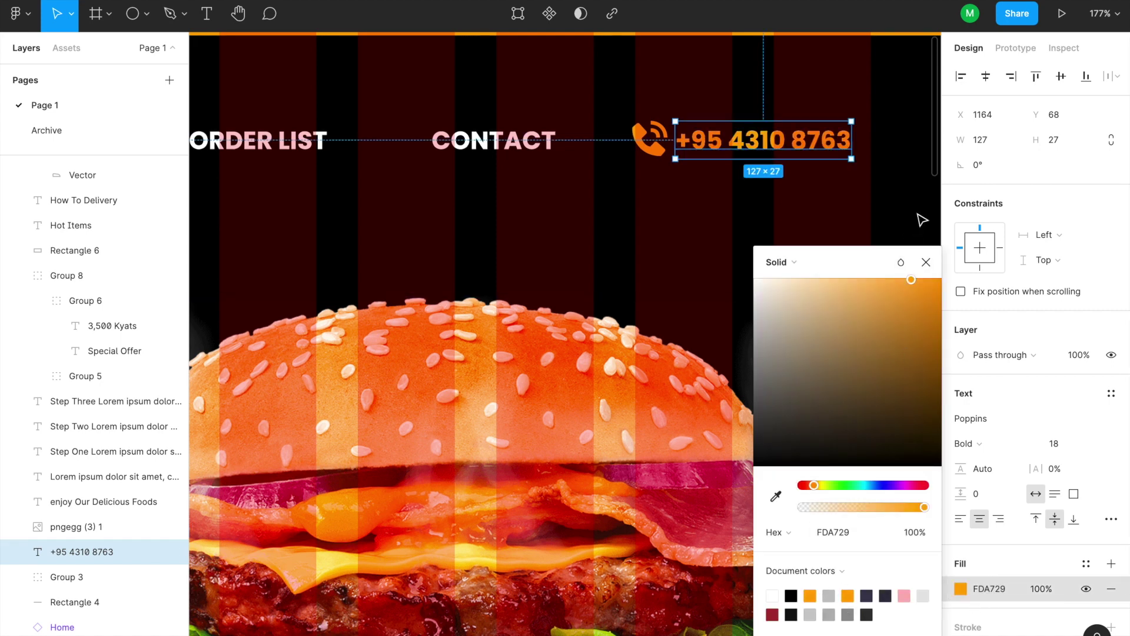
click(926, 262)
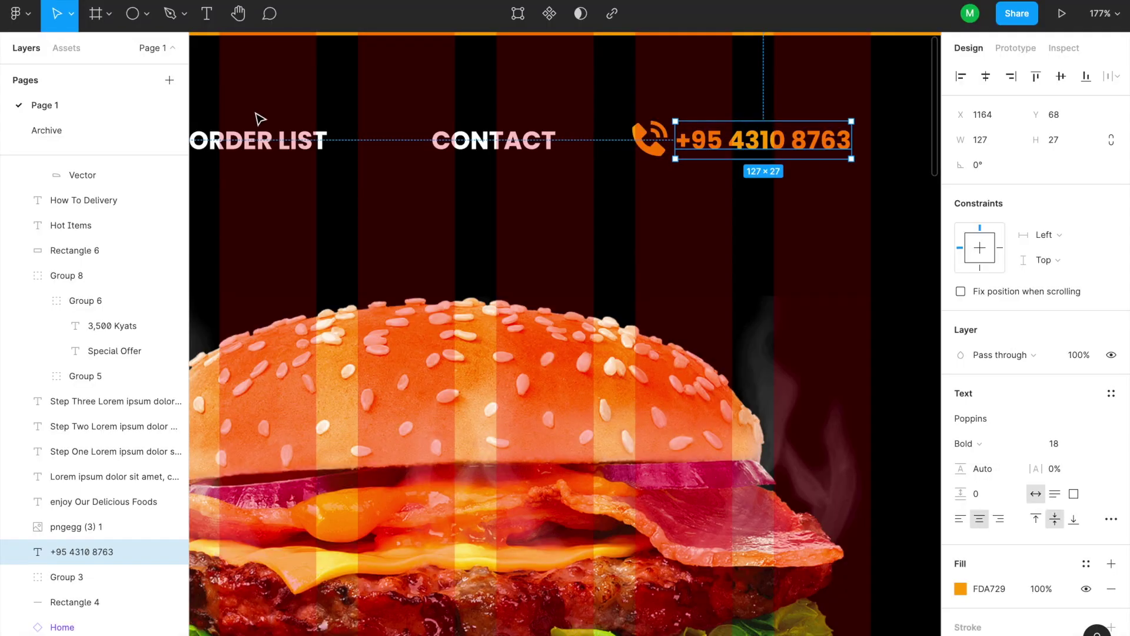
Step: Recolor the logo's CREATIVO text with the orange sampled from the bar along the page's upper edge, and deselect it
scroll(260, 118, up, 3)
scroll(260, 119, left, 15)
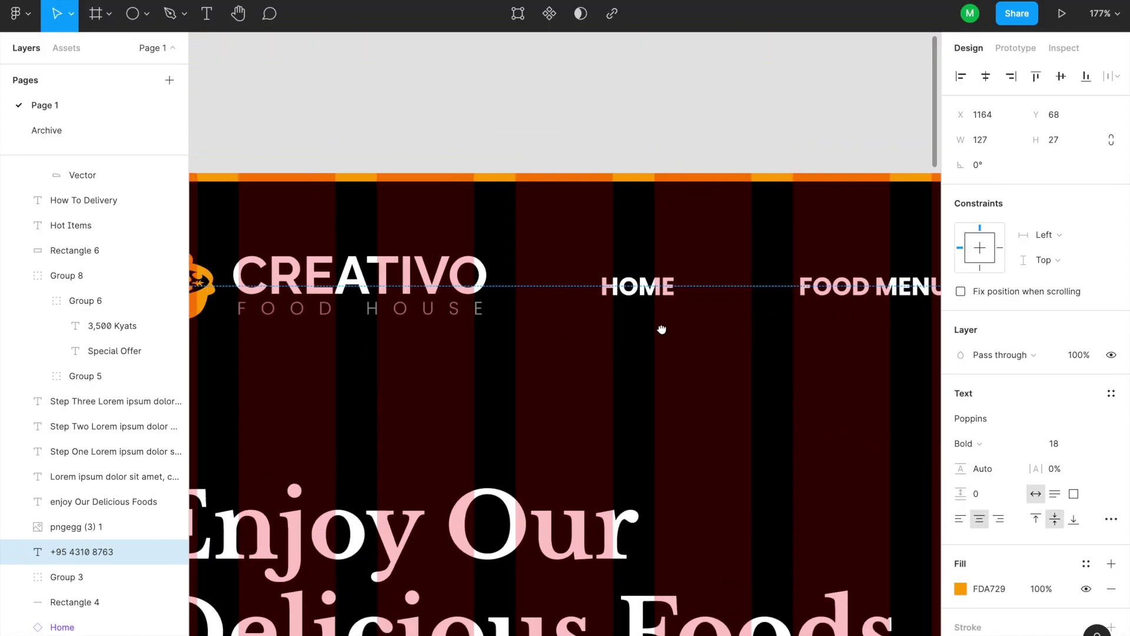
click(372, 298)
drag(372, 297, 502, 302)
double_click(499, 283)
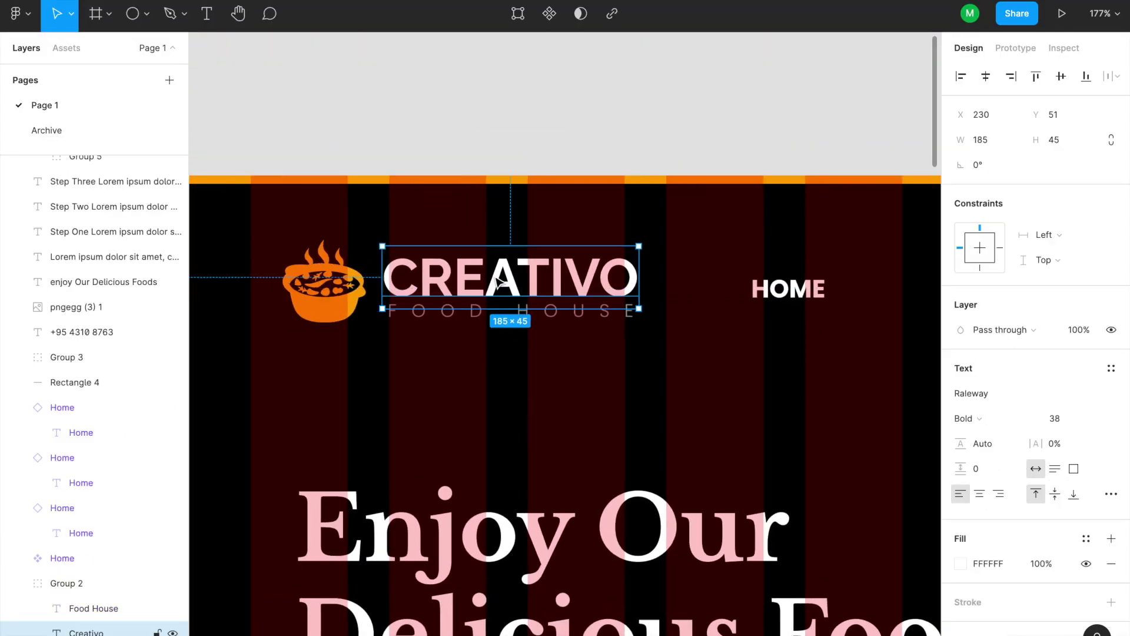
key(i)
click(509, 174)
key(Escape)
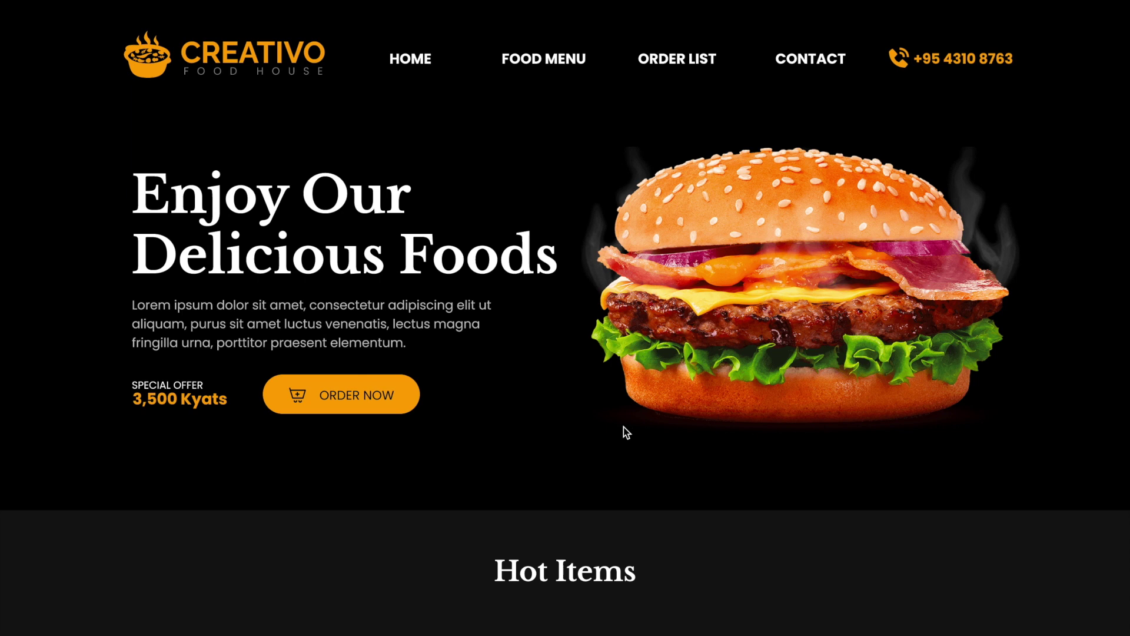
Step: Review the recolored header and the sections below in the prototype preview, and inspect the logo closely in the design
scroll(624, 427, down, 3)
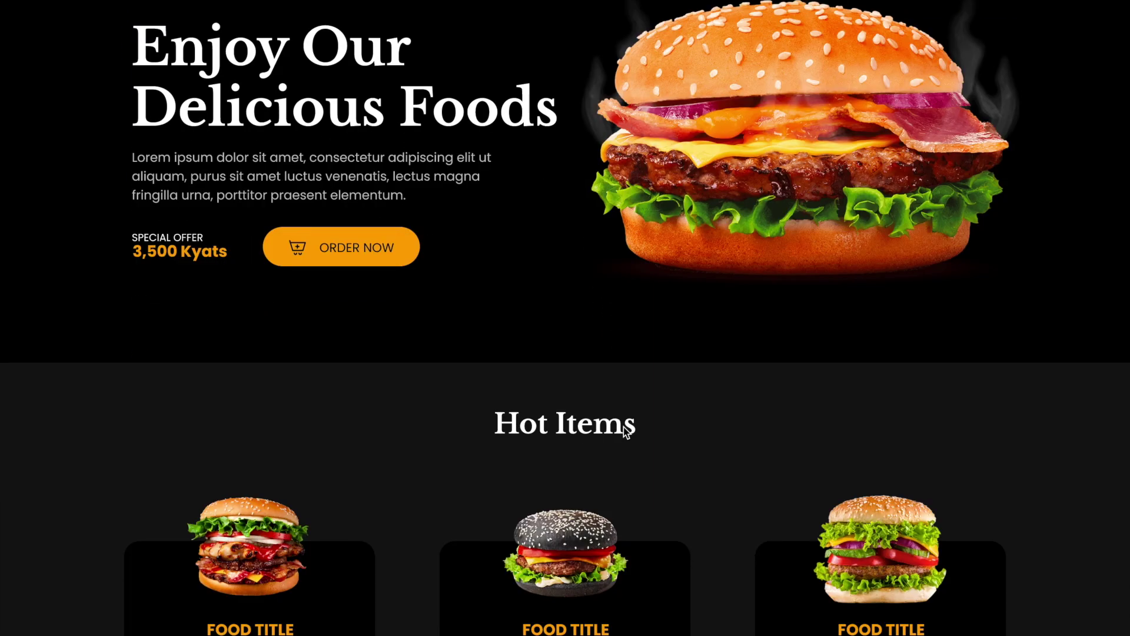
scroll(623, 426, down, 2)
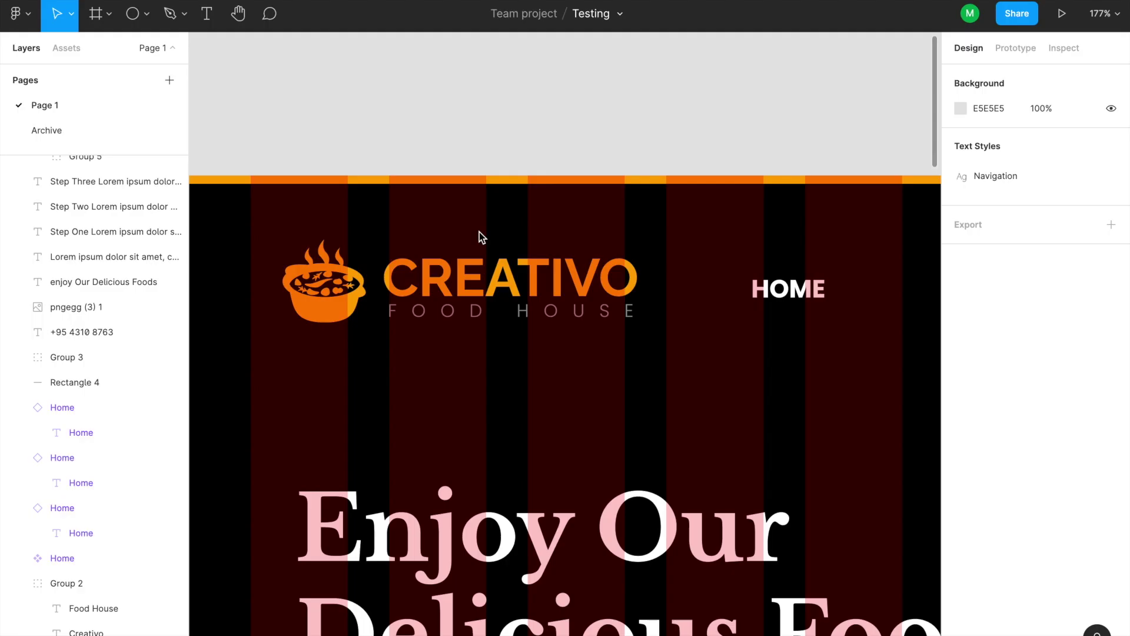
scroll(617, 296, up, 5)
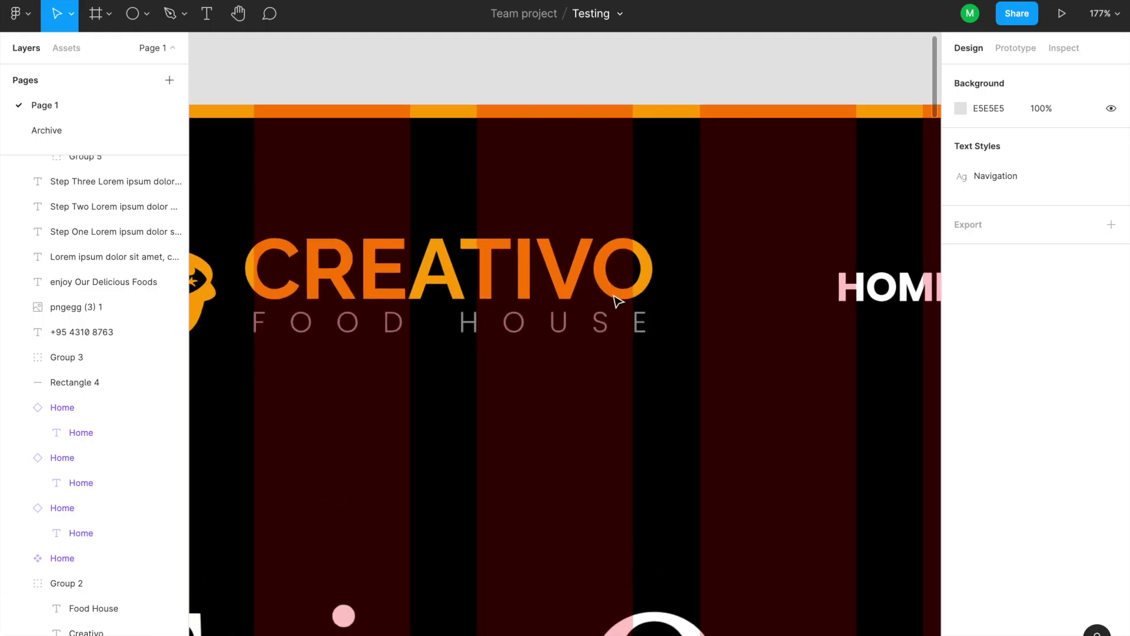
scroll(664, 377, down, 8)
Step: Draw a thin rectangle about 179 × 4 as an underline directly beneath the Hot Items heading
drag(565, 282, 499, 212)
drag(733, 429, 520, 174)
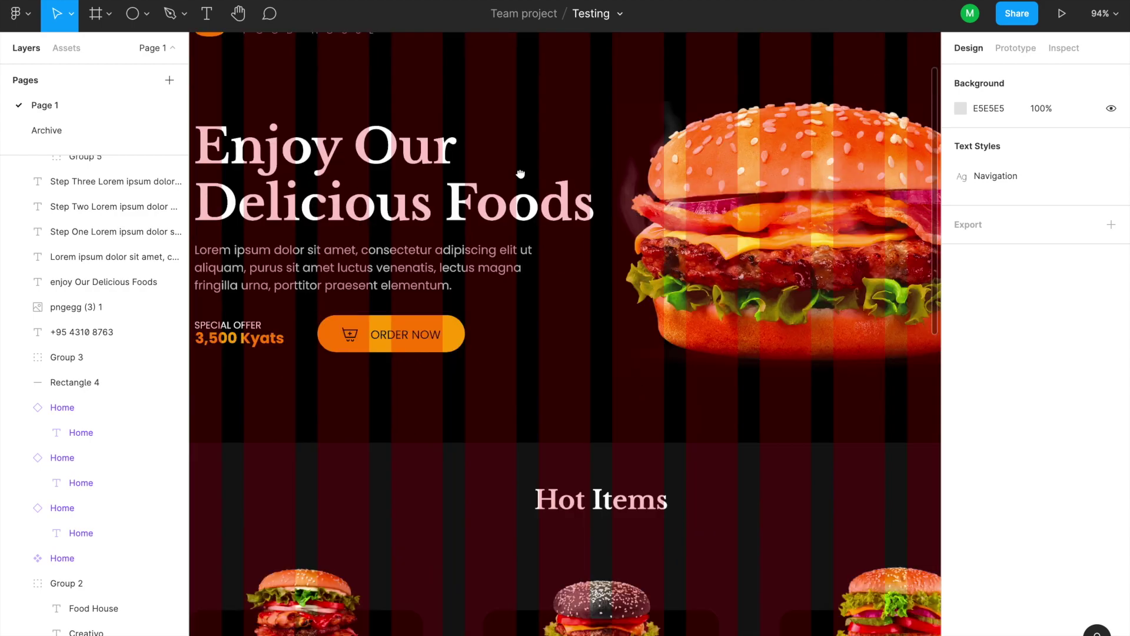
drag(584, 359, 485, 123)
drag(723, 626, 631, 441)
drag(547, 362, 552, 375)
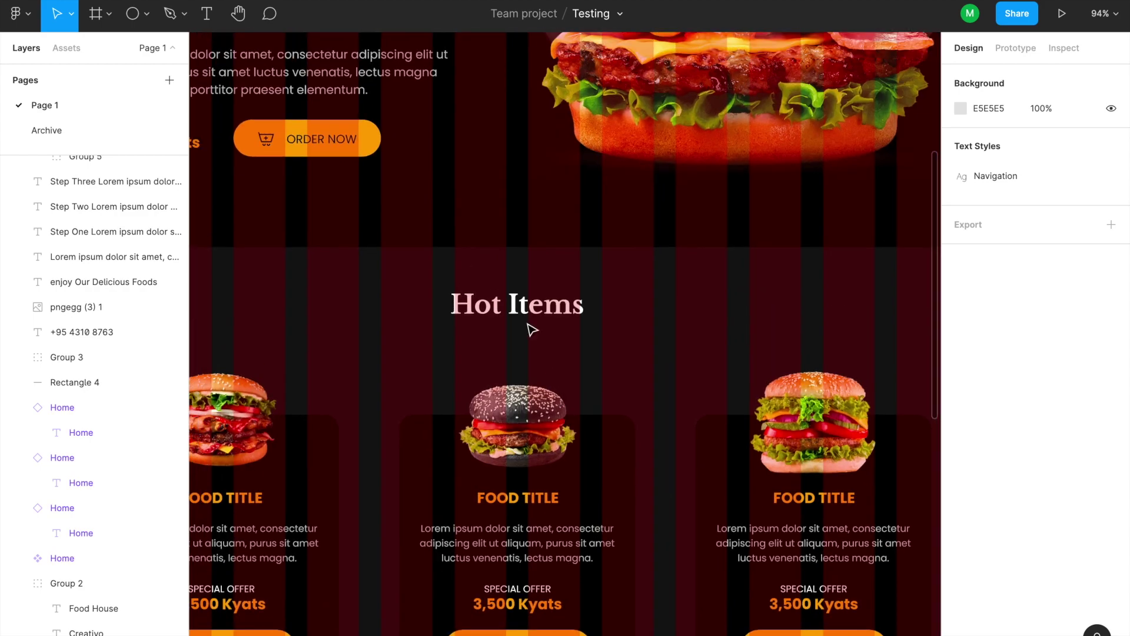
scroll(529, 322, down, 5)
scroll(529, 322, up, 7)
scroll(532, 327, up, 5)
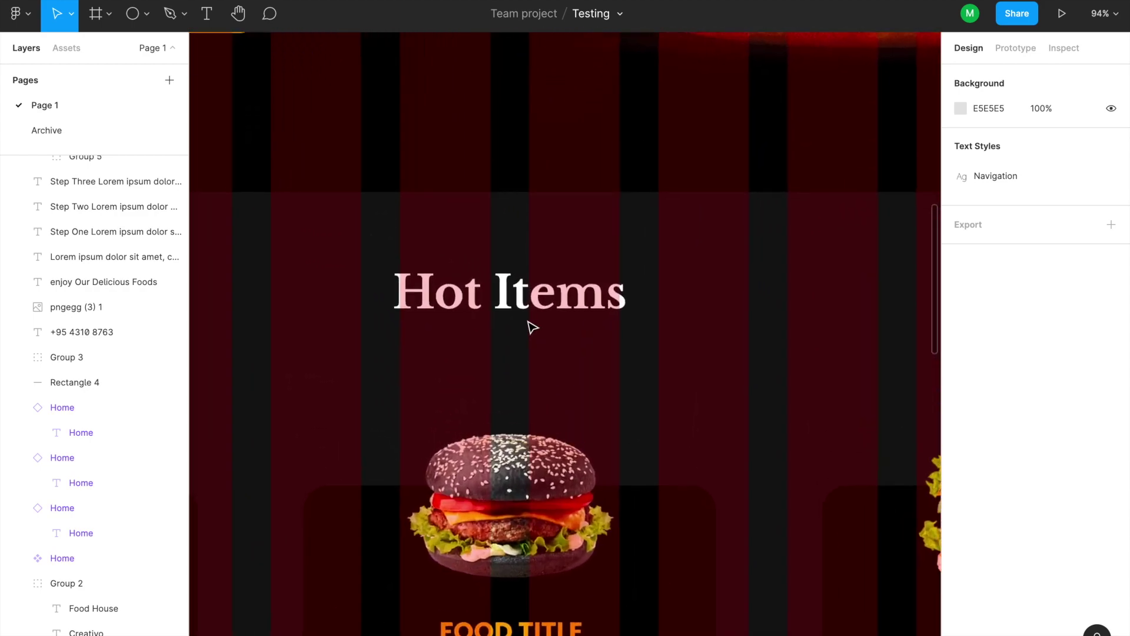
click(133, 14)
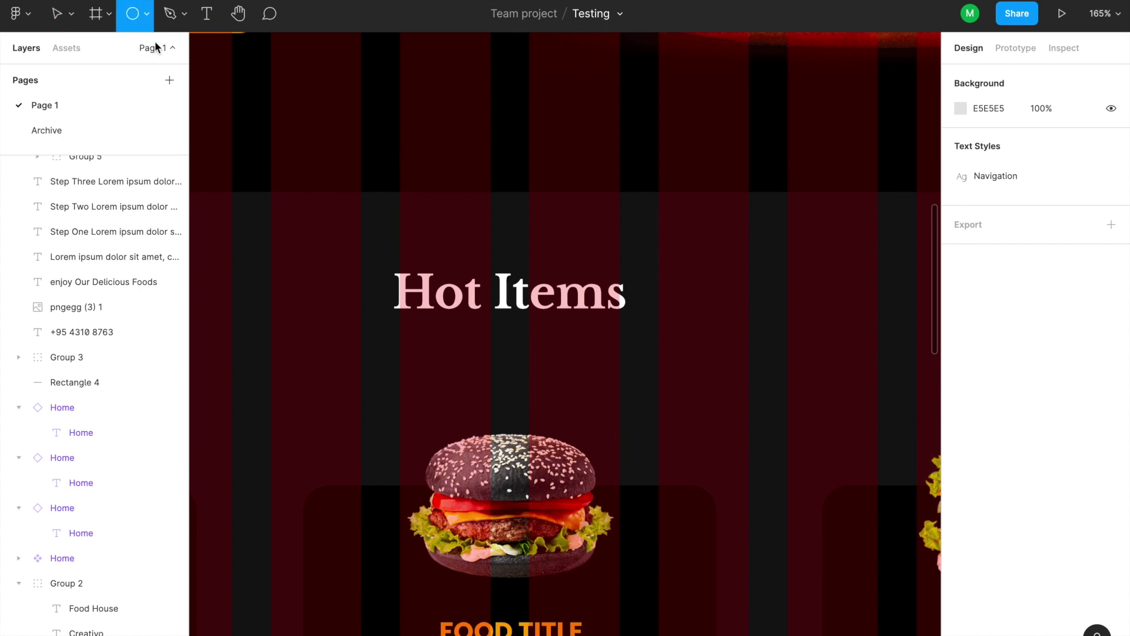
click(147, 16)
click(135, 52)
drag(395, 317, 623, 319)
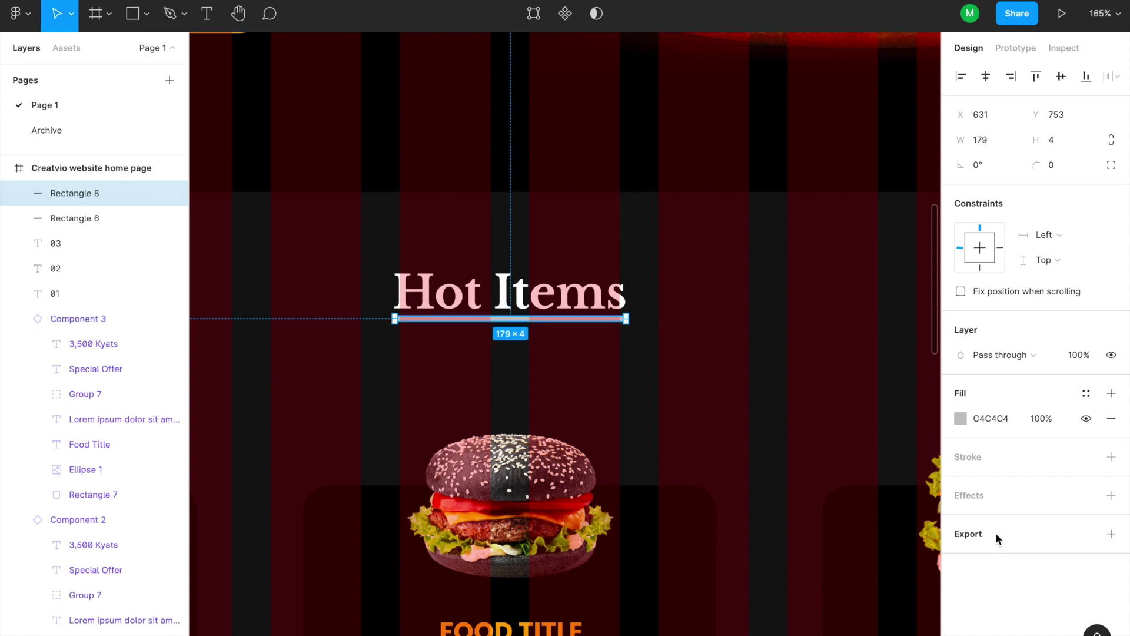
Step: Fill the Hot Items underline with orange FDA729 and set its height to 3
click(961, 418)
click(811, 595)
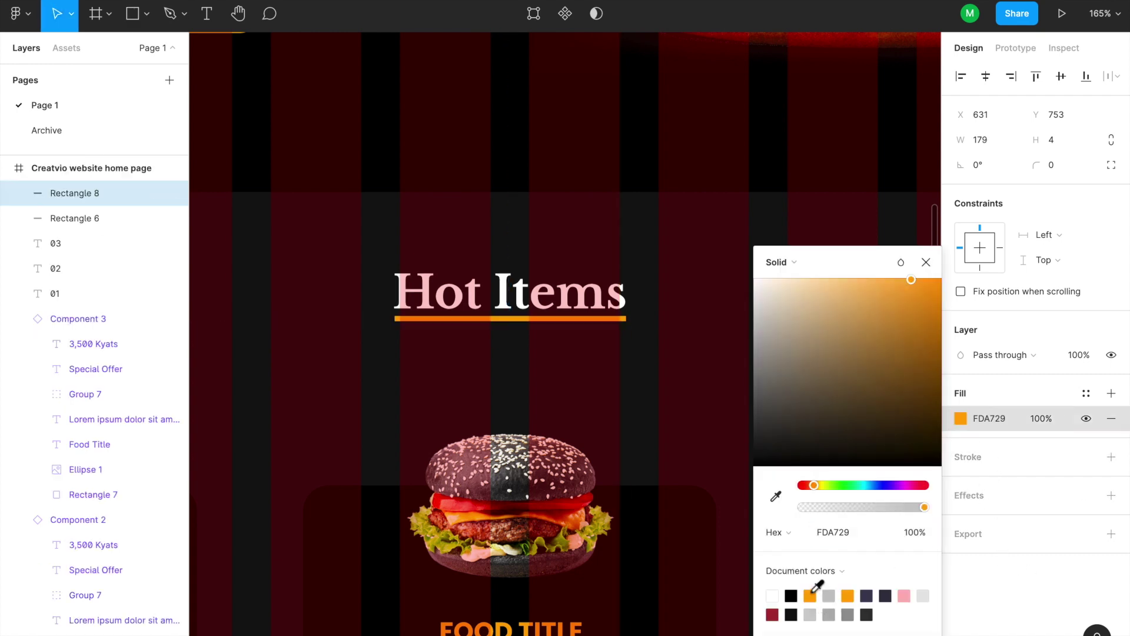
click(1051, 141)
key(BackSpace)
text(3)
key(Return)
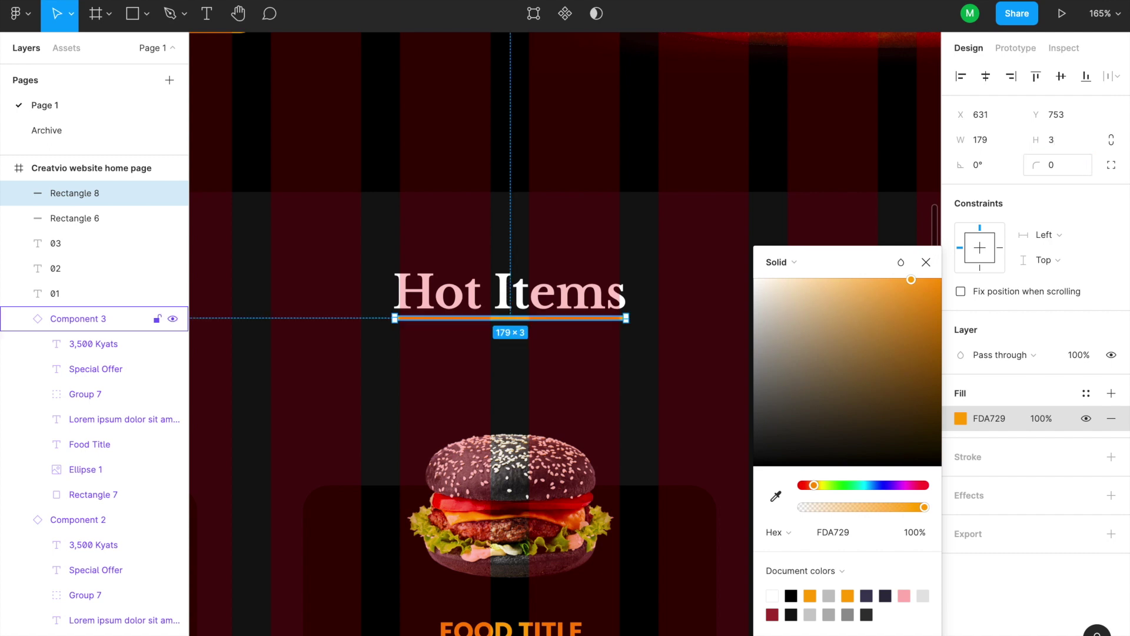
Step: Set the Hot Items underline's width to 150 and center it horizontally on the page
click(984, 142)
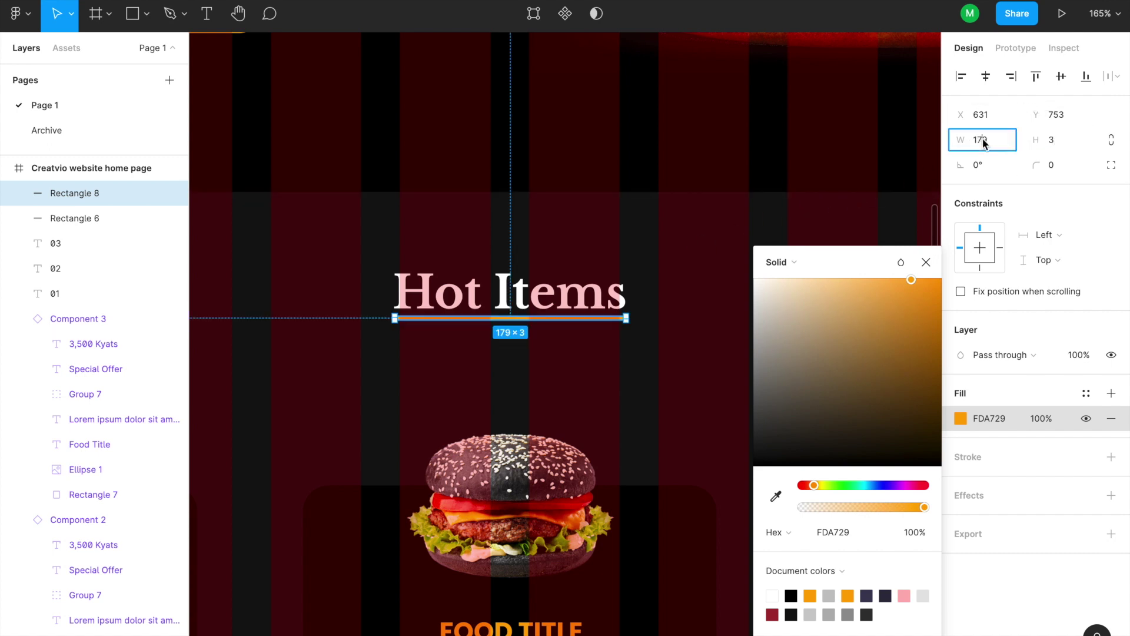
text(150)
key(Return)
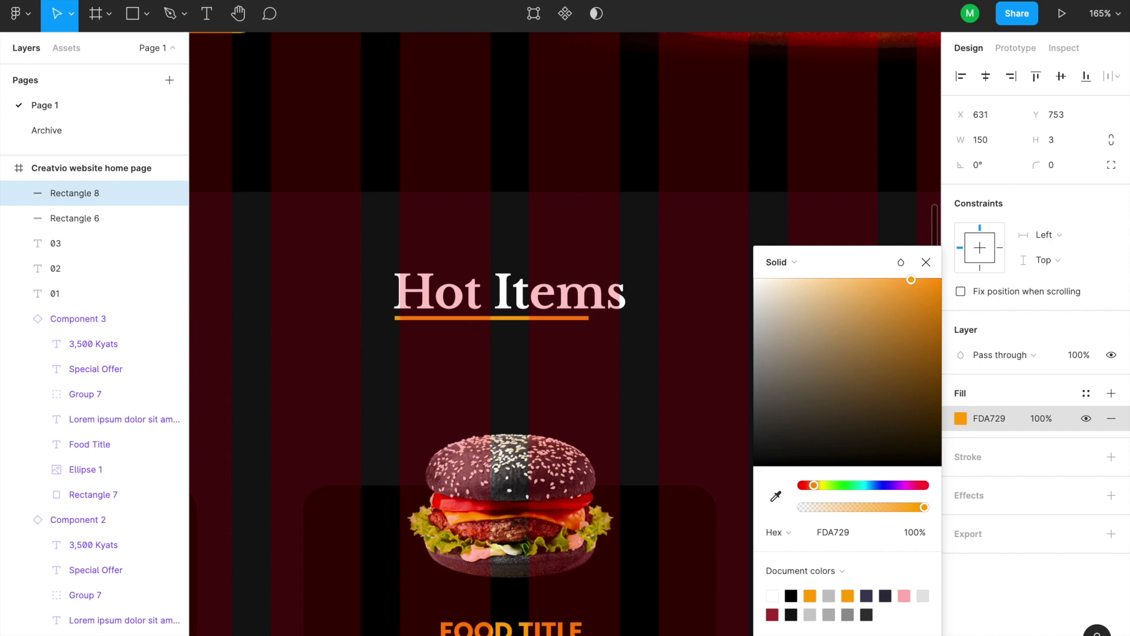
click(987, 77)
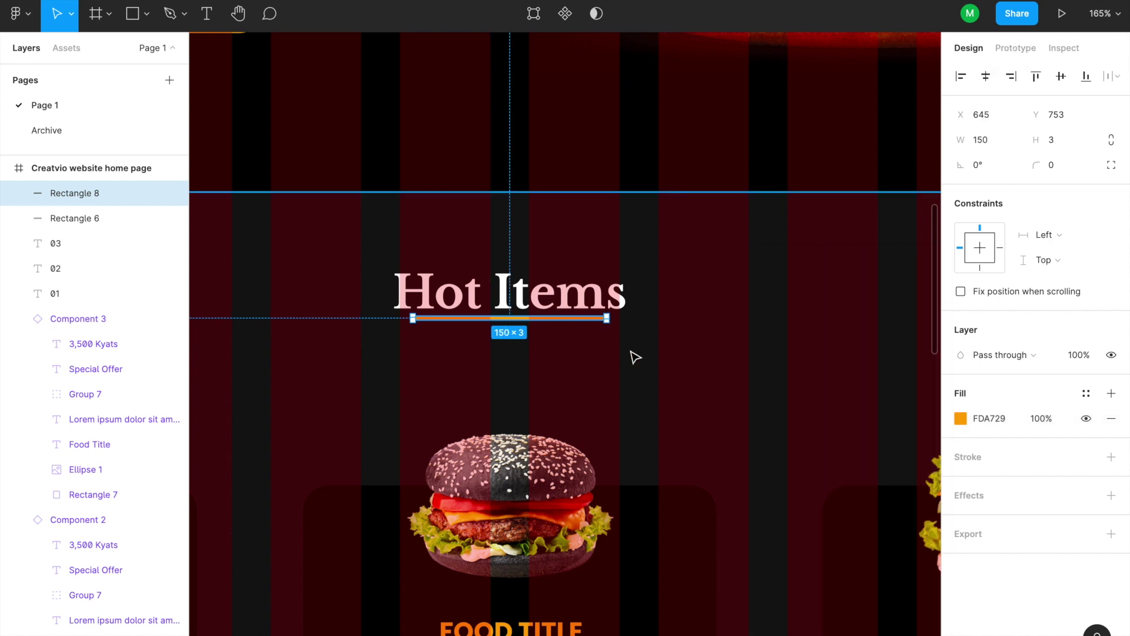
click(632, 346)
Step: Nudge the Hot Items underline 6 px down to Y 759, away from the heading
click(515, 320)
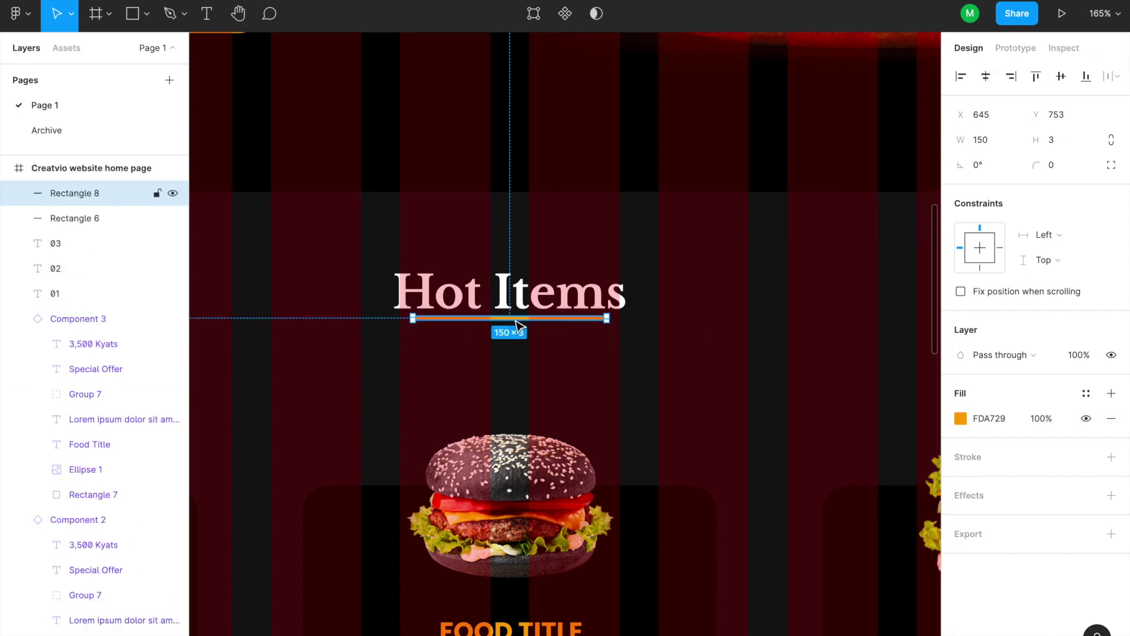
key(Down)
key(Down)
key(Down)
key(Down)
key(Down)
key(Down)
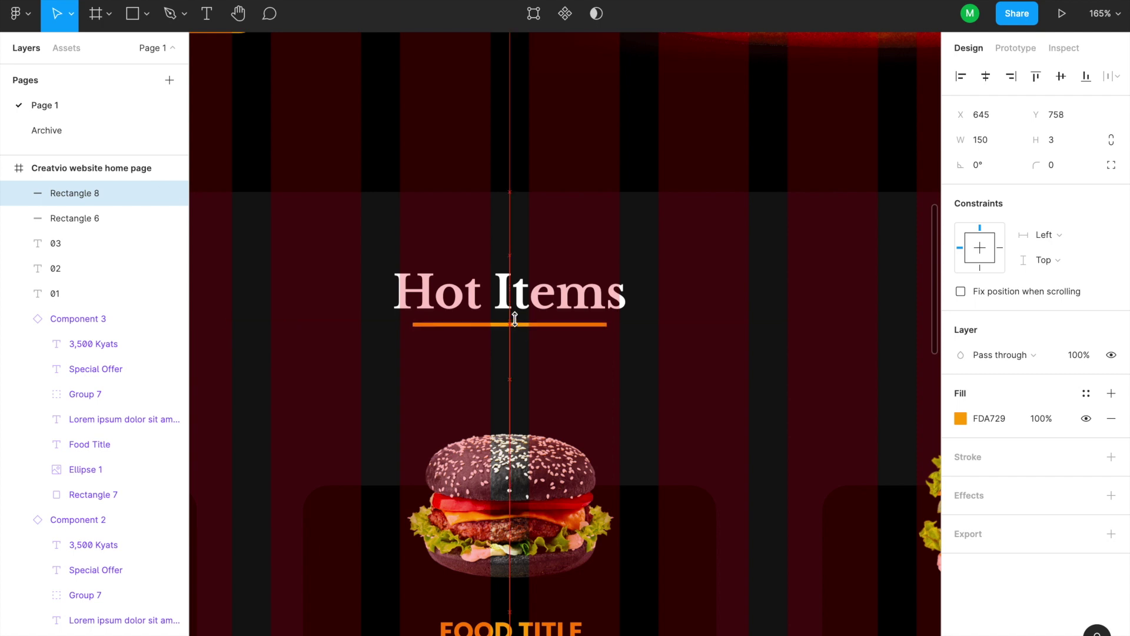
Step: Set the underline's width to 120, centered horizontally on the page, and lower it 10 px to Y 769
click(980, 141)
text(120)
key(Return)
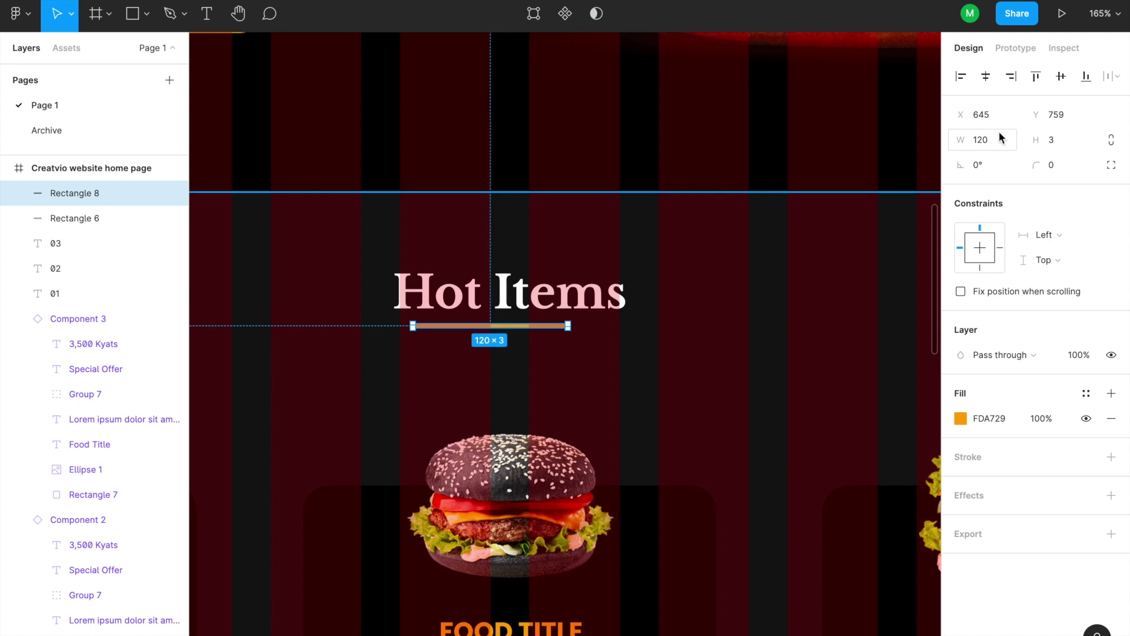
click(986, 76)
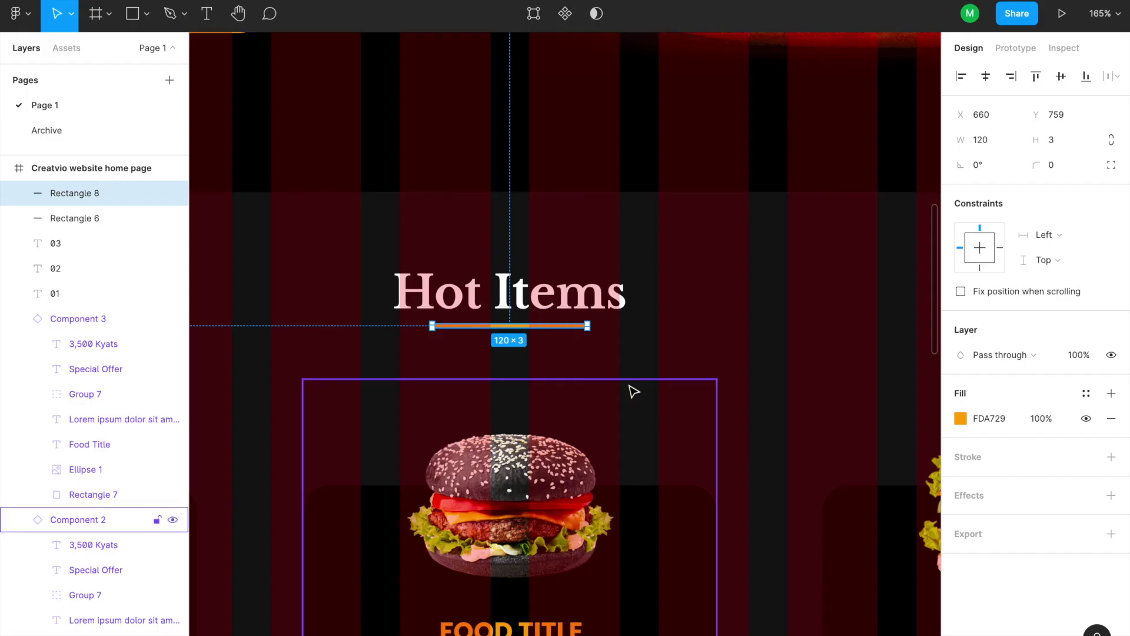
key(shift+Down)
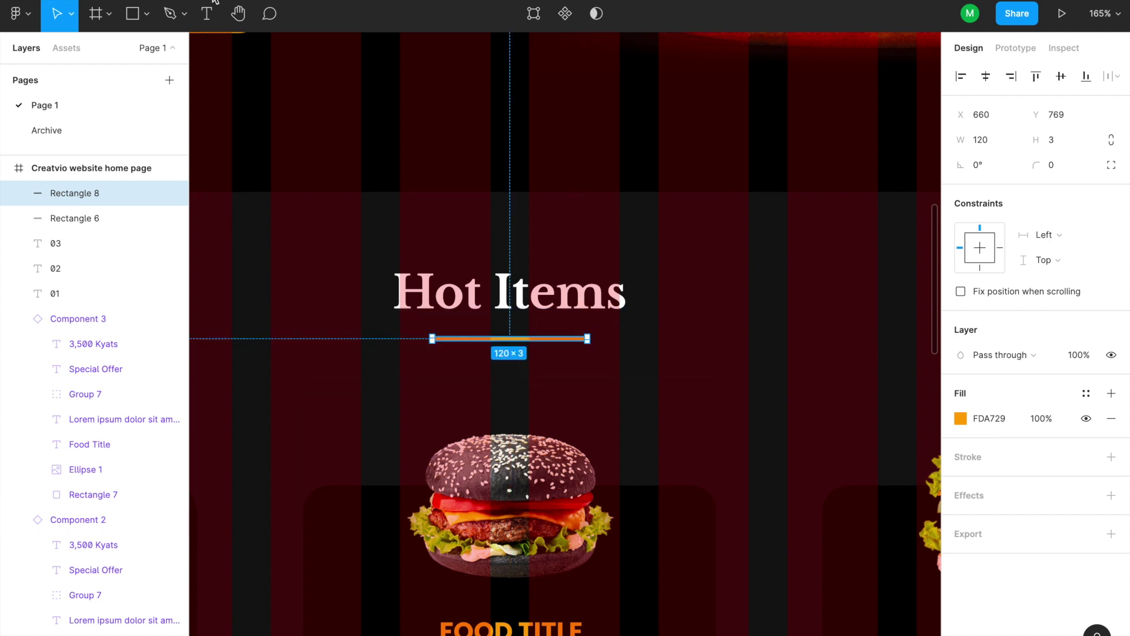
Step: Review the underlined Hot Items heading with its surrounding sections in the prototype preview, and bring the How To Delivery section into view in the design
key(ctrl+alt+Return)
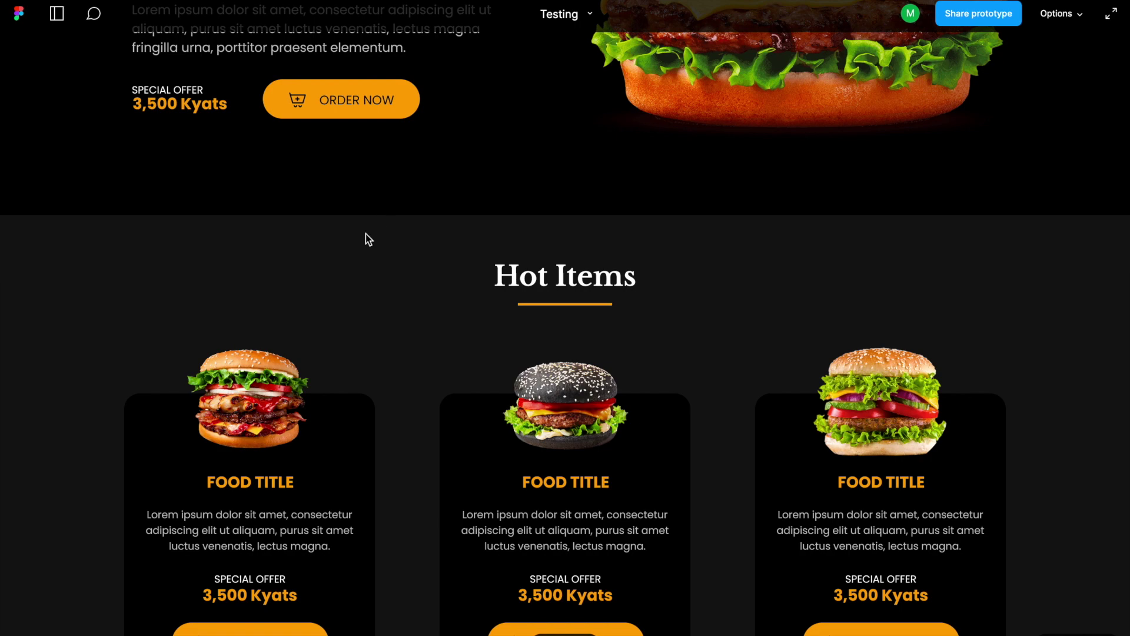
scroll(353, 235, down, 3)
scroll(351, 242, up, 7)
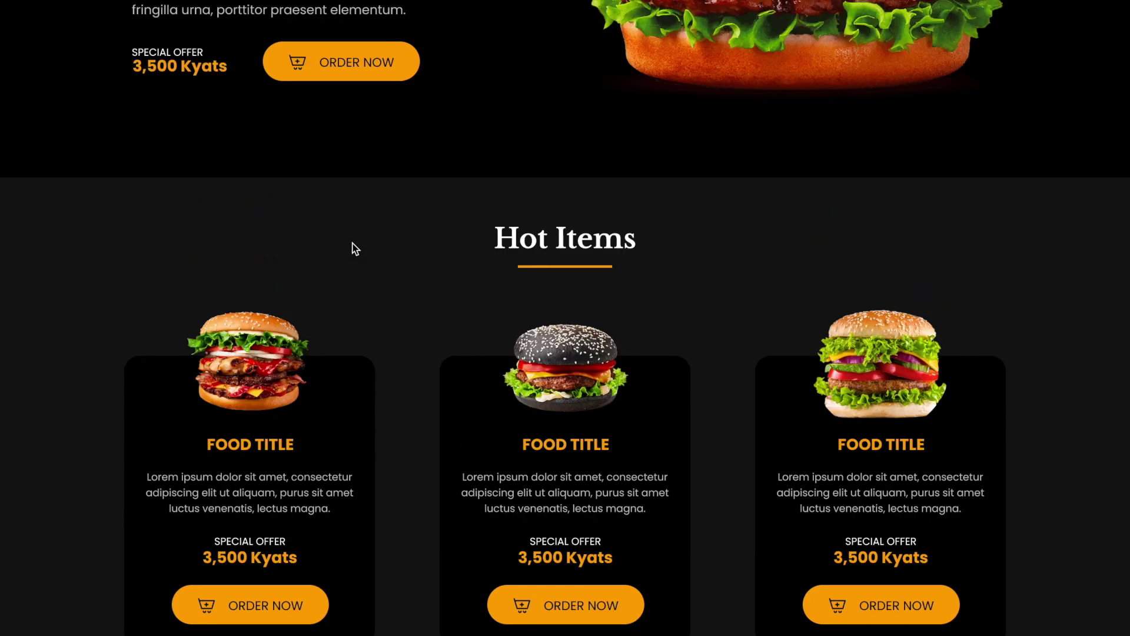
scroll(360, 255, down, 2)
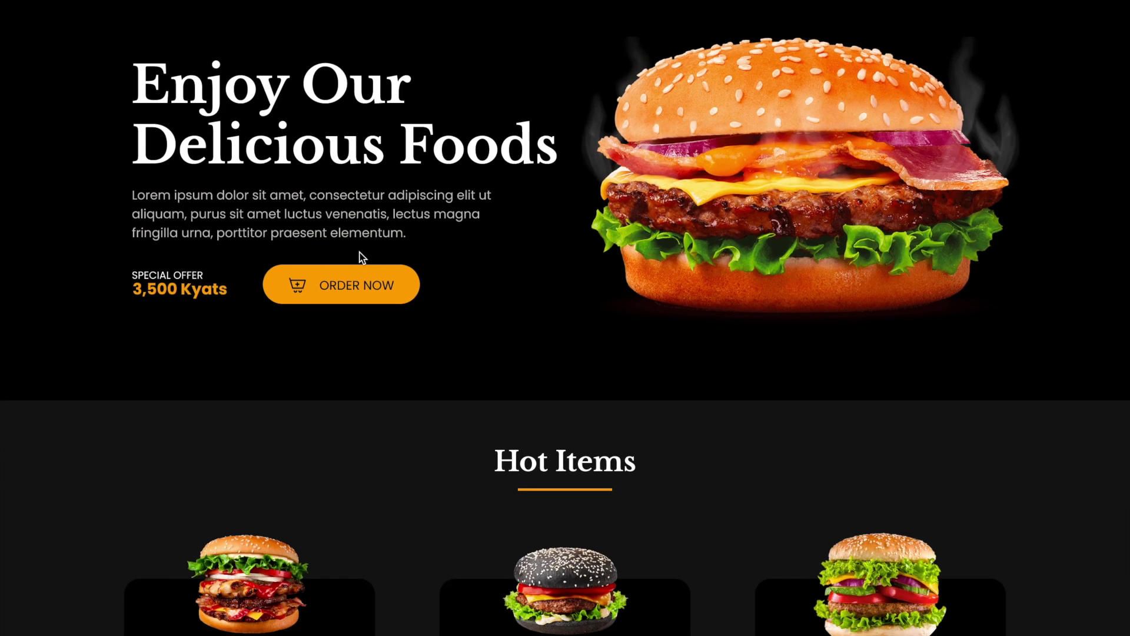
scroll(360, 257, down, 6)
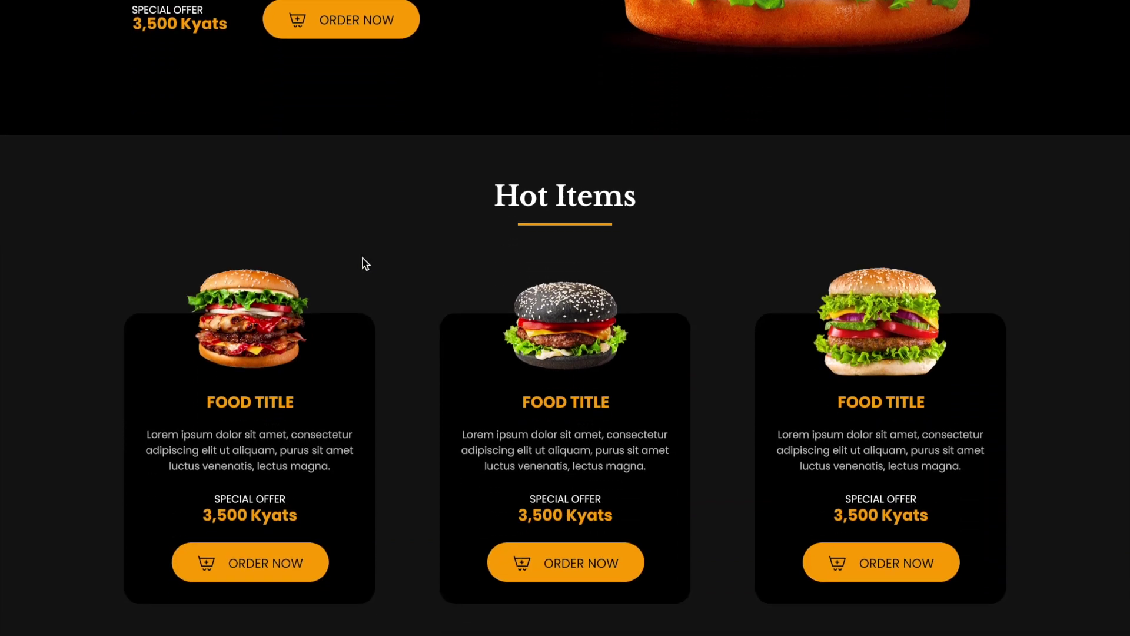
scroll(363, 259, down, 2)
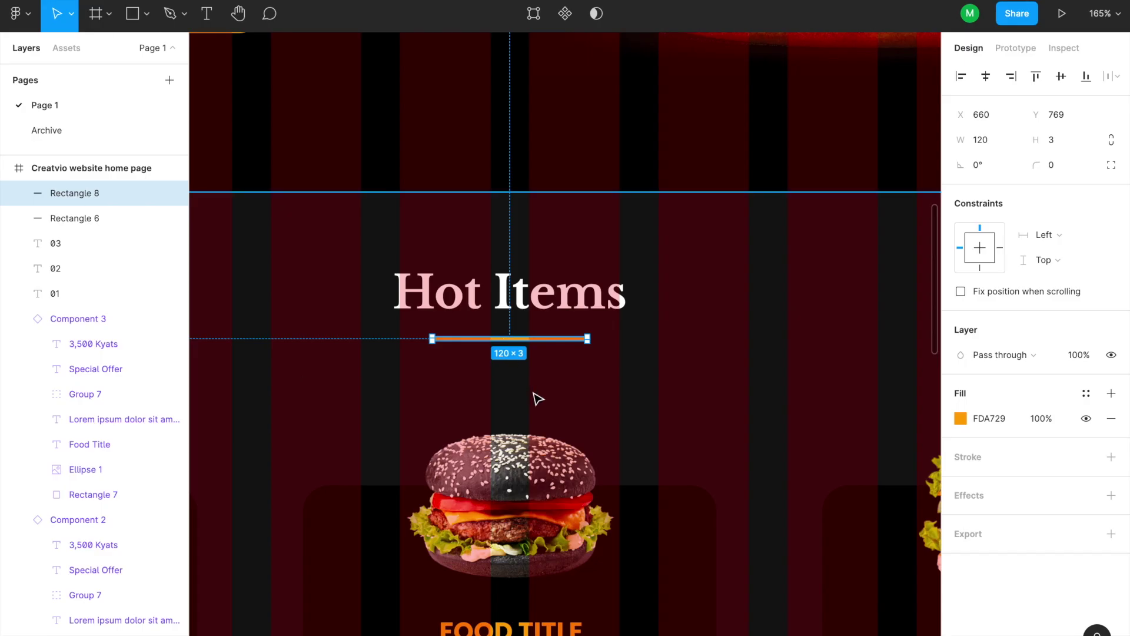
scroll(533, 406, down, 3)
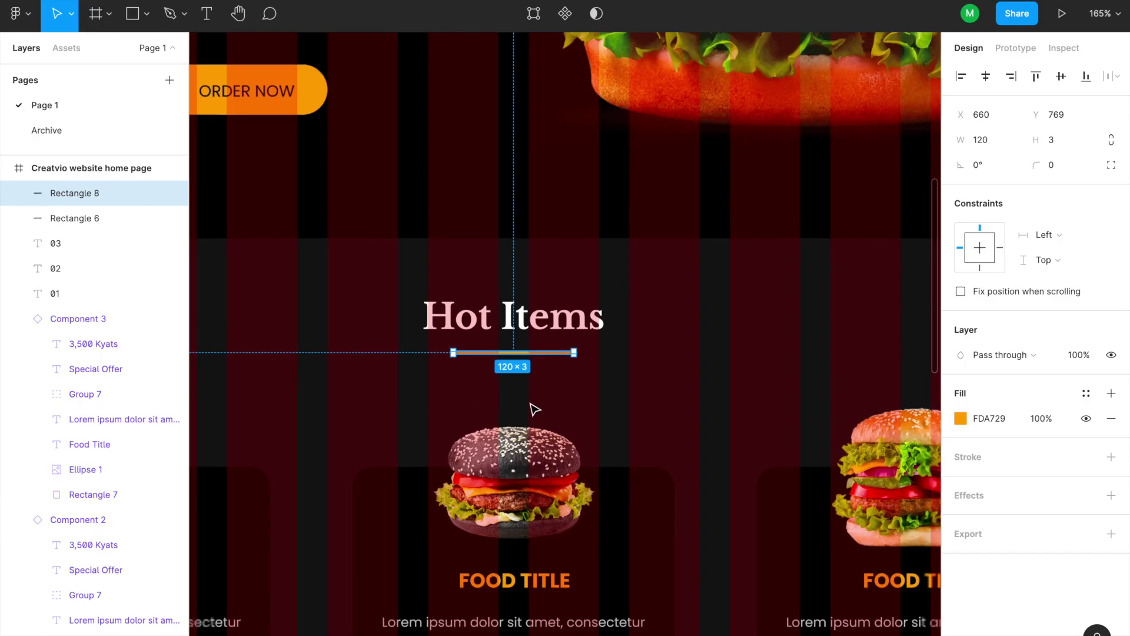
scroll(592, 476, down, 8)
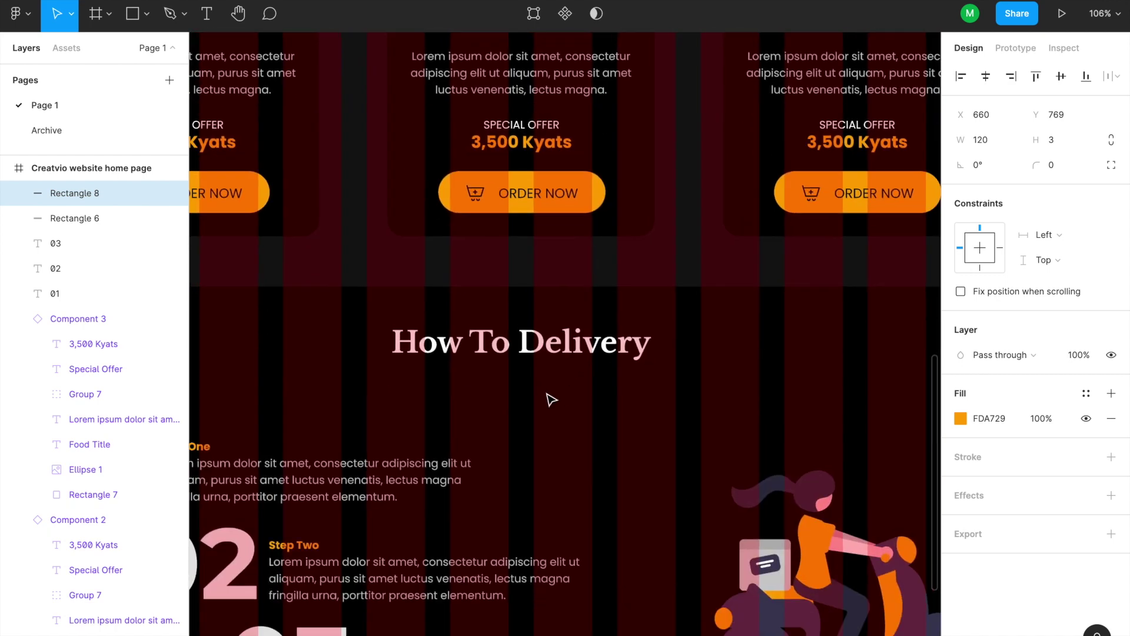
Step: Paste a copy of the underline below the How To Delivery heading, center it horizontally on the page, and lower it to Y 1416
key(ctrl+v)
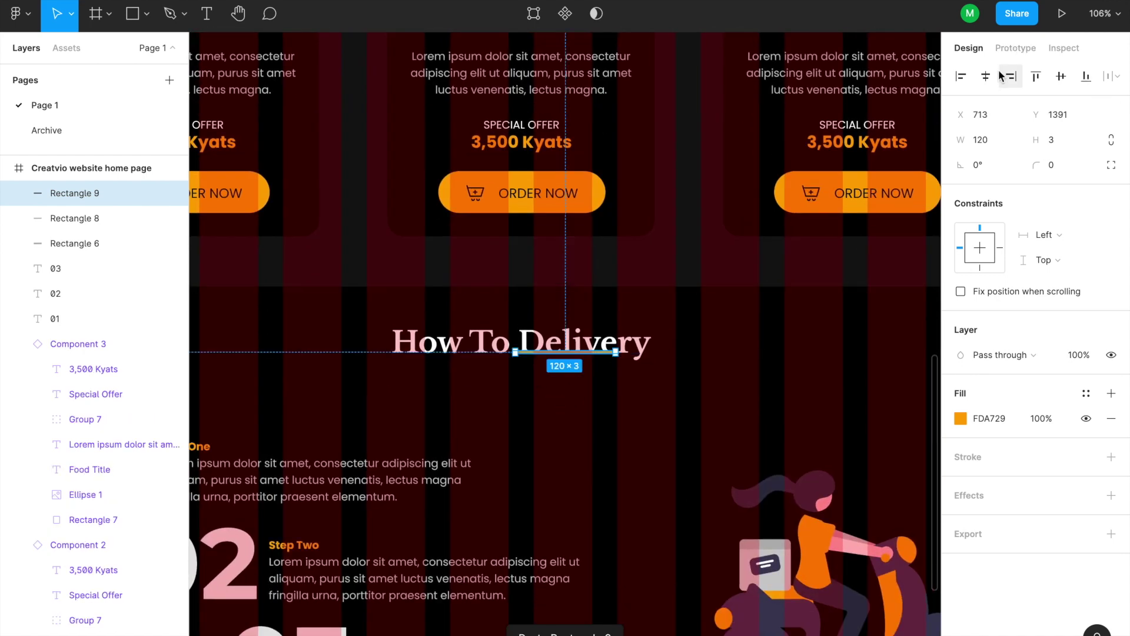
click(982, 76)
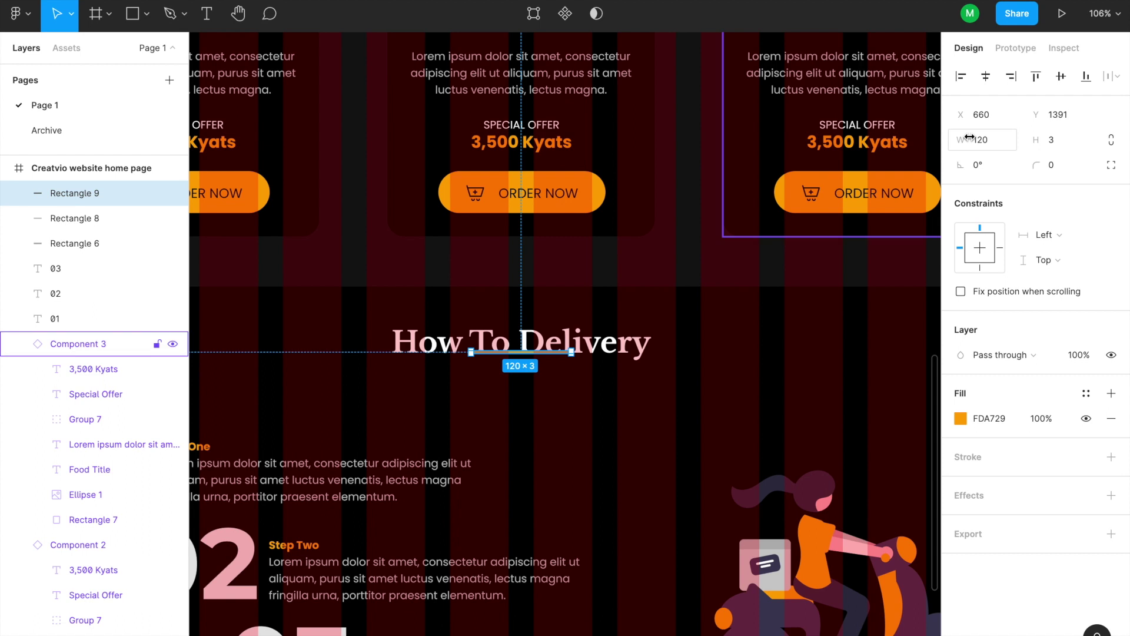
key(Down)
key(Down)
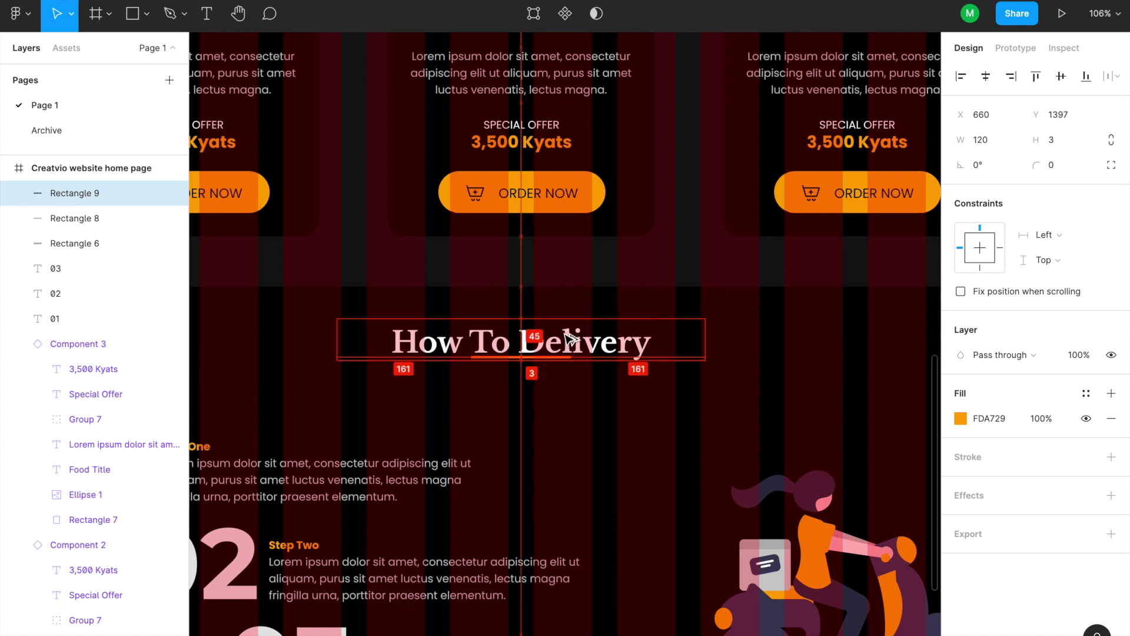
key(Down)
key(Down)
key(Down)
key(Down)
key(Down)
key(Down)
key(Down)
key(Down)
key(Down)
key(Down)
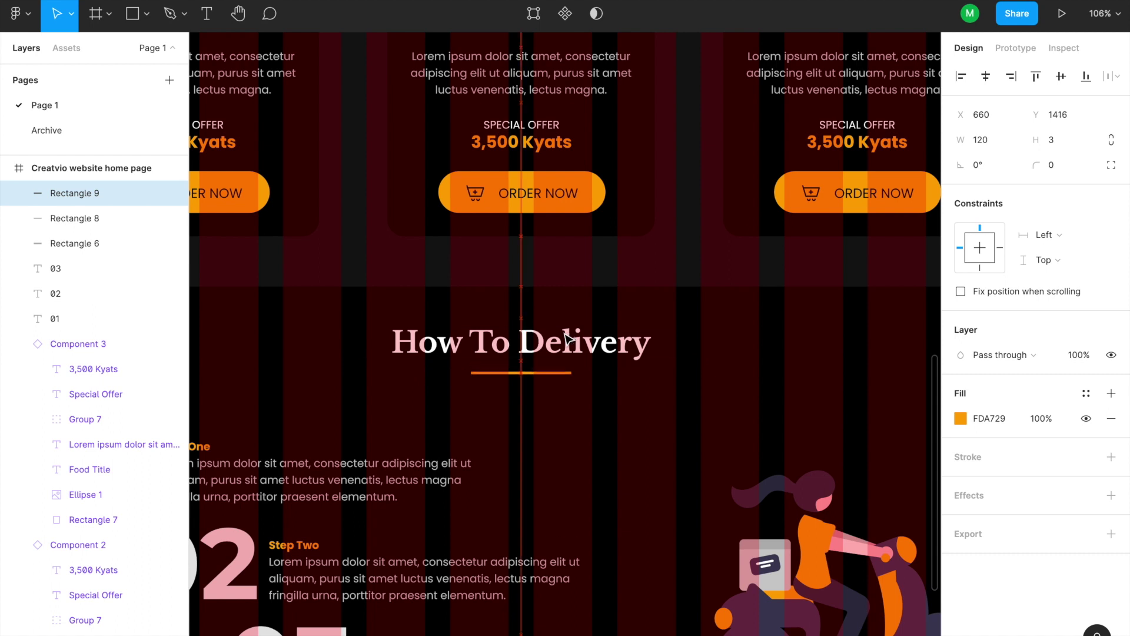
key(shift+Down)
Step: Set the How To Delivery underline's width to 200, center it horizontally on the page, and check it in the prototype preview
click(981, 144)
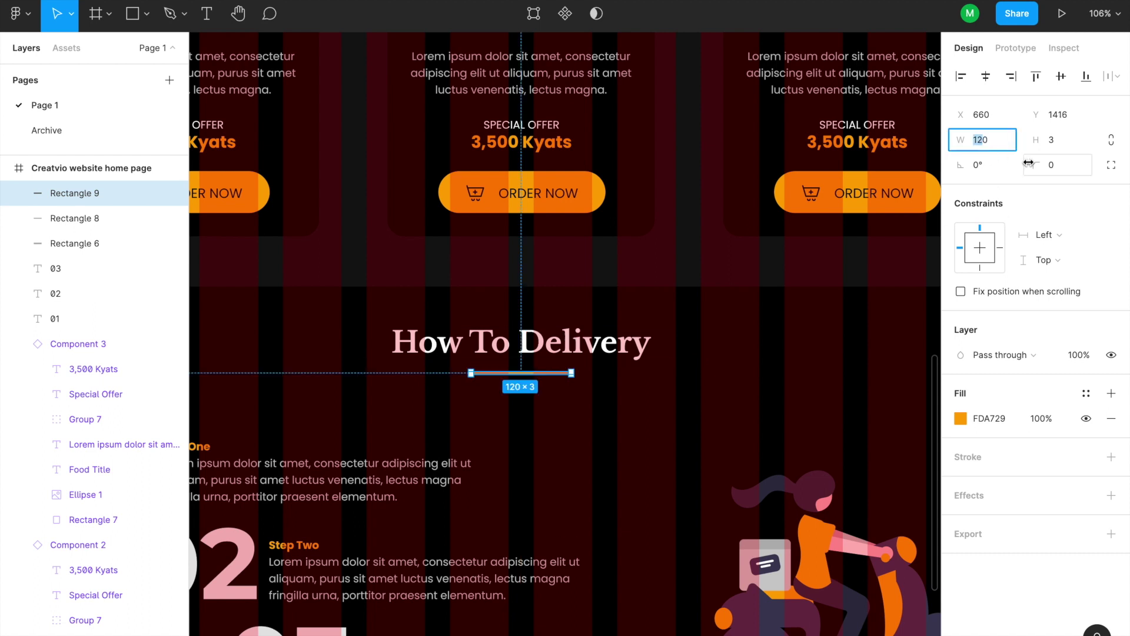
text(1)
key(Return)
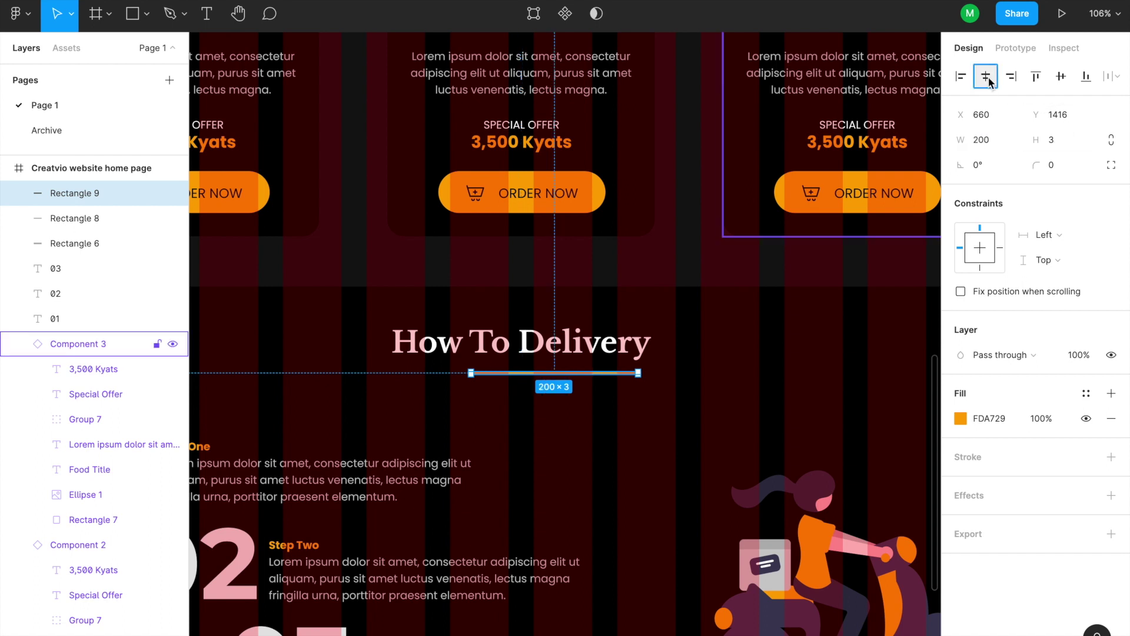
click(576, 465)
click(198, 1)
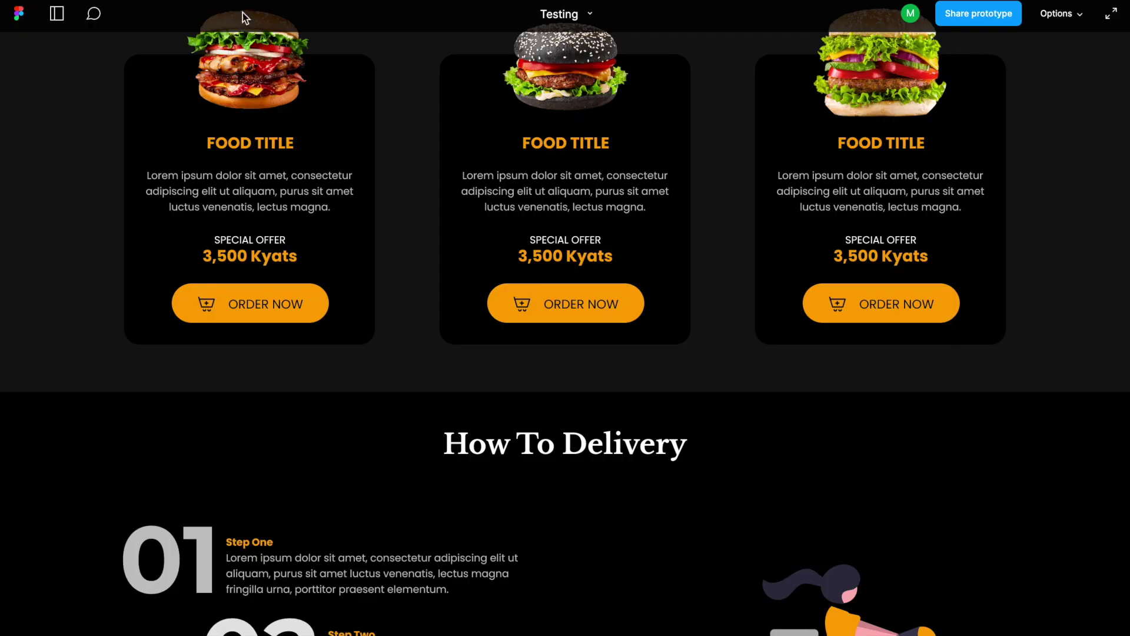
scroll(777, 438, down, 5)
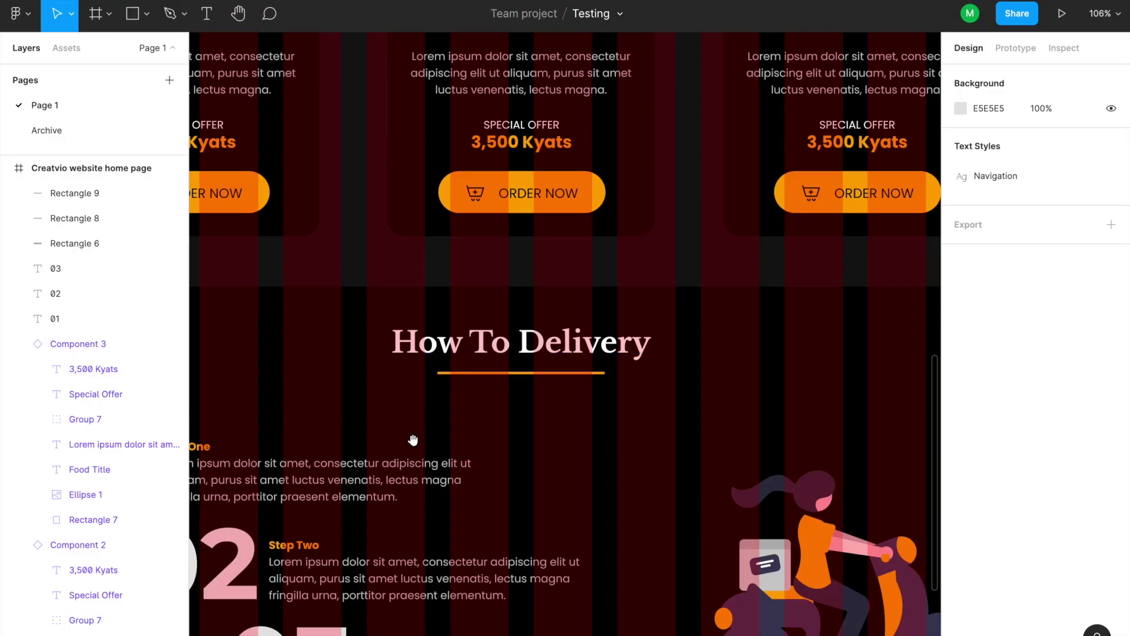
Step: Set the layer opacity of the step numbers 01, 02 and 03 in the How To Delivery section to 45%
scroll(512, 383, down, 5)
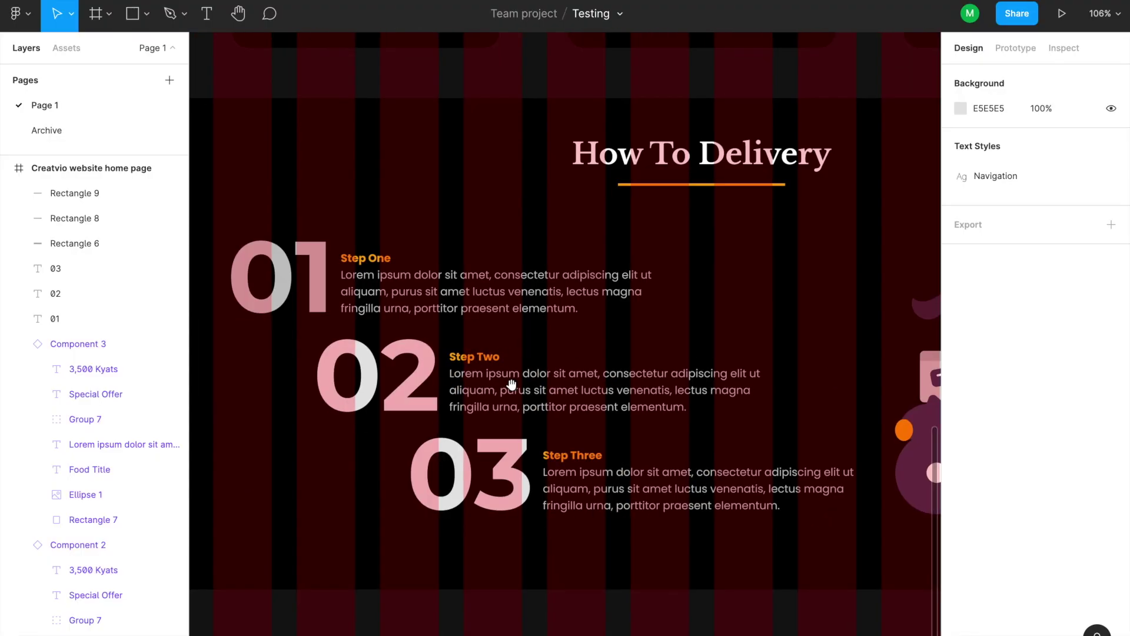
click(318, 257)
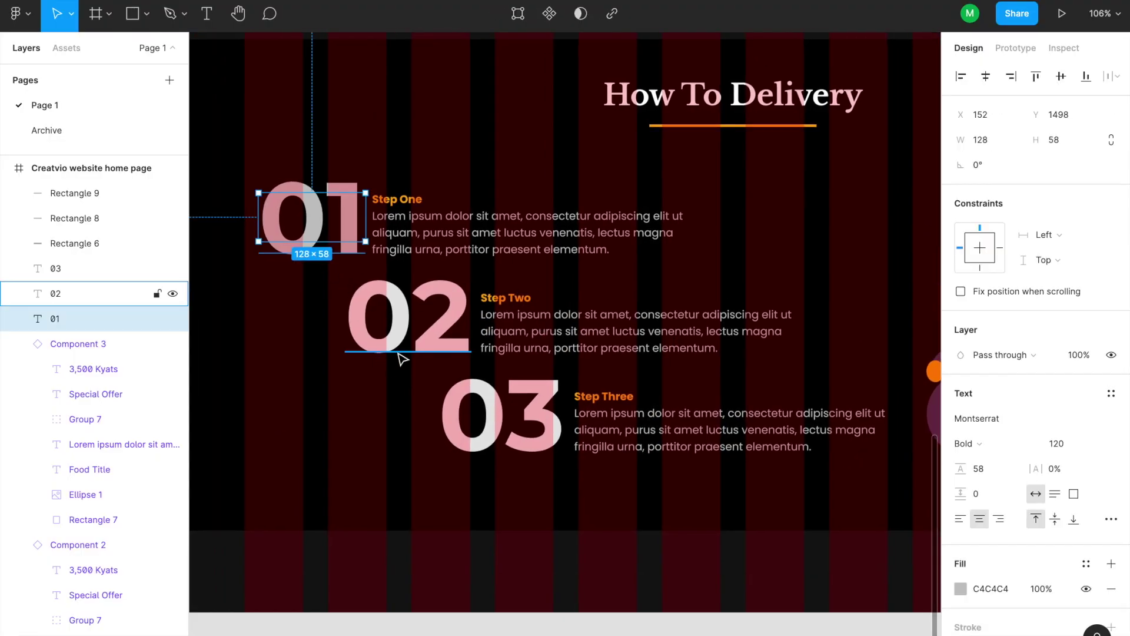
shift+click(401, 350)
shift+click(497, 453)
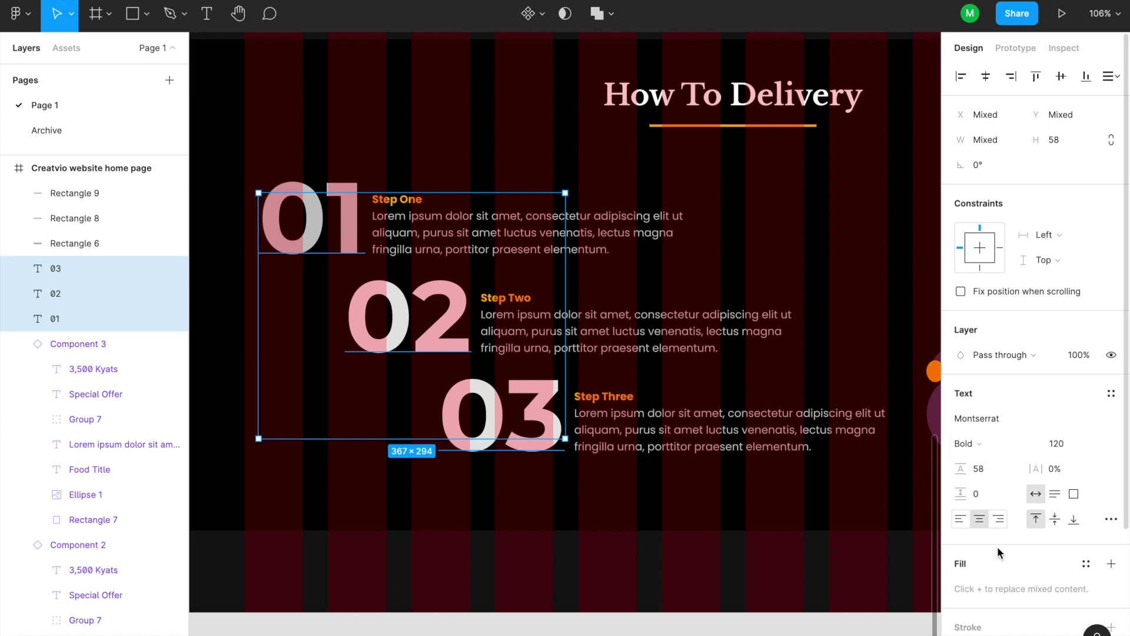
scroll(1010, 500, down, 2)
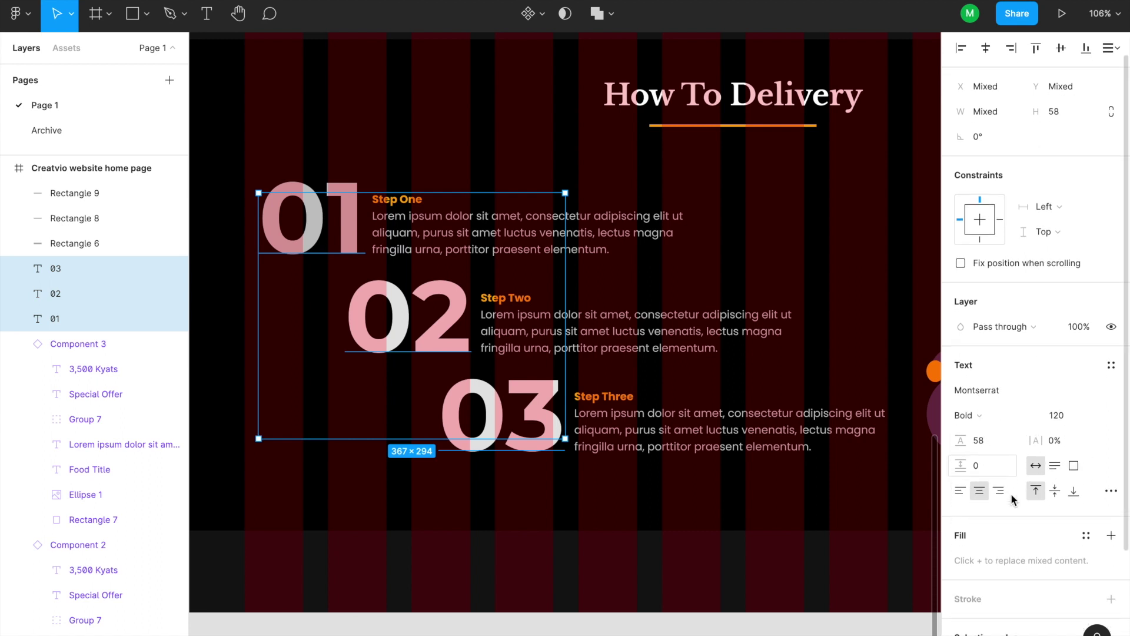
click(1079, 320)
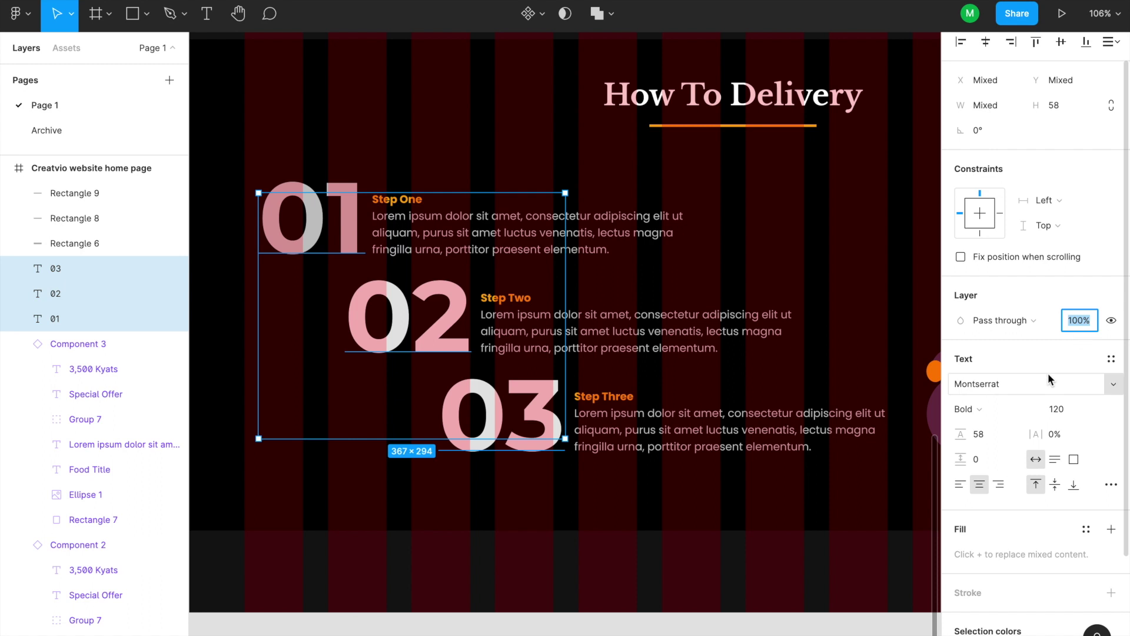
text(45)
key(Return)
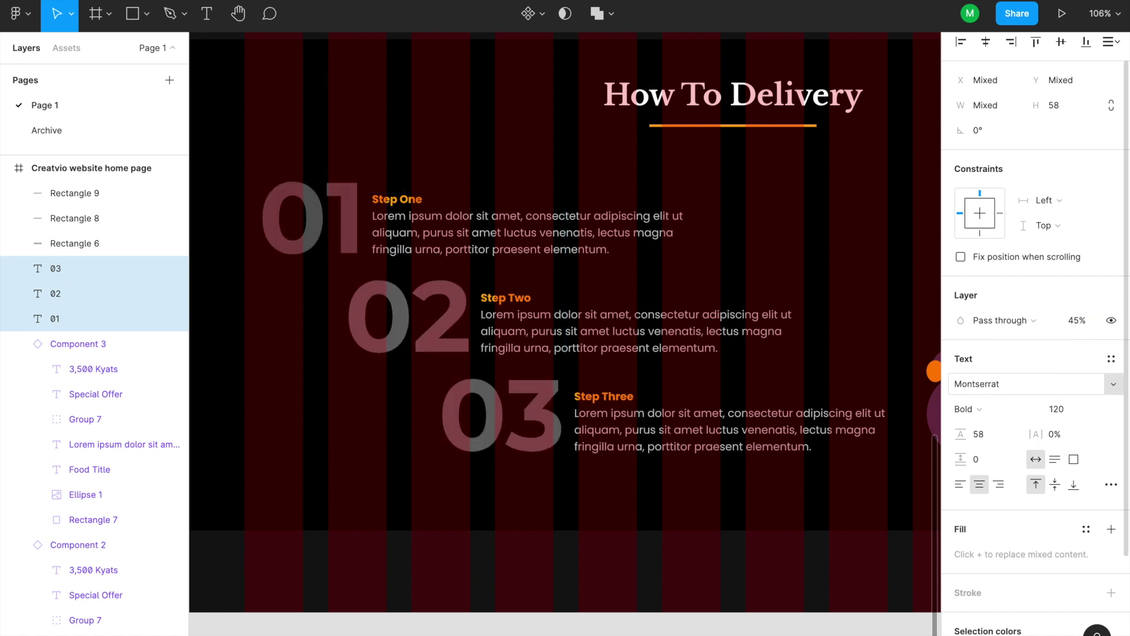
Step: Review the faded step numbers and the whole page, from How To Delivery up to the hero, in the prototype preview
key(ctrl+Tab)
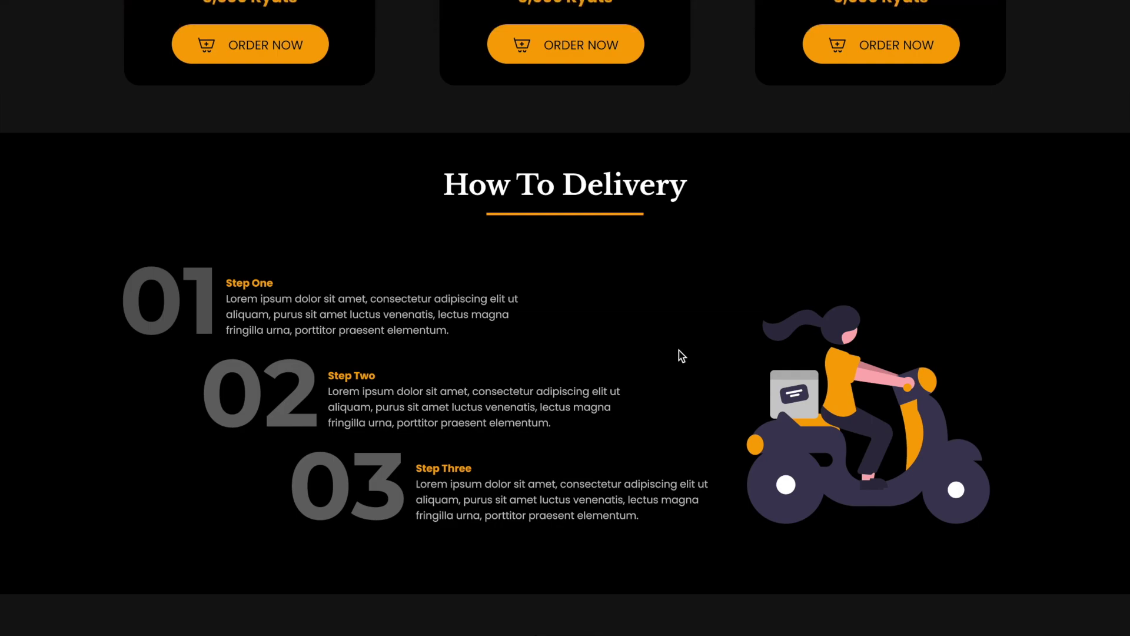
scroll(679, 350, up, 10)
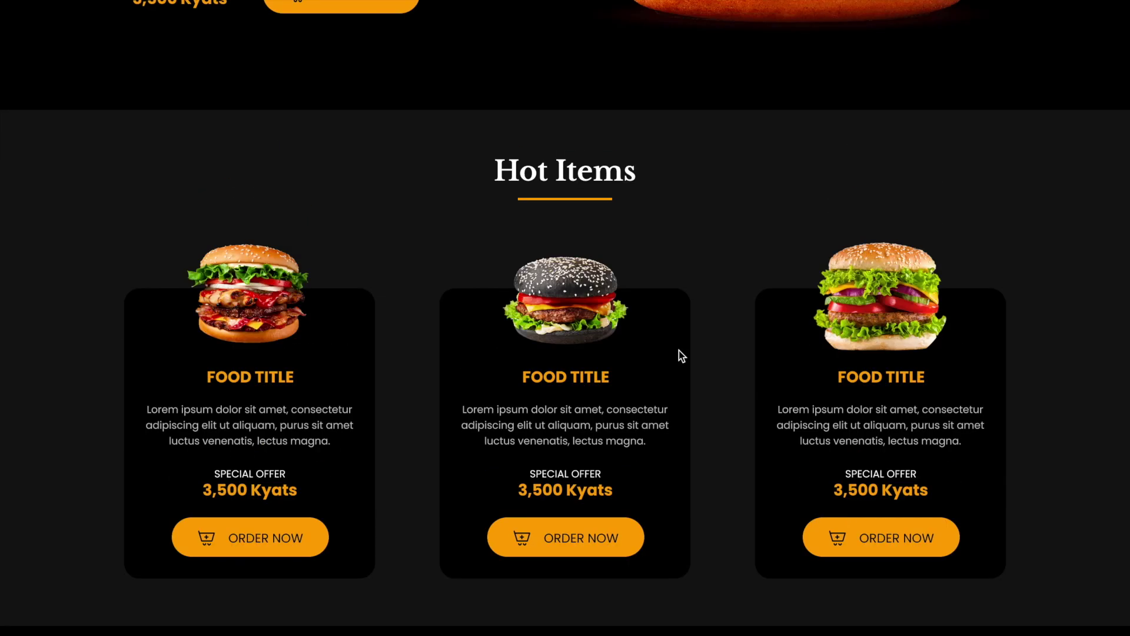
scroll(680, 351, up, 3)
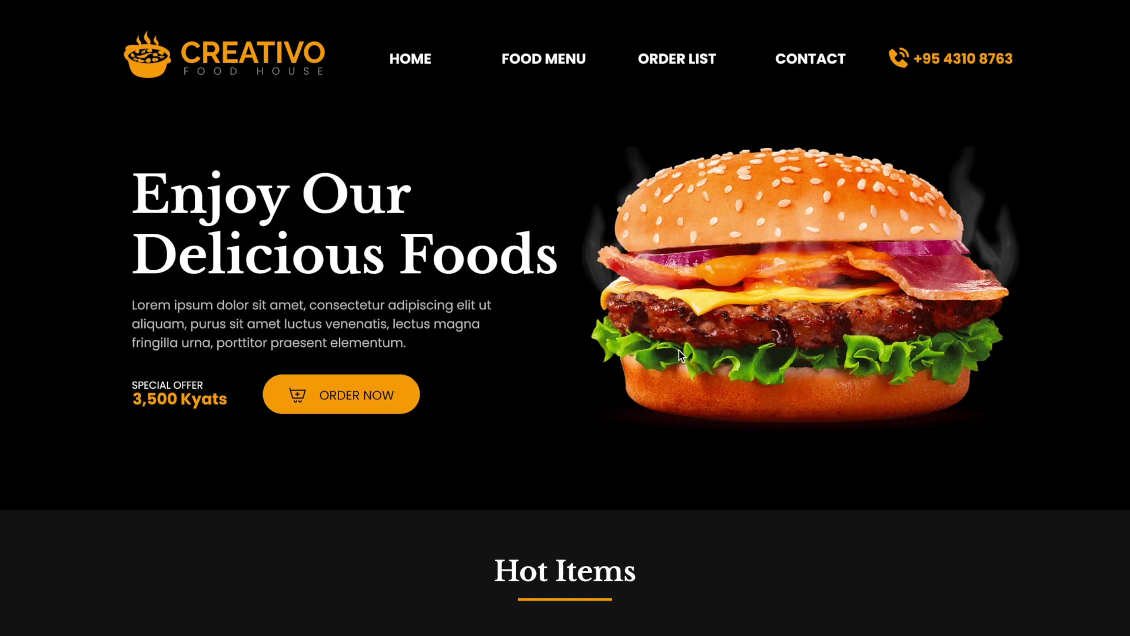
scroll(679, 351, down, 5)
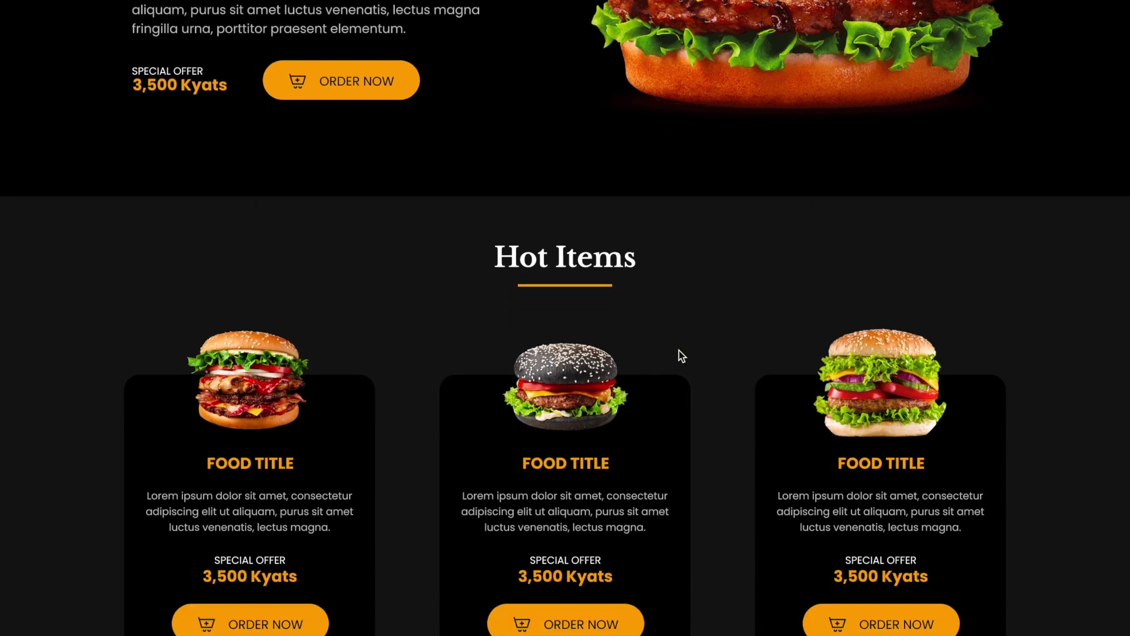
scroll(679, 351, up, 5)
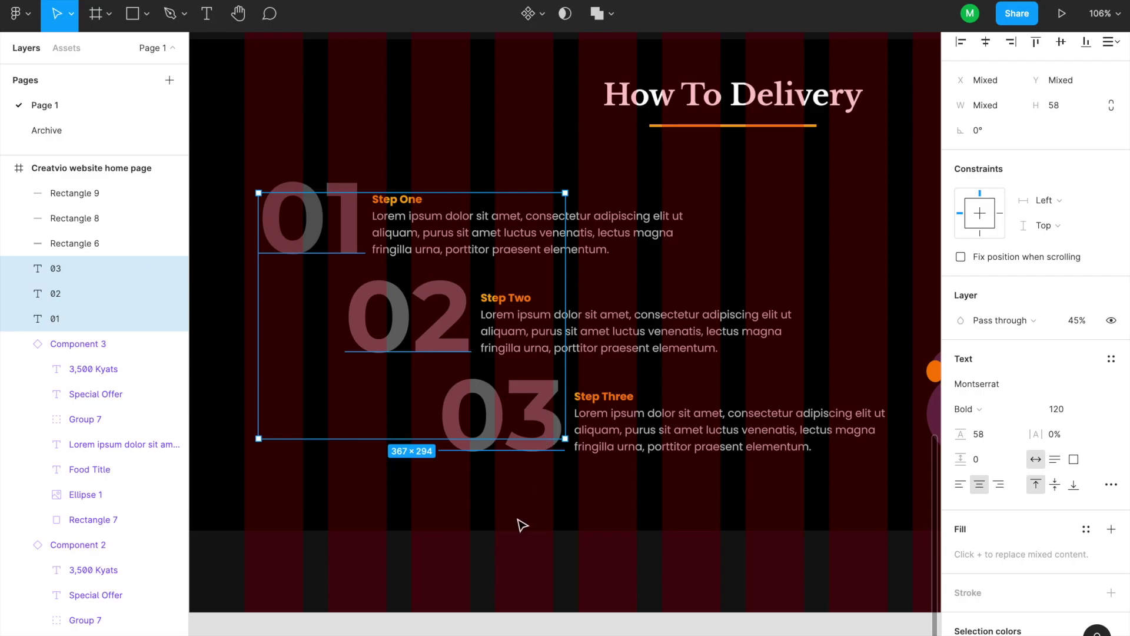
Step: Duplicate the home page frame to the right of the original, at the same height with a 134 px gap
click(521, 525)
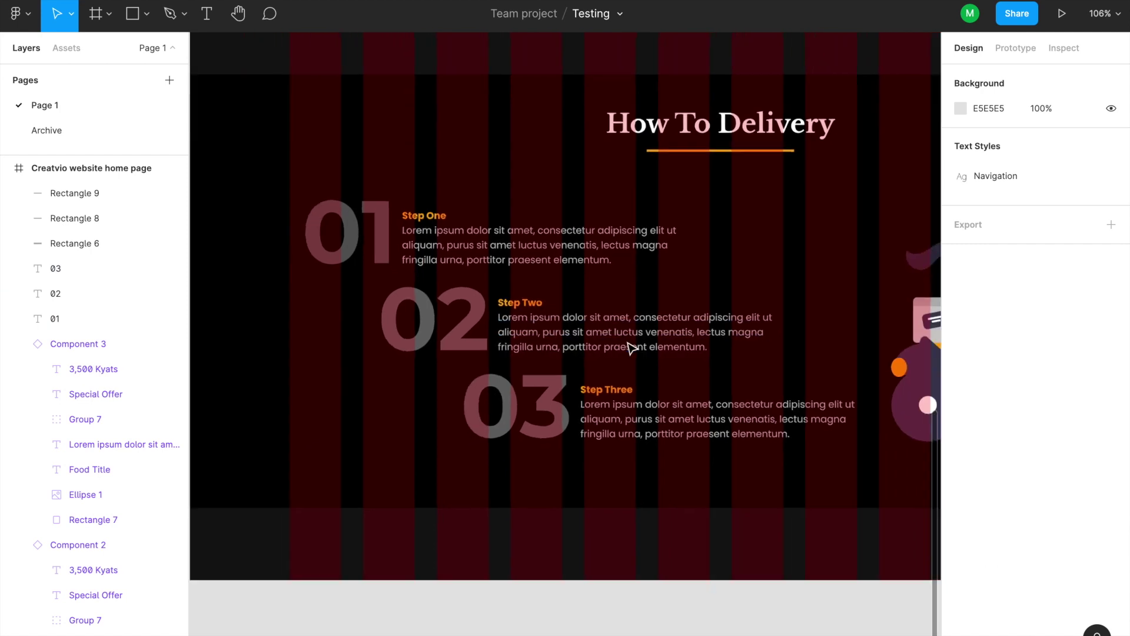
scroll(631, 347, down, 5)
drag(688, 293, 565, 430)
drag(609, 167, 600, 345)
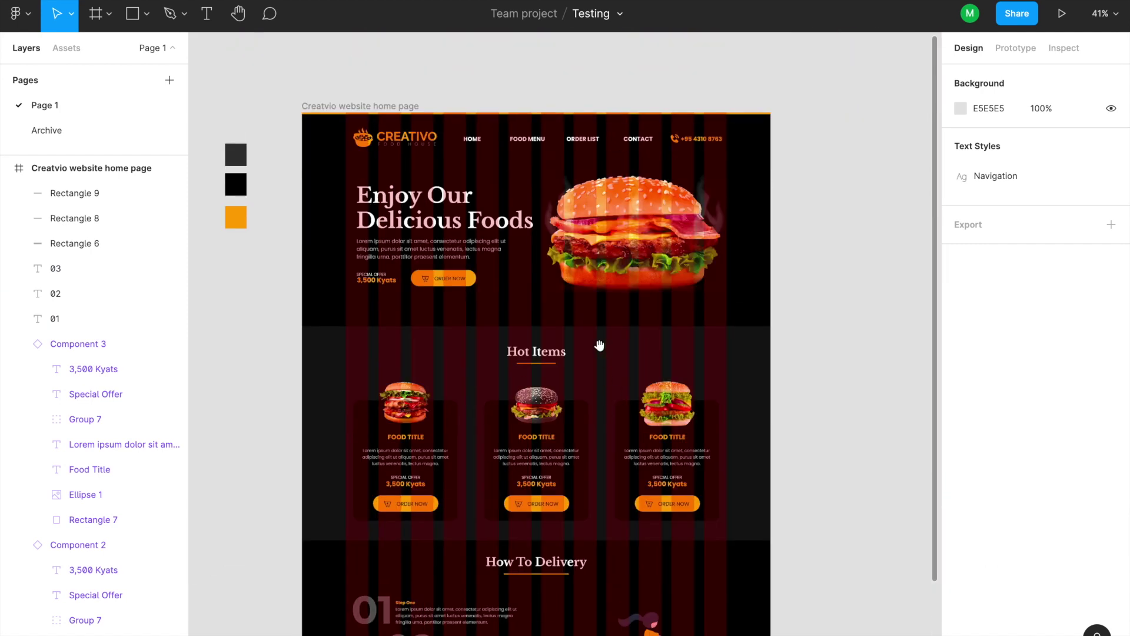
right_click(344, 109)
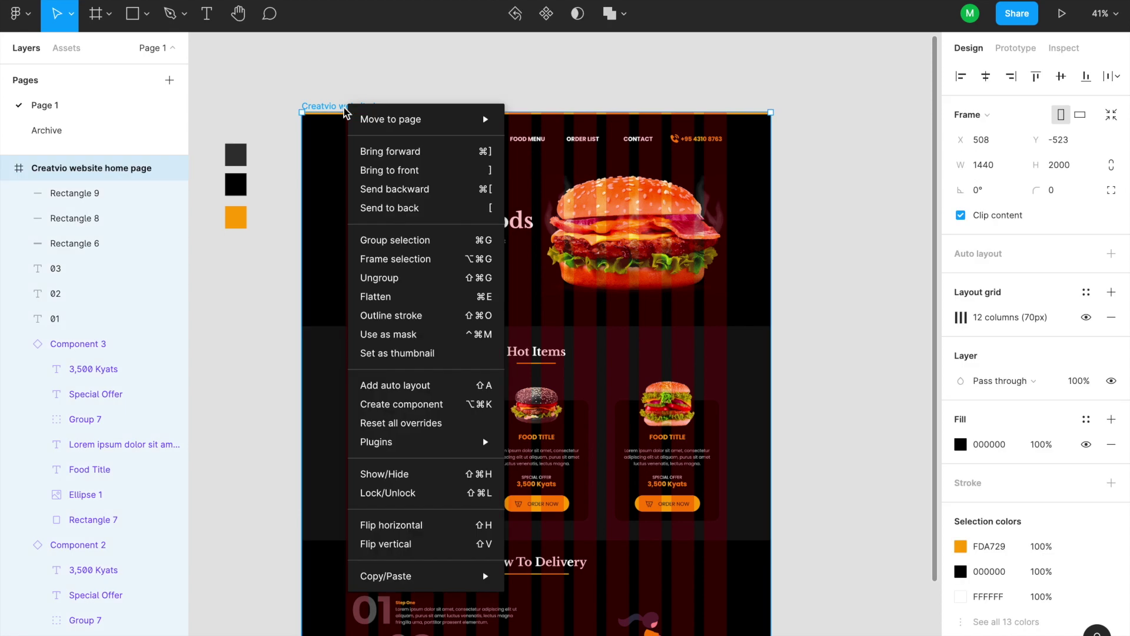
click(312, 86)
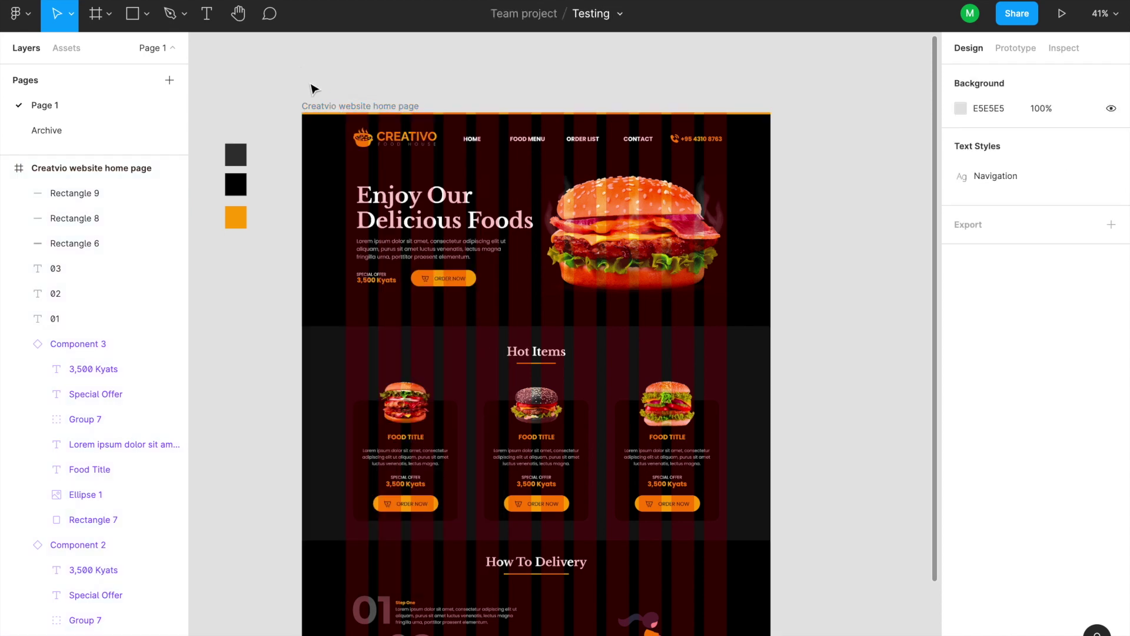
click(333, 111)
alt+drag(329, 112, 841, 112)
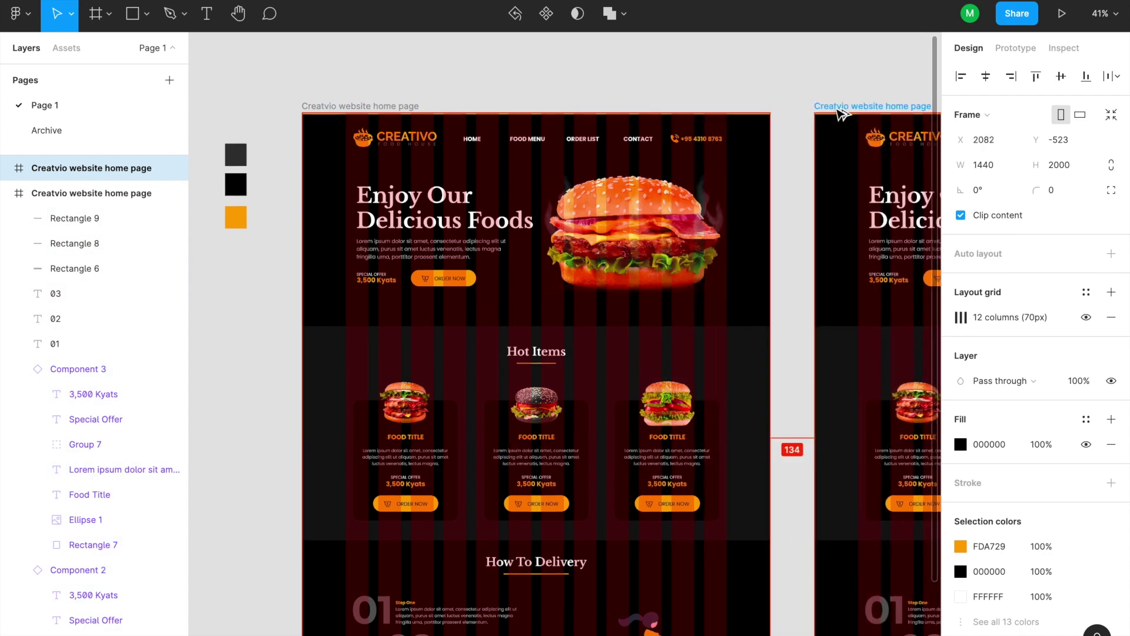
click(762, 83)
Step: Draw a circular ellipse about 361 × 360 px over the burger of the first food card in the duplicated page
scroll(674, 233, right, 4)
click(624, 97)
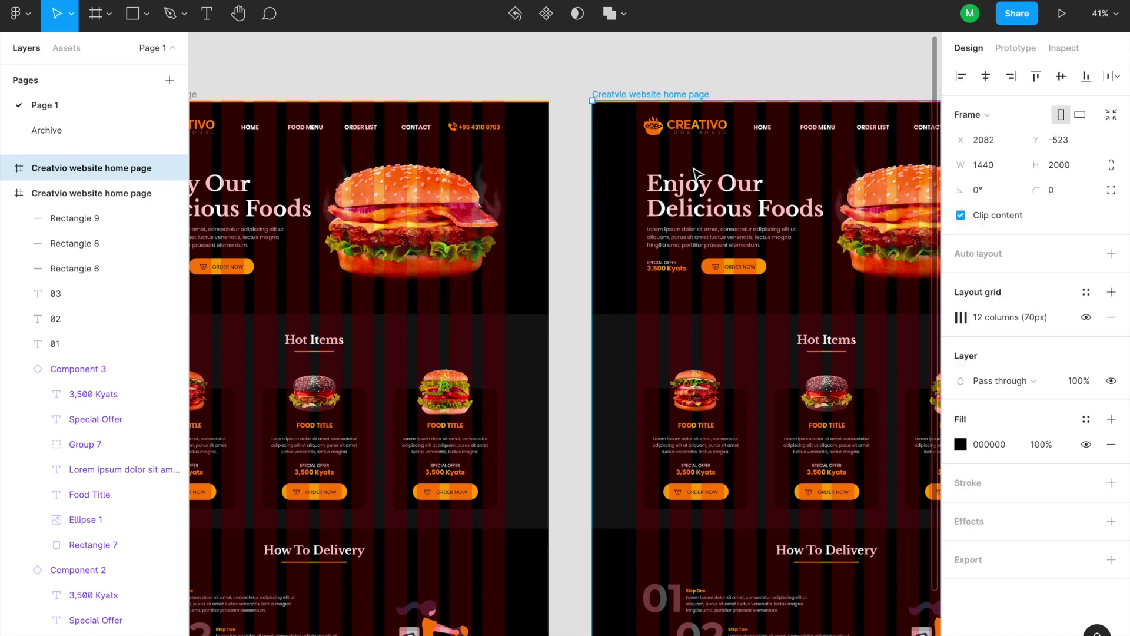
drag(736, 492, 690, 471)
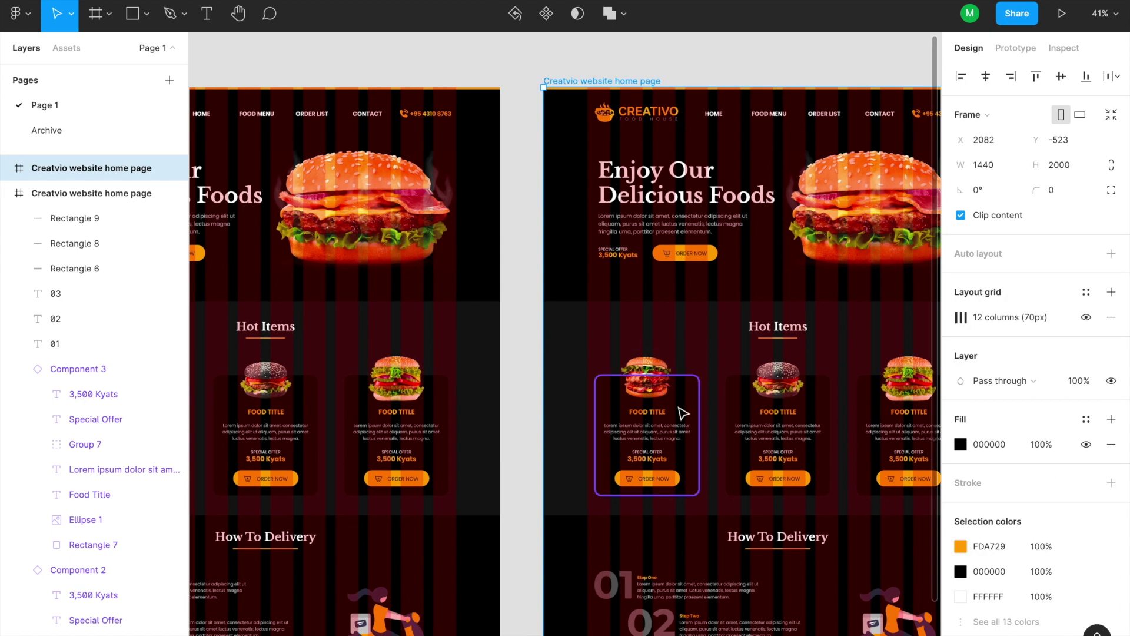
scroll(681, 412, up, 5)
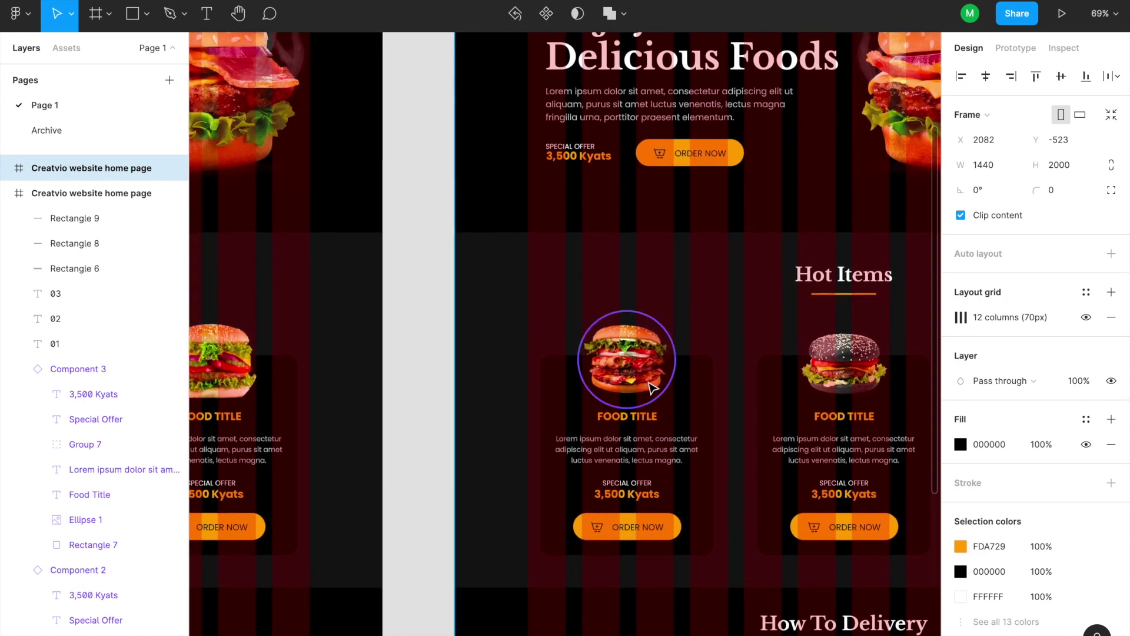
scroll(606, 384, up, 6)
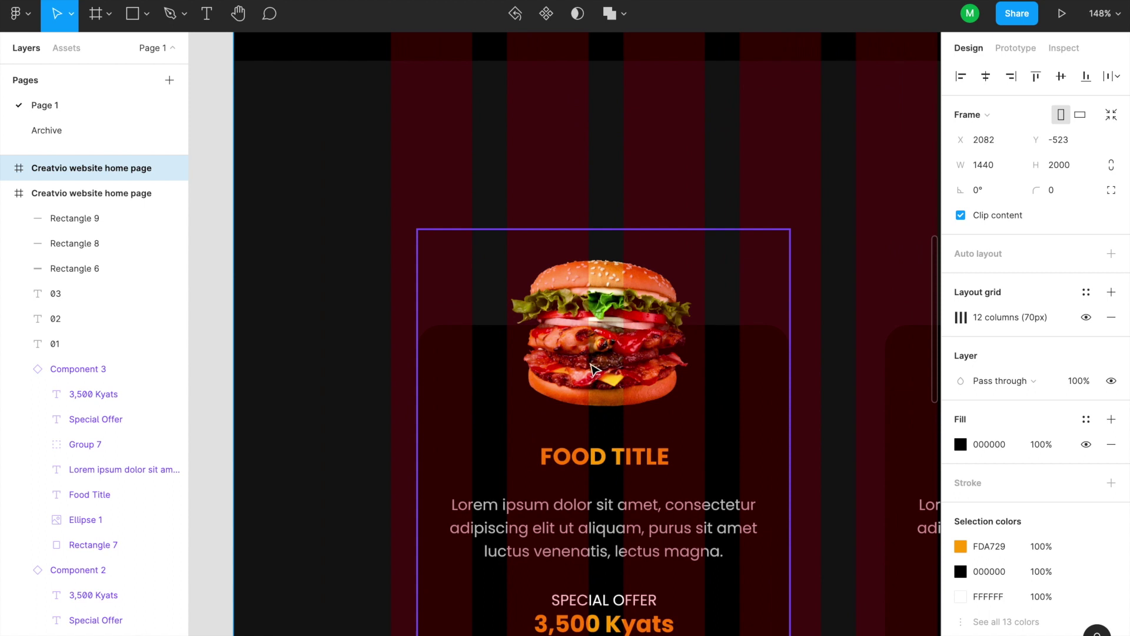
scroll(612, 379, down, 4)
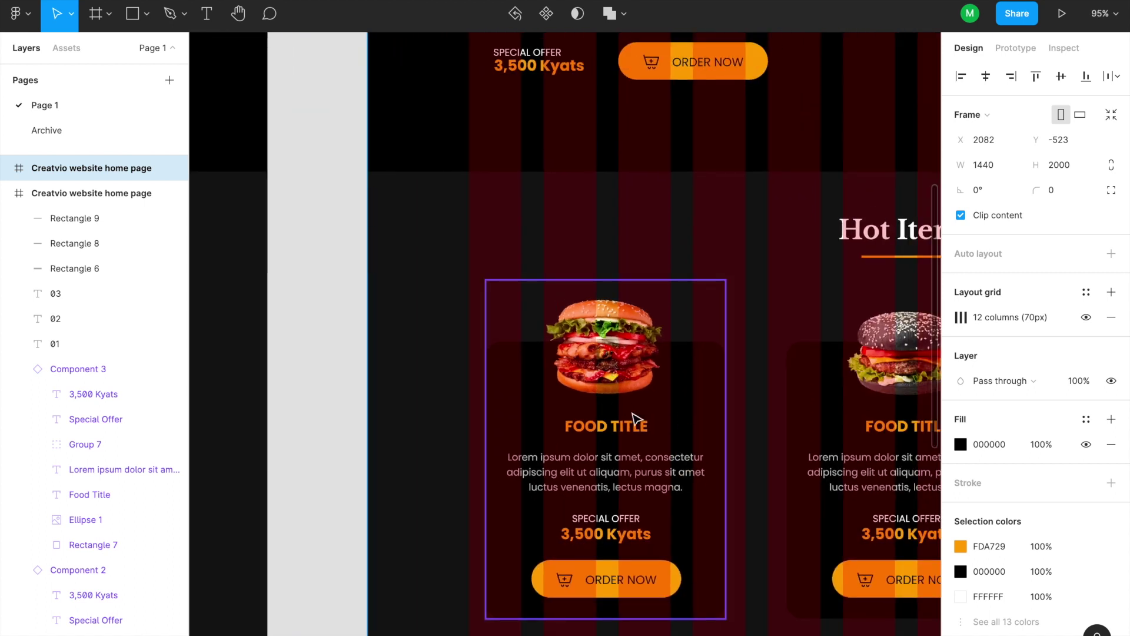
click(669, 419)
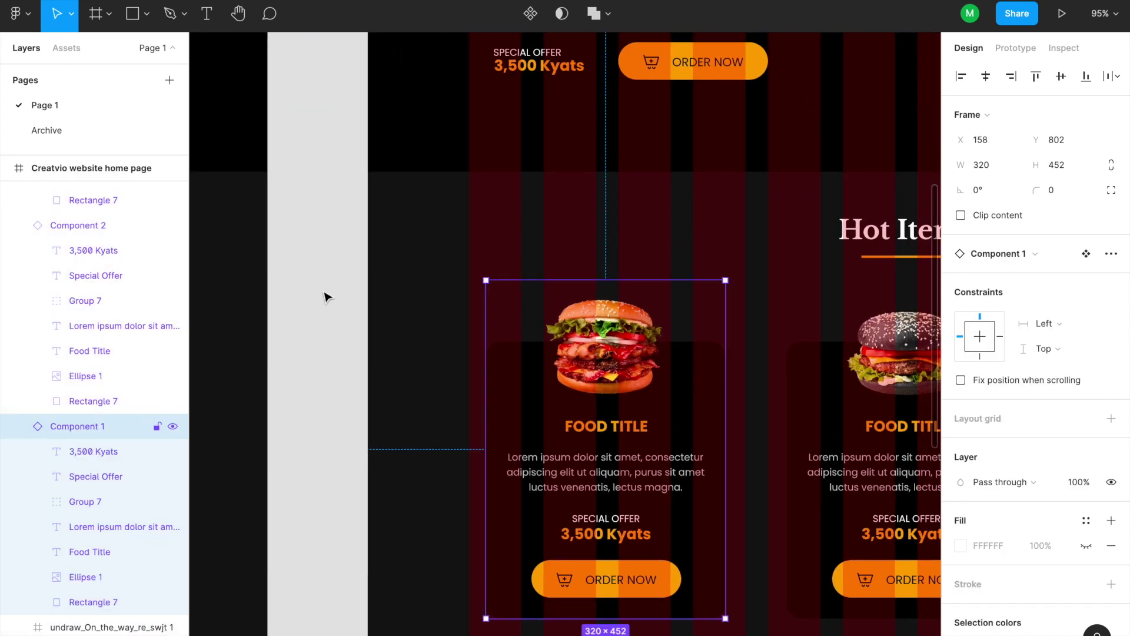
click(146, 13)
click(132, 108)
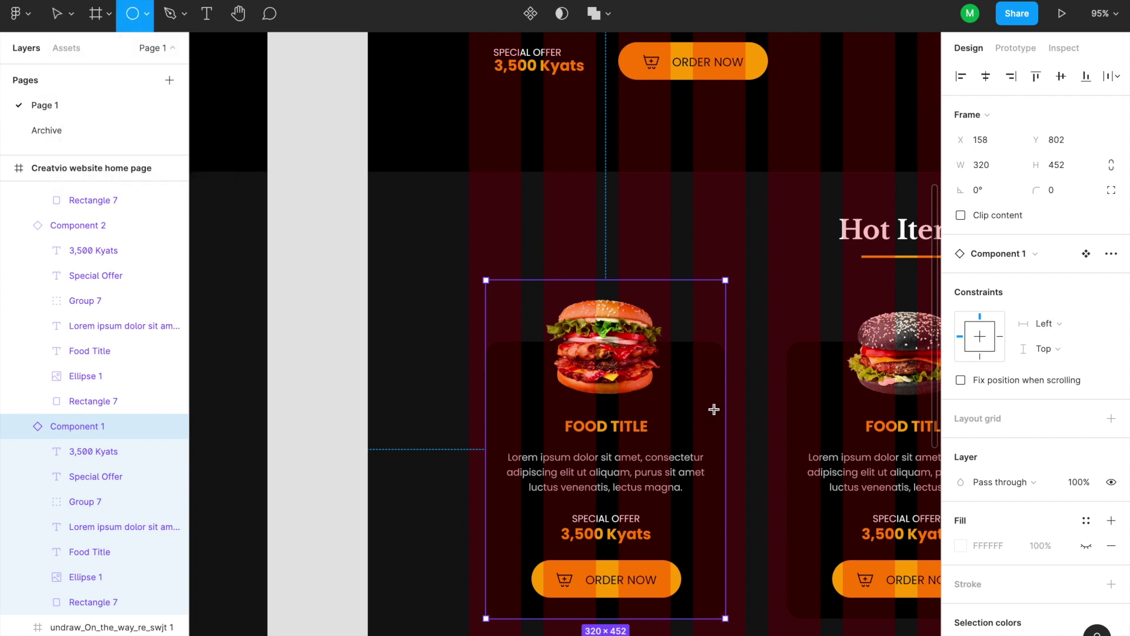
mouse_move(480, 204)
mouse_down()
mouse_move(689, 434)
mouse_move(739, 454)
mouse_up()
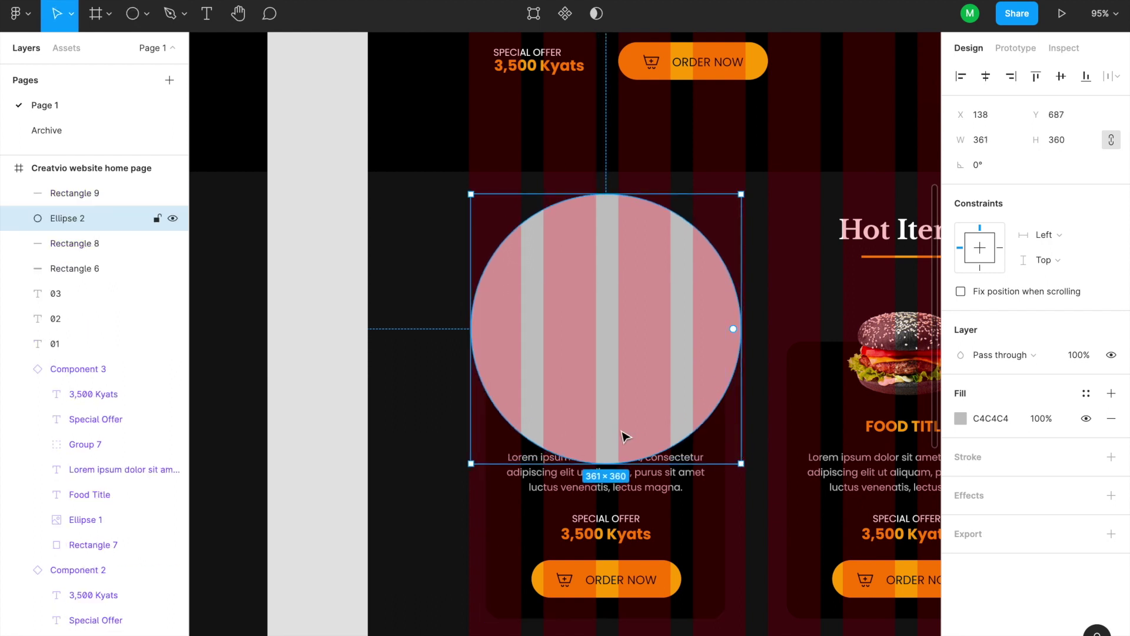
Step: Send the new ellipse backward in the layer order until it lies behind the first food card
key(ctrl+bracketleft)
key(ctrl+bracketleft)
key(ctrl+bracketleft)
key(ctrl+bracketleft)
key(ctrl+bracketleft)
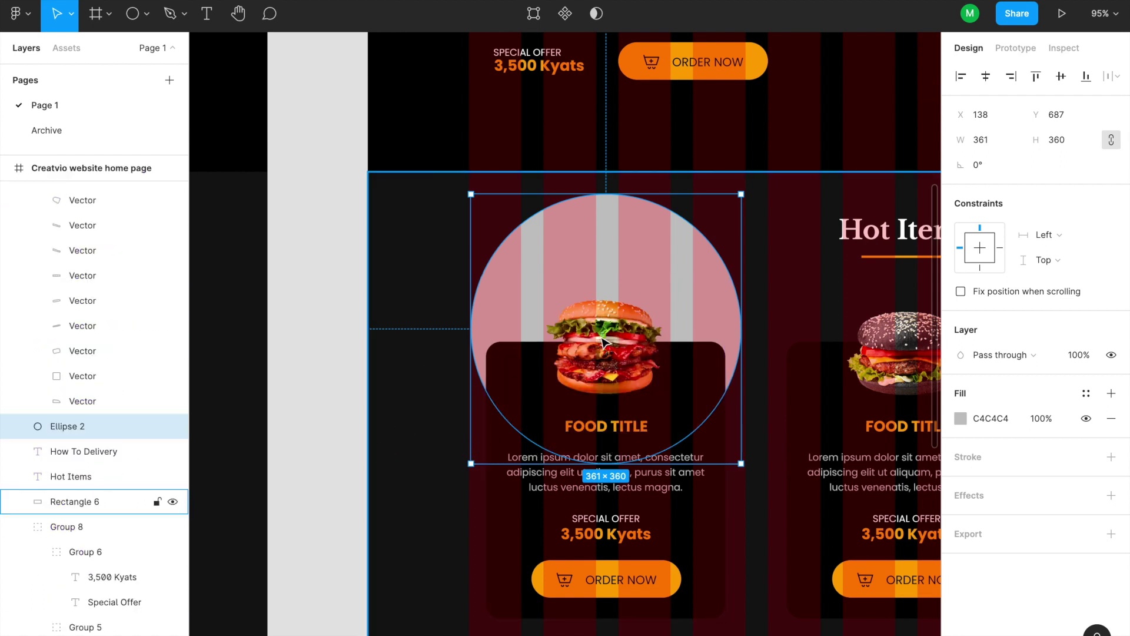
Step: Move the ellipse behind the first food card 80 px down to Y 767
key(shift+Down)
key(shift+Down)
key(shift+Down)
key(shift+Down)
key(shift+Down)
key(shift+Down)
key(shift+Down)
key(shift+Down)
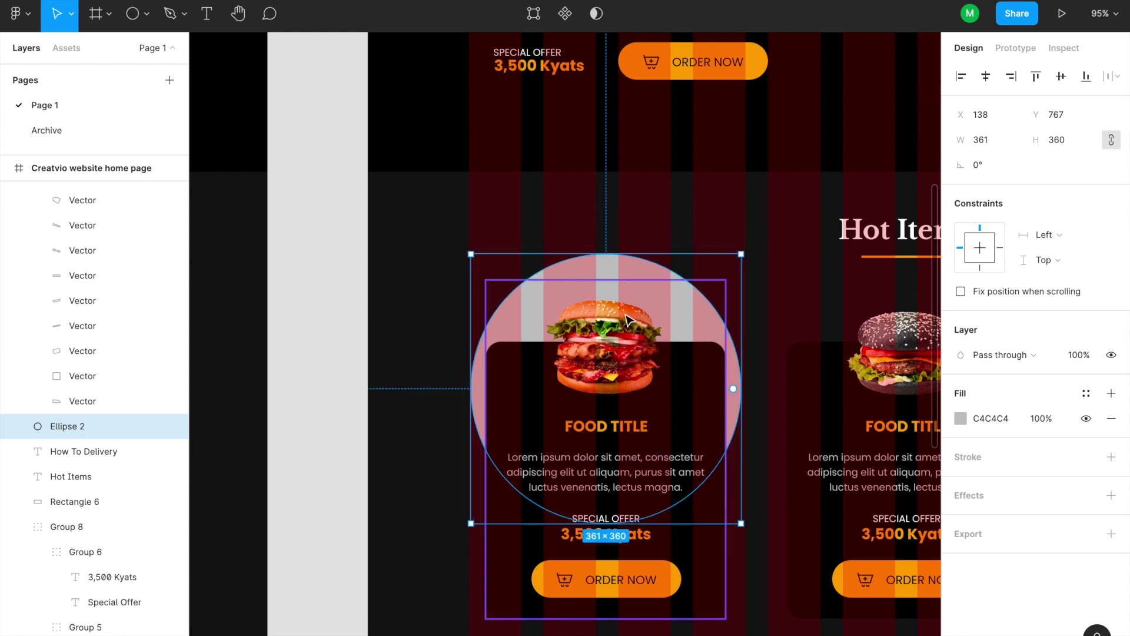
Step: Fill the circle behind the first food card with the orange sampled from the card's Order Now button
key(i)
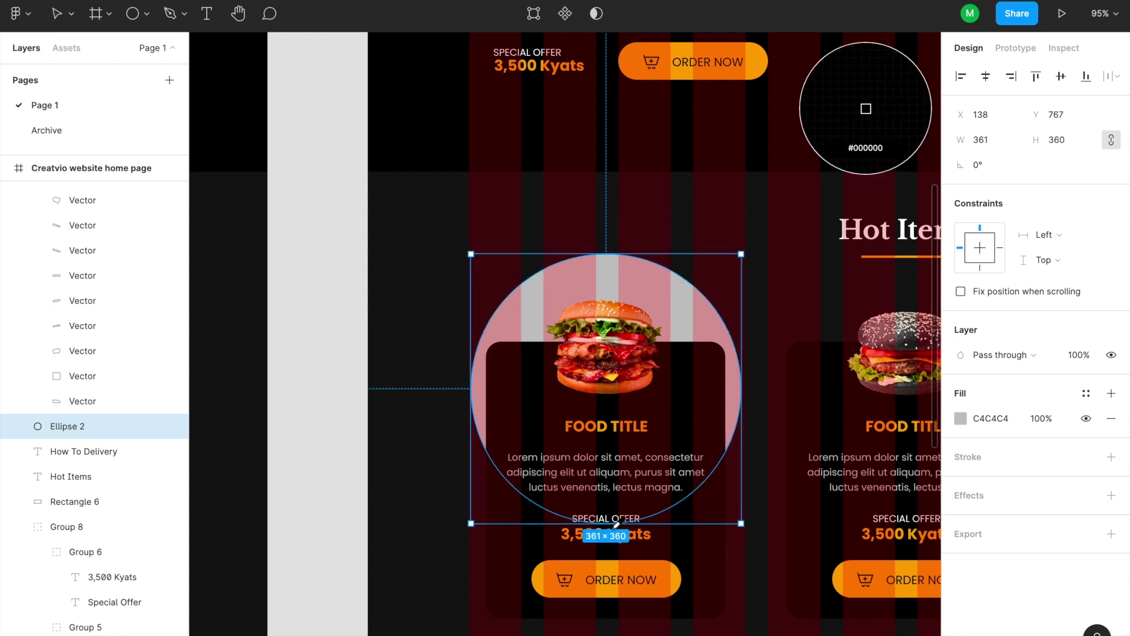
click(609, 562)
click(346, 285)
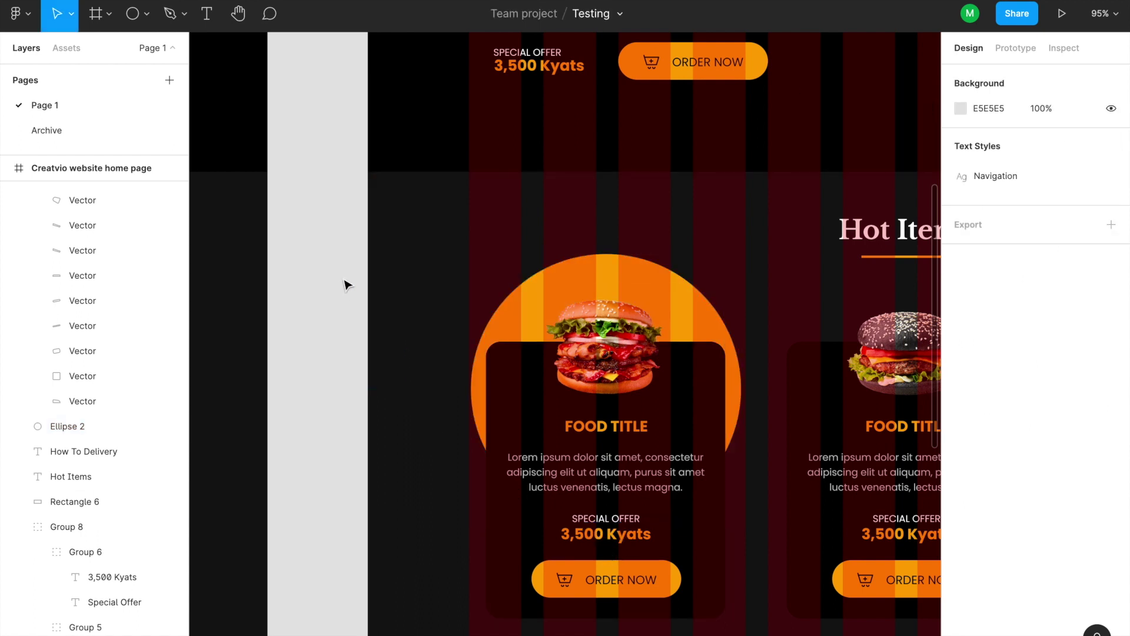
click(1061, 13)
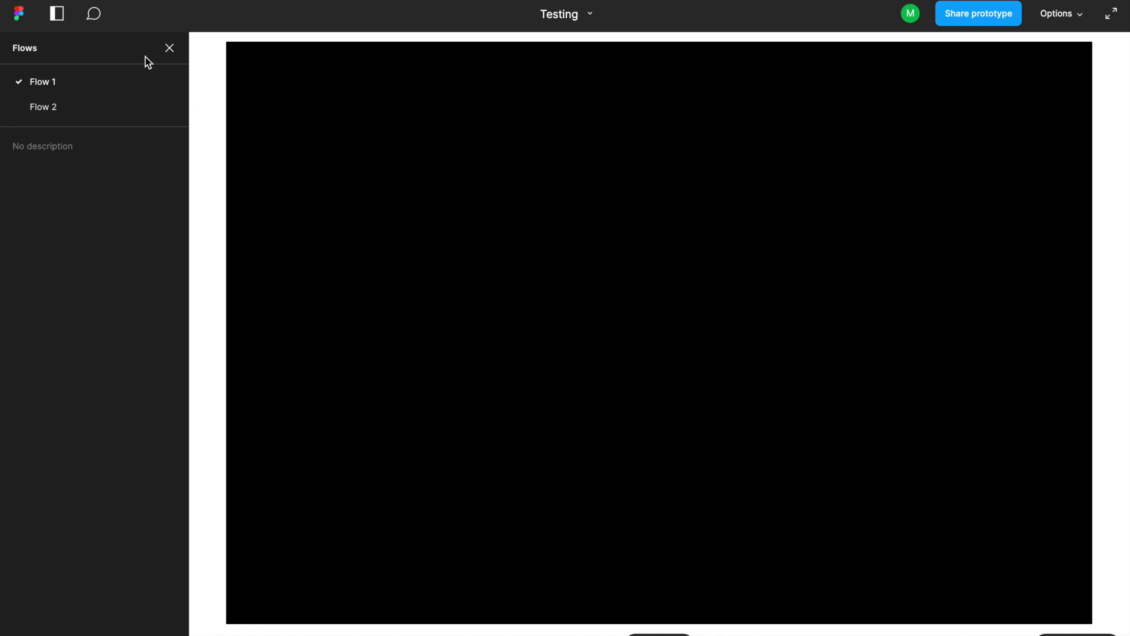
click(169, 48)
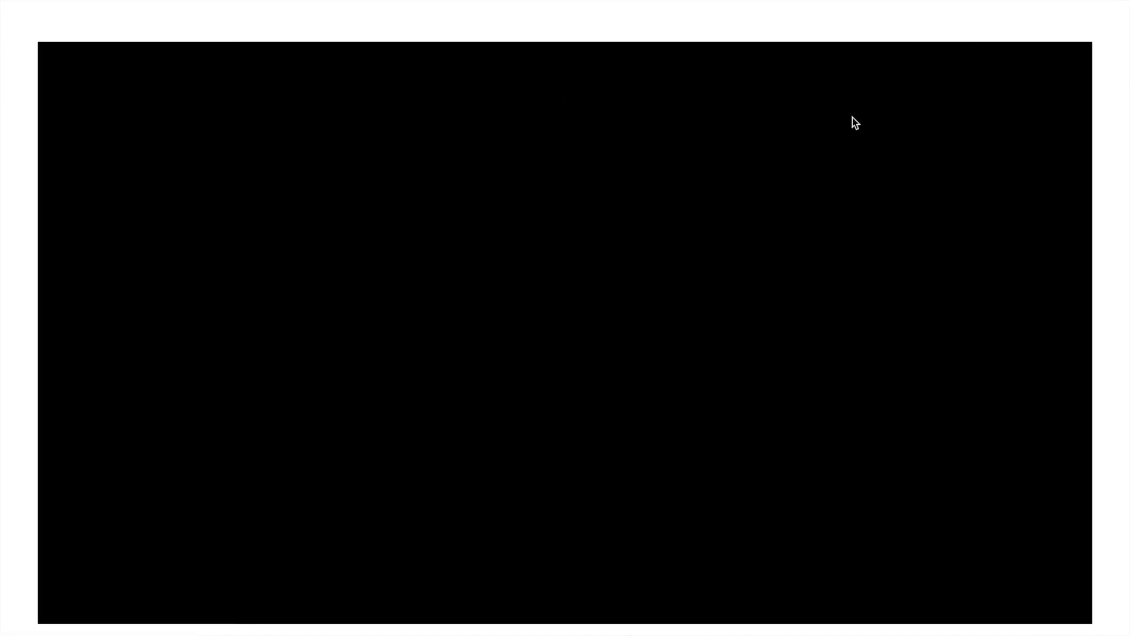
click(1057, 13)
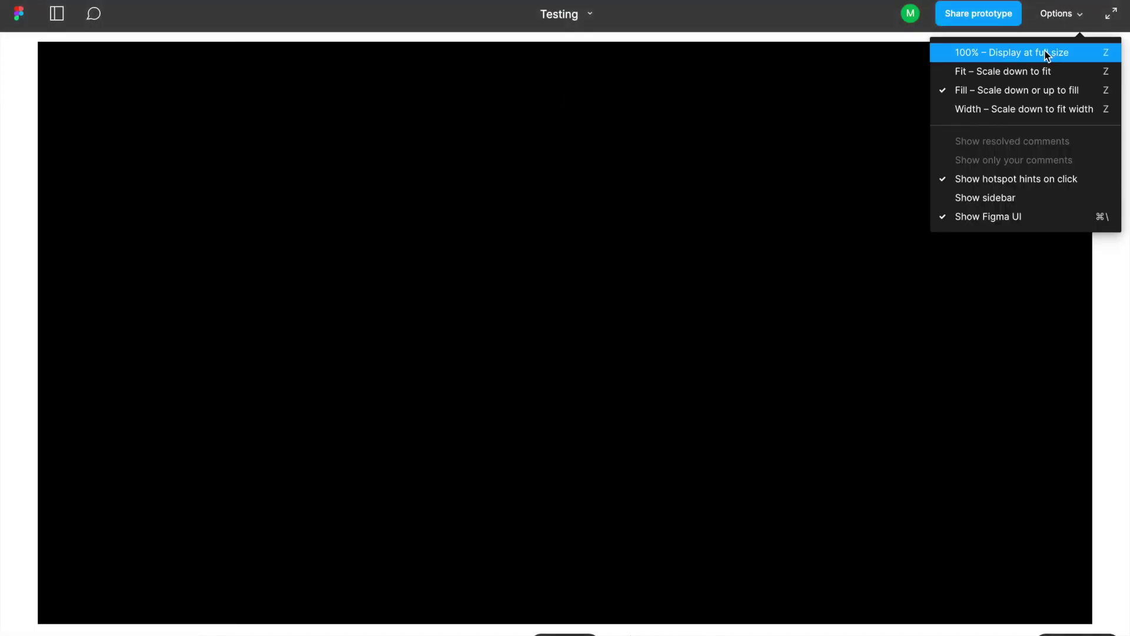
click(1046, 53)
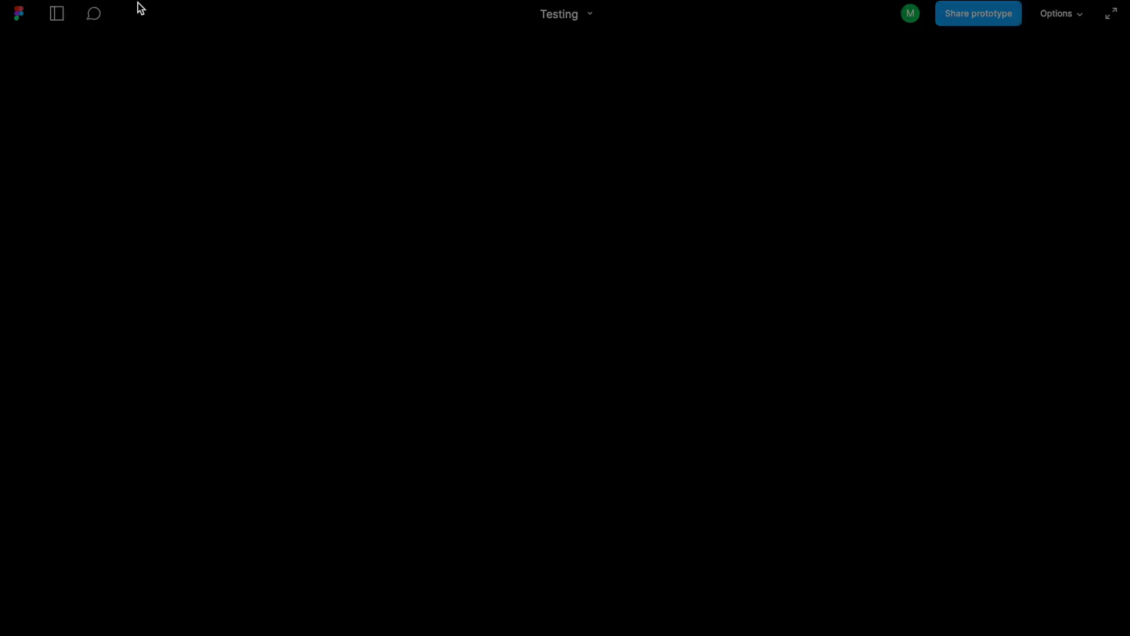
key(ctrl+w)
Step: Preview the duplicated home page as a prototype at 100% full size, examine the Hot Items section, and return to the design
scroll(580, 330, down, 10)
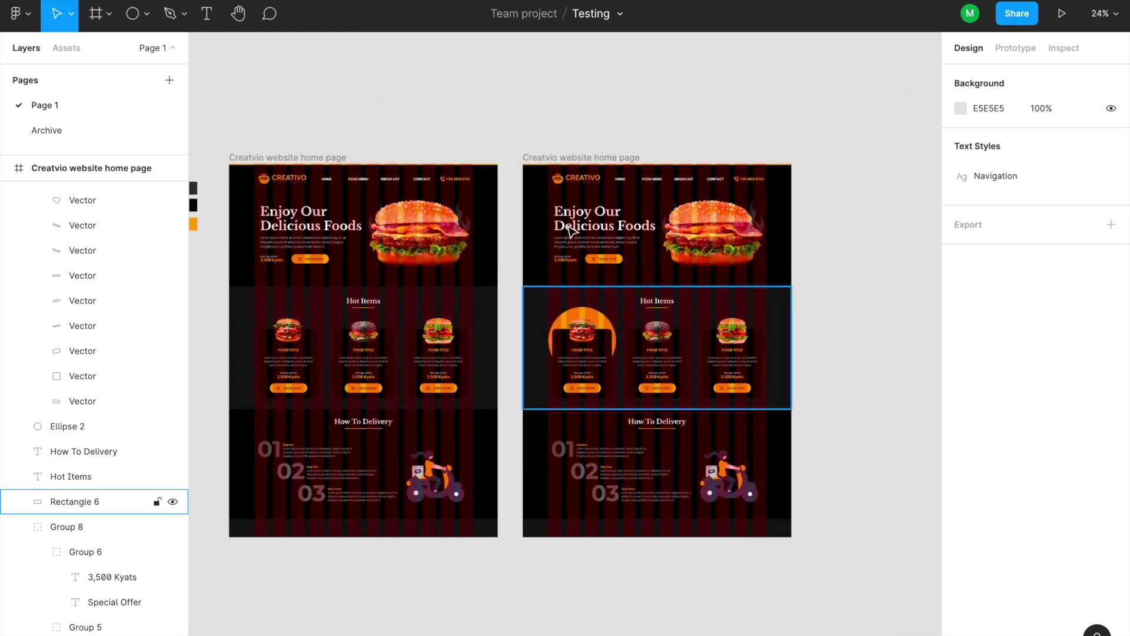
click(612, 160)
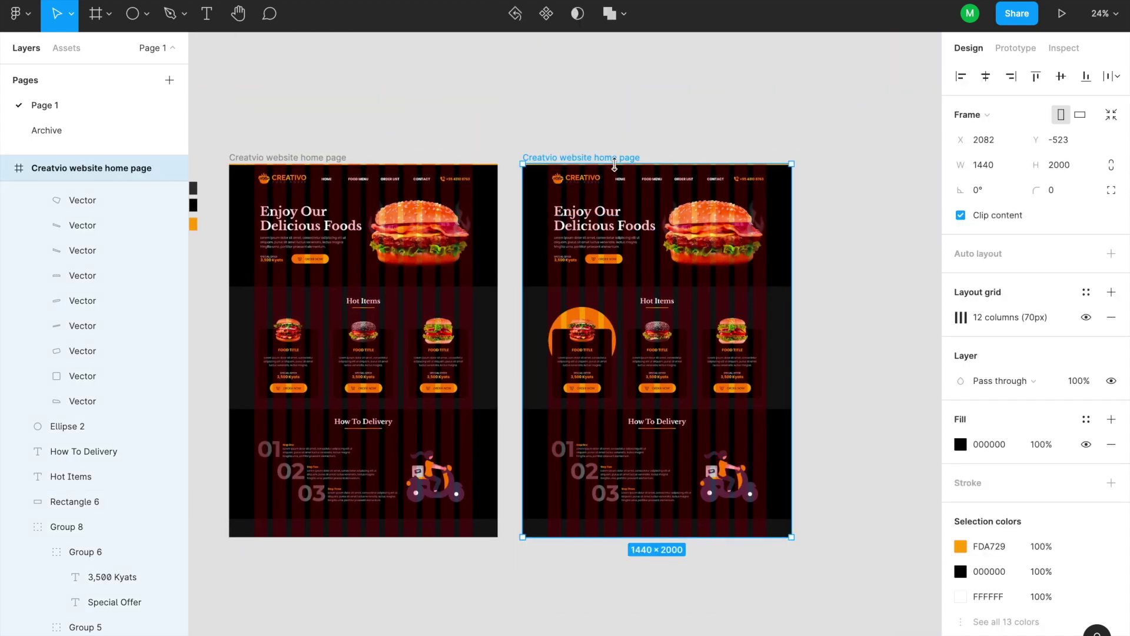
click(1062, 13)
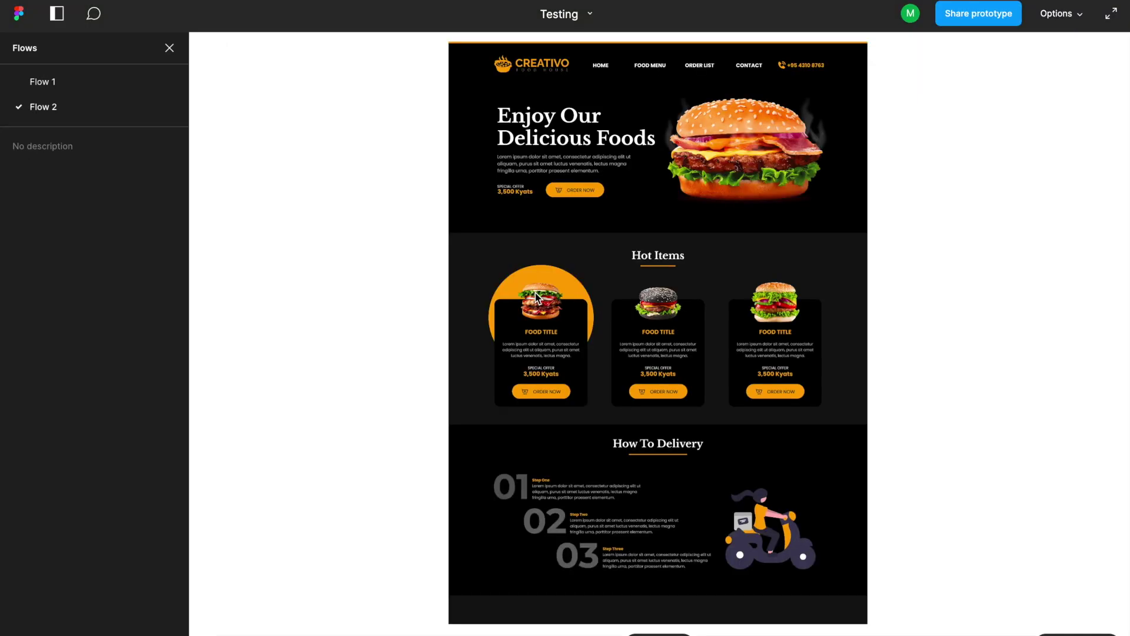
click(169, 49)
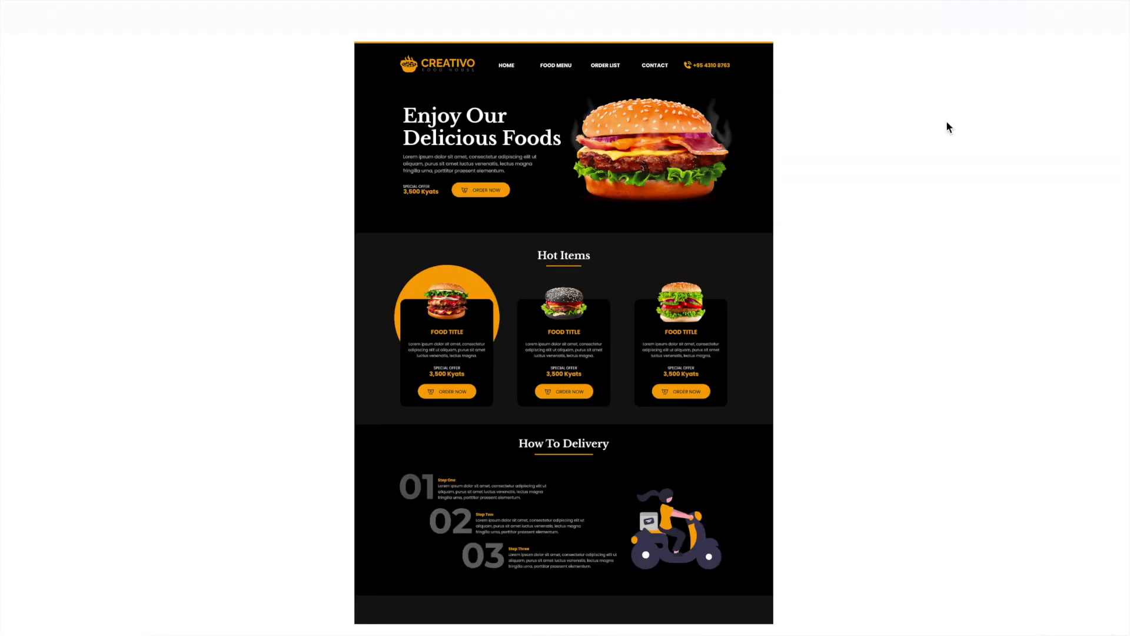
click(1061, 13)
click(1060, 52)
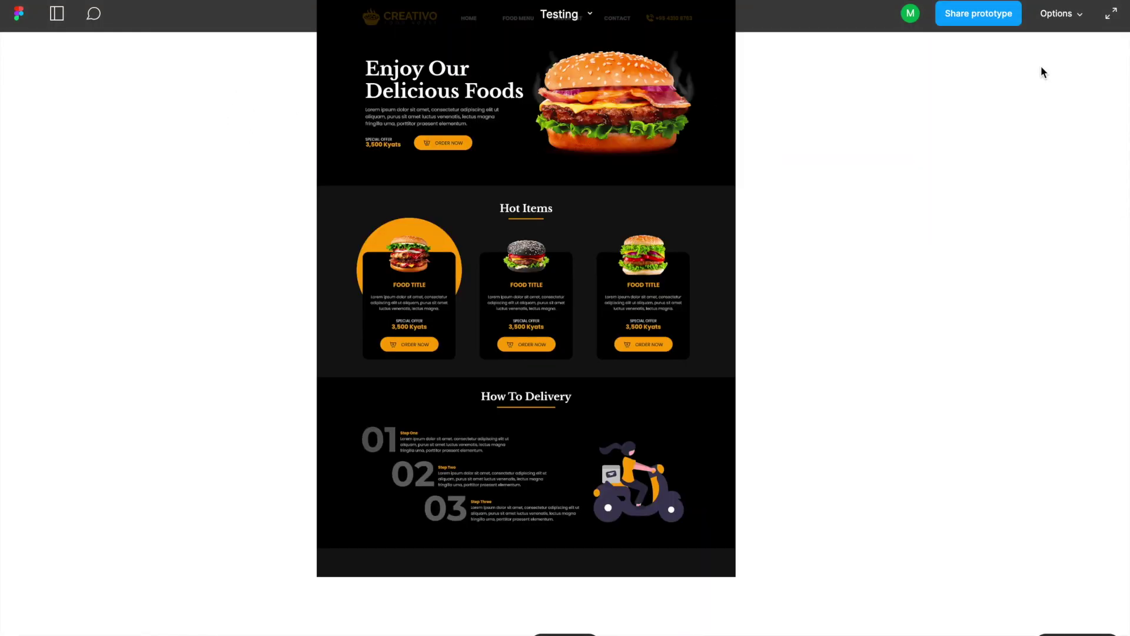
scroll(826, 222, down, 5)
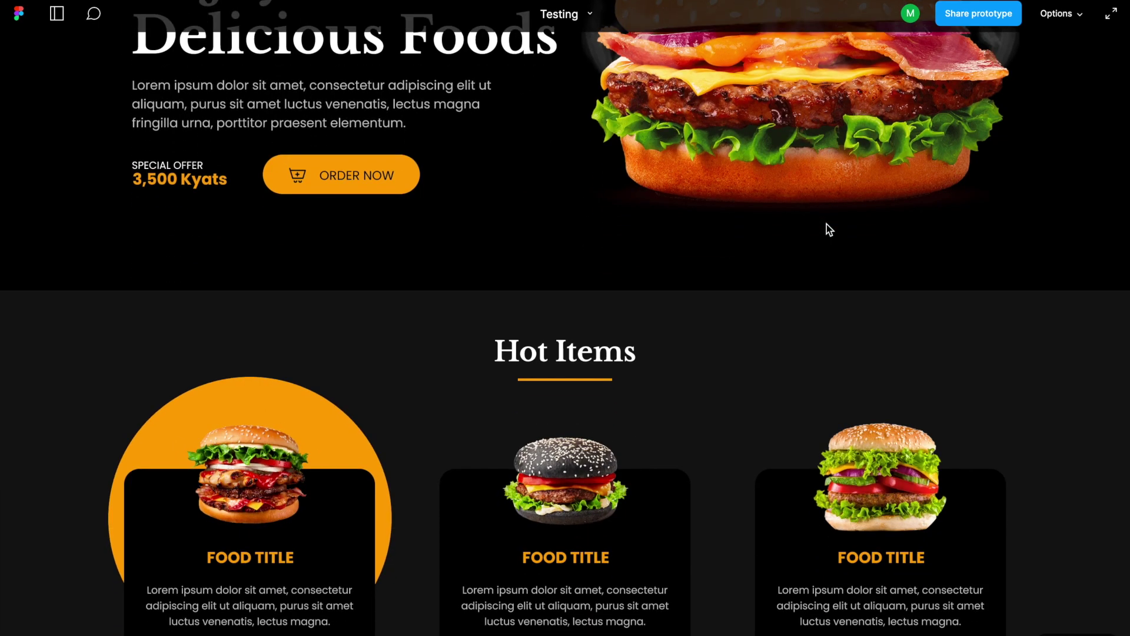
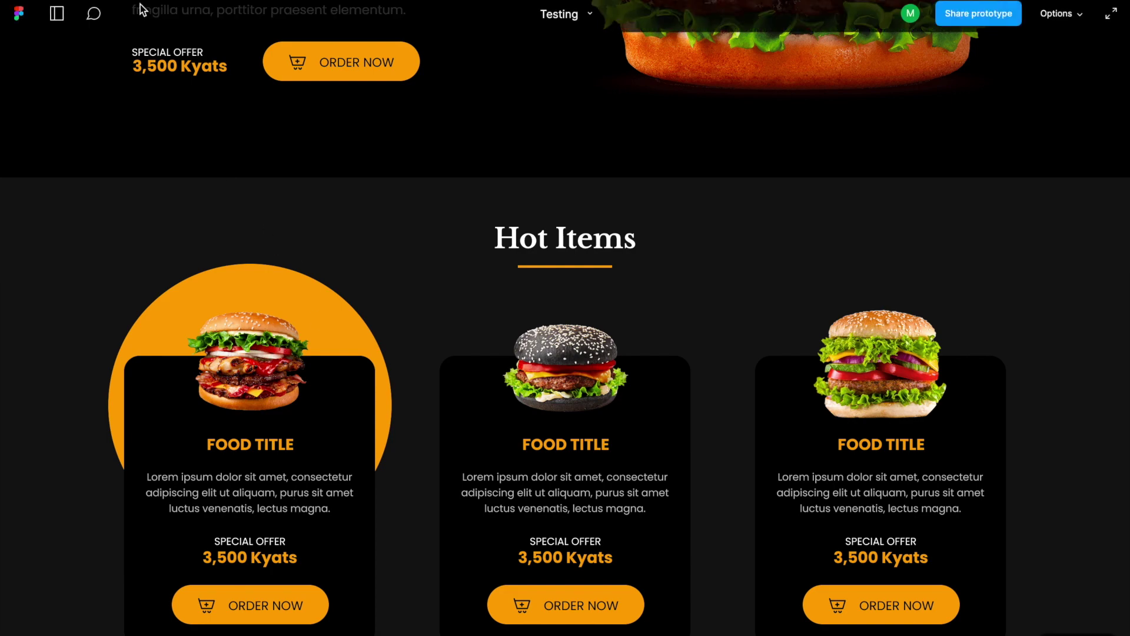
click(18, 13)
Step: Add a drop shadow effect to the first food card component in the duplicated page
scroll(600, 365, up, 5)
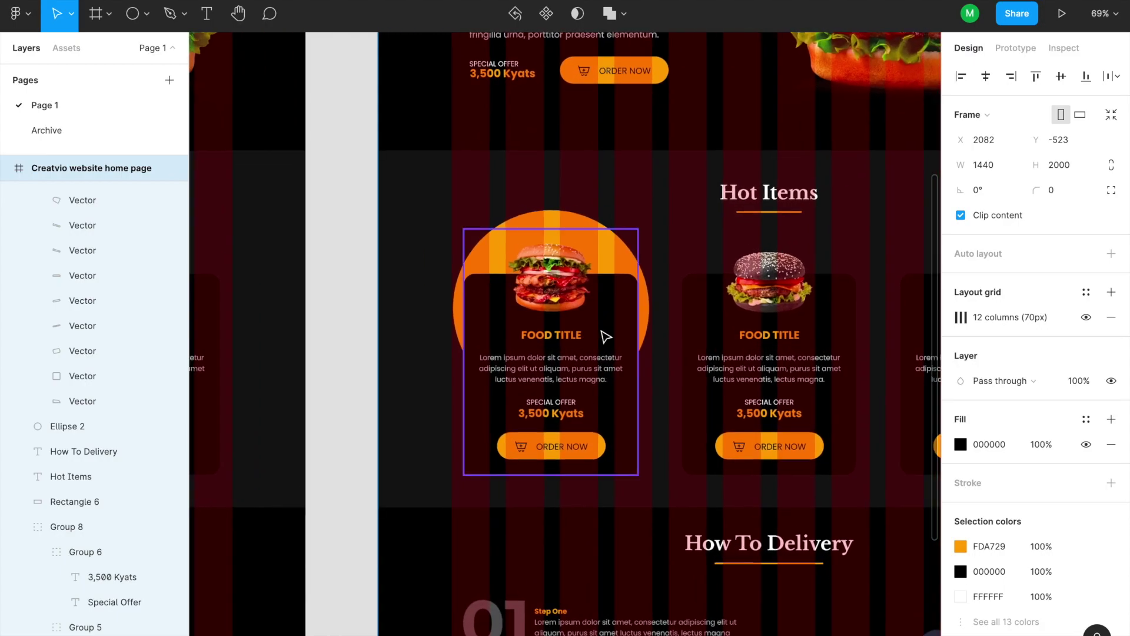
click(613, 328)
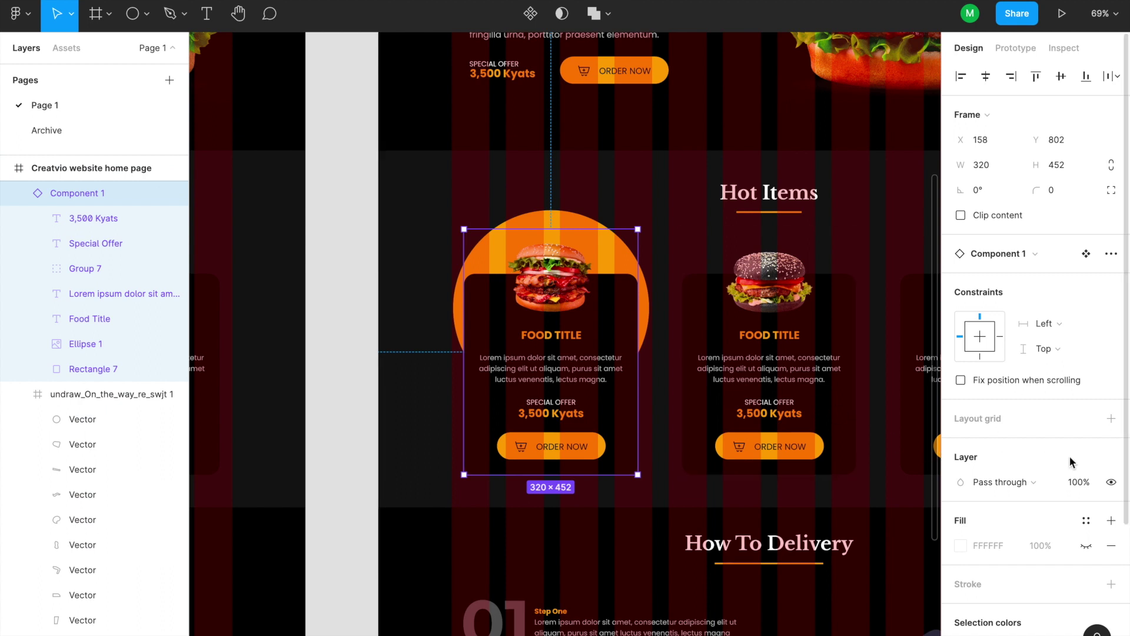
scroll(1053, 467, down, 4)
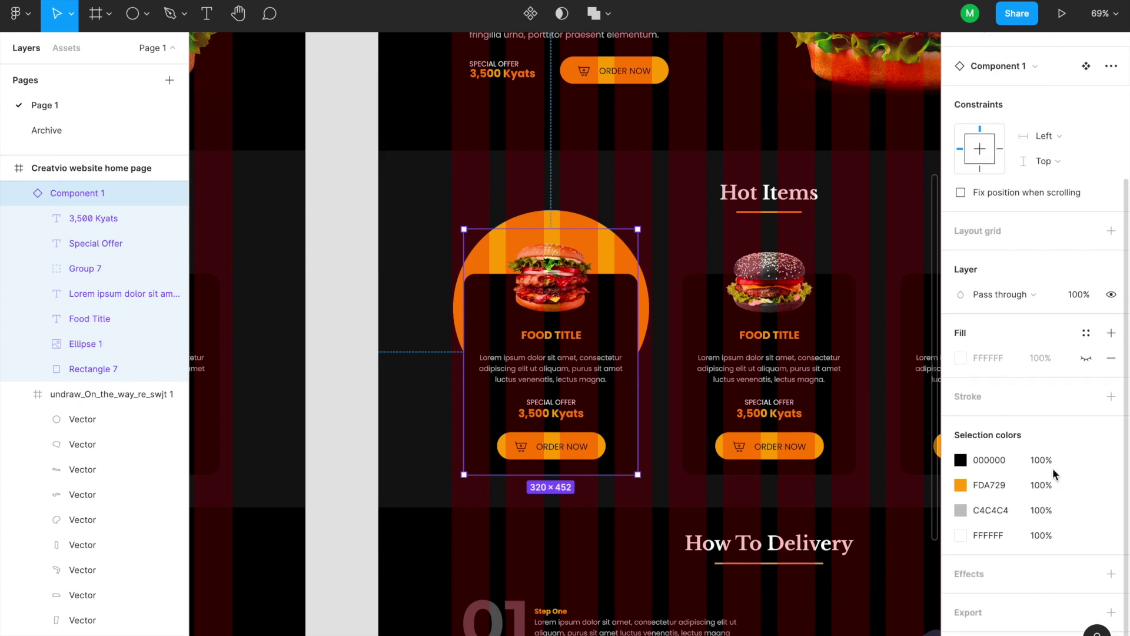
click(981, 576)
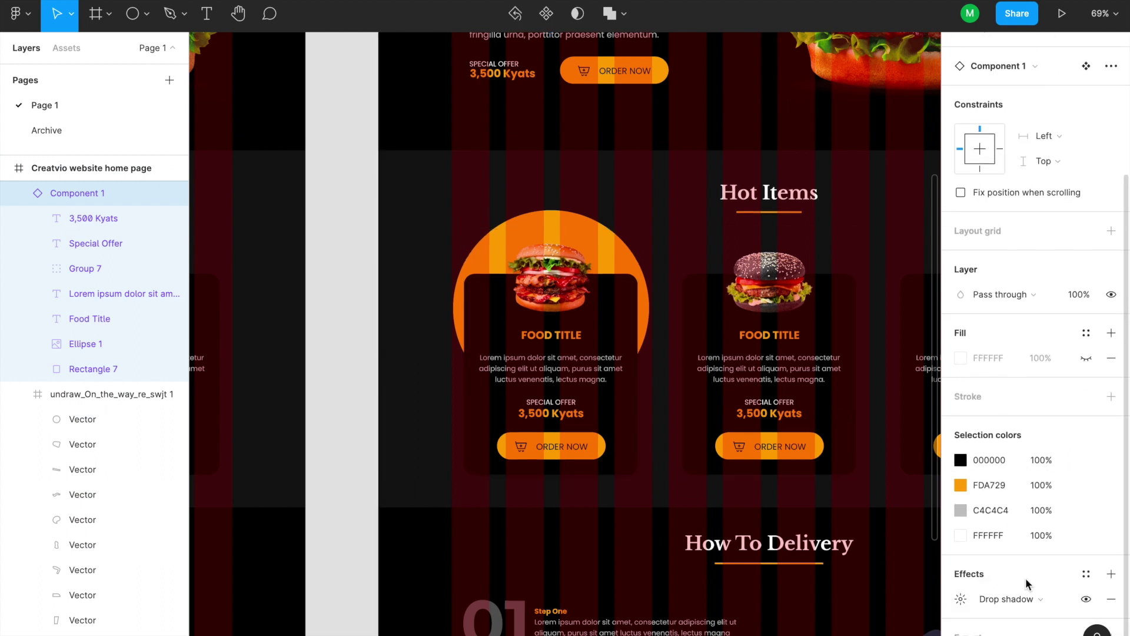
click(1064, 599)
click(1047, 603)
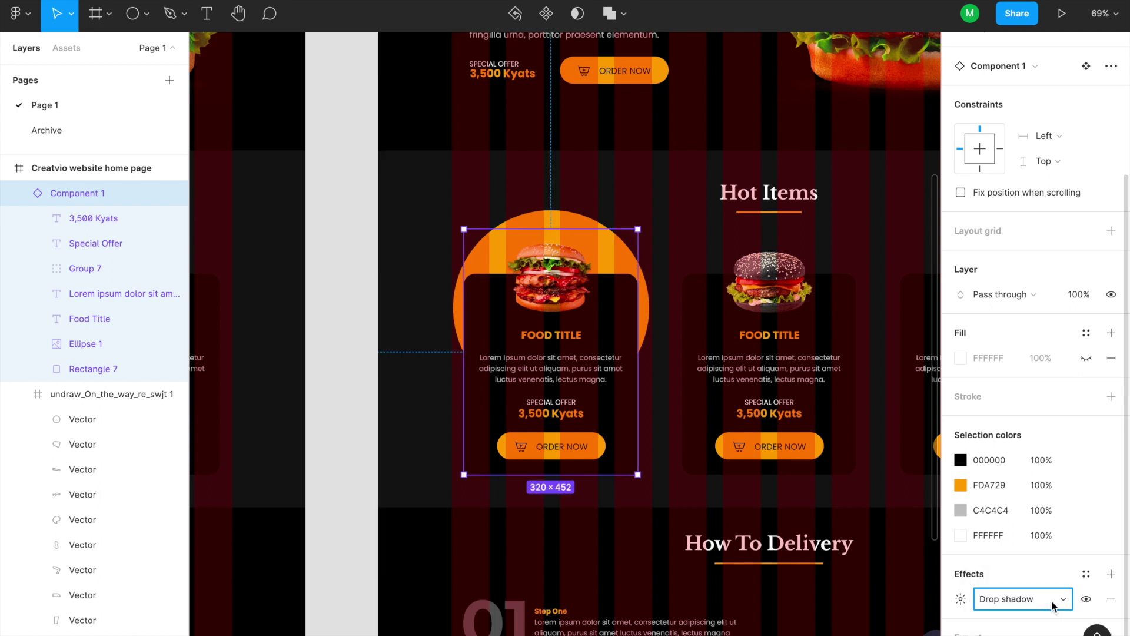
Step: Offset the first food card's drop shadow to X 2 and Y 7
click(964, 600)
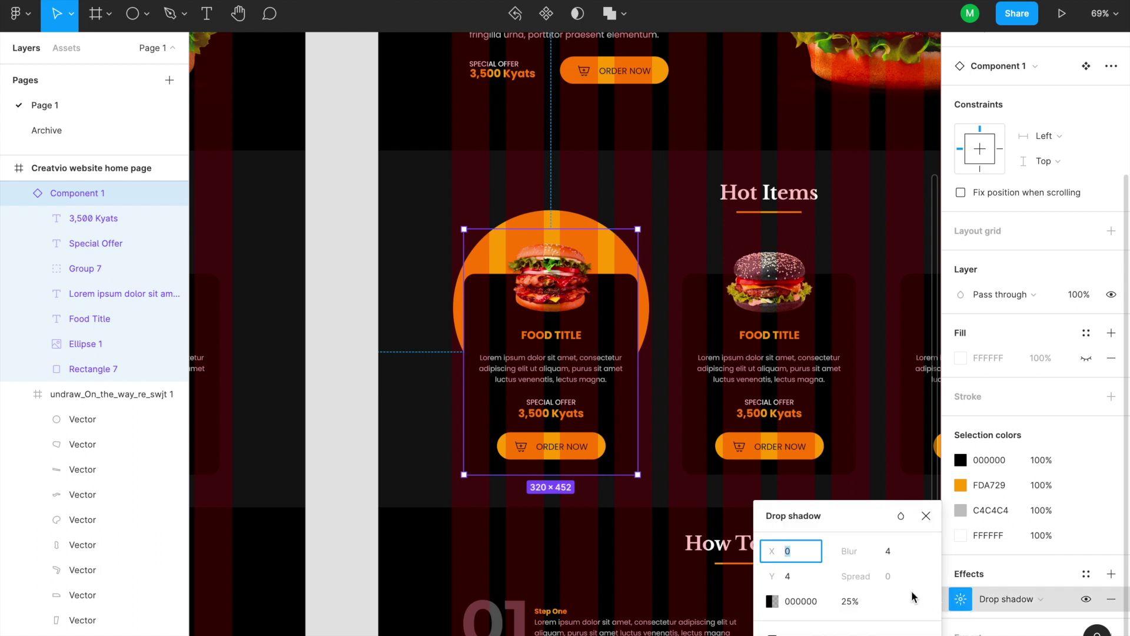
key(Up)
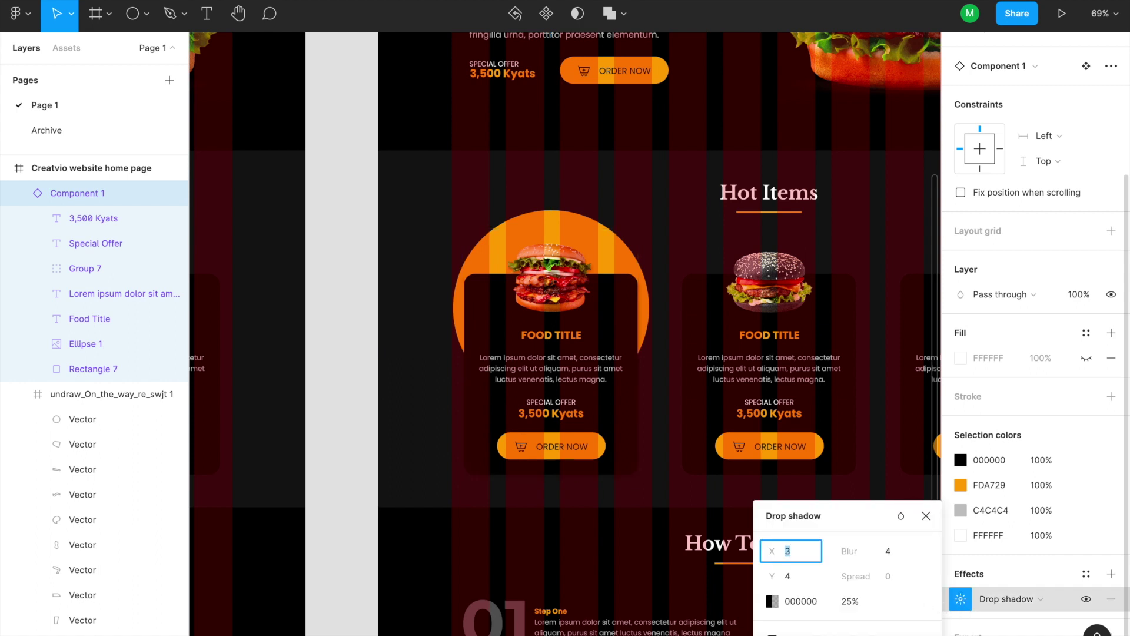
text(1)
key(Tab)
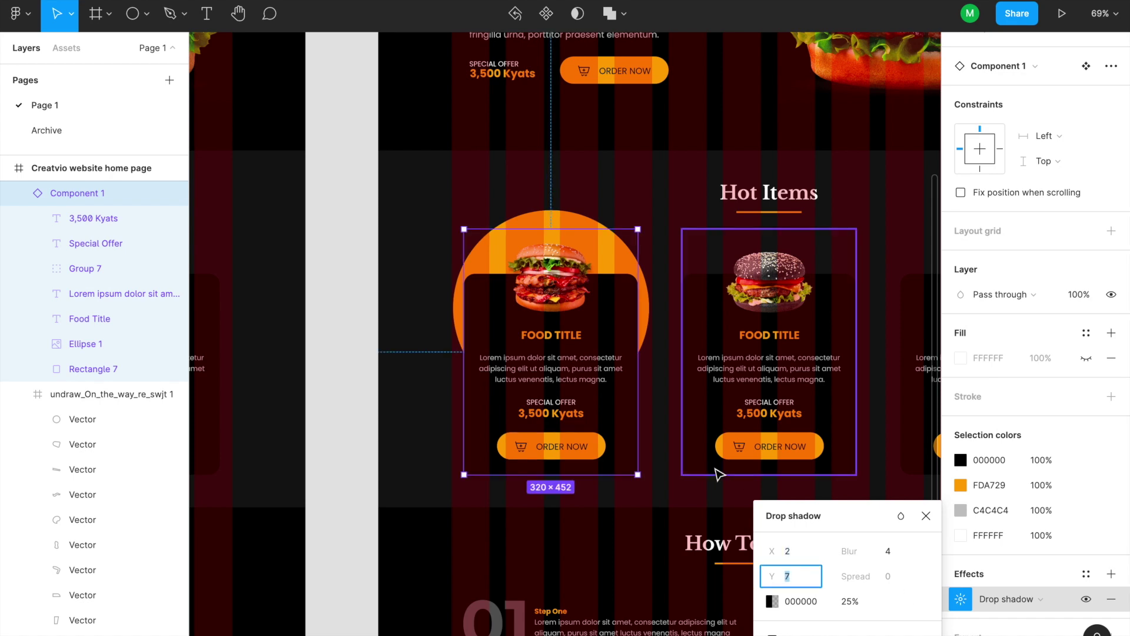
Step: Raise the opacity of the first food card's black drop shadow to 85%
scroll(611, 364, up, 5)
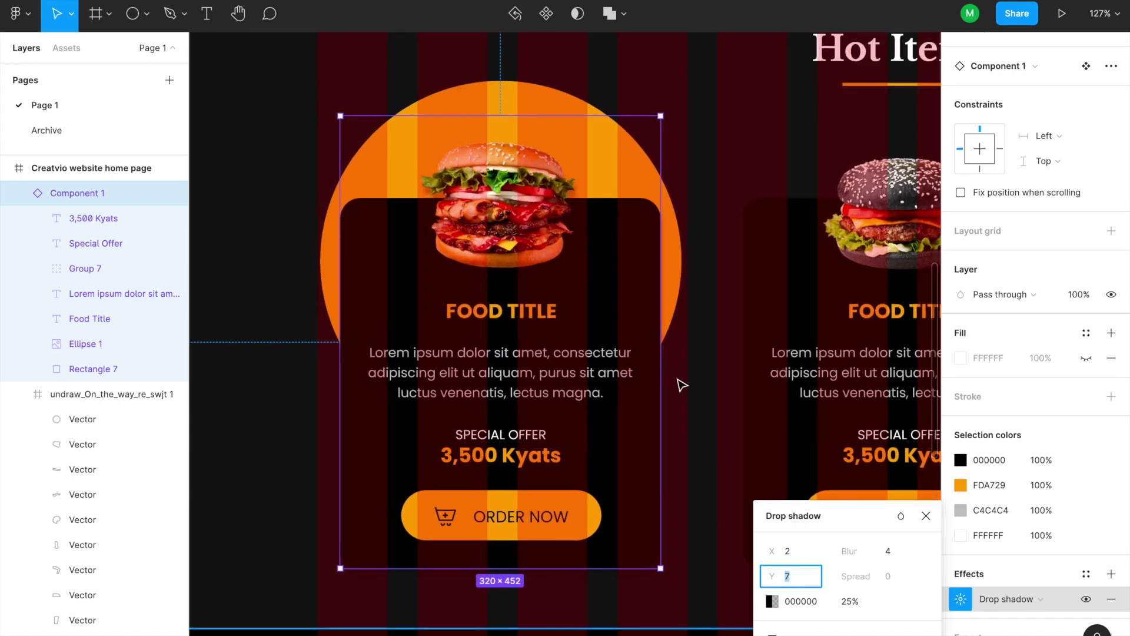
click(772, 601)
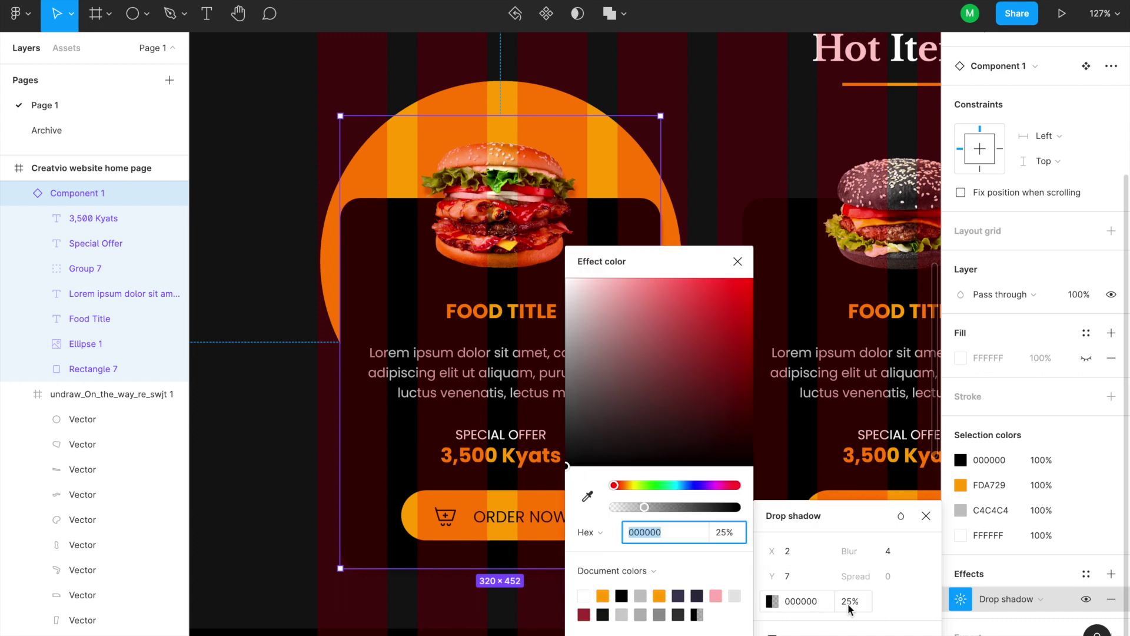
drag(644, 510, 718, 509)
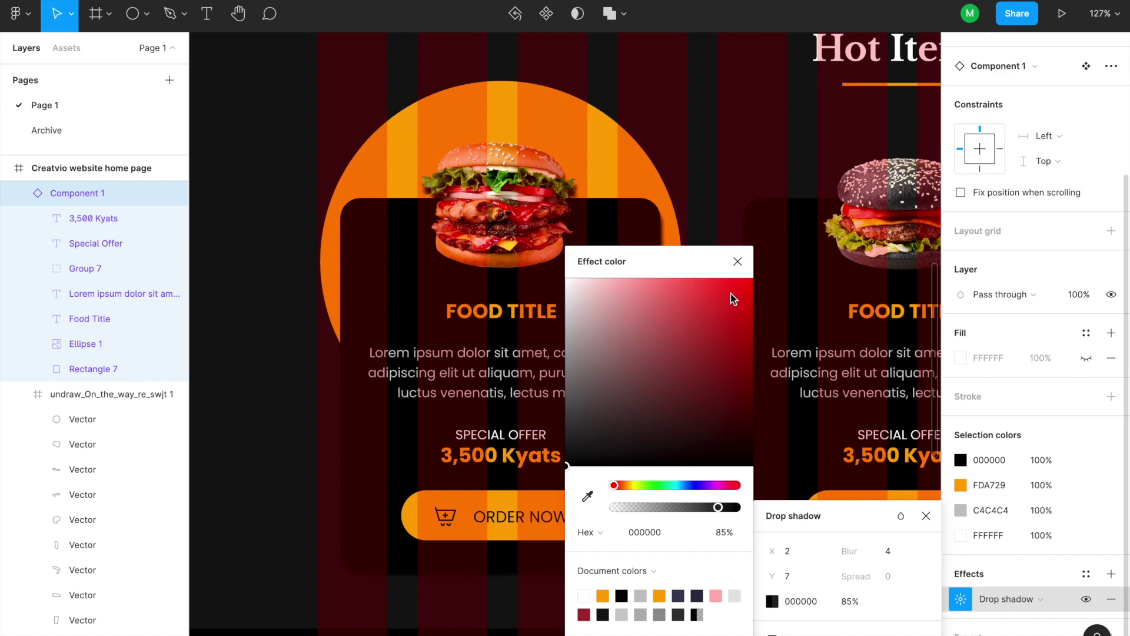
click(738, 262)
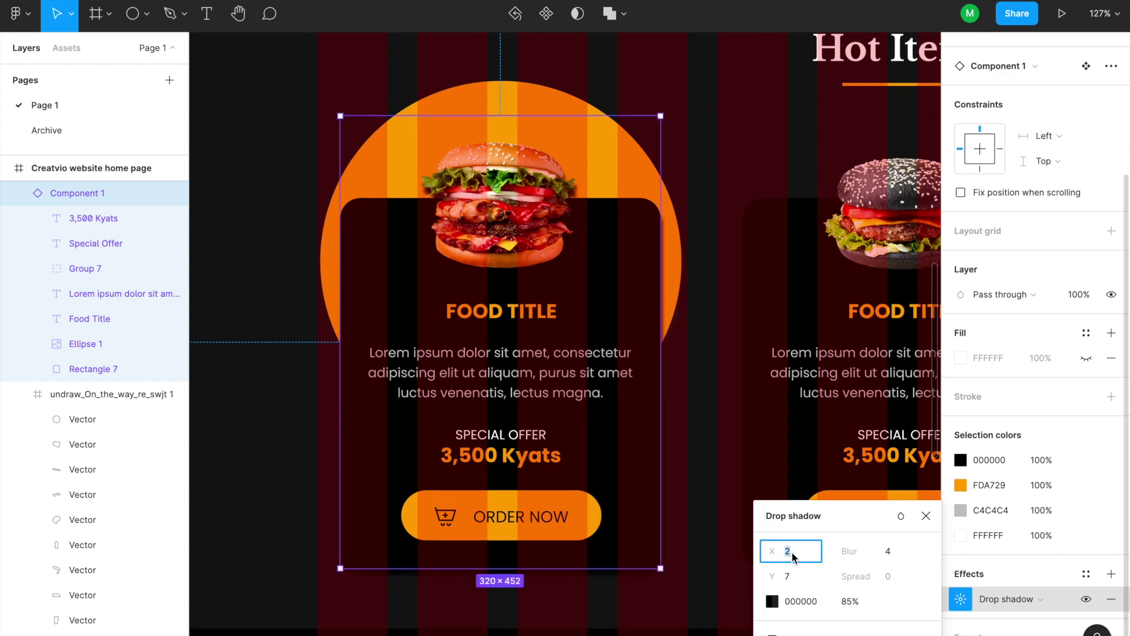
Step: Change the drop shadow's offset to X 5 and Y 5
text(5)
key(Tab)
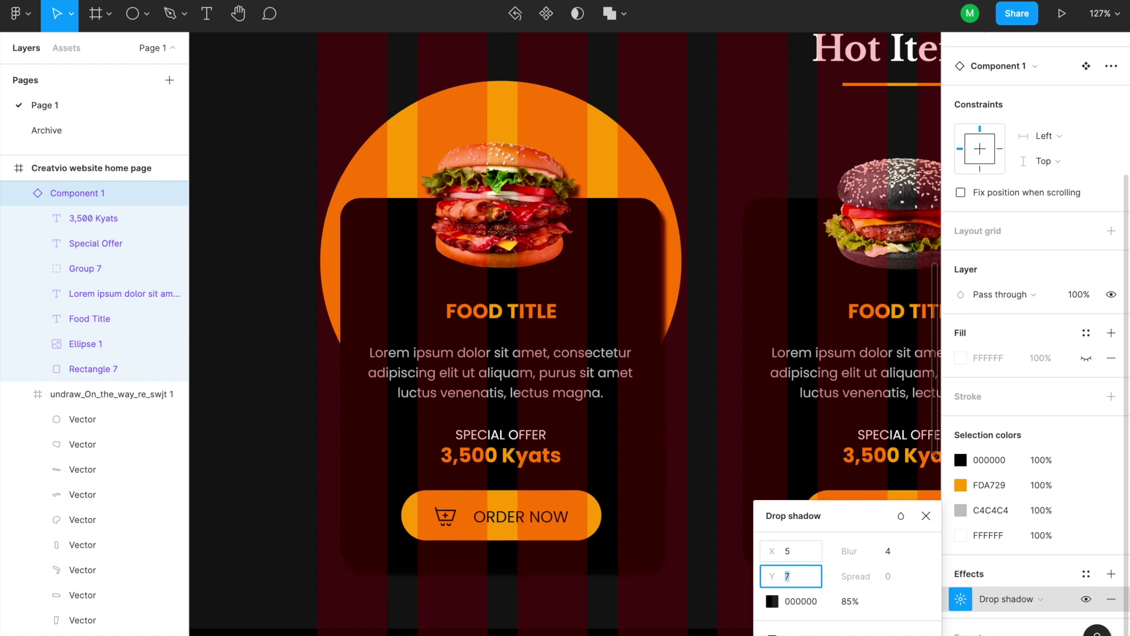
key(Tab)
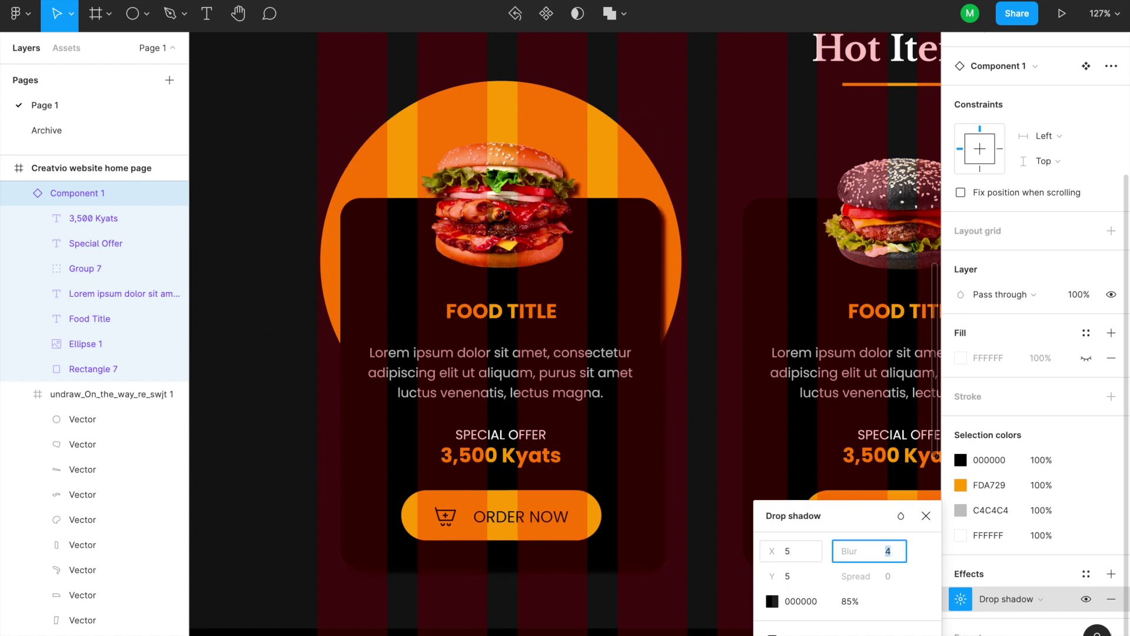
Step: Reset the drop shadow's X and Y offsets to 0 and set its blur to 10
key(shift+Tab)
key(shift+Tab)
text(0)
key(Tab)
text(0)
key(Tab)
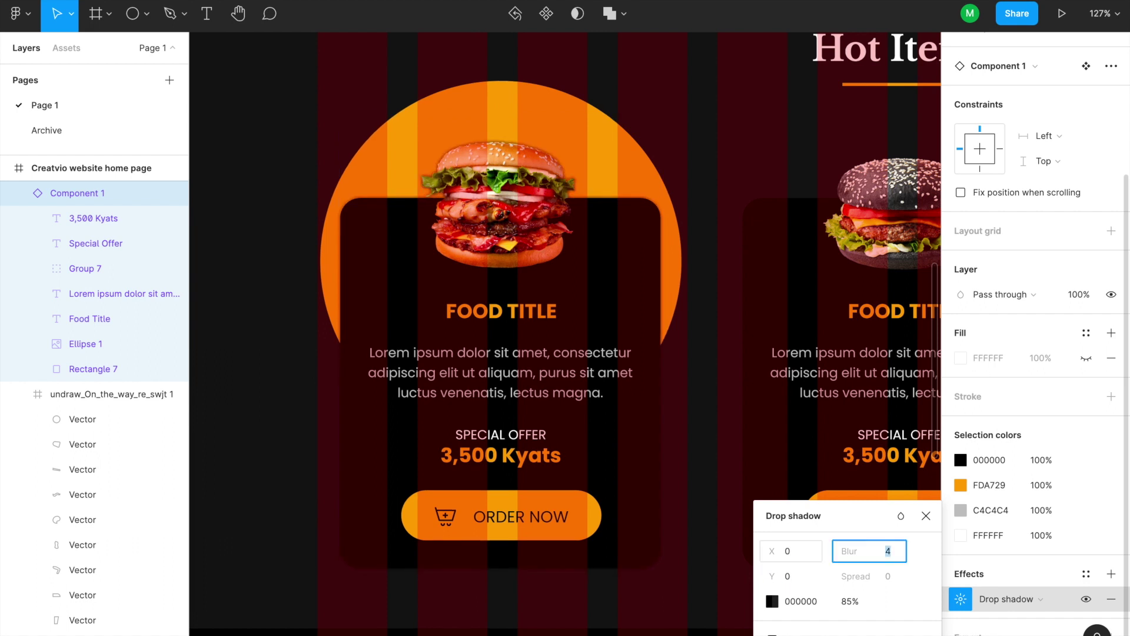
text(9)
key(Return)
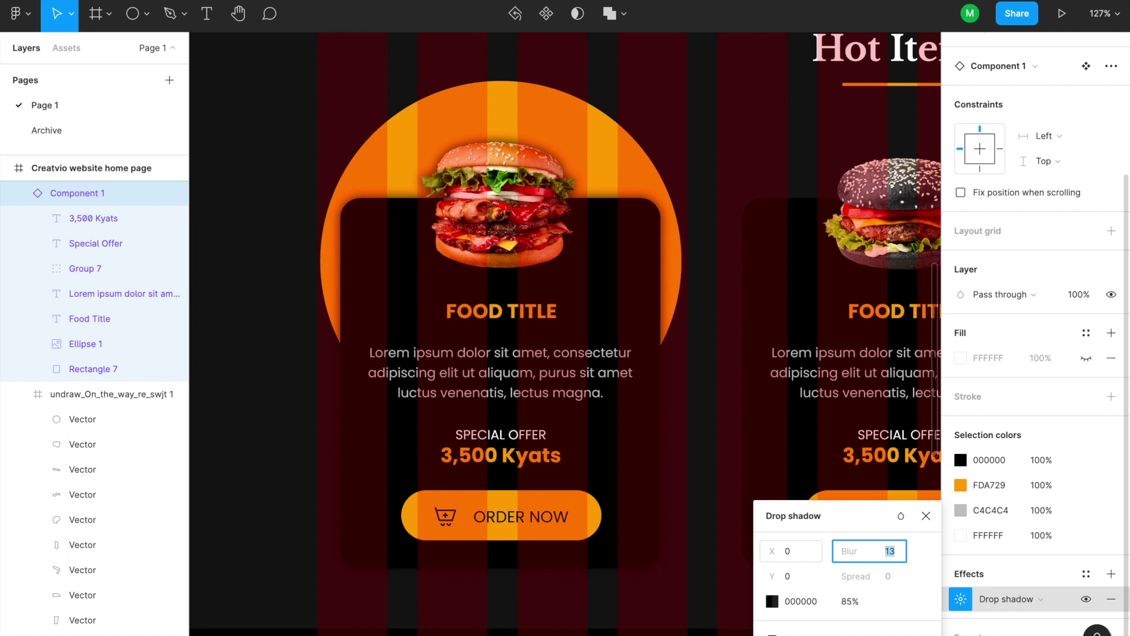
key(Down)
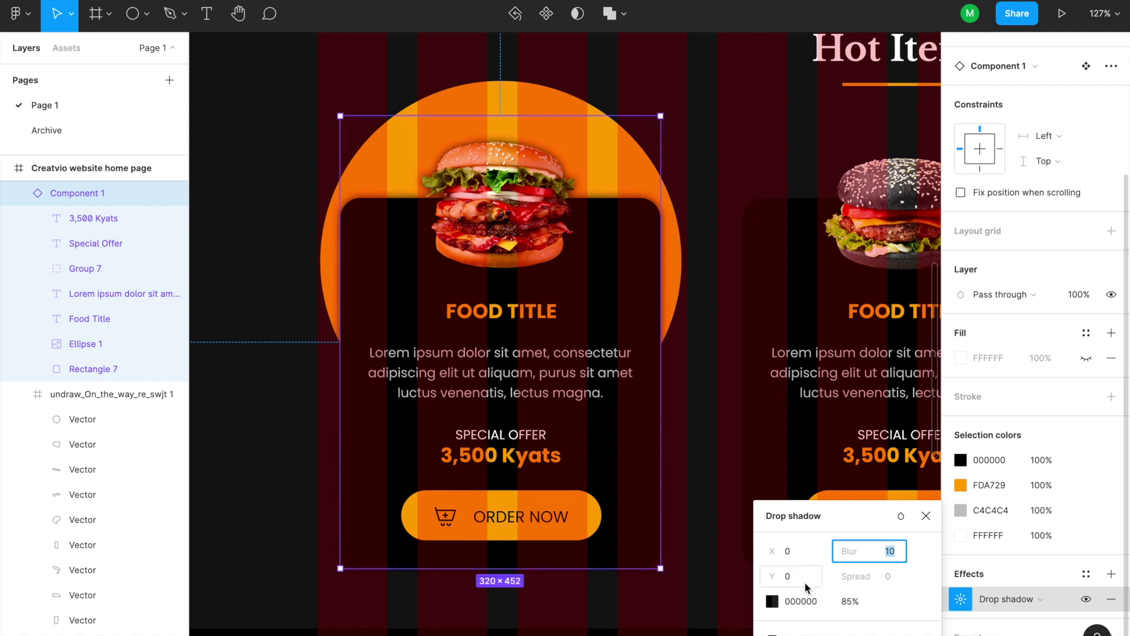
Step: Change the drop shadow's color to white FFFFFF at 100% opacity and close the shadow settings
click(771, 601)
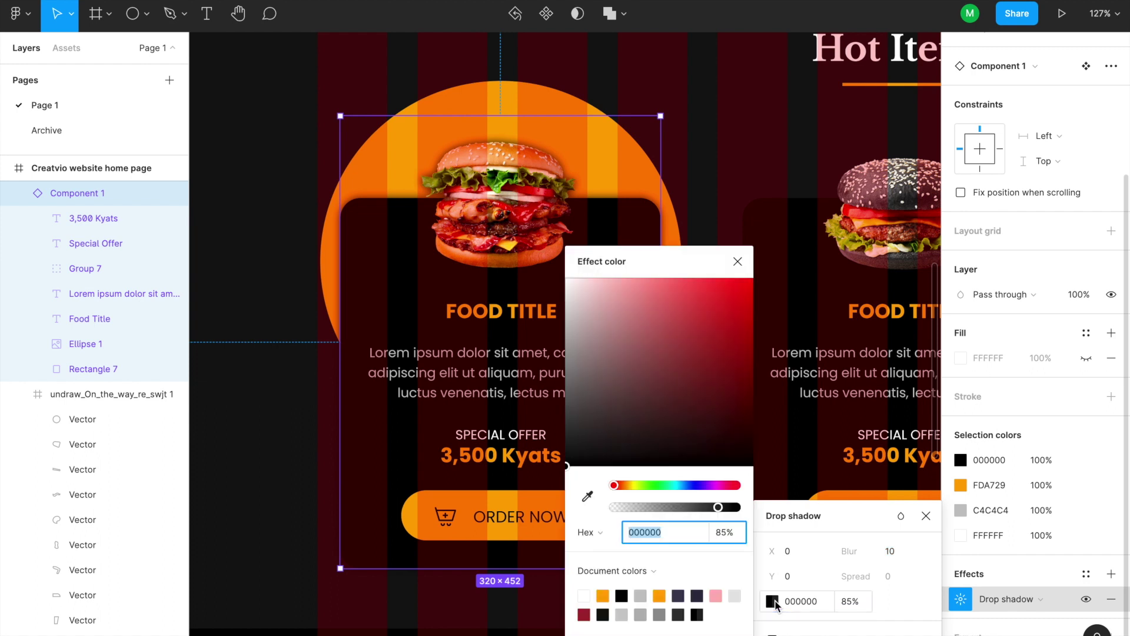
click(587, 596)
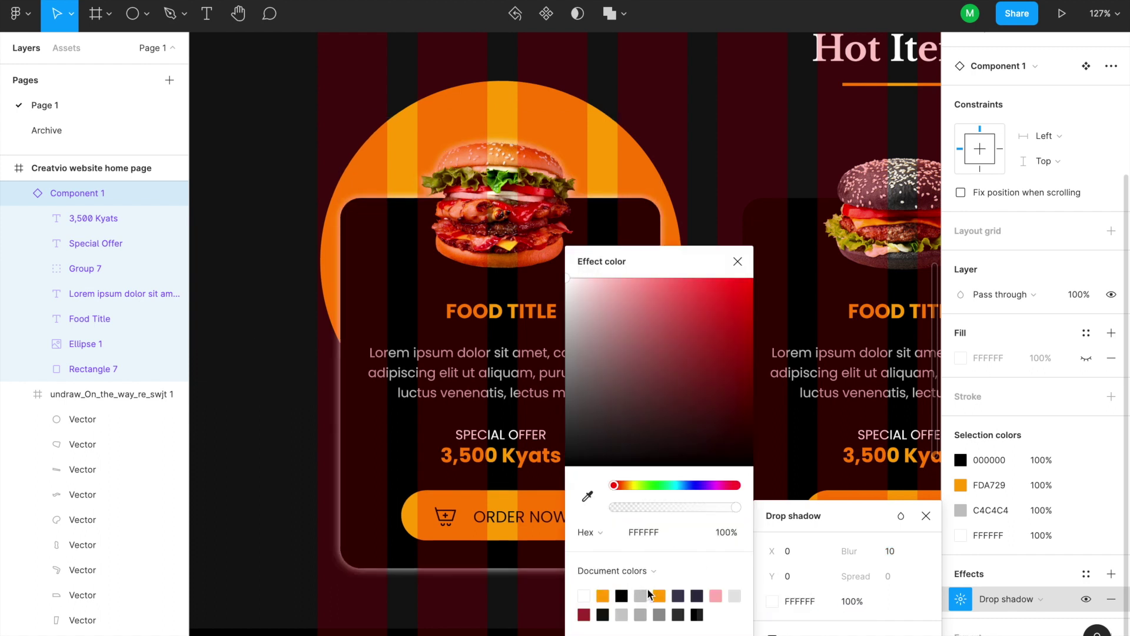
click(738, 262)
click(925, 517)
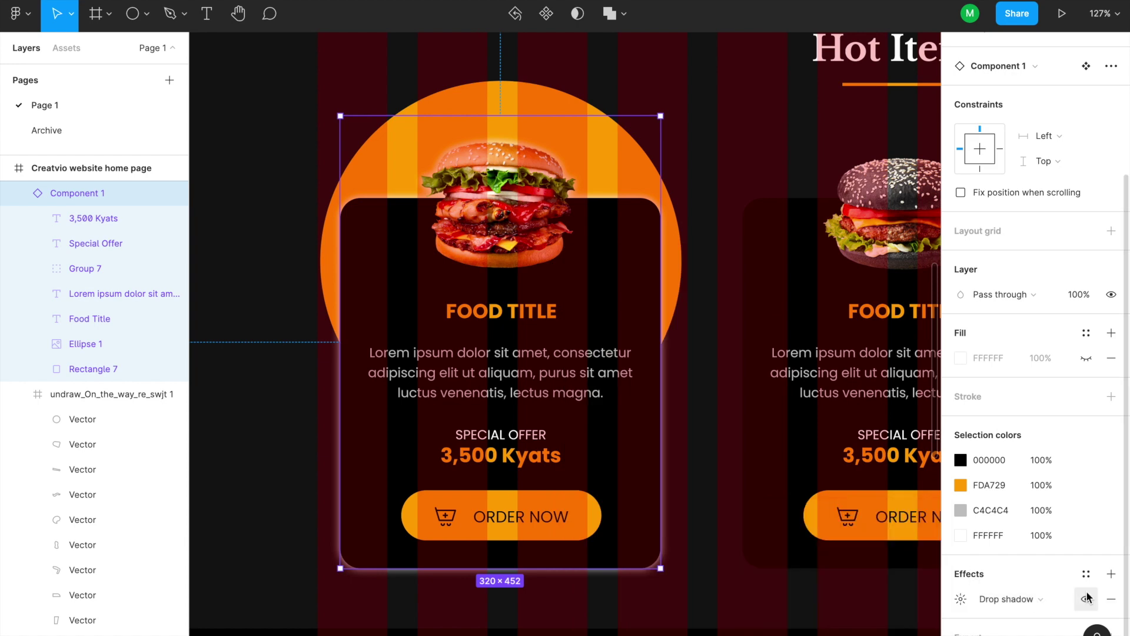
Step: Remove the drop shadow effect from the first food card and clear the selection
click(1111, 599)
click(596, 365)
scroll(579, 349, down, 10)
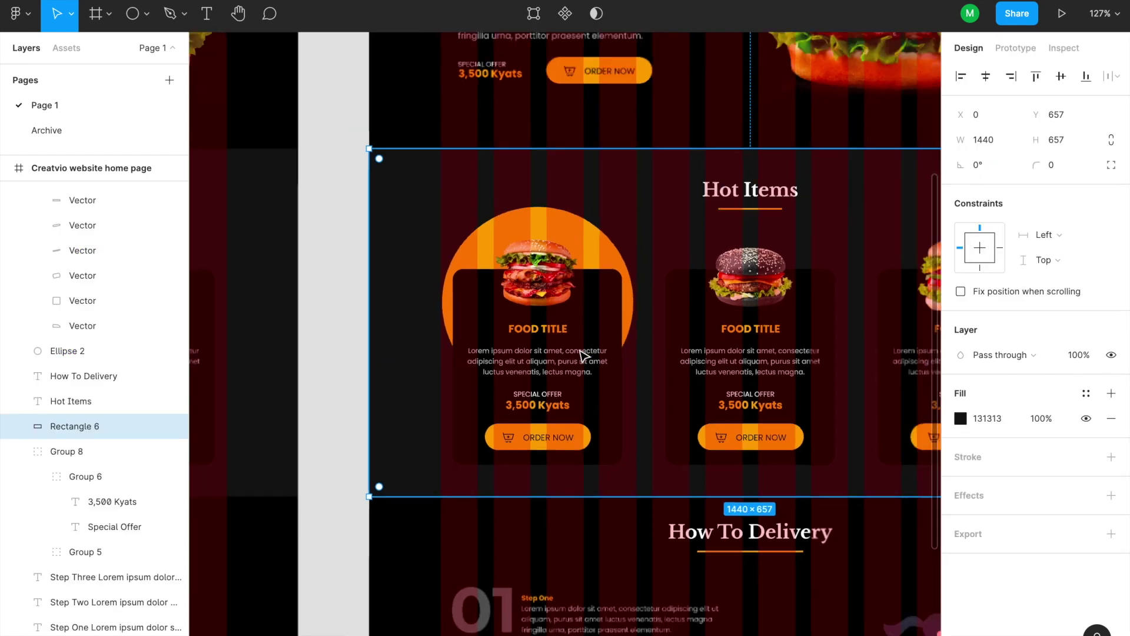
click(472, 422)
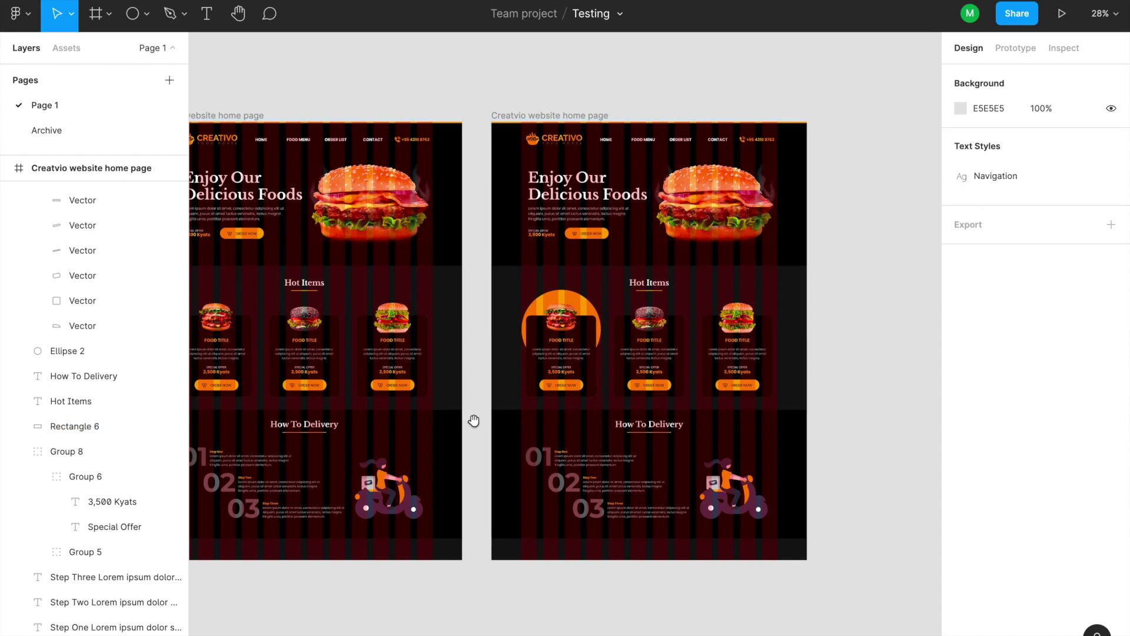
Step: Create a prototype connection from the original page's first food card to the duplicated home page frame that navigates on click
scroll(548, 427, left, 5)
click(365, 366)
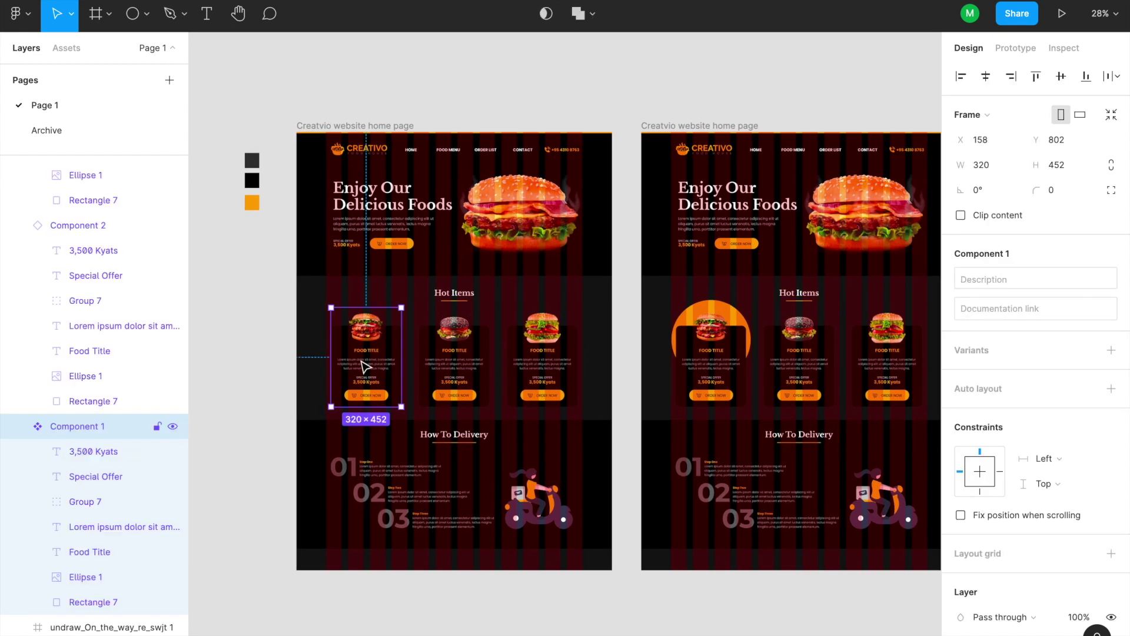
click(1016, 50)
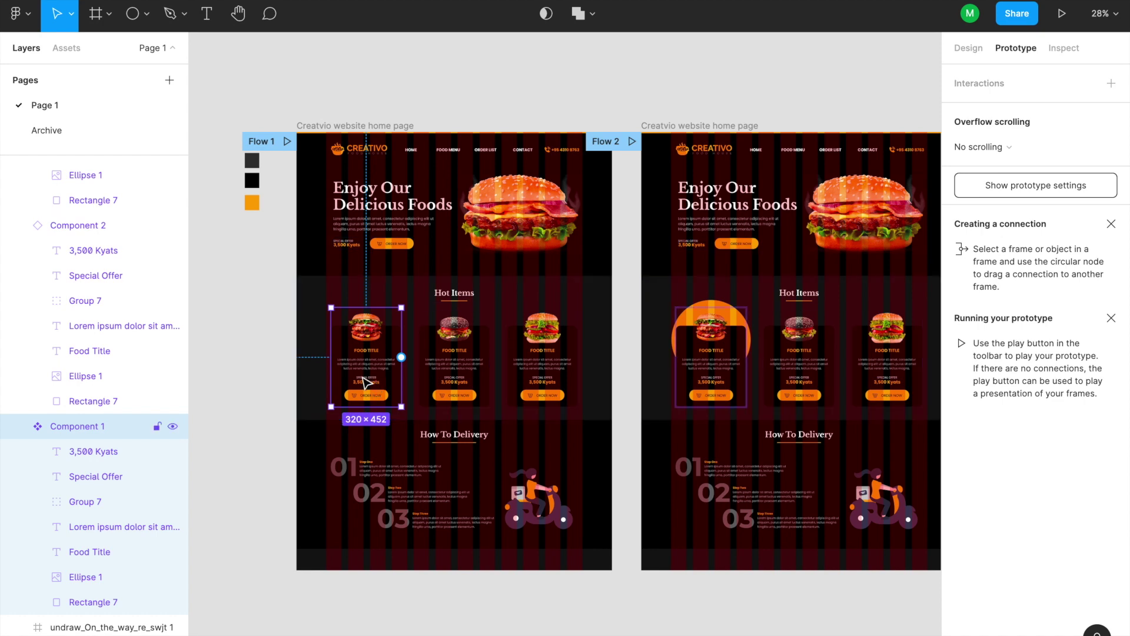
click(265, 371)
click(344, 381)
drag(401, 357, 695, 389)
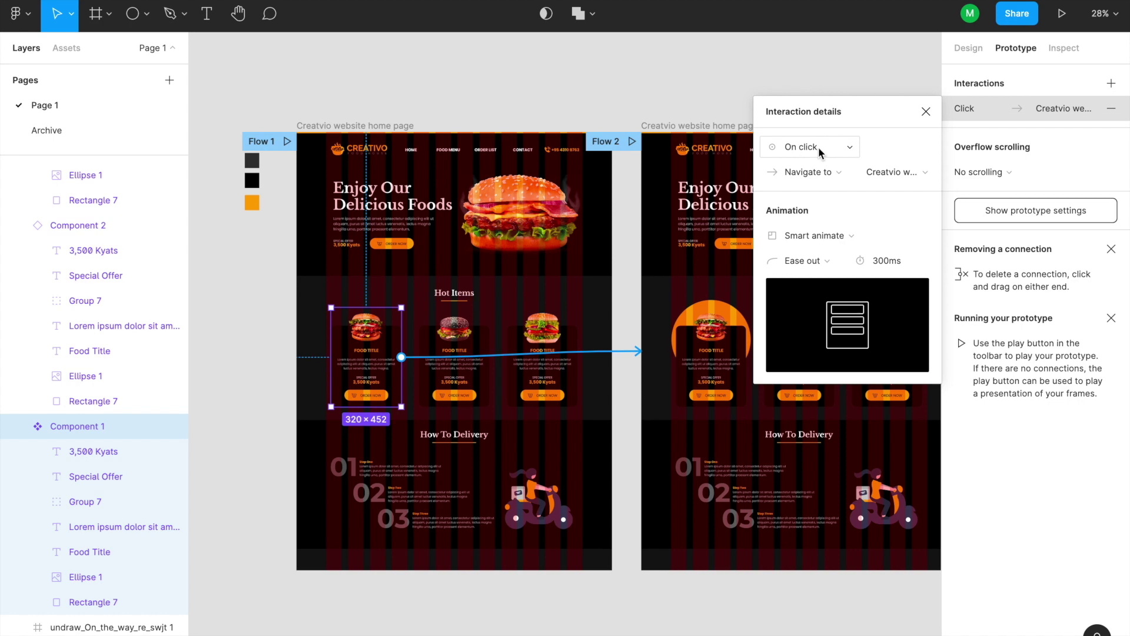
Step: Choose Smart animate as the connection's animation and close the interaction details
click(816, 235)
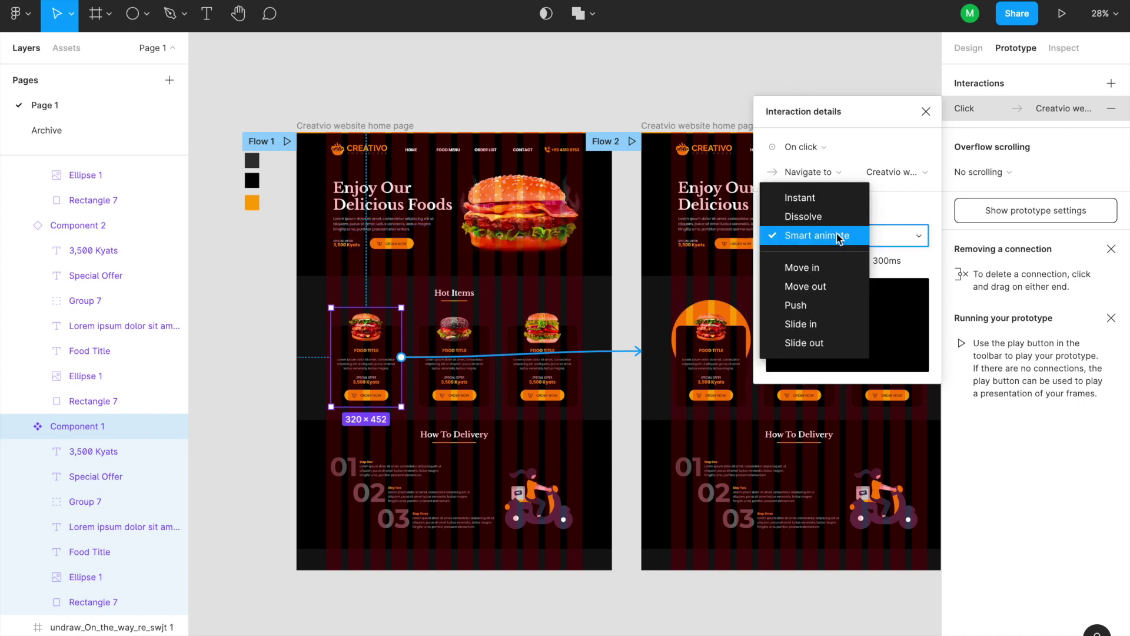
click(882, 110)
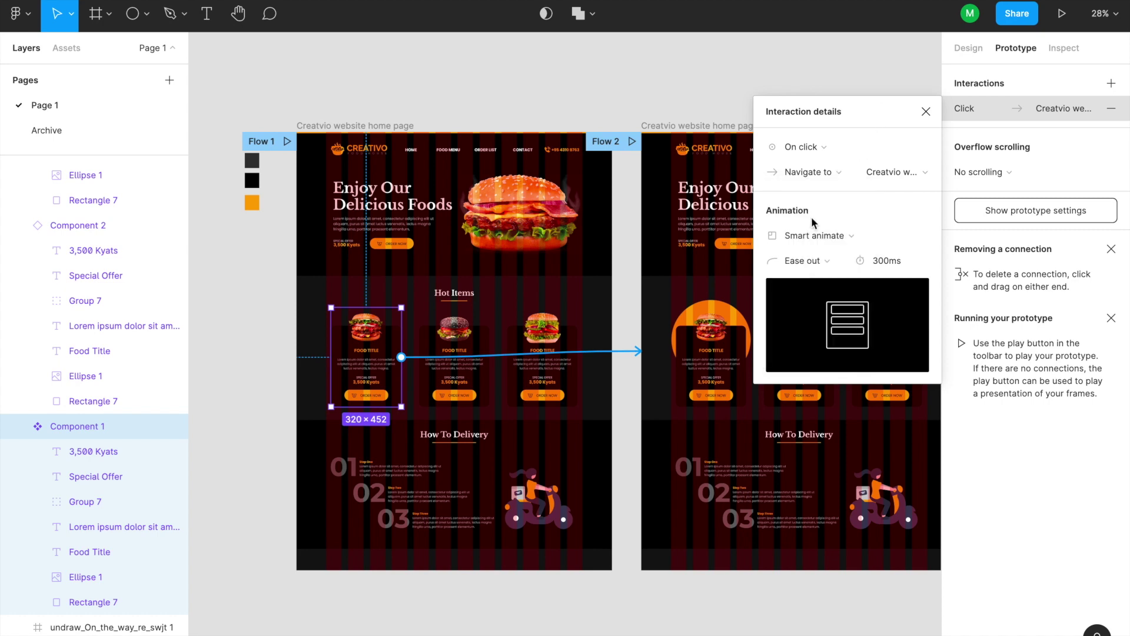
click(814, 237)
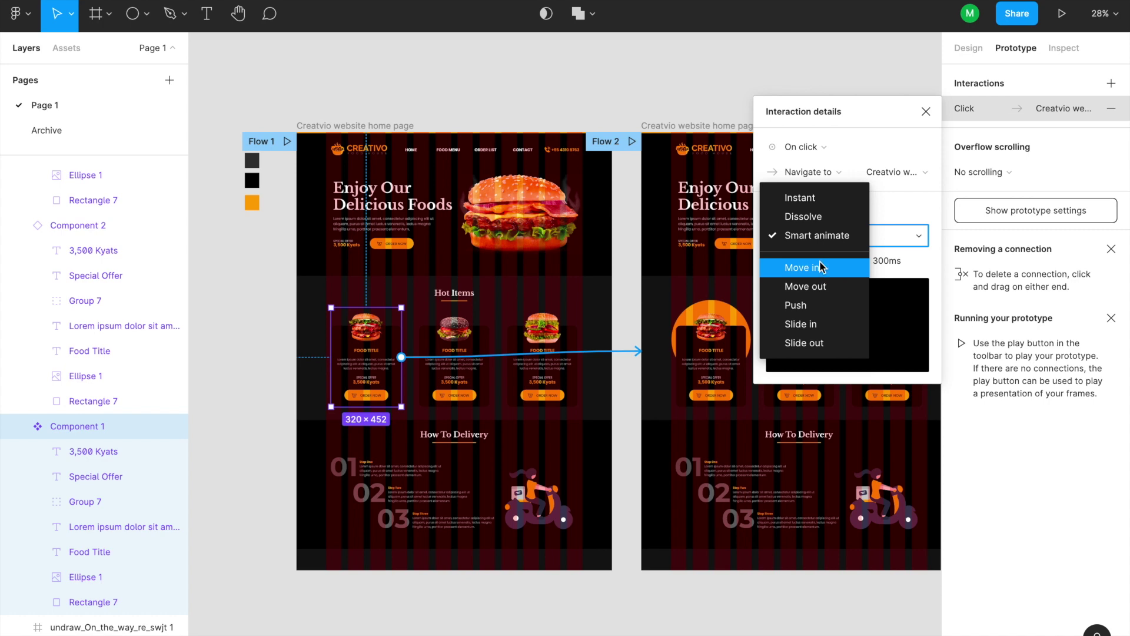
click(821, 237)
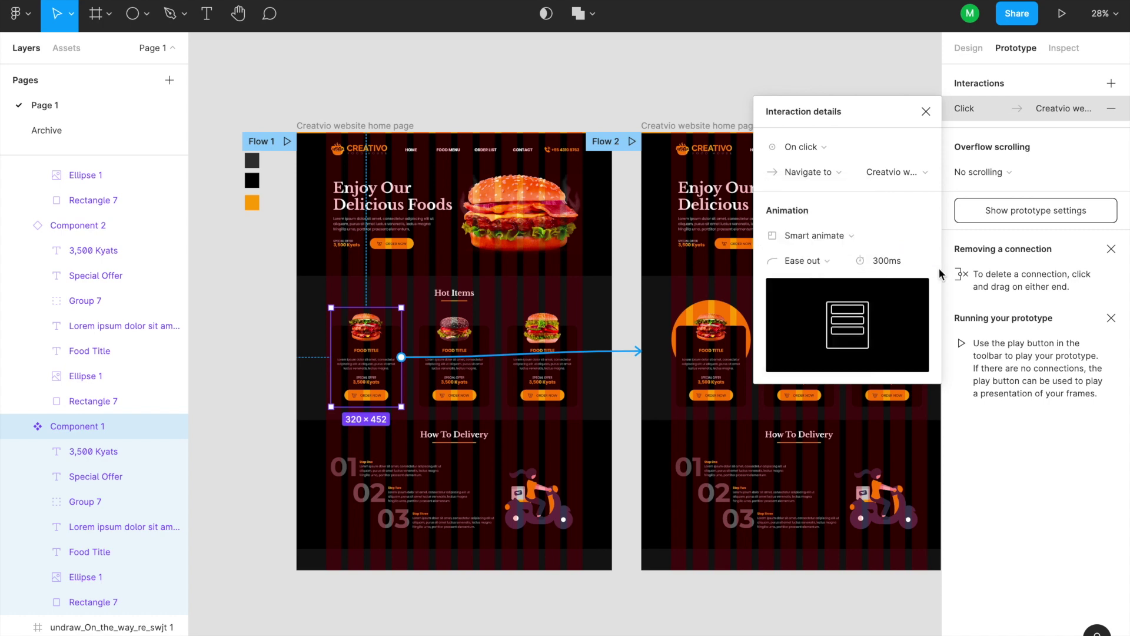
click(605, 109)
Step: Preview the prototype from the original home page frame, enlarge it to view the Hot Items cards, and return to the design file
click(373, 126)
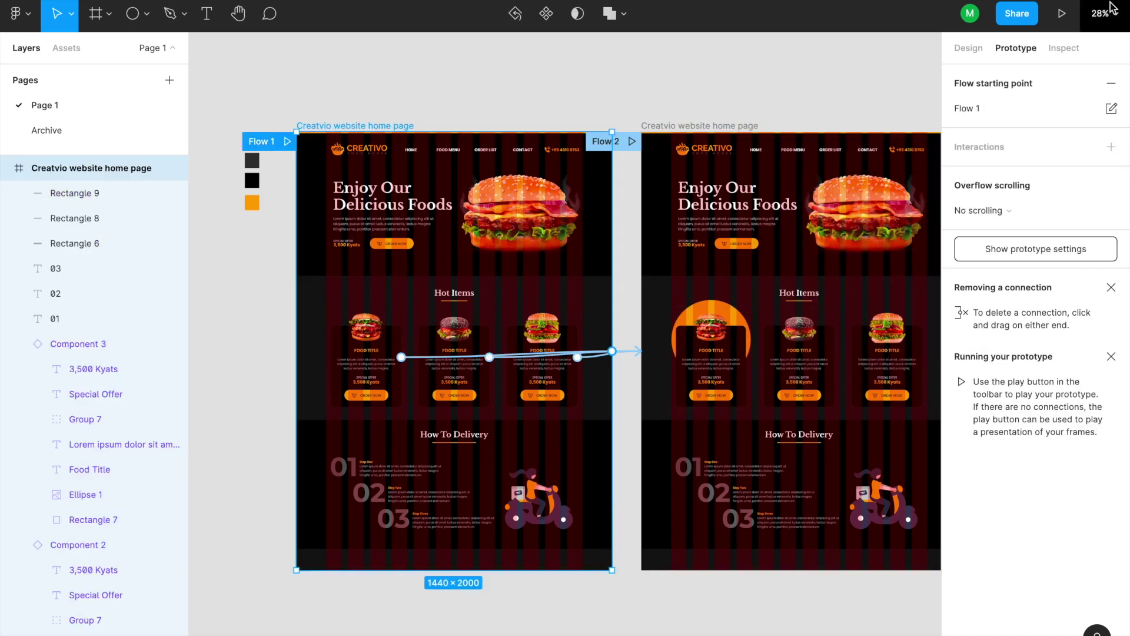
click(1062, 18)
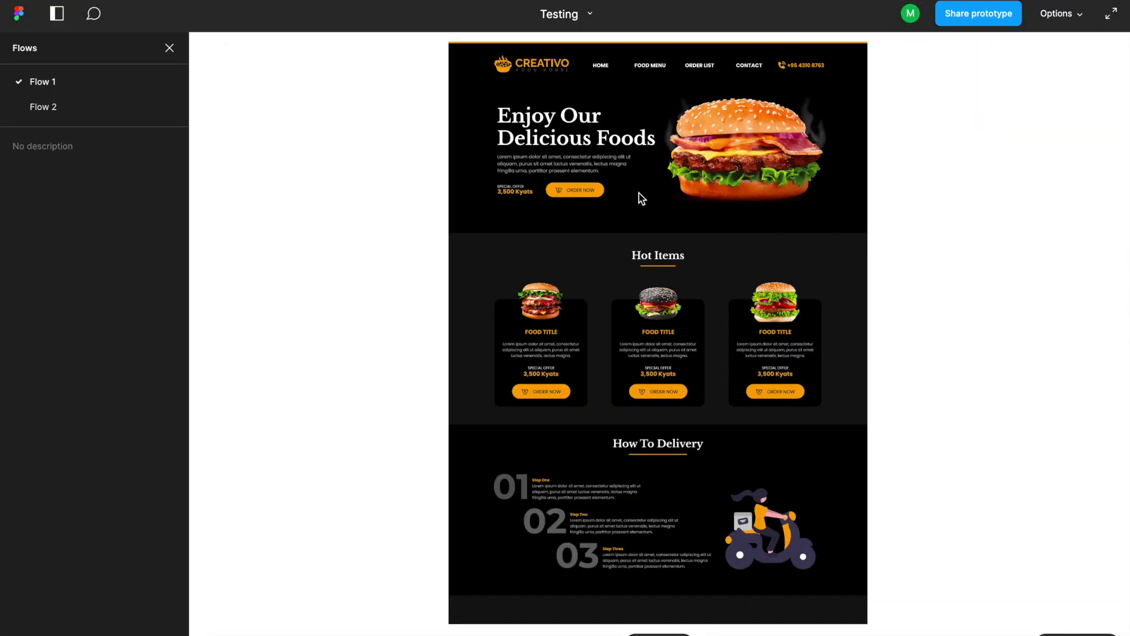
click(170, 48)
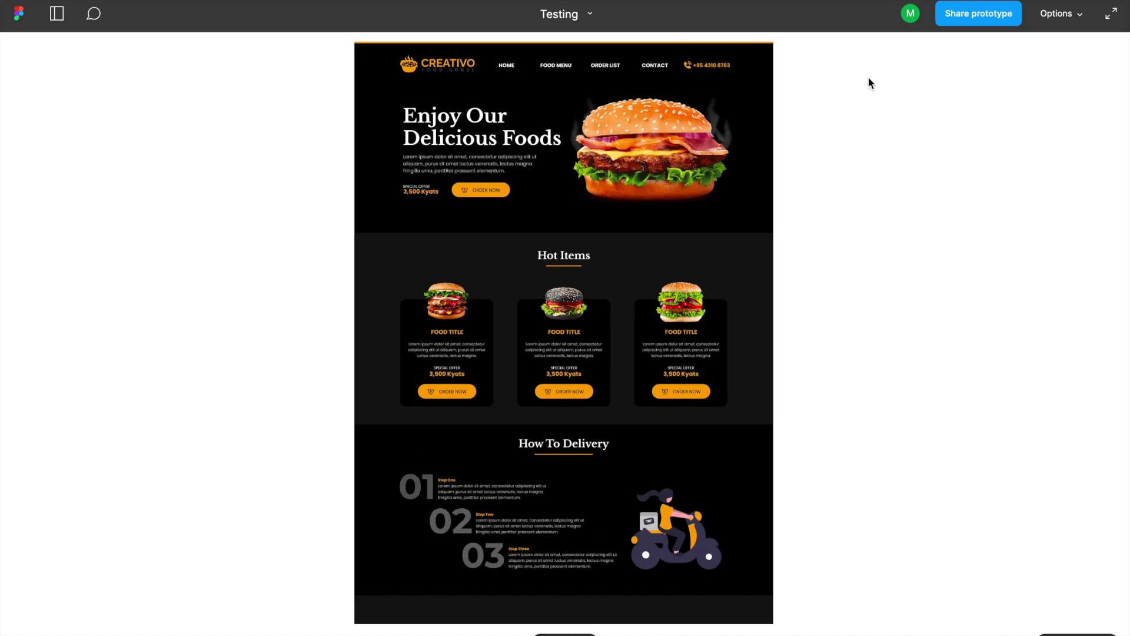
click(1060, 13)
click(1010, 53)
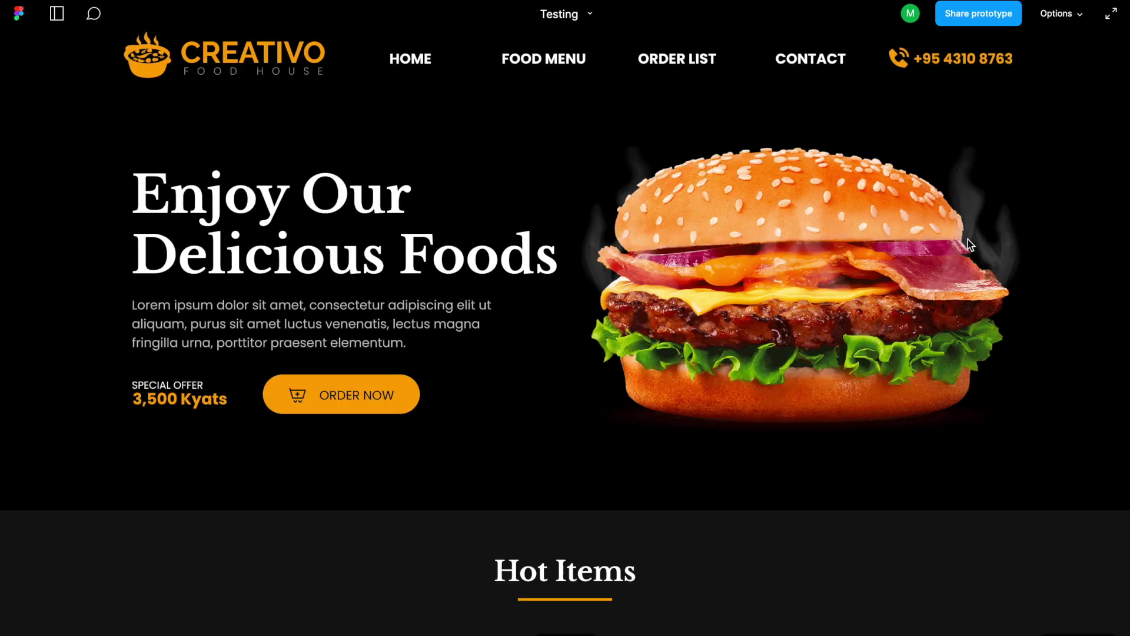
scroll(520, 384, down, 7)
scroll(520, 384, down, 2)
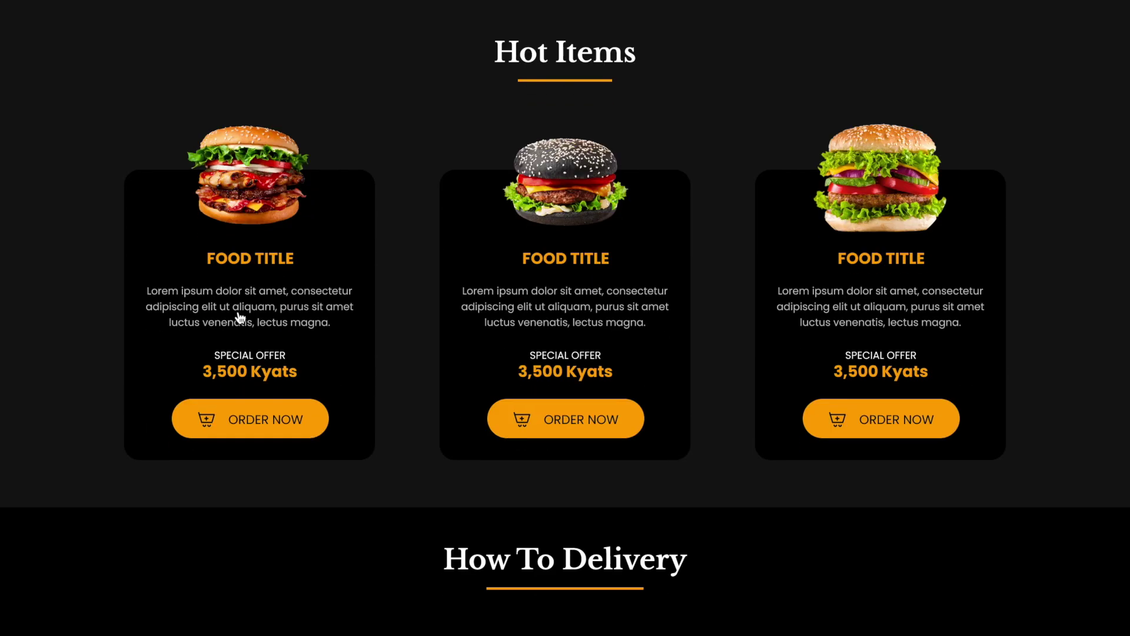
click(117, 1)
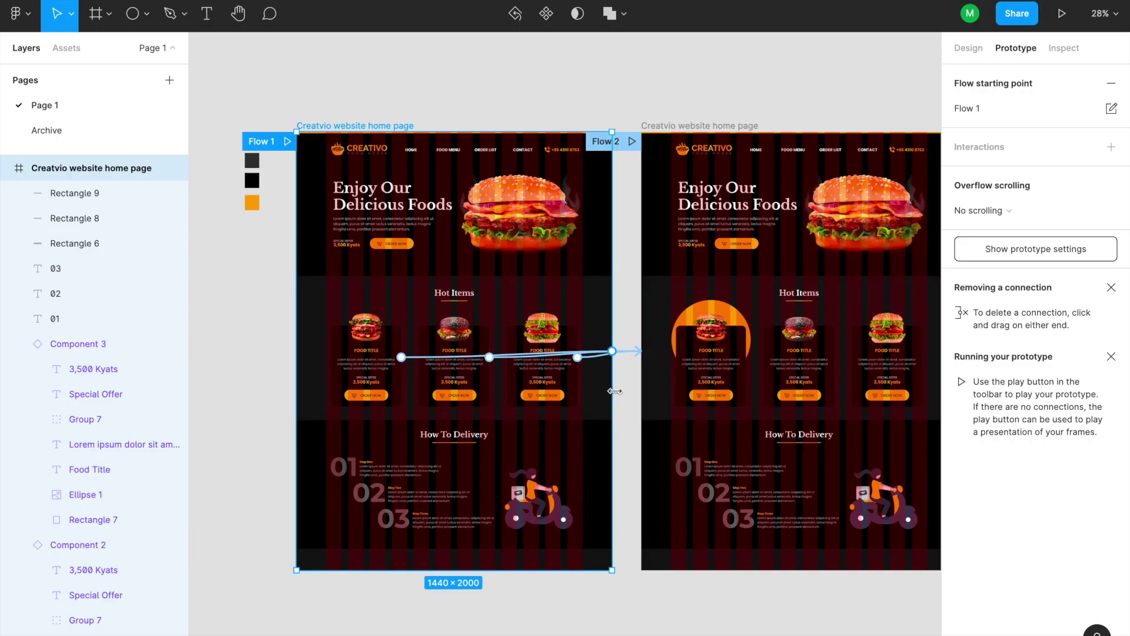
scroll(613, 387, up, 3)
click(564, 346)
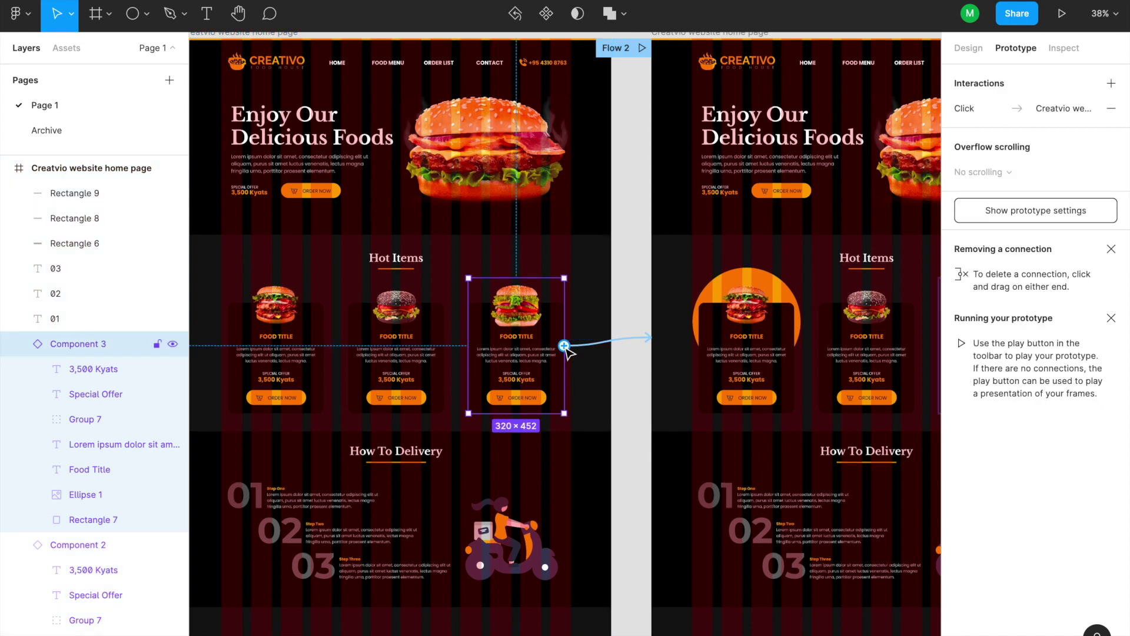
key(ctrl+z)
key(ctrl+z)
key(ctrl+z)
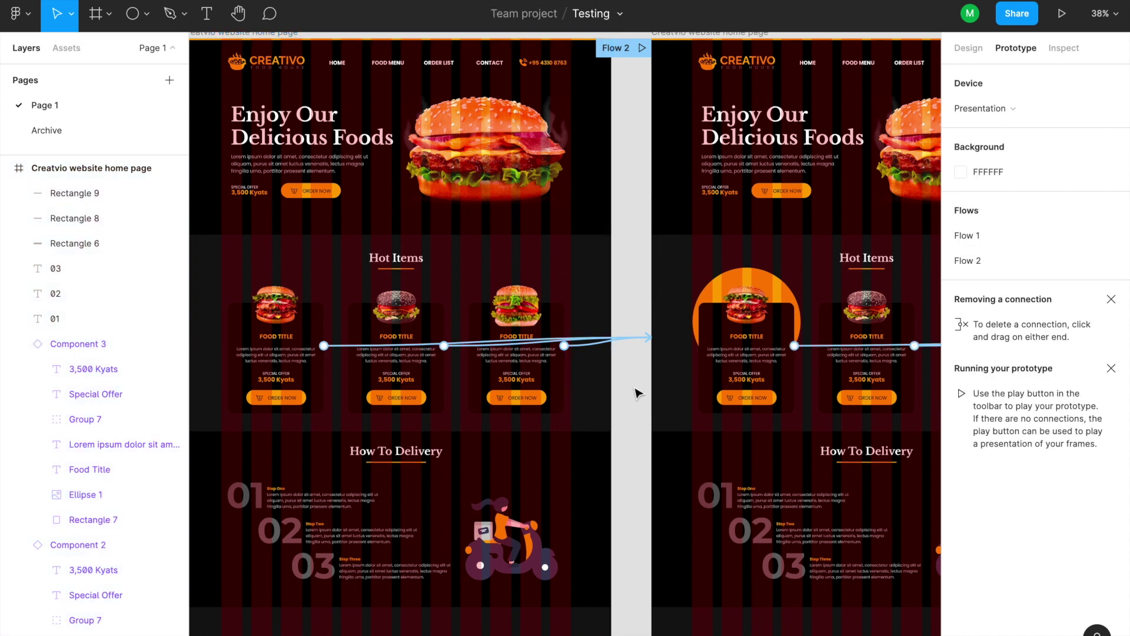
key(ctrl+z)
key(ctrl+z)
key(ctrl+z)
key(ctrl+z)
key(shift+1)
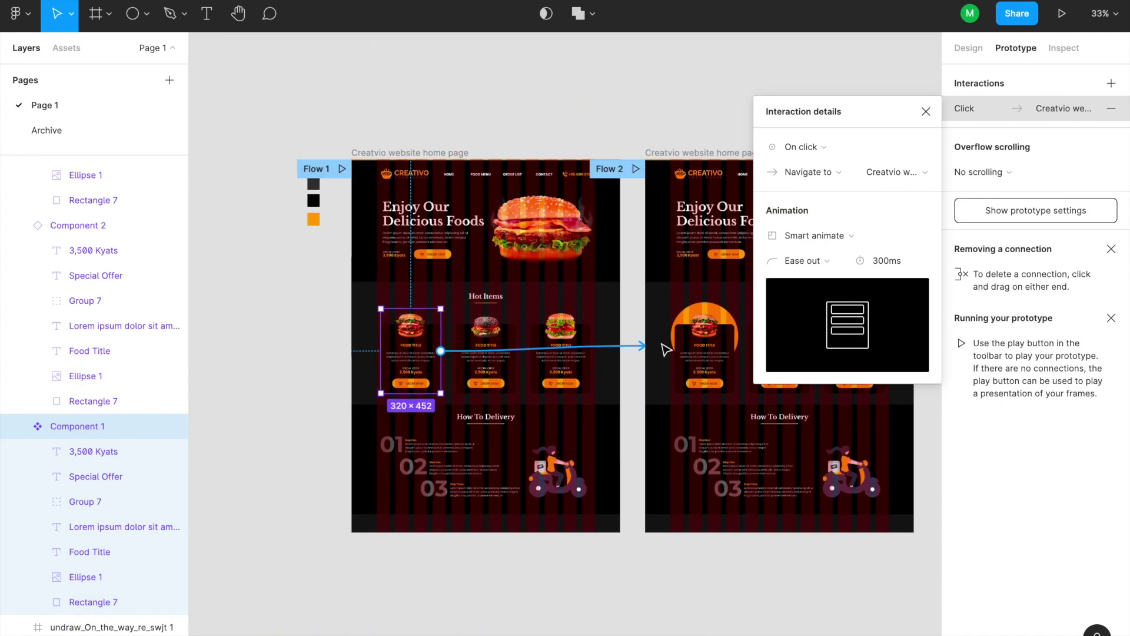
Step: Change the trigger of the first food card's connection to While hovering and close the interaction details
click(926, 111)
scroll(673, 325, up, 2)
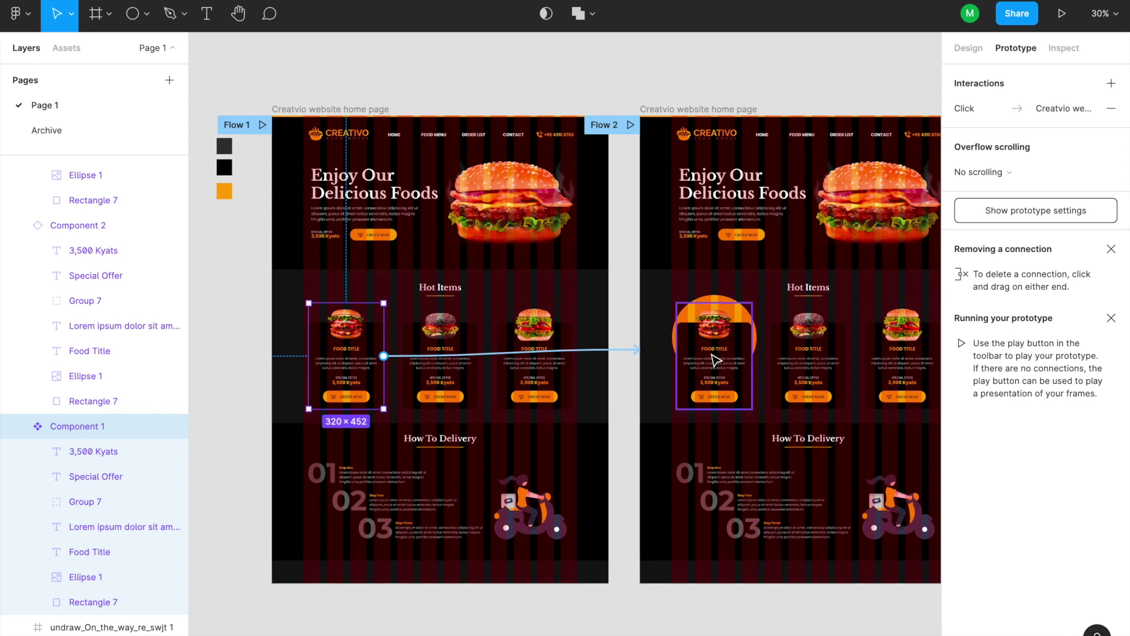
click(623, 352)
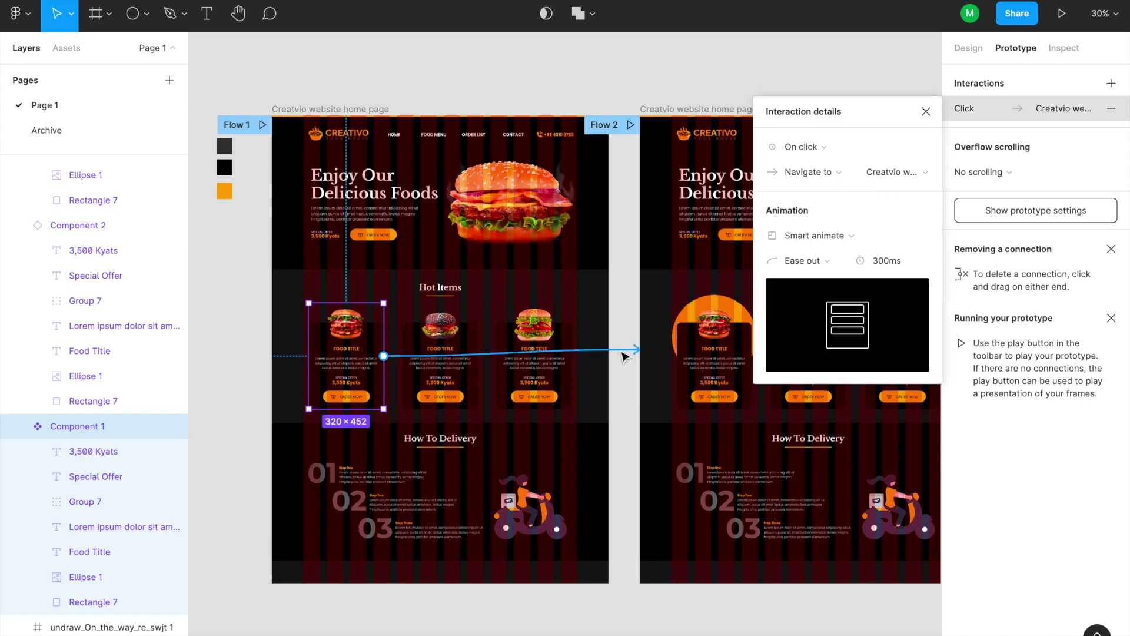
click(812, 149)
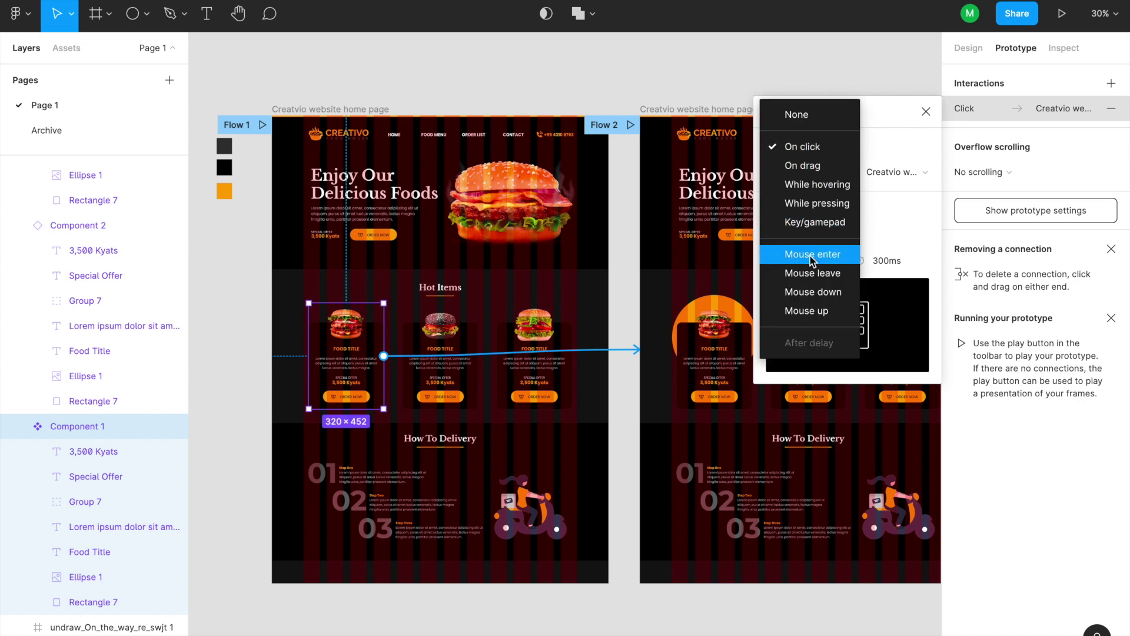
click(822, 187)
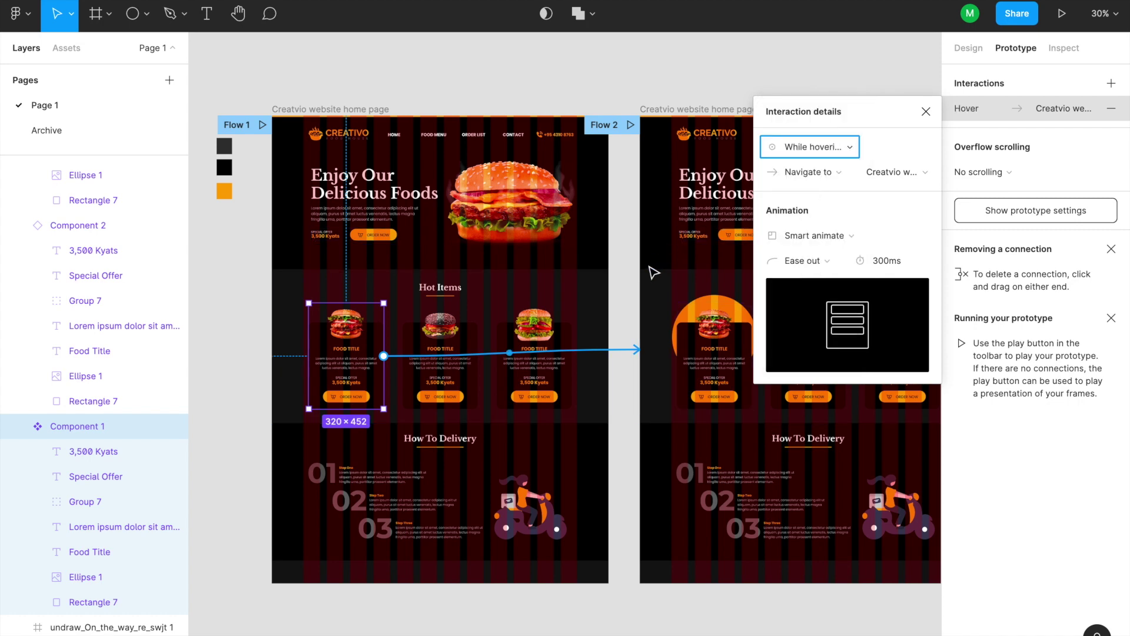
click(676, 83)
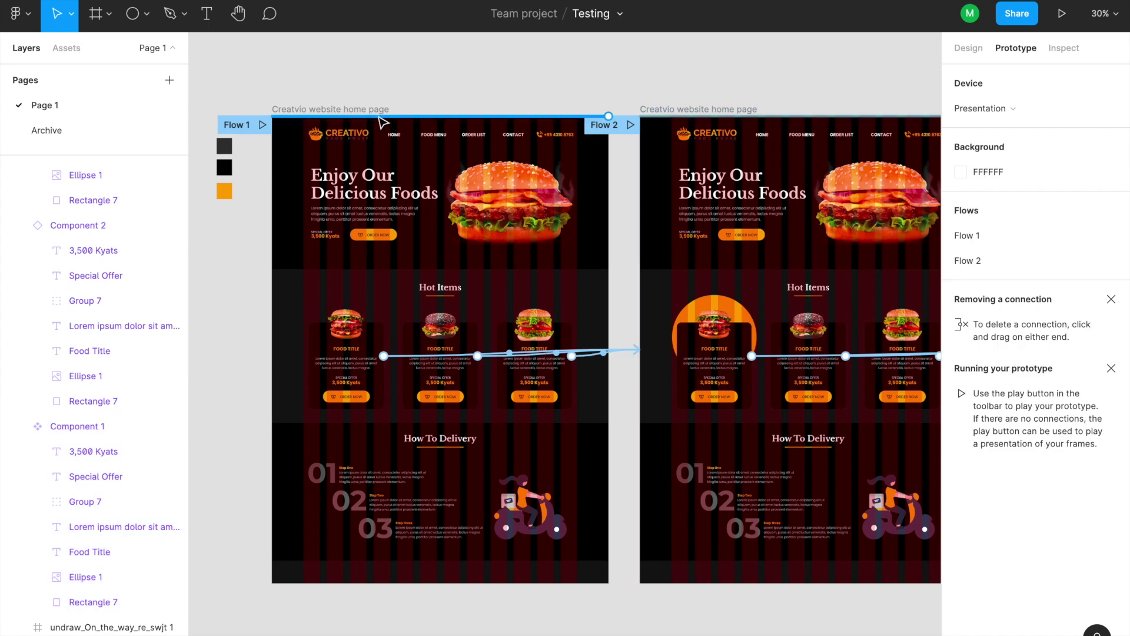
Step: Preview the original home page frame, test the hover effect on the first food card, and return to the design file
scroll(626, 369, down, 3)
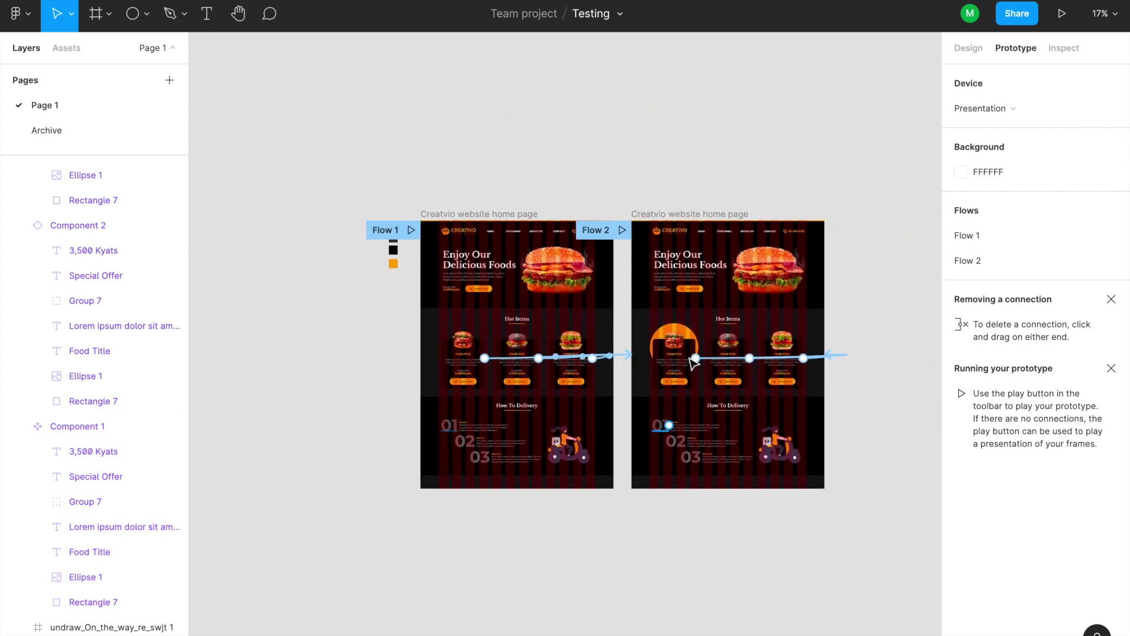
scroll(664, 424, up, 3)
click(355, 146)
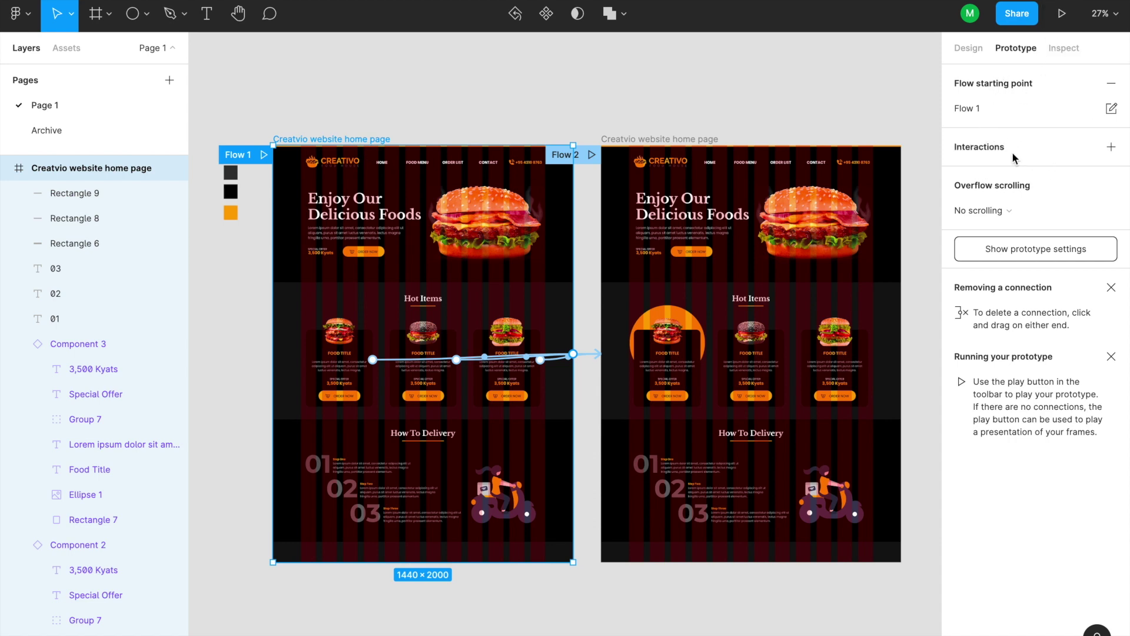
click(1062, 13)
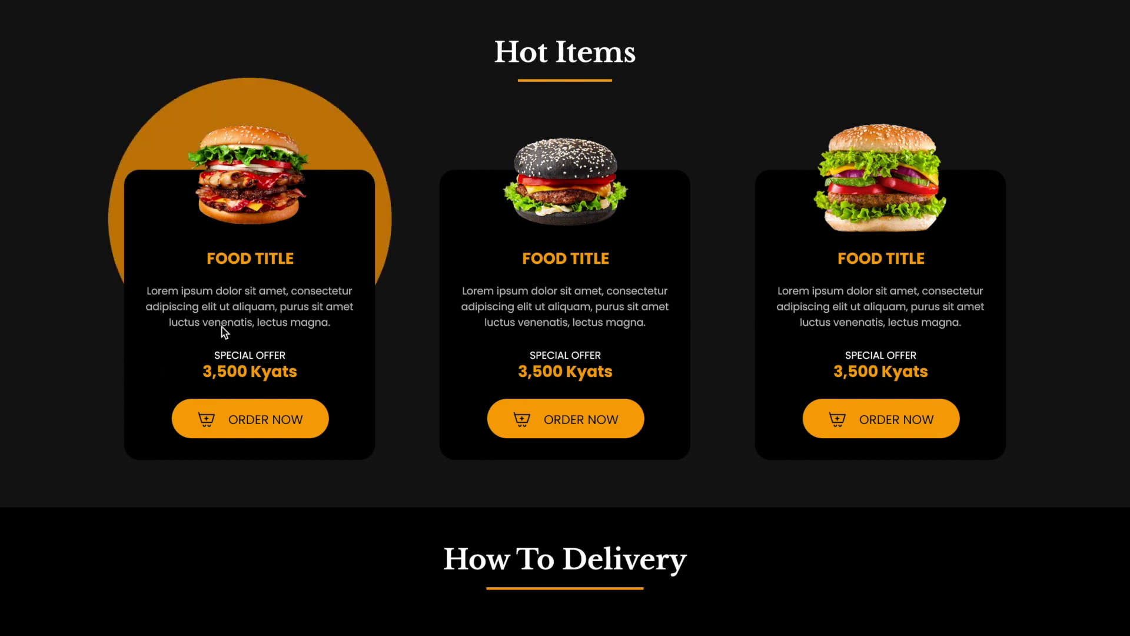
click(106, 1)
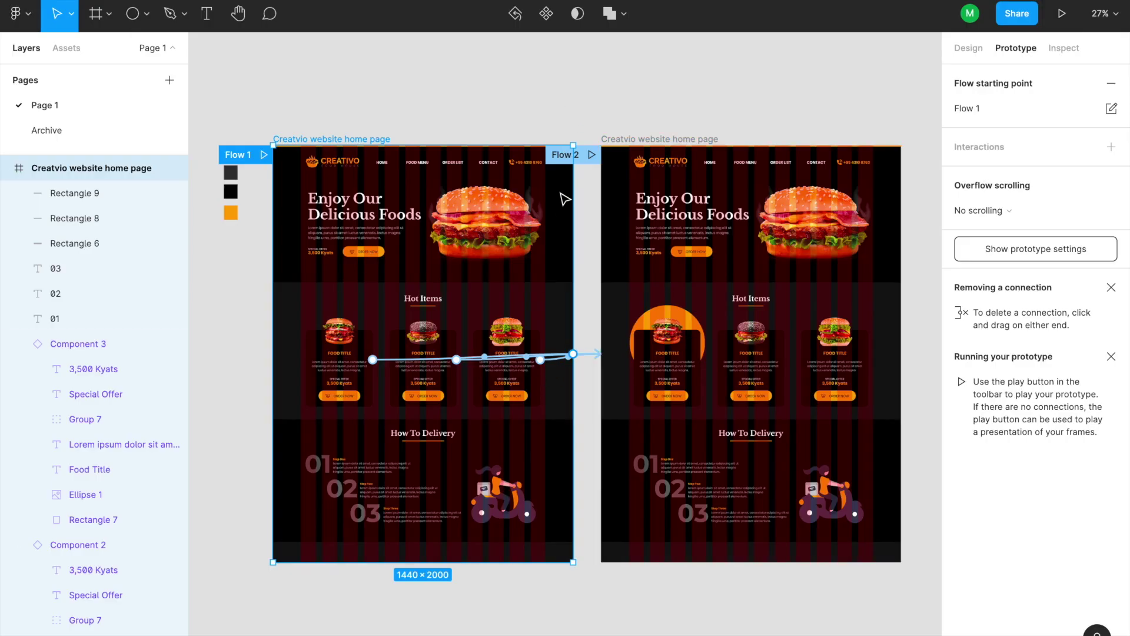
Step: Switch back from prototyping to the design settings and leave both home page frames deselected
key(Escape)
click(968, 48)
scroll(648, 329, down, 5)
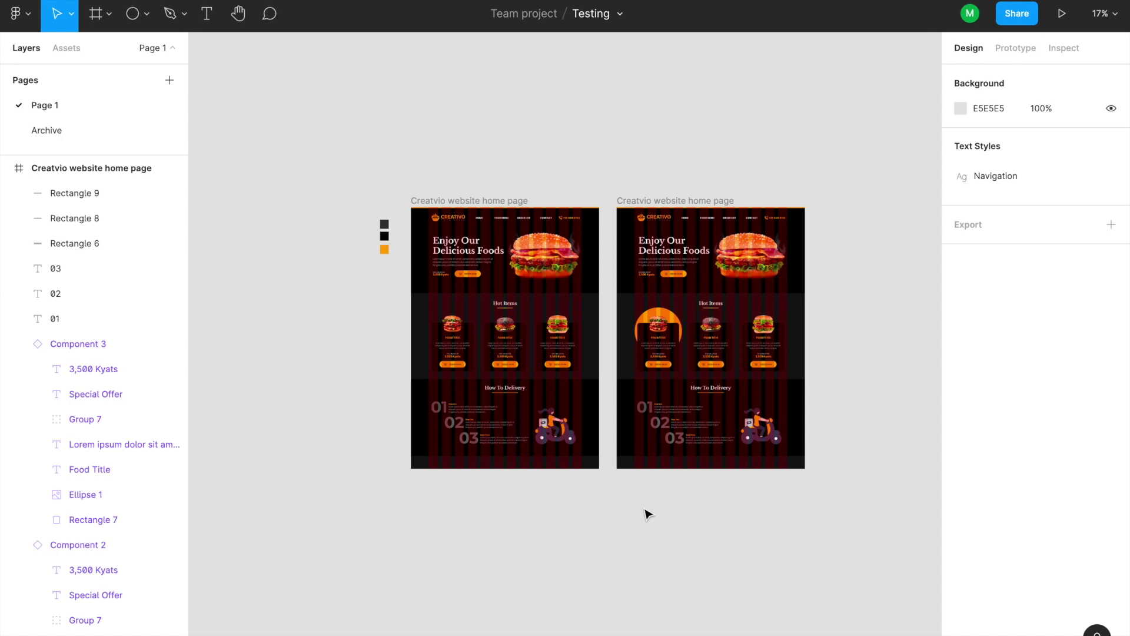
click(527, 321)
click(569, 124)
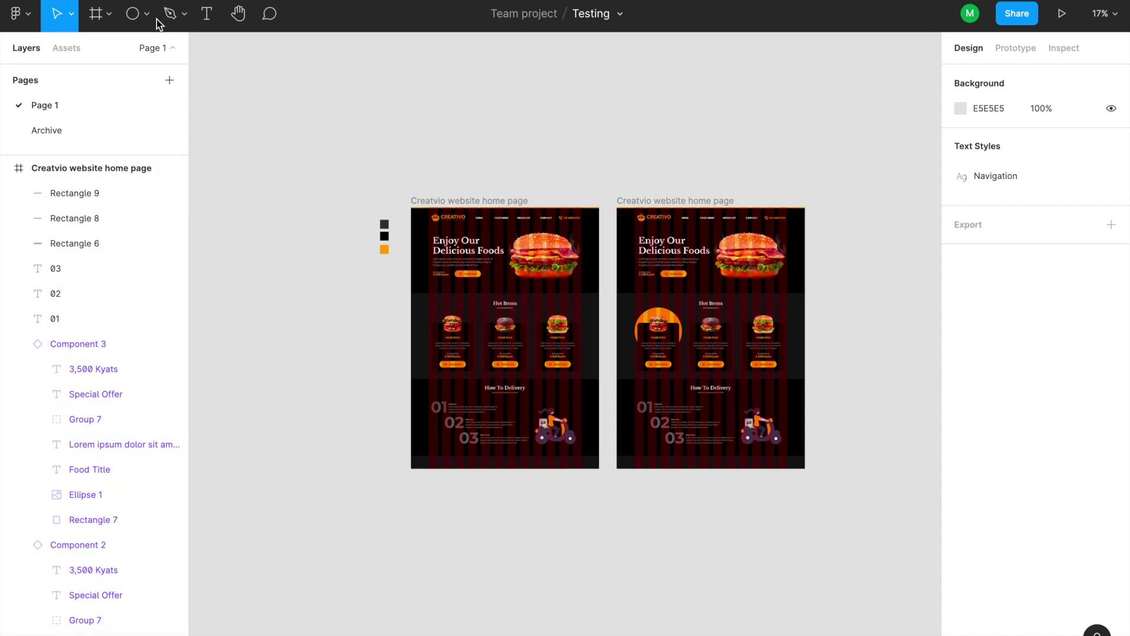